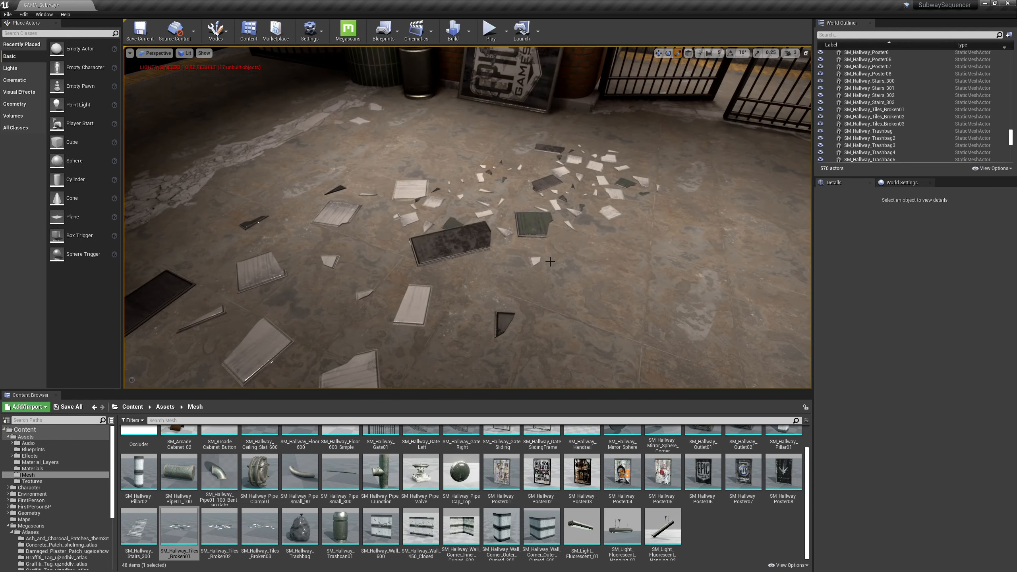
Move the SM_Hallway_Tiles_Broken01 debris from the open floor to the railing between the two trash cans
{"action": "left_click", "coordinate": [584, 232]}
{"action": "right_click_drag", "start_coordinate": [402, 266], "coordinate": [590, 208]}
{"action": "left_click_drag", "start_coordinate": [536, 276], "coordinate": [240, 200]}
{"action": "key", "text": "f"}
{"action": "key", "text": "Escape"}
{"action": "right_click_drag", "start_coordinate": [664, 263], "coordinate": [529, 251]}
Move the SM_Hallway_Tiles_Broken02 debris to the railing and adjust it so it lies between the trash cans
{"action": "left_click", "coordinate": [562, 199]}
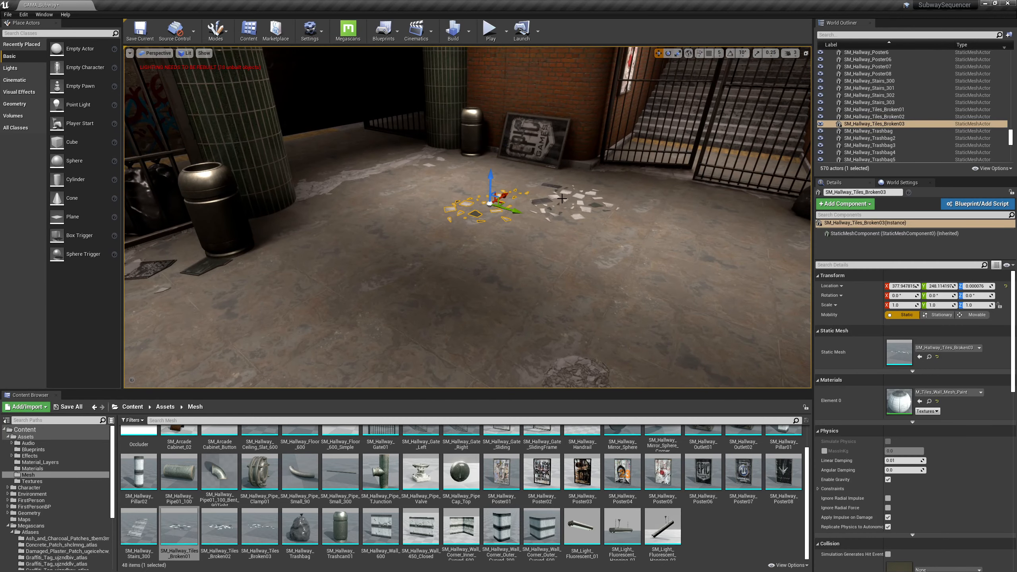
{"action": "left_click", "coordinate": [581, 216]}
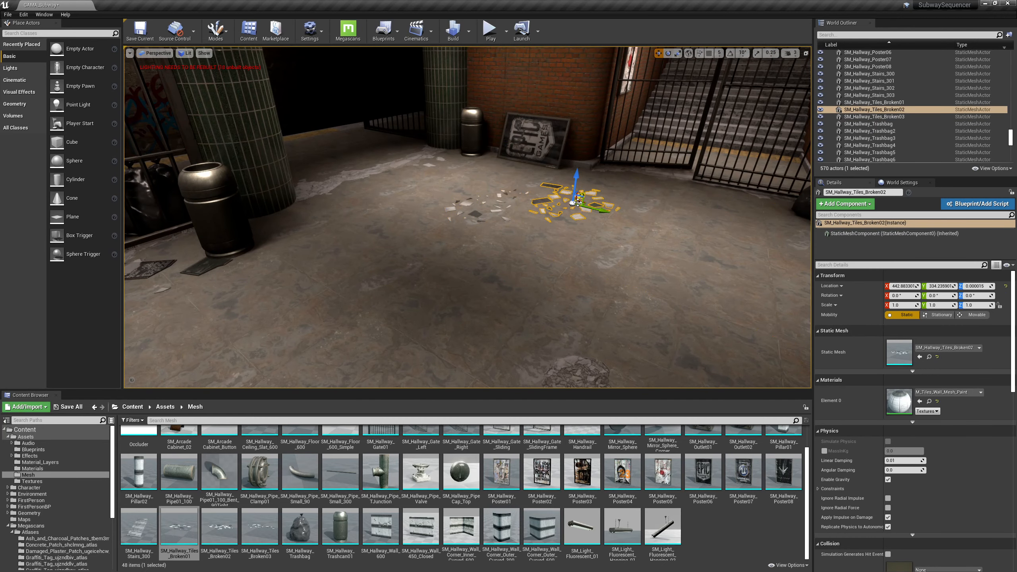
{"action": "left_click_drag", "start_coordinate": [581, 201], "coordinate": [252, 236]}
{"action": "right_click_drag", "start_coordinate": [558, 198], "coordinate": [473, 221]}
{"action": "key", "text": "Escape"}
{"action": "mouse_move", "coordinate": [599, 195]}
{"action": "right_mouse_down"}
{"action": "mouse_move", "coordinate": [580, 196]}
{"action": "mouse_move", "coordinate": [599, 195]}
{"action": "right_mouse_up"}
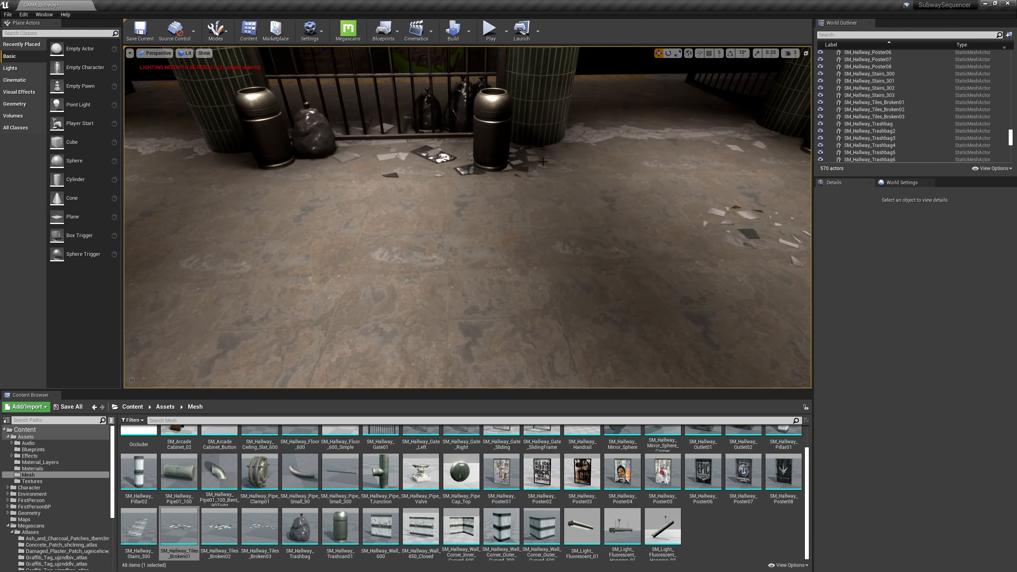
{"action": "left_click", "coordinate": [540, 171]}
{"action": "left_click_drag", "start_coordinate": [518, 164], "coordinate": [438, 158]}
{"action": "key", "text": "Escape"}
{"action": "mouse_move", "coordinate": [564, 203]}
{"action": "right_mouse_down"}
{"action": "mouse_move", "coordinate": [520, 203]}
{"action": "mouse_move", "coordinate": [548, 192]}
{"action": "right_mouse_up"}
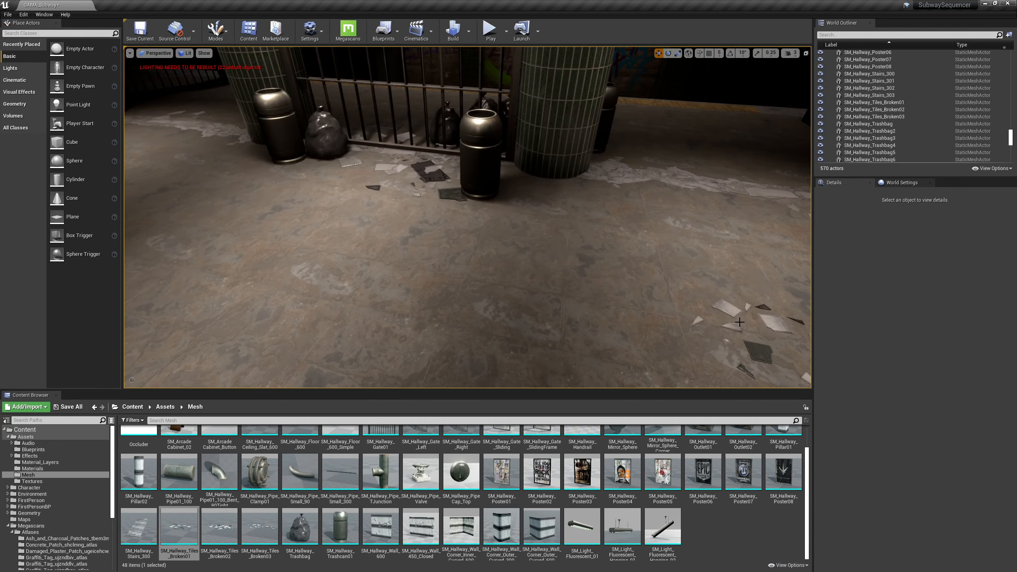
Move the SM_Hallway_Tiles_Broken03 debris from the open floor into the tile pile by the railing
{"action": "left_click", "coordinate": [753, 335]}
{"action": "key", "text": "f"}
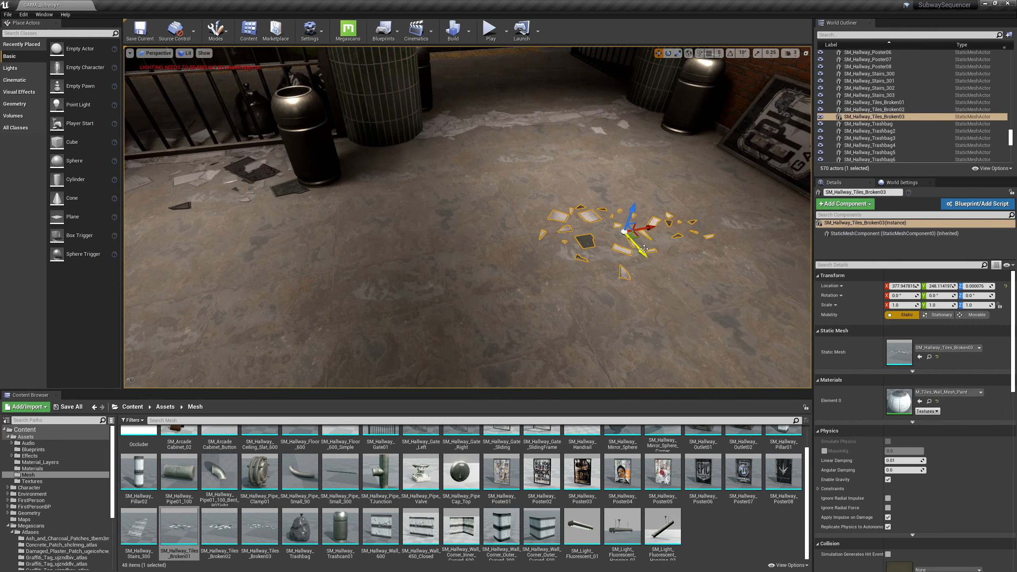
{"action": "left_click_drag", "start_coordinate": [606, 249], "coordinate": [180, 172]}
{"action": "key", "text": "Escape"}
{"action": "mouse_move", "coordinate": [179, 171]}
{"action": "right_mouse_down"}
{"action": "mouse_move", "coordinate": [148, 171]}
{"action": "mouse_move", "coordinate": [162, 174]}
{"action": "right_mouse_up"}
Examine how the individual broken-tile meshes overlap in the pile by the railing
{"action": "right_click_drag", "start_coordinate": [414, 236], "coordinate": [436, 317]}
{"action": "left_click", "coordinate": [473, 281]}
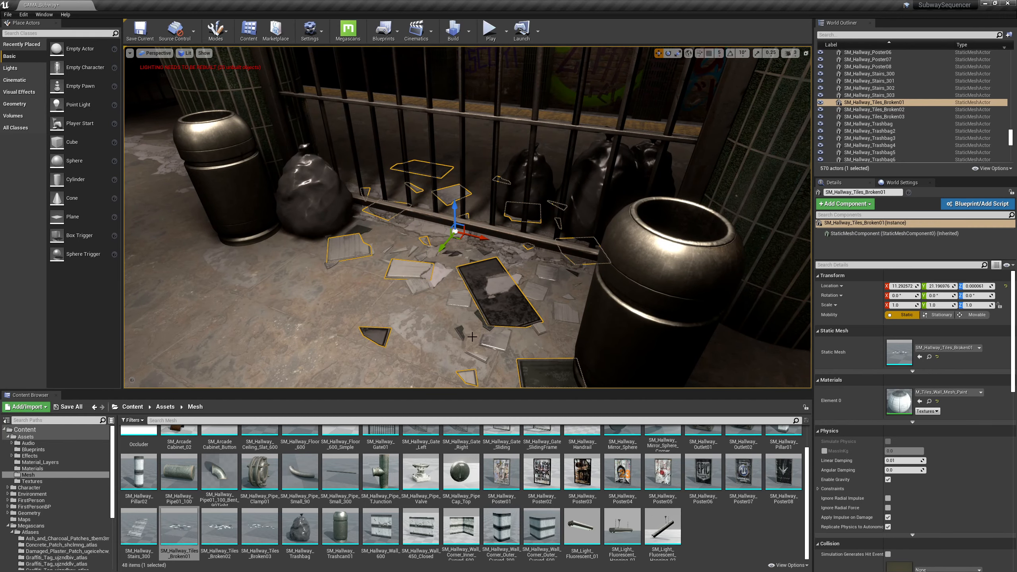
{"action": "left_click", "coordinate": [458, 332]}
{"action": "left_click", "coordinate": [415, 268]}
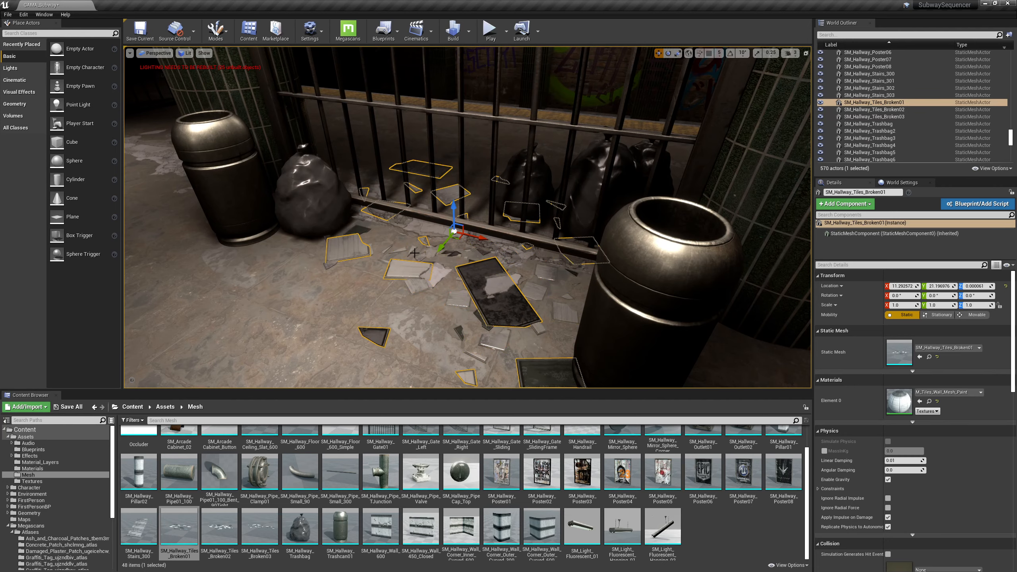
{"action": "left_click", "coordinate": [412, 248]}
{"action": "key", "text": "a"}
{"action": "right_click_drag", "start_coordinate": [434, 242], "coordinate": [439, 209]}
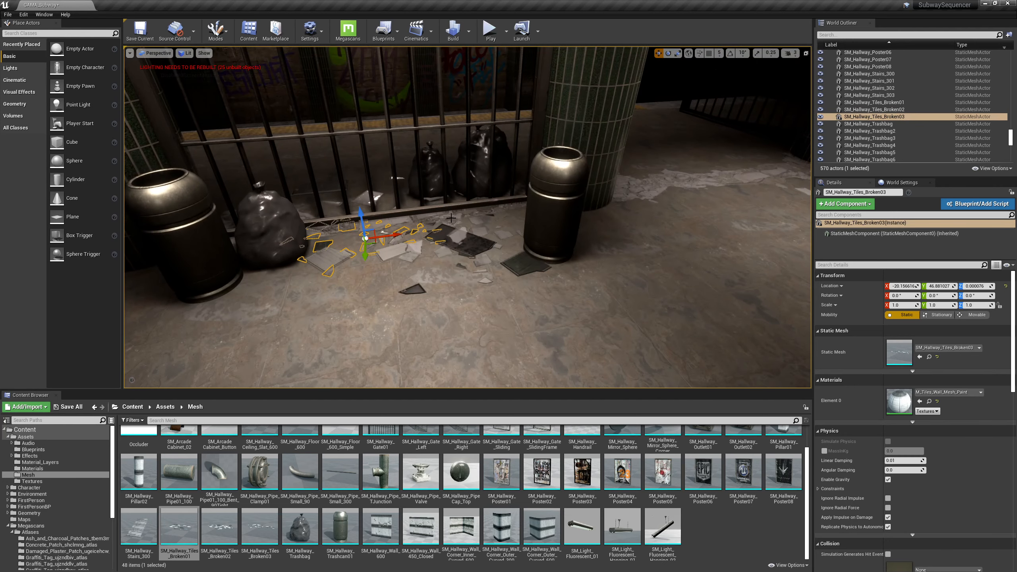
{"action": "left_click", "coordinate": [457, 234]}
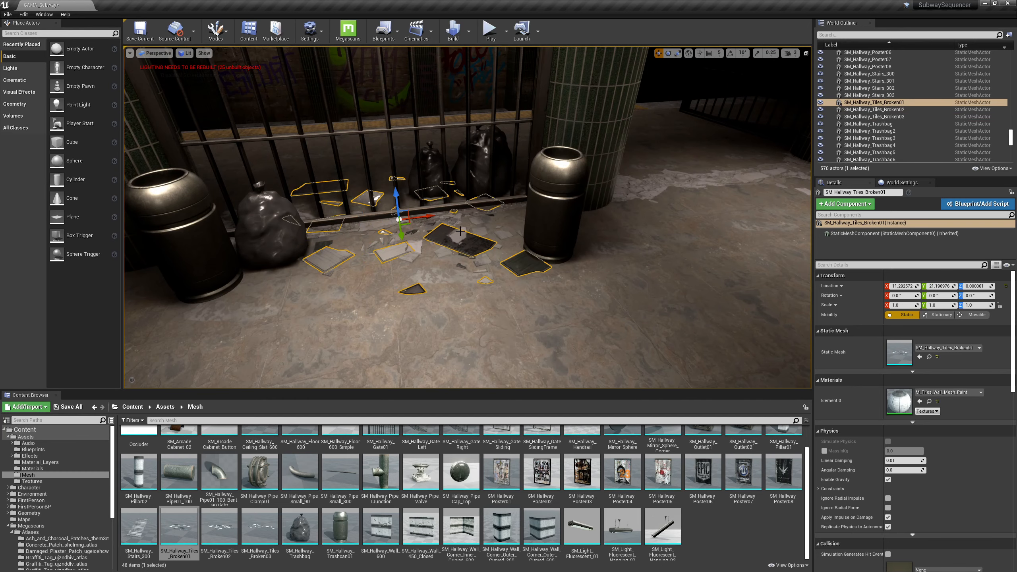
Duplicate the SM_Hallway_Tiles_Broken02 debris to the trash can and garbage bags by the stair gate and rotate the copy horizontally
{"action": "left_click", "coordinate": [475, 221]}
{"action": "left_click_drag", "start_coordinate": [472, 234], "coordinate": [451, 238]}
{"action": "key", "text": "ctrl+z"}
{"action": "right_click_drag", "start_coordinate": [297, 164], "coordinate": [437, 174]}
{"action": "key", "text": "e"}
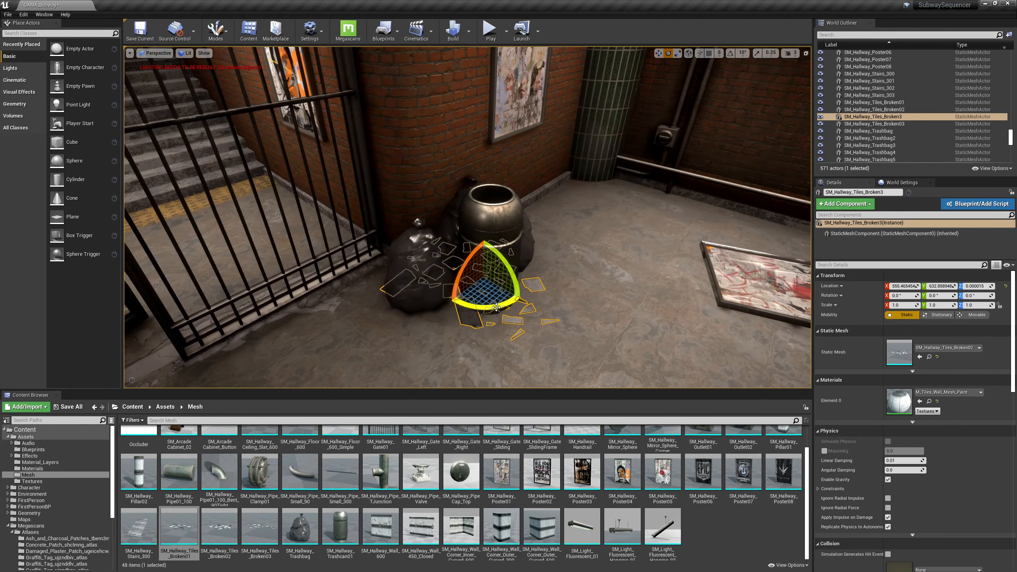
{"action": "left_click_drag", "start_coordinate": [508, 297], "coordinate": [541, 293]}
{"action": "key", "text": "Escape"}
{"action": "right_click_drag", "start_coordinate": [510, 294], "coordinate": [461, 260]}
{"action": "right_click_drag", "start_coordinate": [657, 225], "coordinate": [689, 245]}
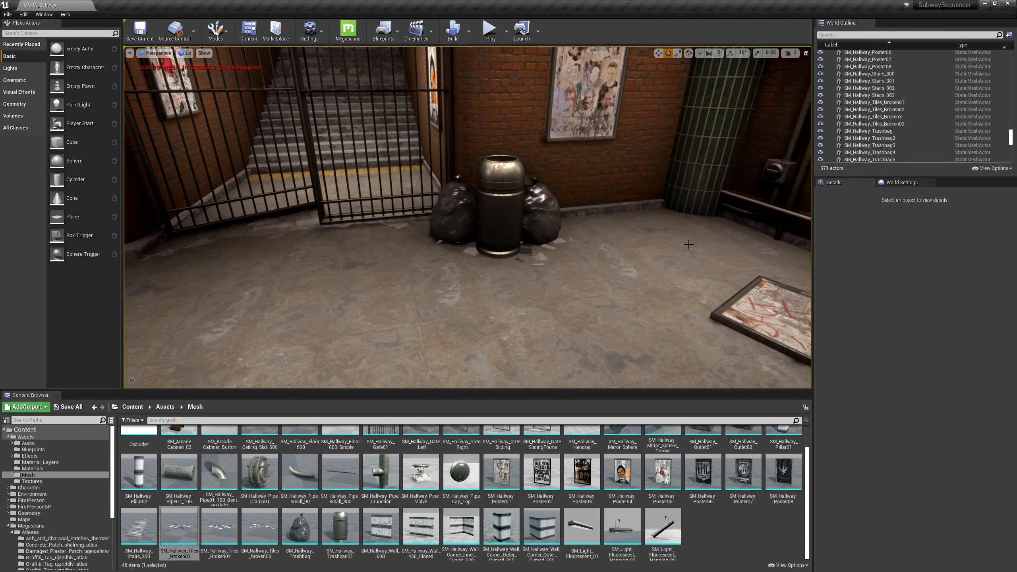
Duplicate the trash can's tile debris to the foot of the tiled corner pillar and rotate the copy to about 331° around Z
{"action": "left_click", "coordinate": [551, 258]}
{"action": "left_click_drag", "start_coordinate": [521, 240], "coordinate": [605, 235], "text": "alt"}
{"action": "key", "text": "e"}
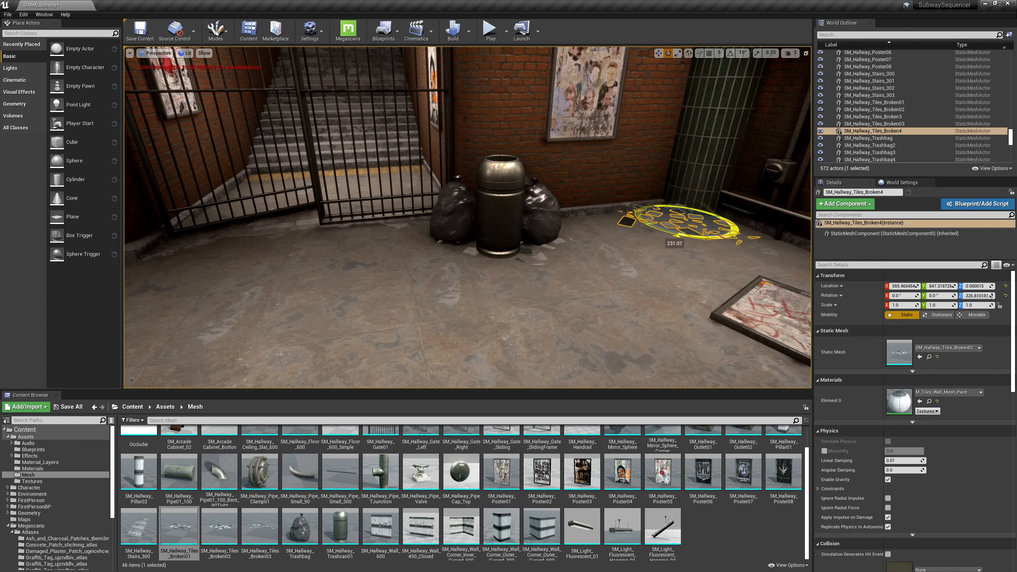
{"action": "key", "text": "Escape"}
{"action": "right_click_drag", "start_coordinate": [698, 237], "coordinate": [794, 245]}
{"action": "key", "text": "w"}
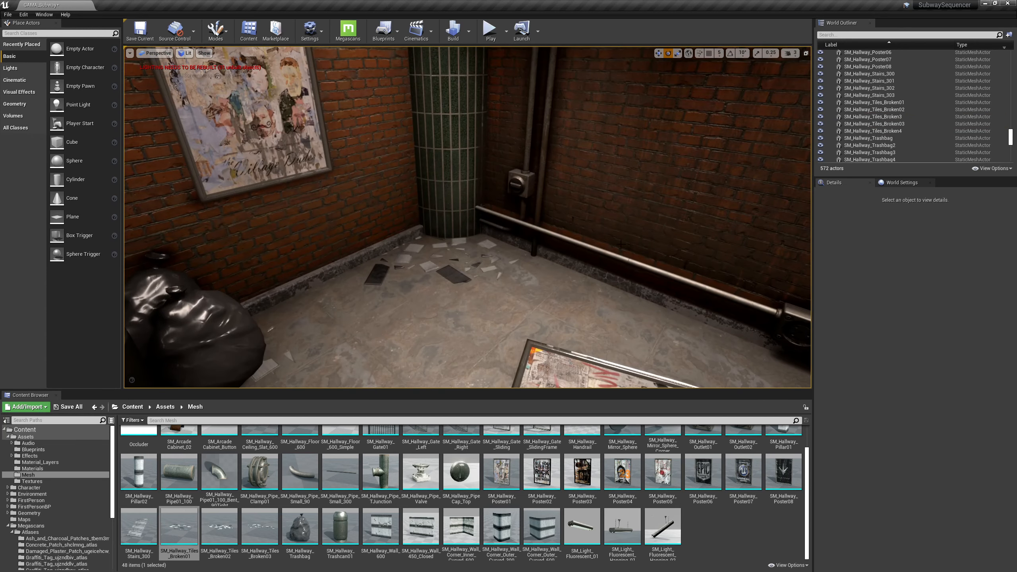
Nudge the tile debris at the corner pillar closer to the pillar and wall
{"action": "left_click", "coordinate": [457, 278]}
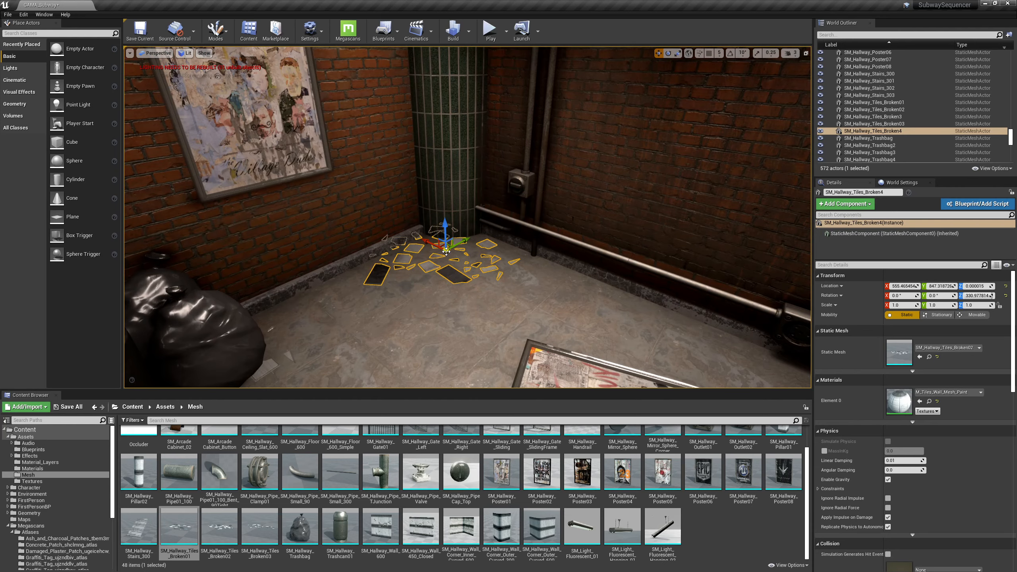
{"action": "left_click_drag", "start_coordinate": [446, 251], "coordinate": [448, 249]}
{"action": "key", "text": "ctrl+z"}
{"action": "right_click_drag", "start_coordinate": [447, 249], "coordinate": [471, 257]}
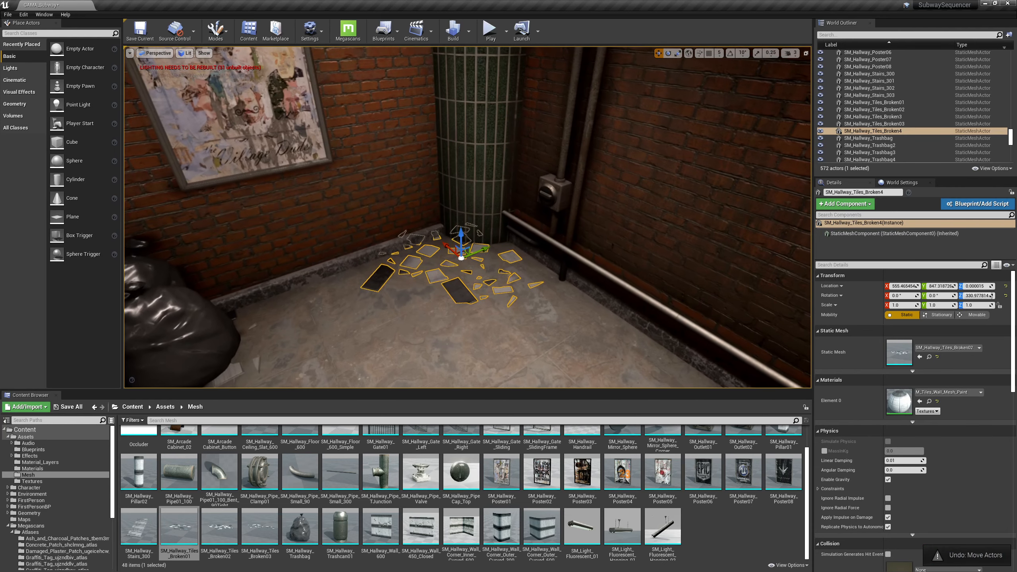
{"action": "left_click_drag", "start_coordinate": [469, 253], "coordinate": [484, 246]}
{"action": "key", "text": "Escape"}
{"action": "right_click_drag", "start_coordinate": [484, 245], "coordinate": [645, 238]}
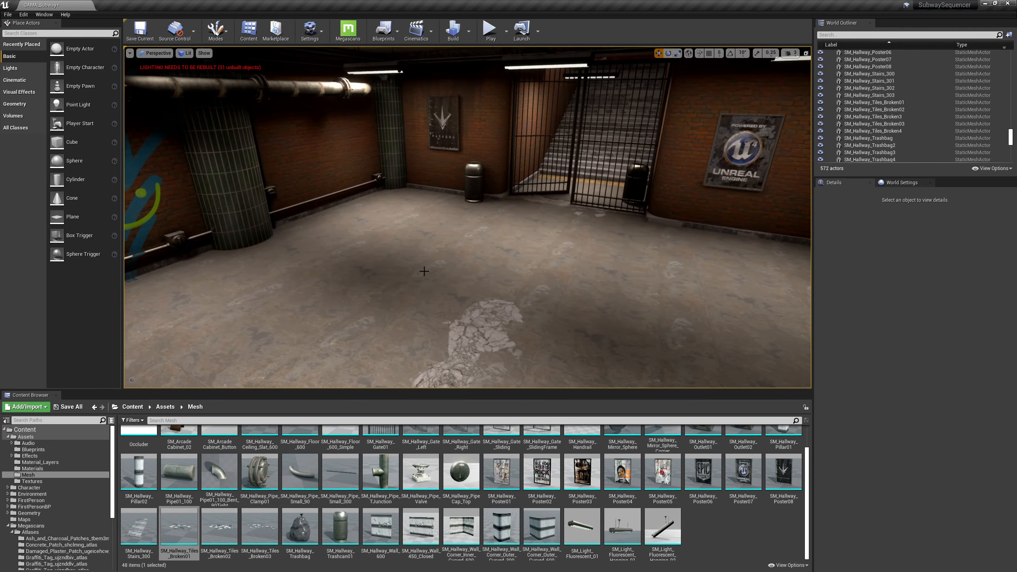
Place SM_Hallway_Tiles_Broken03 at the trash can near the Paragon poster and rotate it around Z to spread along the can's base
{"action": "right_click_drag", "start_coordinate": [424, 271], "coordinate": [422, 284]}
{"action": "left_click_drag", "start_coordinate": [259, 528], "coordinate": [452, 220]}
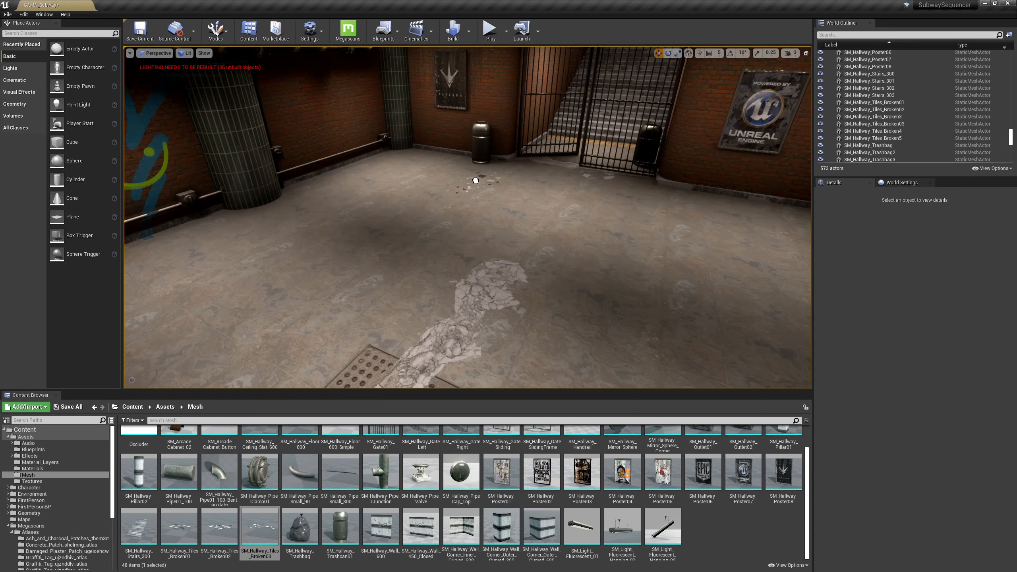
{"action": "left_click", "coordinate": [482, 163]}
{"action": "key", "text": "f"}
{"action": "key", "text": "e"}
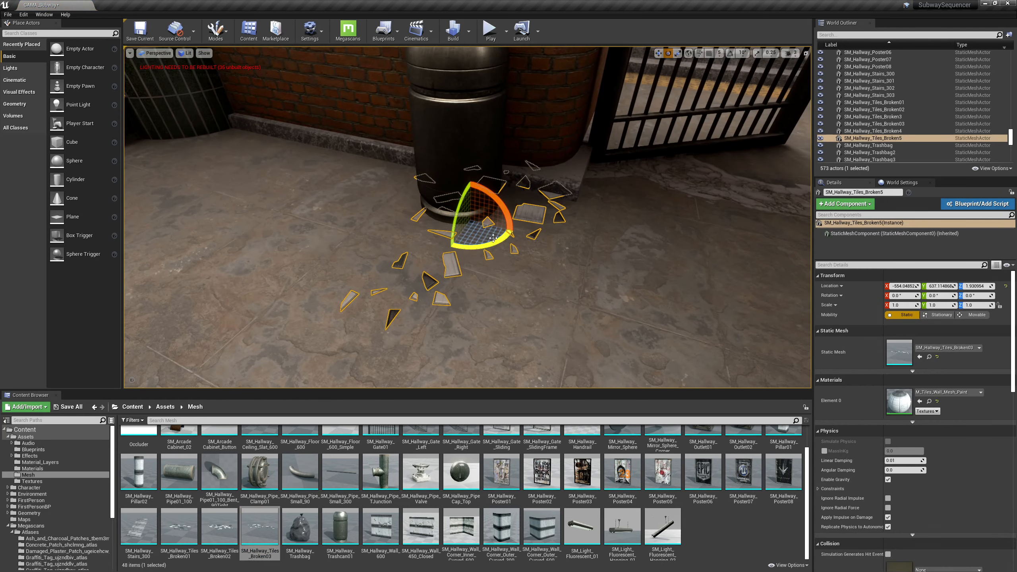
{"action": "left_click_drag", "start_coordinate": [437, 241], "coordinate": [481, 204]}
{"action": "key", "text": "w"}
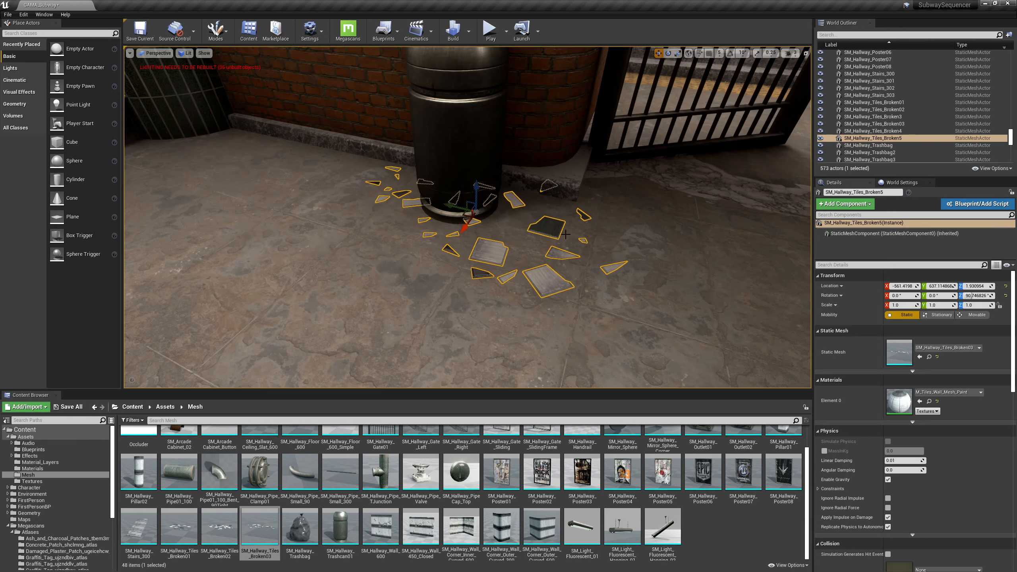
Duplicate that tile debris to the base of the gate in front of the other trash can, near the Unreal Engine poster
{"action": "right_click_drag", "start_coordinate": [566, 235], "coordinate": [397, 233]}
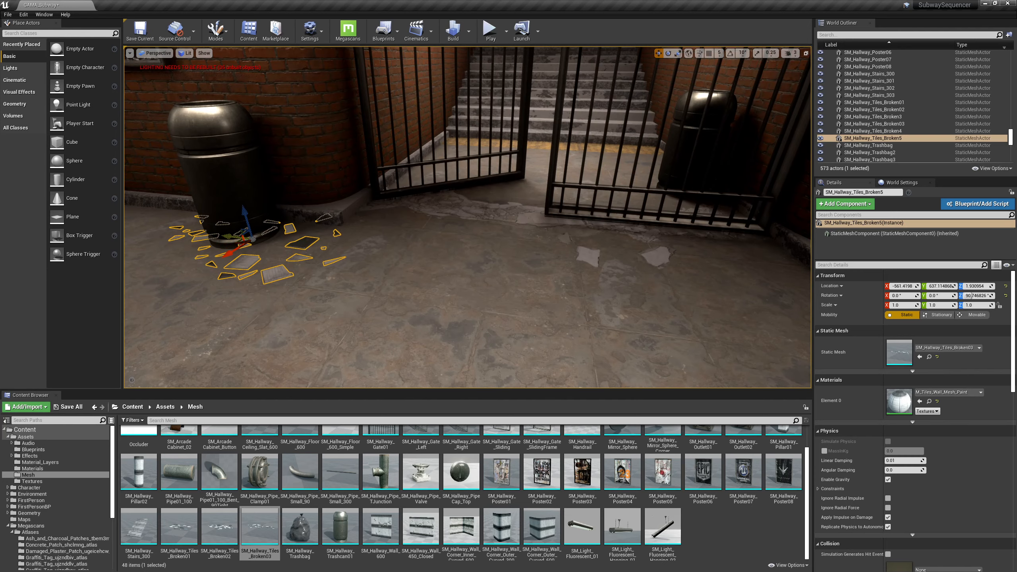
{"action": "left_click_drag", "start_coordinate": [234, 235], "coordinate": [648, 285], "text": "alt"}
{"action": "right_click_drag", "start_coordinate": [648, 284], "coordinate": [582, 207]}
{"action": "left_click_drag", "start_coordinate": [377, 267], "coordinate": [384, 264]}
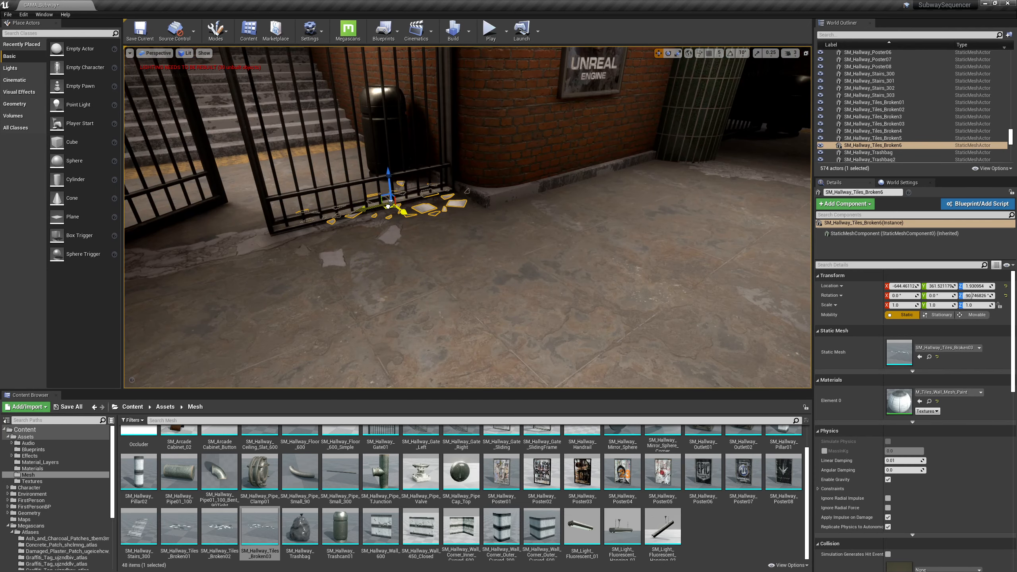
{"action": "key", "text": "Escape"}
{"action": "right_click_drag", "start_coordinate": [661, 262], "coordinate": [593, 218]}
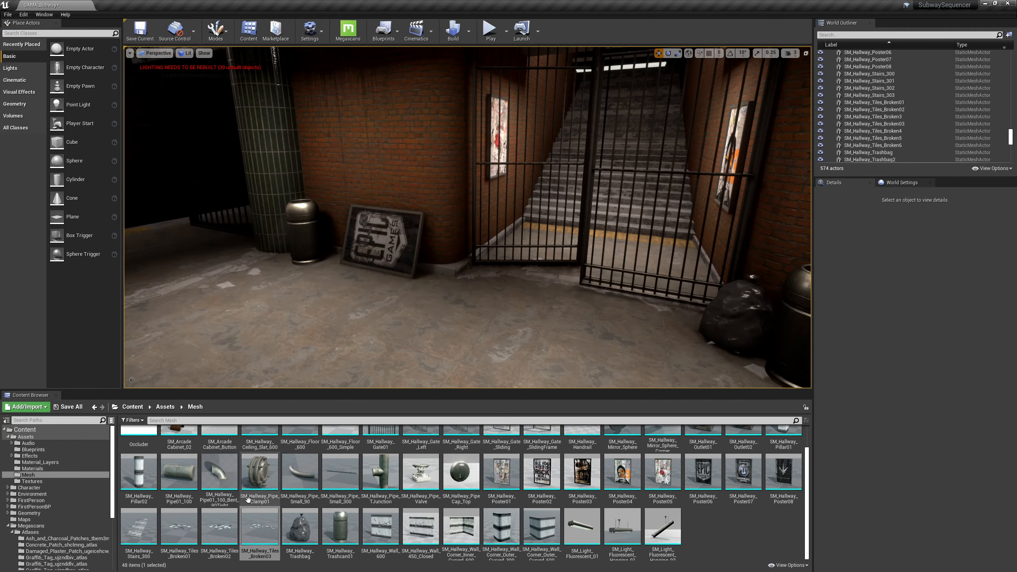
Place SM_Hallway_Tiles_Broken02 behind the gate, on the floor and yellow tactile strip at the foot of the stairs
{"action": "left_click_drag", "start_coordinate": [220, 526], "coordinate": [573, 273]}
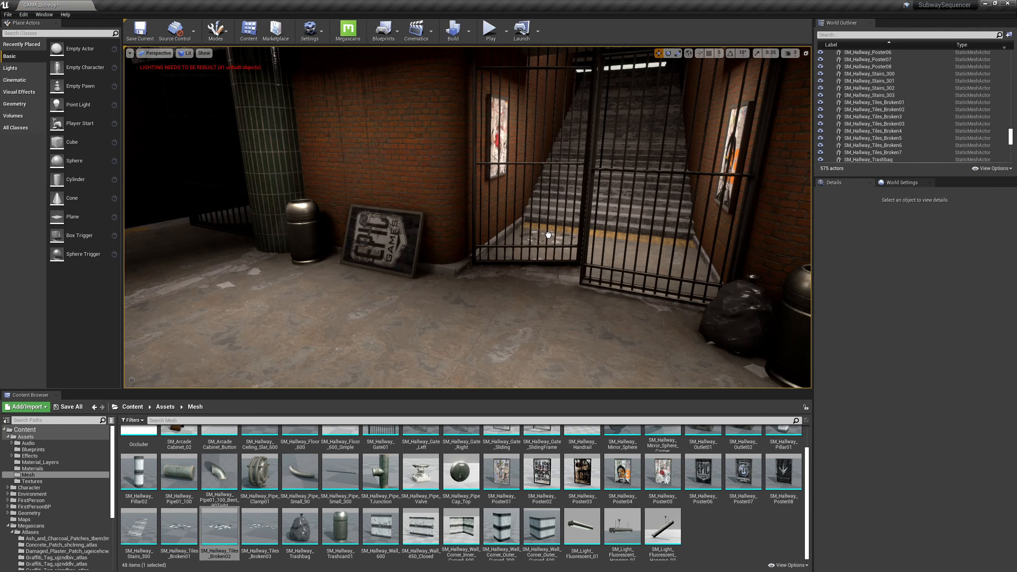
{"action": "left_click_drag", "start_coordinate": [548, 234], "coordinate": [548, 234]}
{"action": "key", "text": "f"}
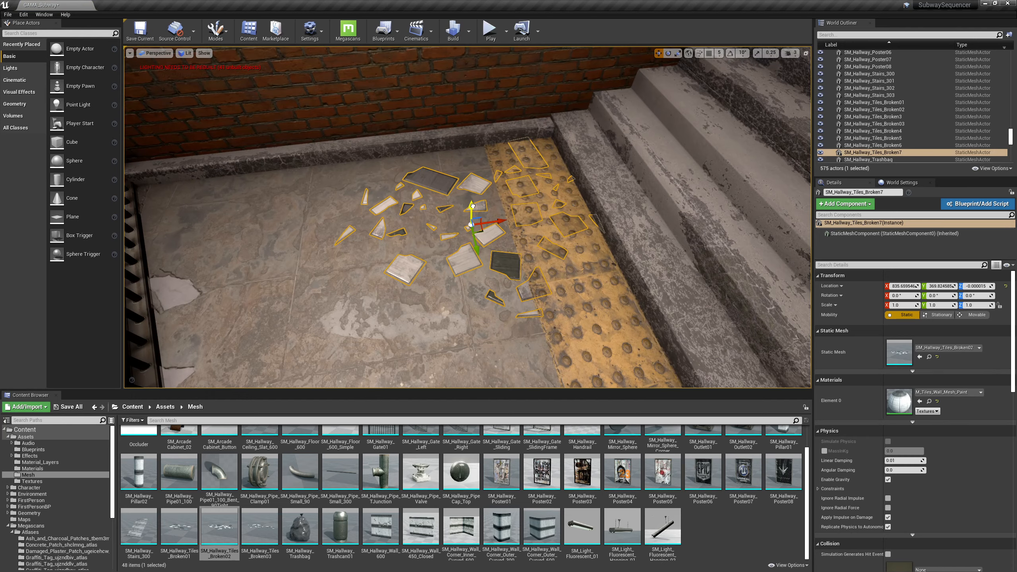
{"action": "left_click_drag", "start_coordinate": [473, 205], "coordinate": [474, 207]}
{"action": "key", "text": "ctrl+z"}
{"action": "key", "text": "Escape"}
{"action": "right_click_drag", "start_coordinate": [565, 198], "coordinate": [539, 312]}
Filter the stair debris's details by "dec" and turn off Receives Decals
{"action": "left_click", "coordinate": [538, 312]}
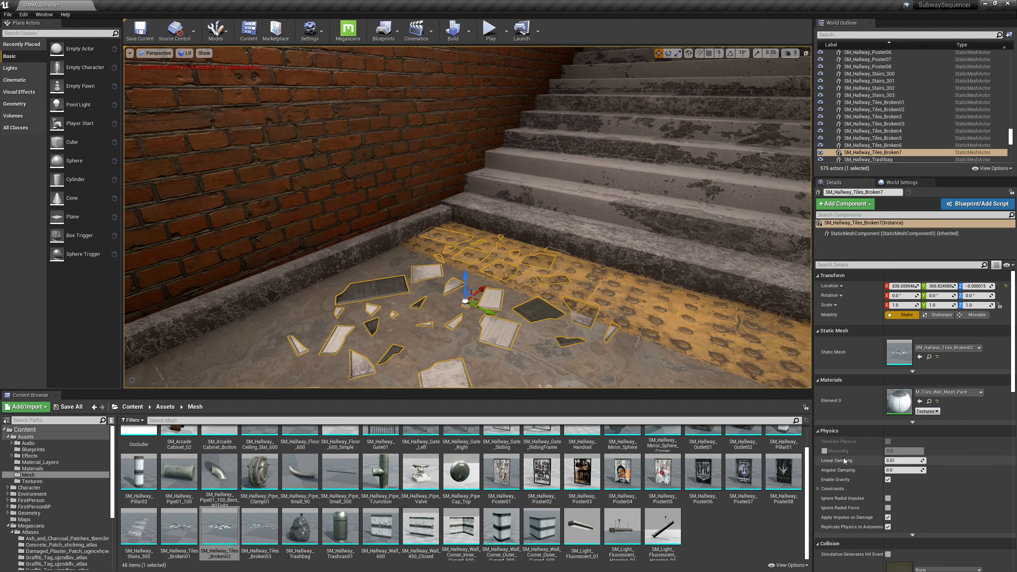
{"action": "left_click", "coordinate": [833, 265]}
{"action": "type", "text": "decv"}
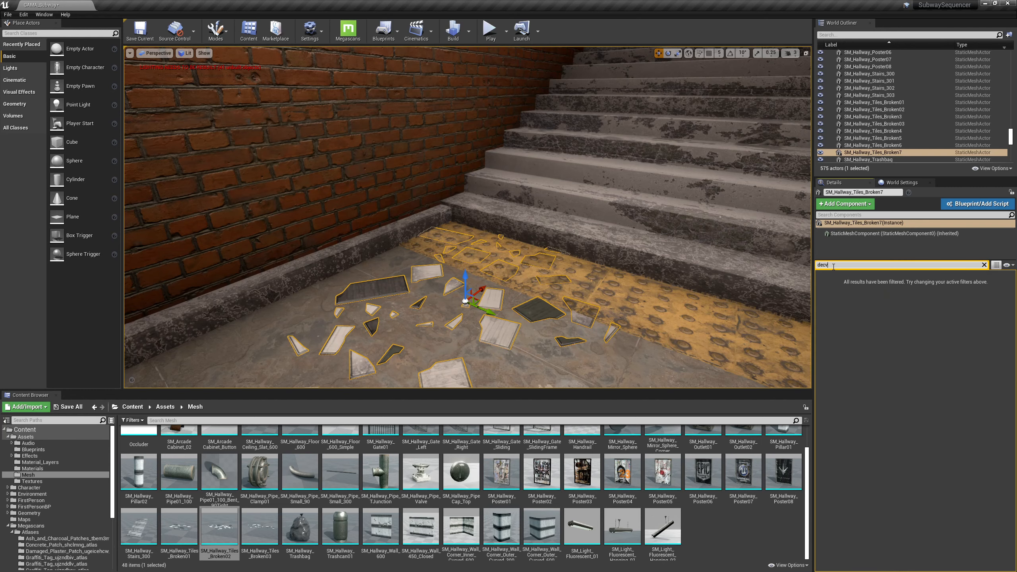
{"action": "key", "text": "BackSpace"}
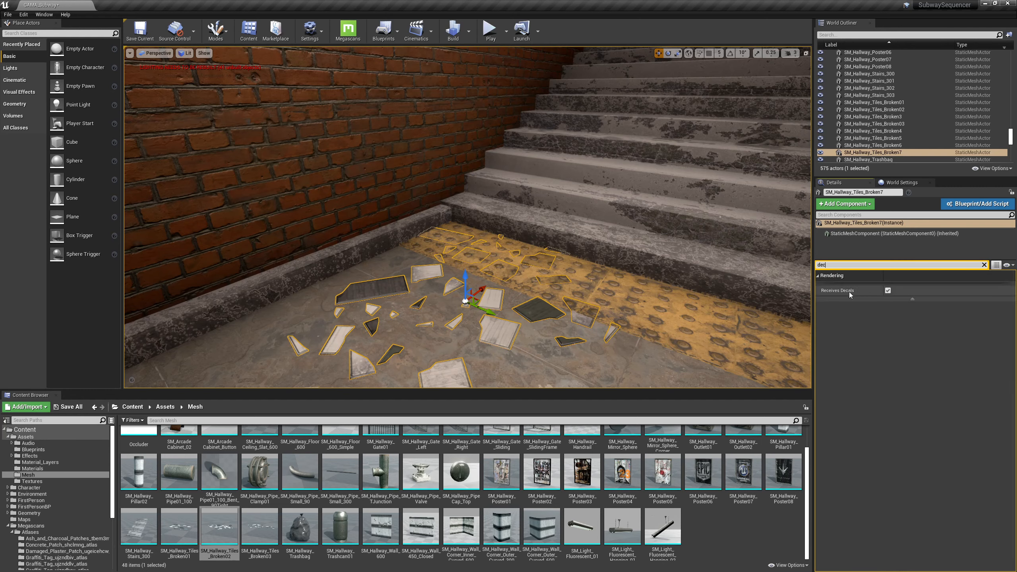
{"action": "left_click", "coordinate": [889, 289]}
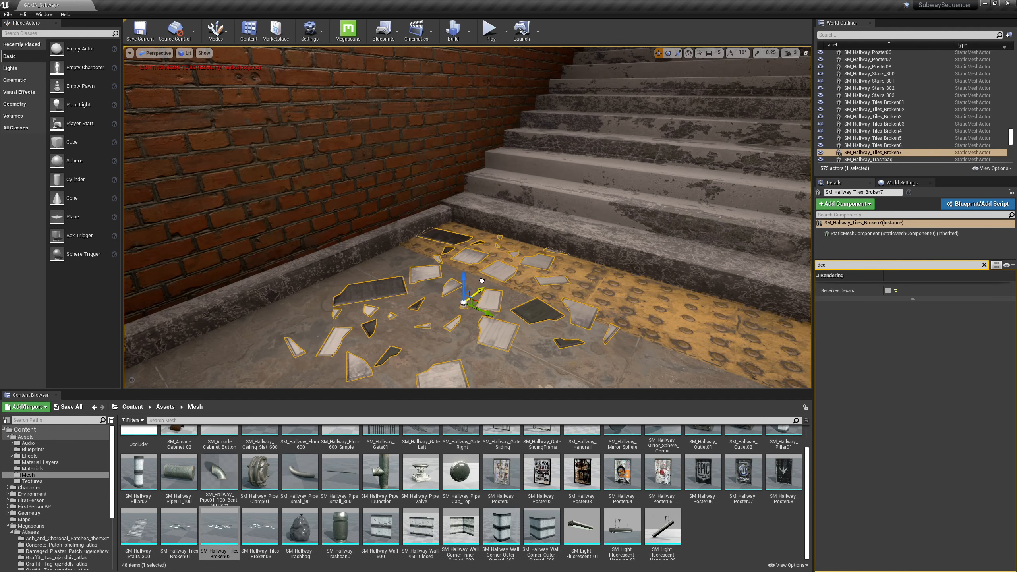
{"action": "key", "text": "Escape"}
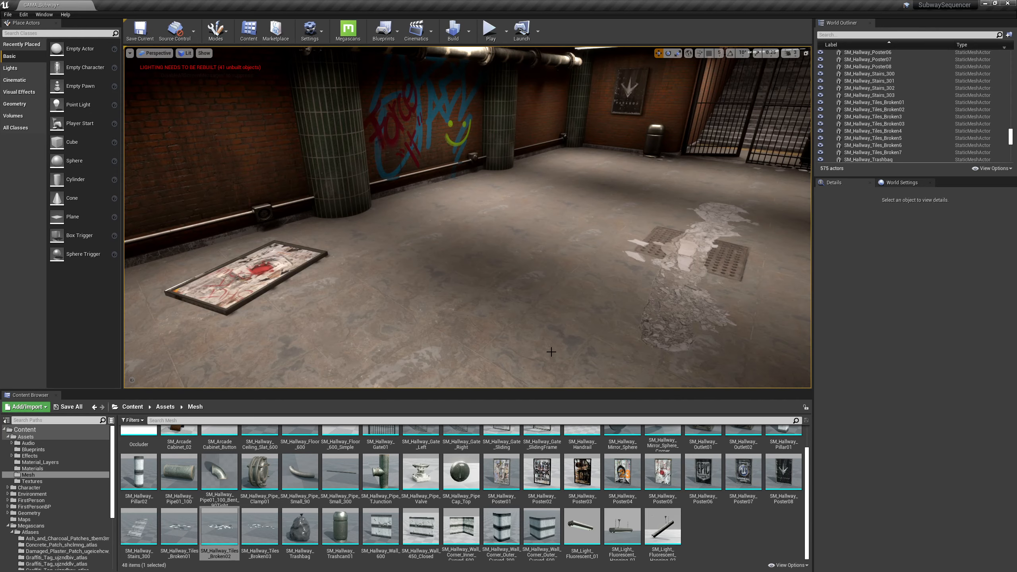
Place SM_Hallway_Tiles_Broken01 at the pillar beside the fallen poster and SM_Hallway_Tiles_Broken02 over the cracked floor by the grates
{"action": "left_click_drag", "start_coordinate": [193, 536], "coordinate": [351, 219]}
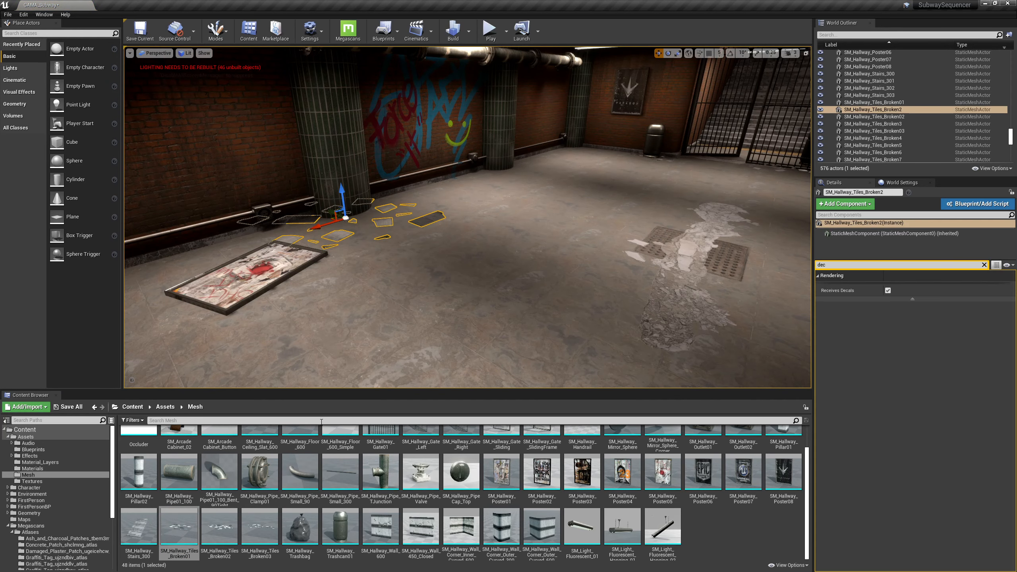
{"action": "left_click_drag", "start_coordinate": [219, 527], "coordinate": [507, 178]}
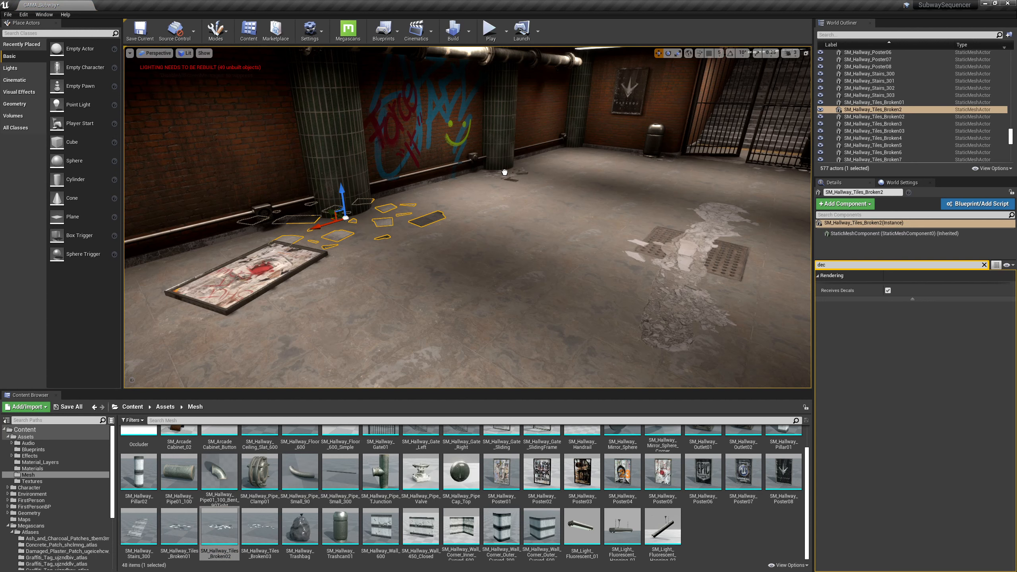
{"action": "mouse_move", "coordinate": [643, 246]}
{"action": "left_mouse_down"}
{"action": "mouse_move", "coordinate": [653, 264]}
{"action": "mouse_move", "coordinate": [655, 256]}
{"action": "left_mouse_up"}
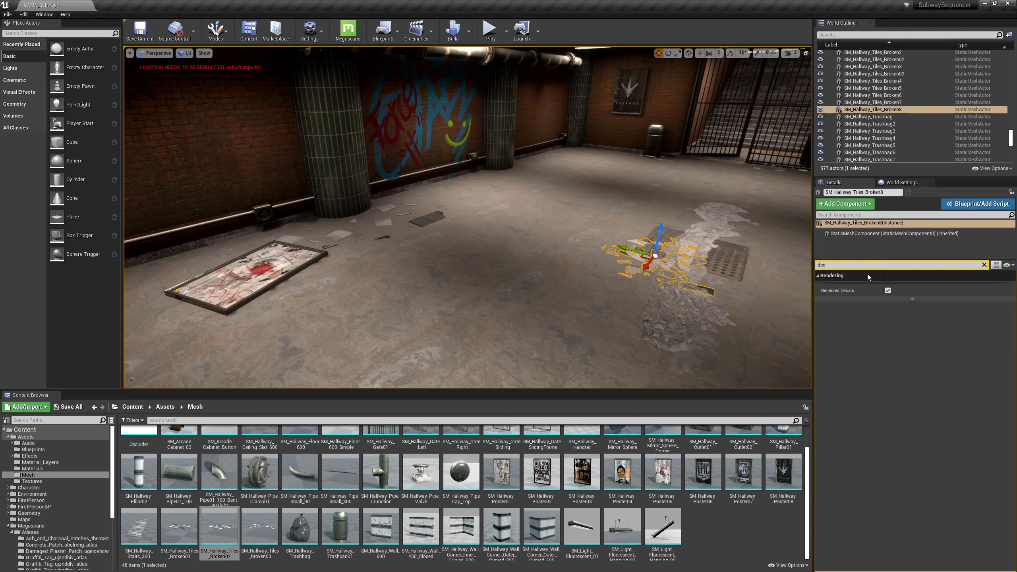
Turn off Receives Decals for the tile debris on the floor grates
{"action": "left_click", "coordinate": [887, 290]}
{"action": "mouse_move", "coordinate": [694, 344]}
{"action": "right_mouse_down"}
{"action": "mouse_move", "coordinate": [699, 326]}
{"action": "mouse_move", "coordinate": [721, 340]}
{"action": "mouse_move", "coordinate": [694, 344]}
{"action": "right_mouse_up"}
{"action": "key", "text": "Escape"}
{"action": "key", "text": "w"}
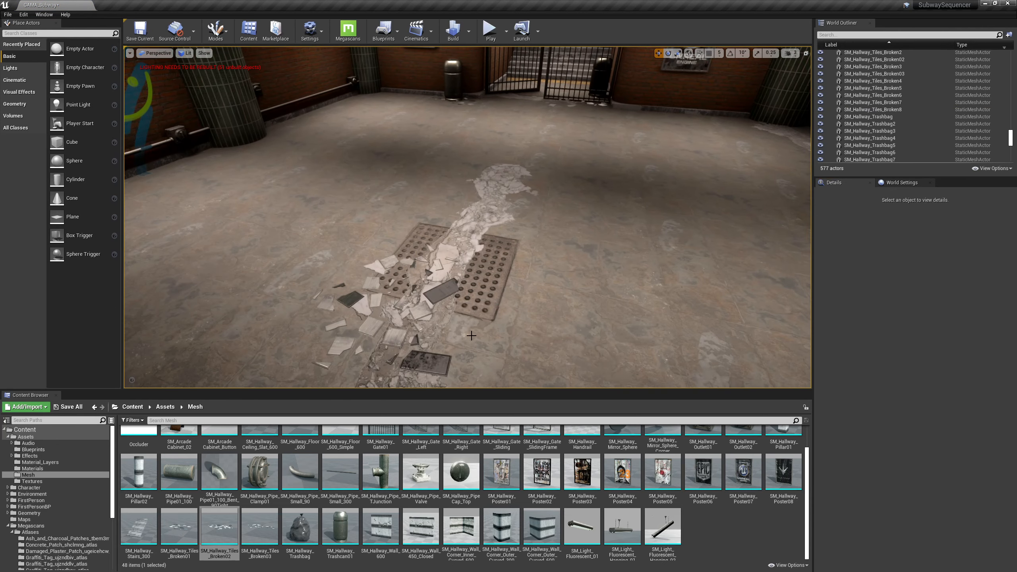
Move the grate debris to the far end of the grate beside the cracked strip and rotate it
{"action": "left_click", "coordinate": [436, 306]}
{"action": "left_click_drag", "start_coordinate": [368, 289], "coordinate": [420, 276]}
{"action": "key", "text": "e"}
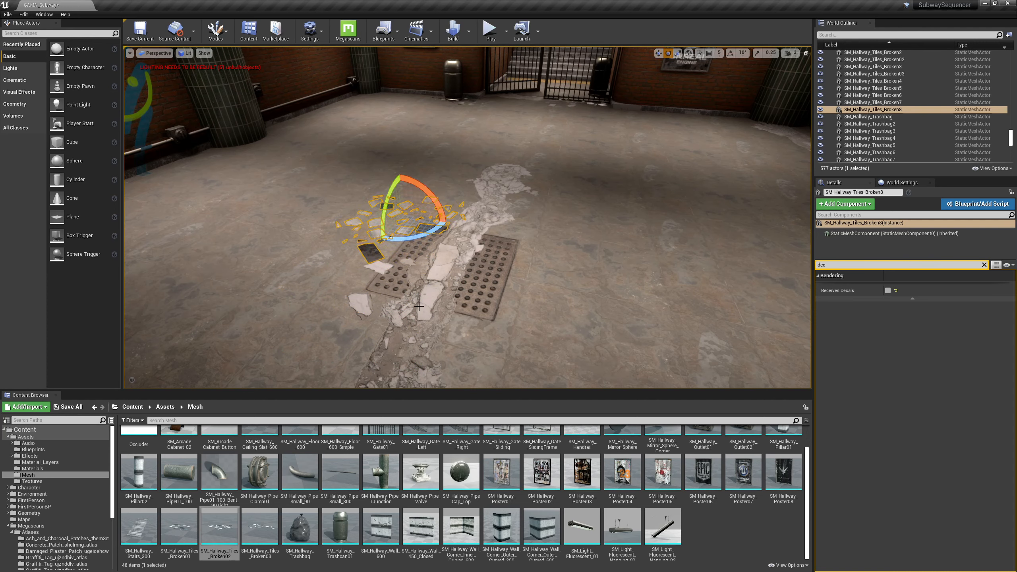
Place SM_Hallway_Tiles_Broken03 debris on the hallway floor near the grates and adjust its placement
{"action": "left_click_drag", "start_coordinate": [259, 528], "coordinate": [385, 173]}
{"action": "left_click_drag", "start_coordinate": [488, 283], "coordinate": [531, 351]}
{"action": "right_click_drag", "start_coordinate": [661, 213], "coordinate": [502, 368]}
{"action": "key", "text": "Escape"}
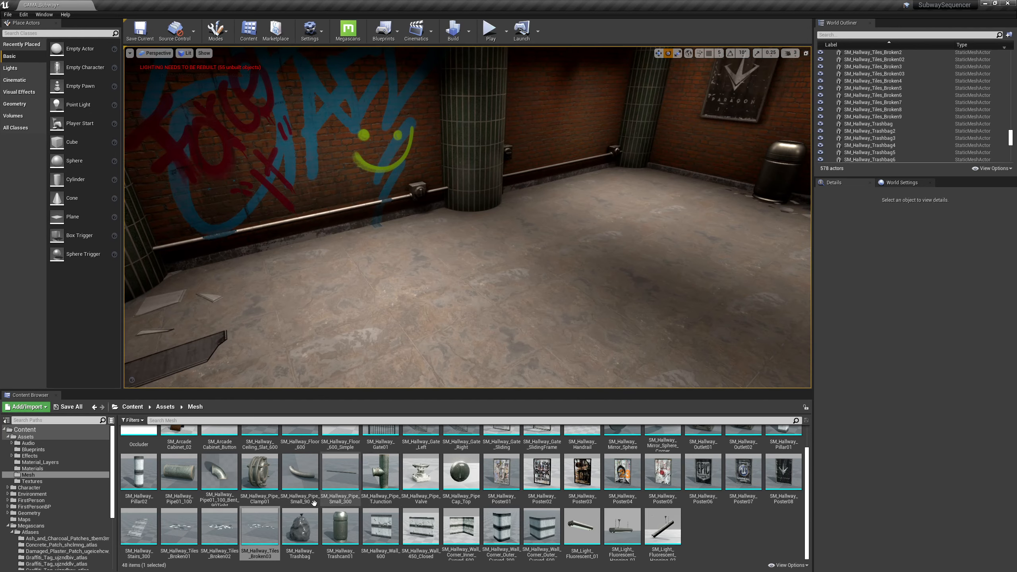
Place SM_Hallway_Tiles_Broken03 debris at the pillar by the graffiti wall and SM_Hallway_Tiles_Broken02 in the corner near the Paragon poster
{"action": "left_click_drag", "start_coordinate": [263, 529], "coordinate": [487, 212]}
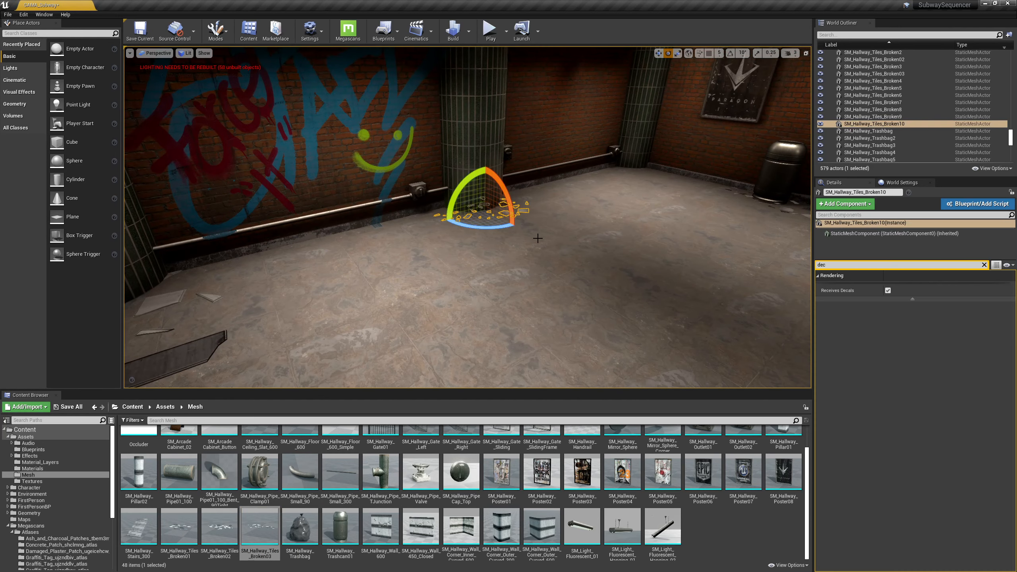
{"action": "left_click_drag", "start_coordinate": [220, 528], "coordinate": [641, 183]}
{"action": "key", "text": "f"}
{"action": "key", "text": "w"}
{"action": "left_click_drag", "start_coordinate": [448, 210], "coordinate": [468, 142]}
{"action": "key", "text": "Escape"}
{"action": "right_click_drag", "start_coordinate": [468, 142], "coordinate": [617, 268]}
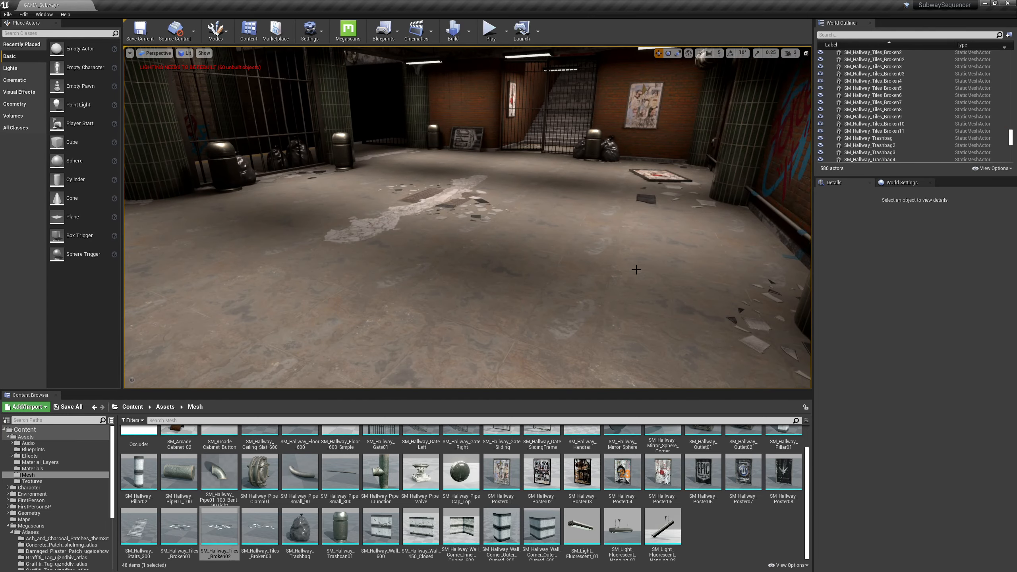
{"action": "right_click_drag", "start_coordinate": [629, 265], "coordinate": [416, 240]}
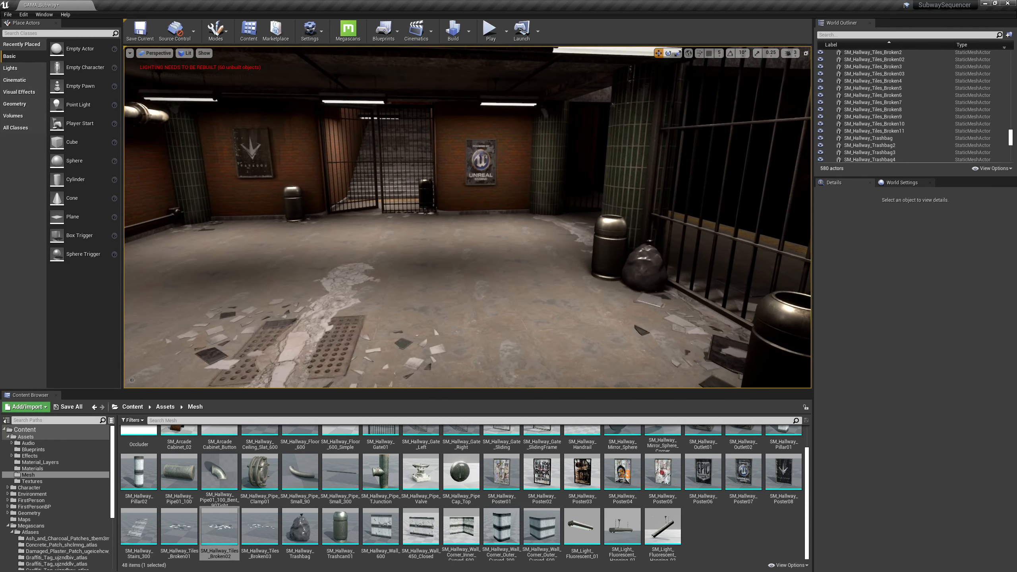
Try SM_Light_Fluorescent_01 as a fallen light on the floor near the trash cans and delete it
{"action": "left_click_drag", "start_coordinate": [582, 531], "coordinate": [625, 341]}
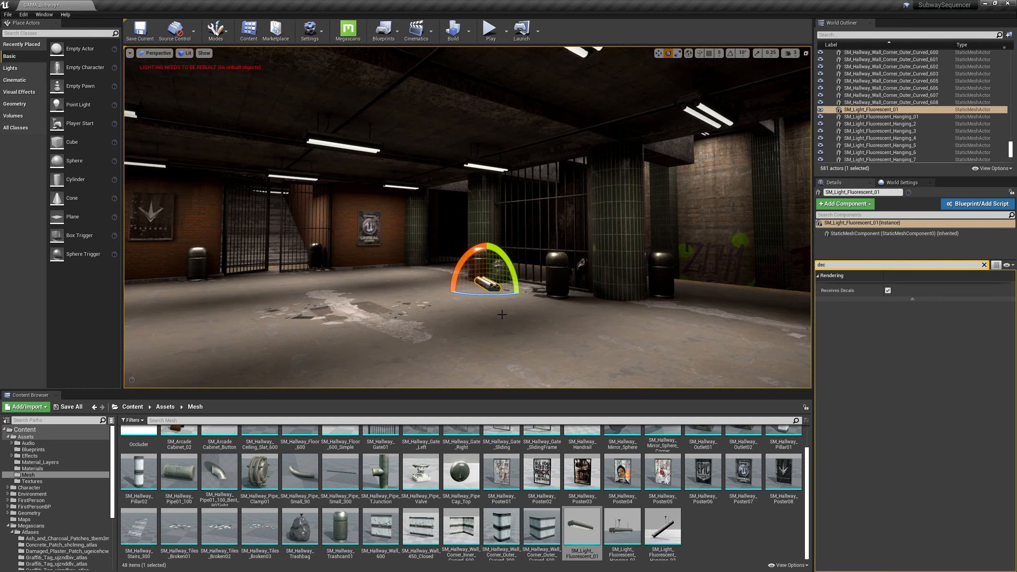
{"action": "key", "text": "Escape"}
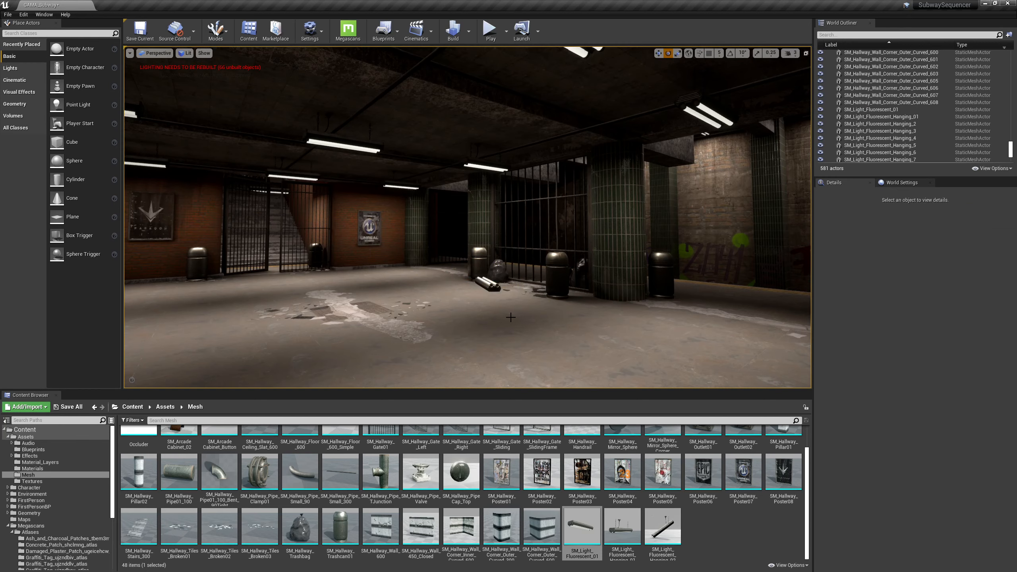
{"action": "left_click", "coordinate": [488, 289]}
{"action": "key", "text": "Delete"}
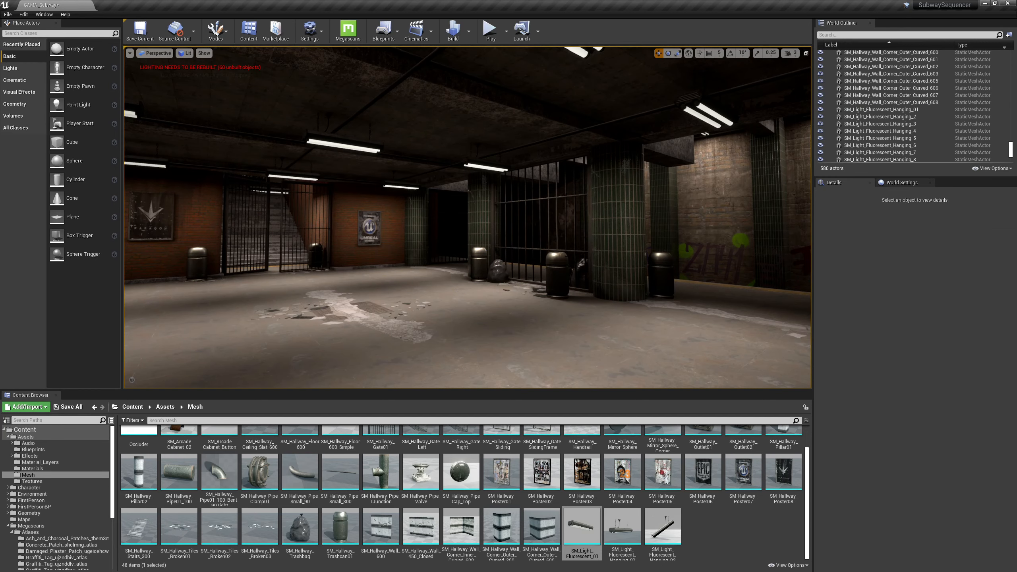
Look over the hallway and browse the mesh assets for further props
{"action": "key", "text": "d"}
{"action": "mouse_move", "coordinate": [542, 265]}
{"action": "right_mouse_down"}
{"action": "mouse_move", "coordinate": [519, 265]}
{"action": "mouse_move", "coordinate": [542, 265]}
{"action": "right_mouse_up"}
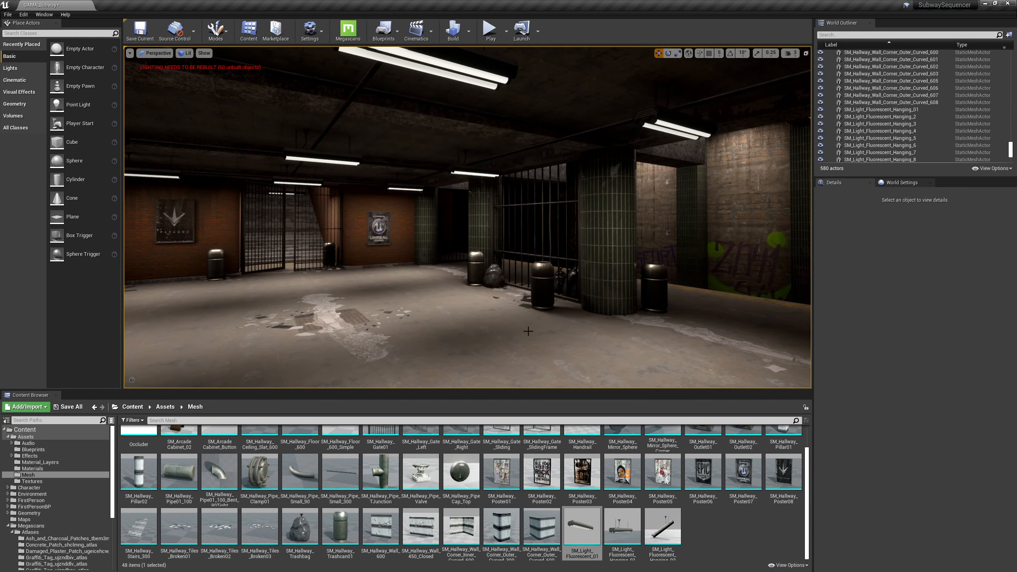
{"action": "key", "text": "a"}
{"action": "mouse_move", "coordinate": [541, 339]}
{"action": "right_mouse_down"}
{"action": "mouse_move", "coordinate": [560, 341]}
{"action": "mouse_move", "coordinate": [541, 340]}
{"action": "right_mouse_up"}
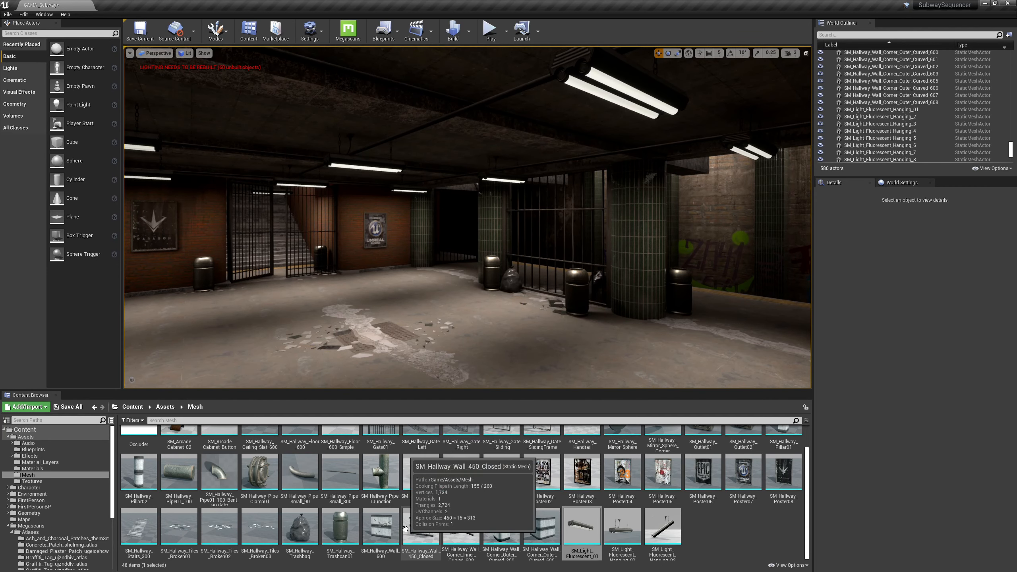
{"action": "scroll", "coordinate": [406, 529], "scroll_direction": "up", "scroll_amount": 2}
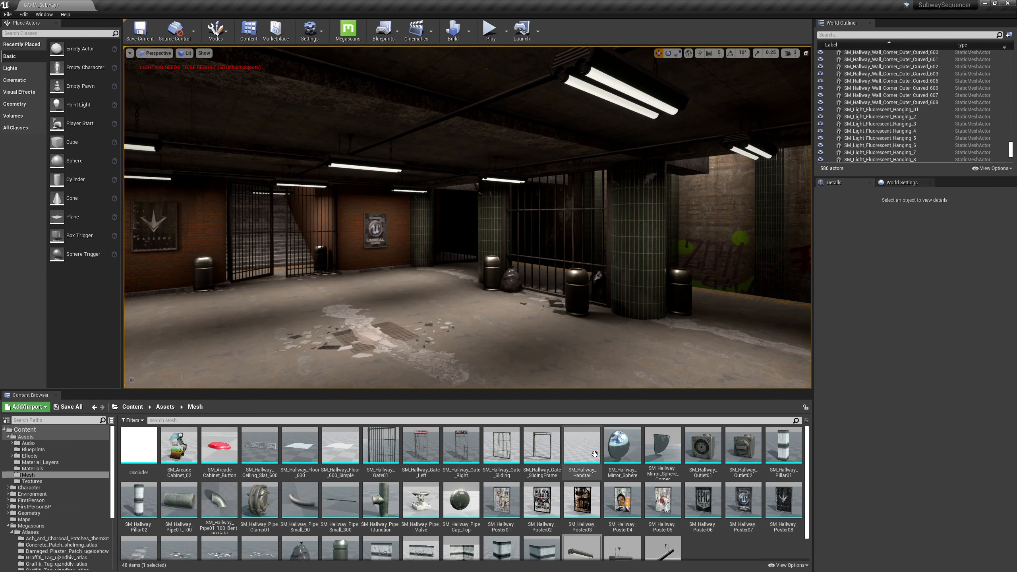
{"action": "mouse_move", "coordinate": [595, 452]}
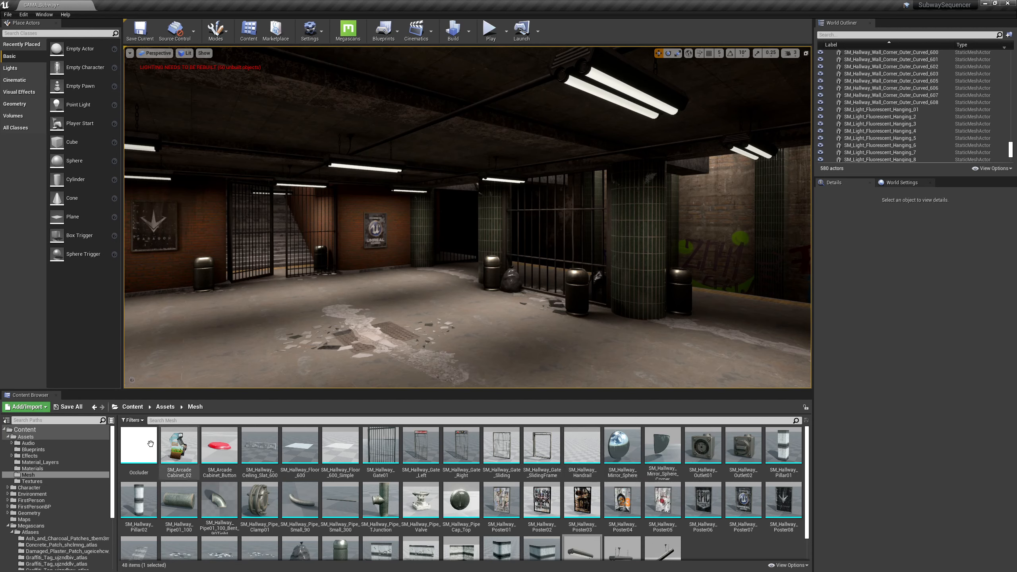
{"action": "scroll", "coordinate": [570, 484], "scroll_direction": "down", "scroll_amount": 1}
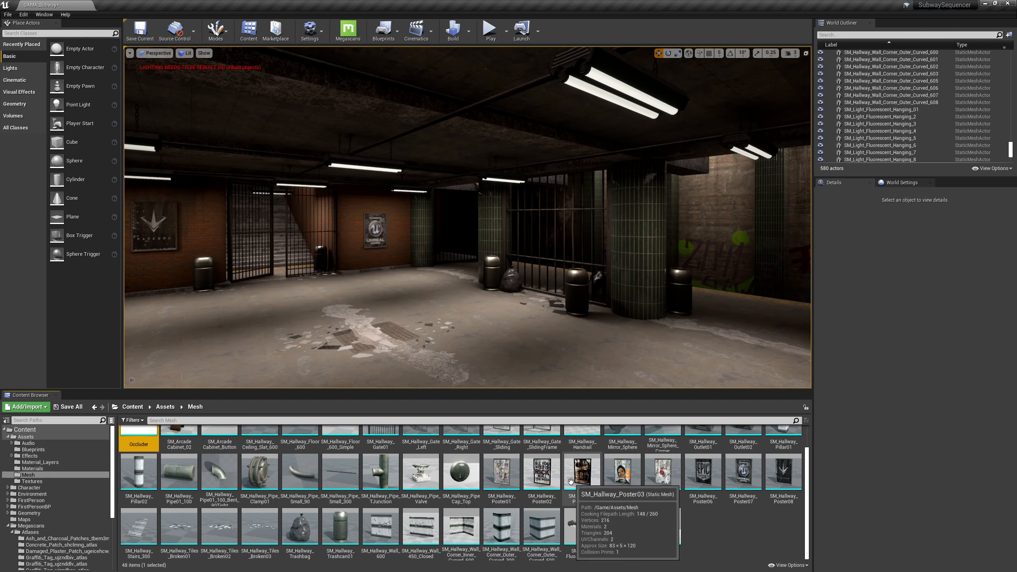
Switch to Quixel Bridge and browse the purchased 3D assets, including the Industrial category, for debris
{"action": "key", "text": "alt+Tab"}
{"action": "key", "text": "alt+Tab"}
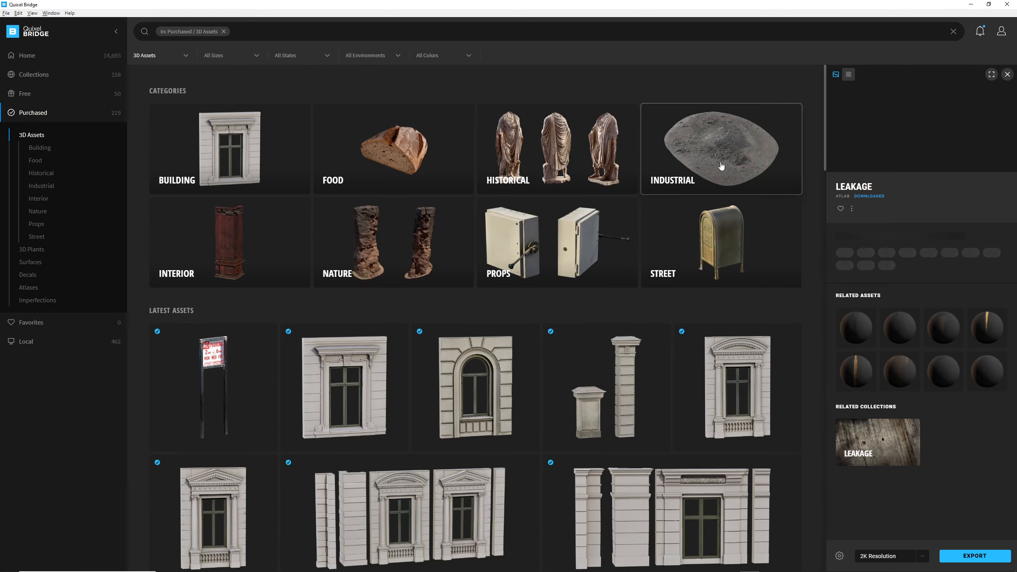
{"action": "left_click", "coordinate": [730, 145]}
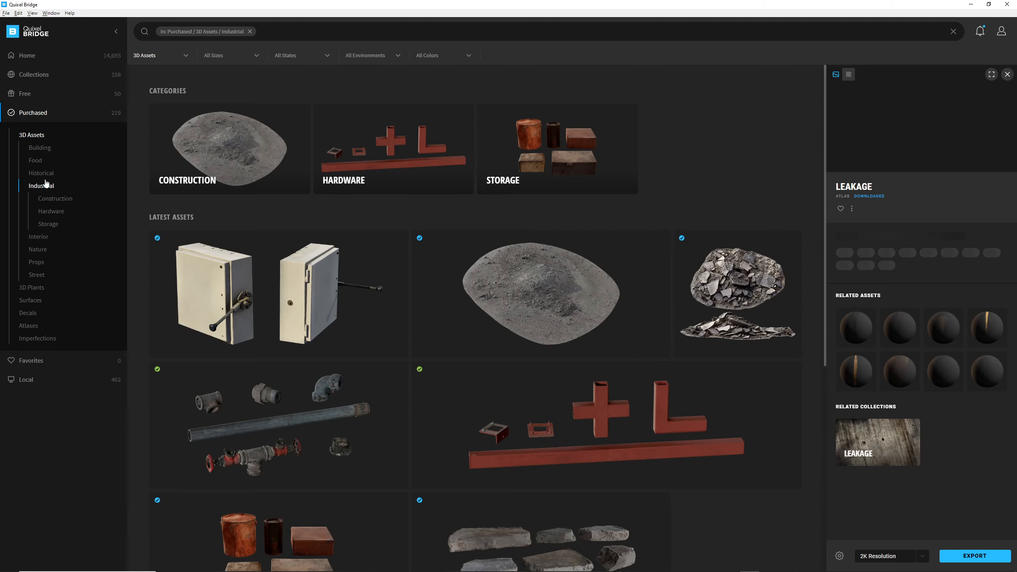
{"action": "left_click", "coordinate": [39, 137]}
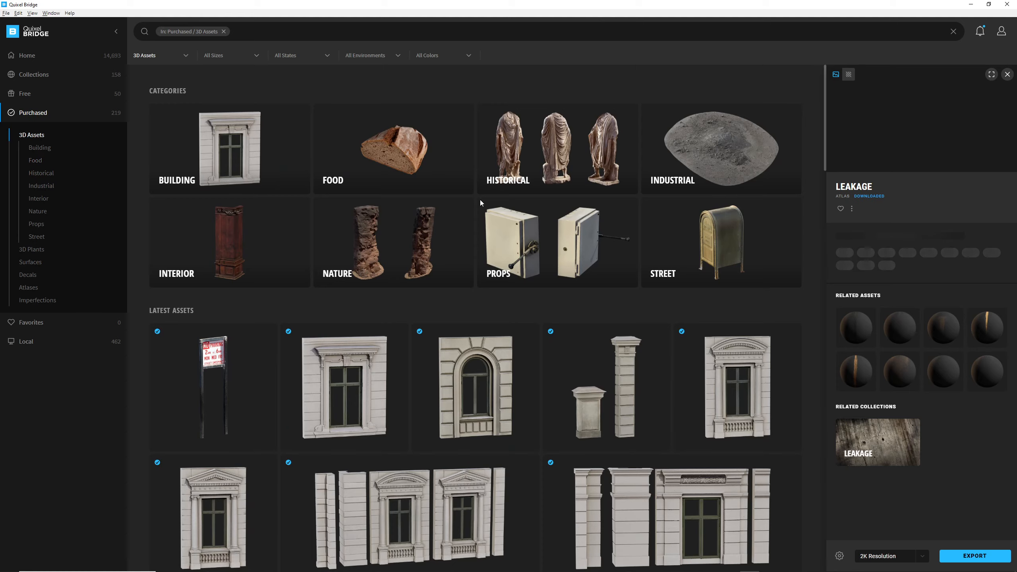
{"action": "scroll", "coordinate": [589, 316], "scroll_direction": "down", "scroll_amount": 15}
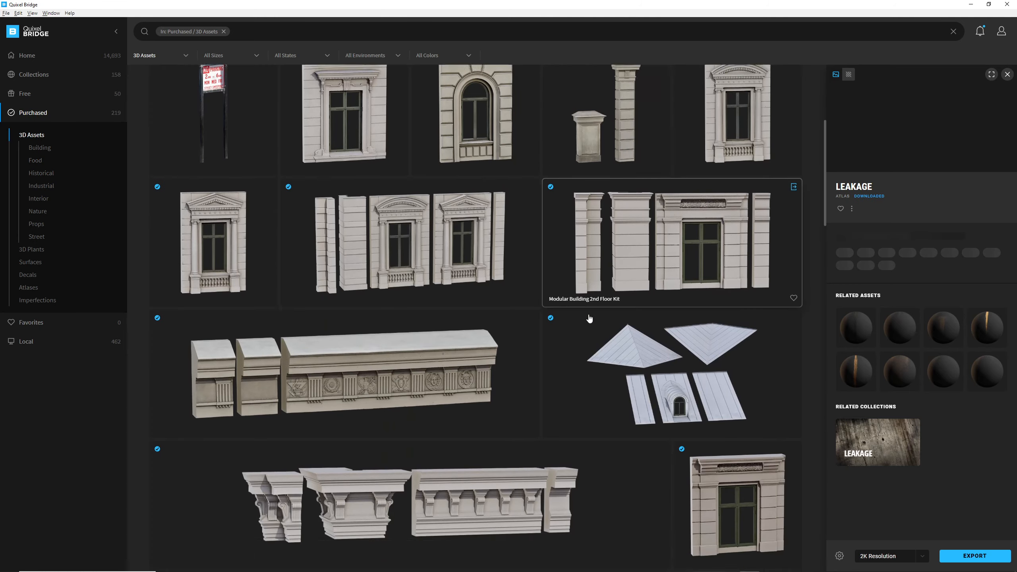
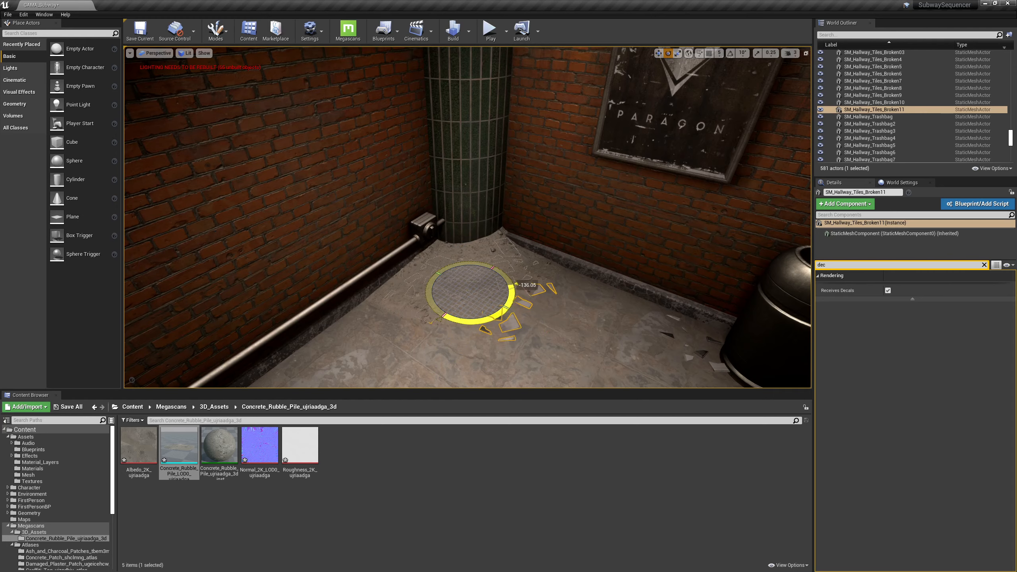
Place the Concrete_Rubble_Pile mesh behind the open gate at the foot of the stairs
{"action": "key", "text": "Escape"}
{"action": "key", "text": "s"}
{"action": "right_click_drag", "start_coordinate": [516, 267], "coordinate": [570, 186]}
{"action": "key", "text": "q"}
{"action": "right_click_drag", "start_coordinate": [471, 247], "coordinate": [445, 272]}
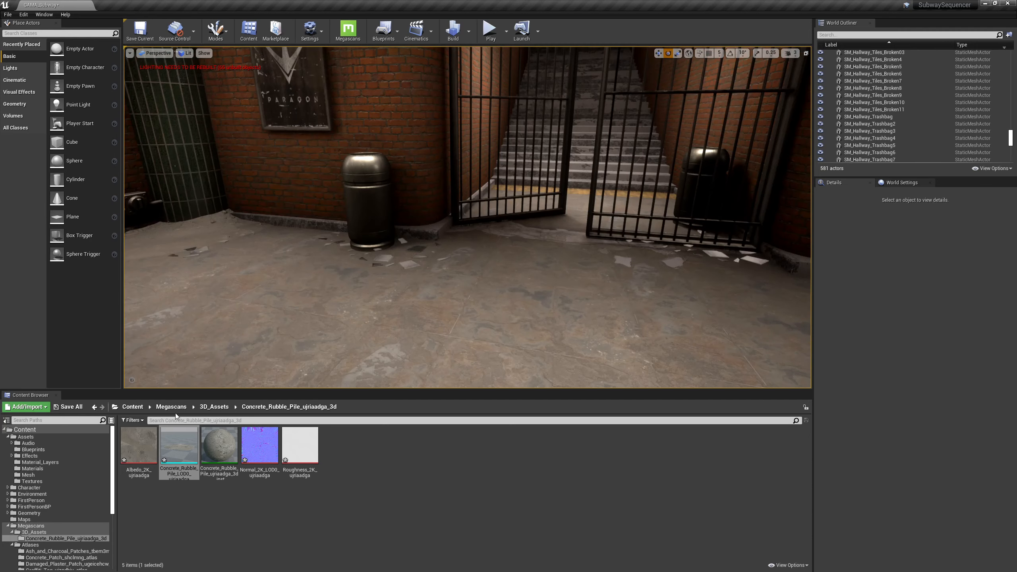
{"action": "left_click_drag", "start_coordinate": [179, 445], "coordinate": [570, 220]}
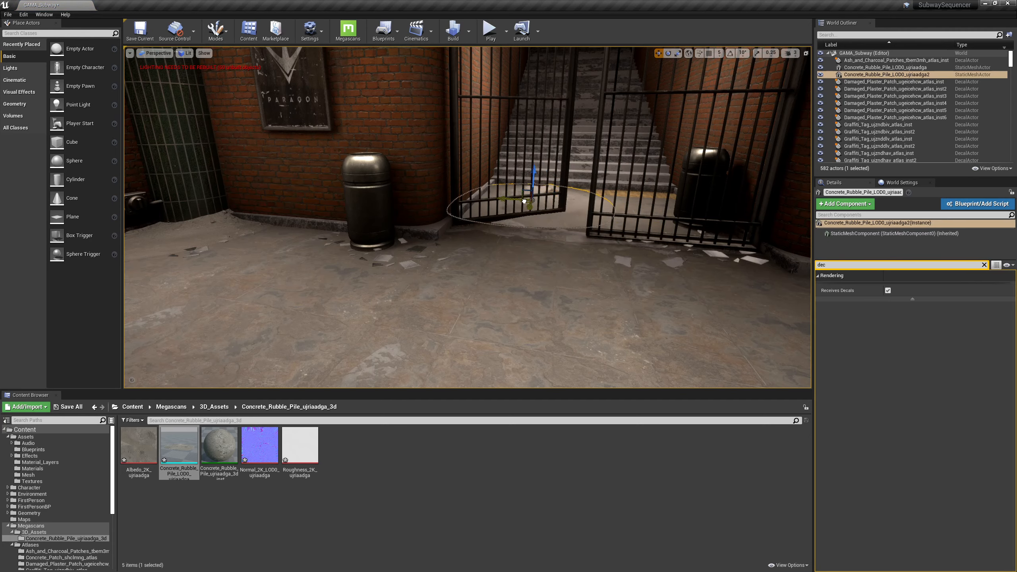
{"action": "key", "text": "f"}
{"action": "left_click_drag", "start_coordinate": [569, 156], "coordinate": [521, 151], "text": "alt"}
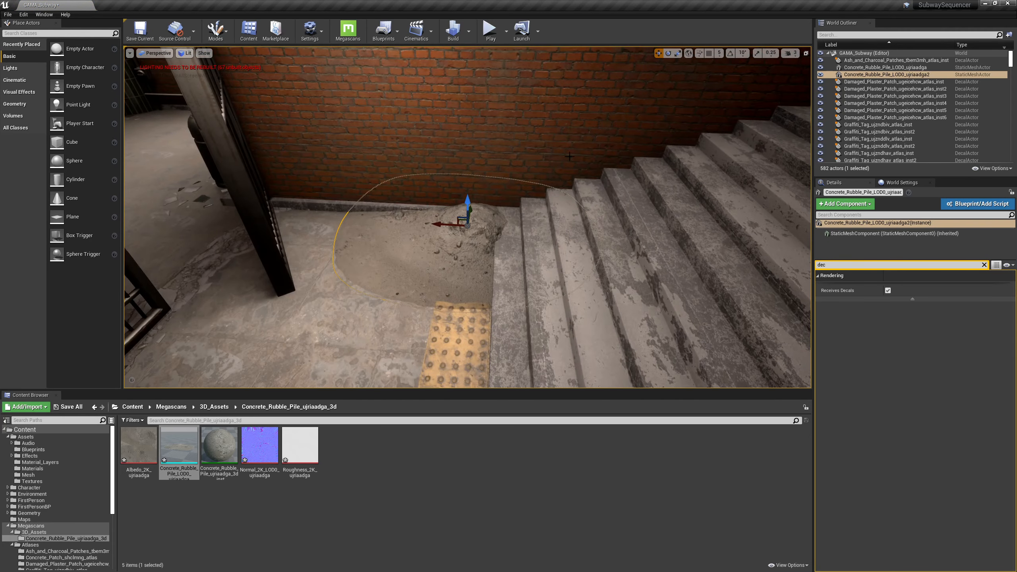
Move the rubble pile into the corner between the brick wall and the lowest stair step
{"action": "left_click_drag", "start_coordinate": [447, 223], "coordinate": [466, 227]}
{"action": "right_click_drag", "start_coordinate": [466, 228], "coordinate": [481, 218]}
{"action": "key", "text": "w"}
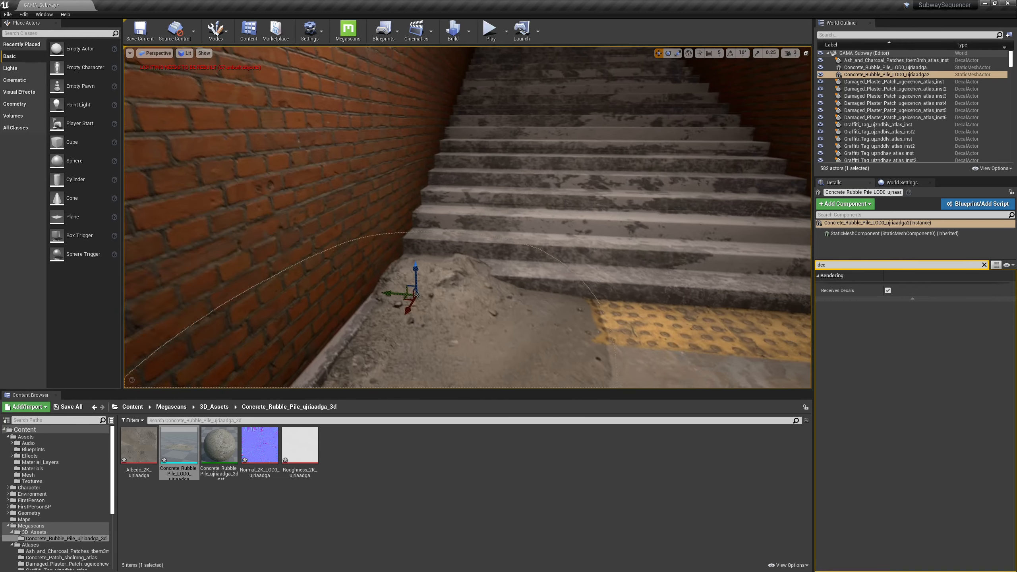
{"action": "right_click_drag", "start_coordinate": [527, 283], "coordinate": [501, 298]}
{"action": "left_click_drag", "start_coordinate": [417, 276], "coordinate": [378, 258]}
{"action": "key", "text": "Escape"}
Place another Concrete_Rubble_Pile against the barred fence between the two trash cans, next to the trash bag
{"action": "key", "text": "s"}
{"action": "right_click_drag", "start_coordinate": [536, 203], "coordinate": [484, 294]}
{"action": "key", "text": "s"}
{"action": "key", "text": "s"}
{"action": "left_click_drag", "start_coordinate": [234, 462], "coordinate": [506, 312]}
{"action": "right_click_drag", "start_coordinate": [505, 313], "coordinate": [575, 270]}
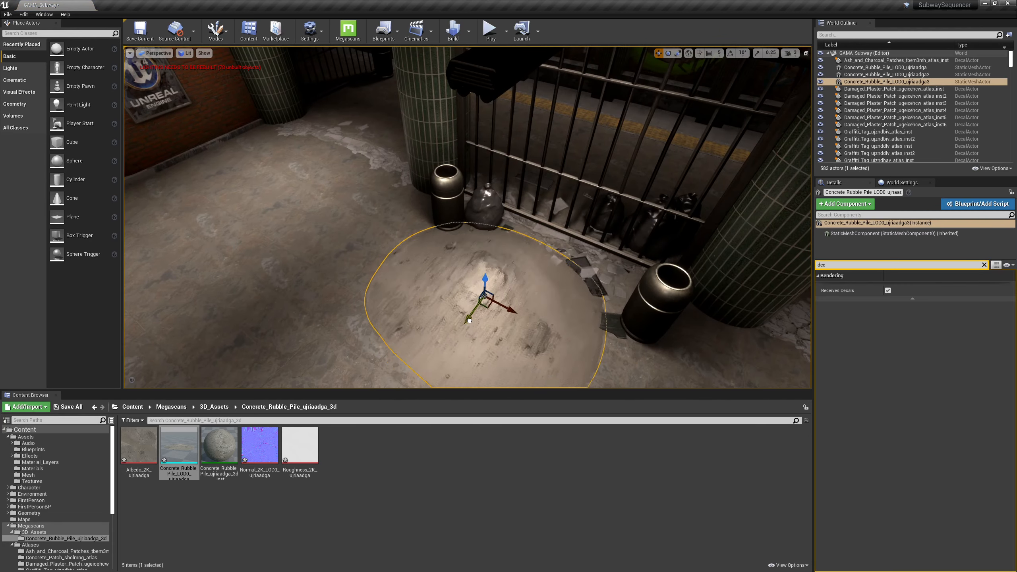
{"action": "right_click_drag", "start_coordinate": [577, 303], "coordinate": [529, 330]}
{"action": "key", "text": "Escape"}
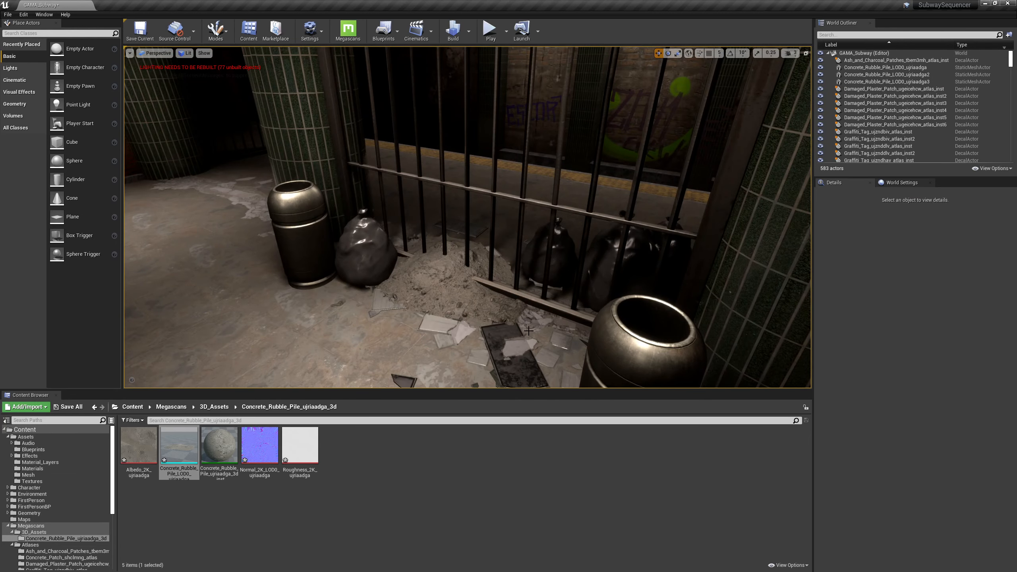
Adjust the SM_Hallway_Tiles_Broken01 and SM_Hallway_Tiles_Broken02 debris around the rubble pile at the barred fence
{"action": "left_click", "coordinate": [461, 305]}
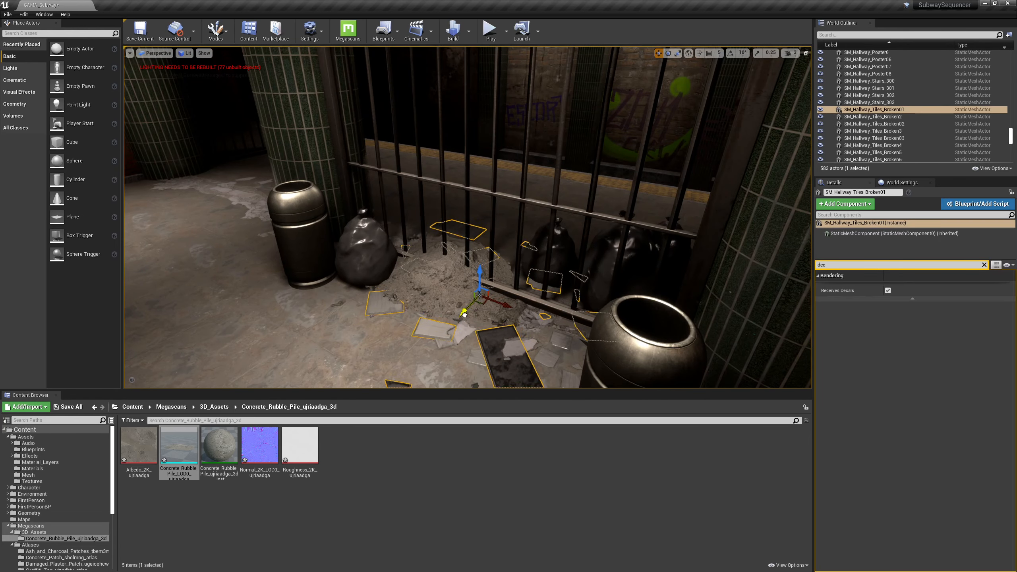
{"action": "left_click", "coordinate": [479, 345]}
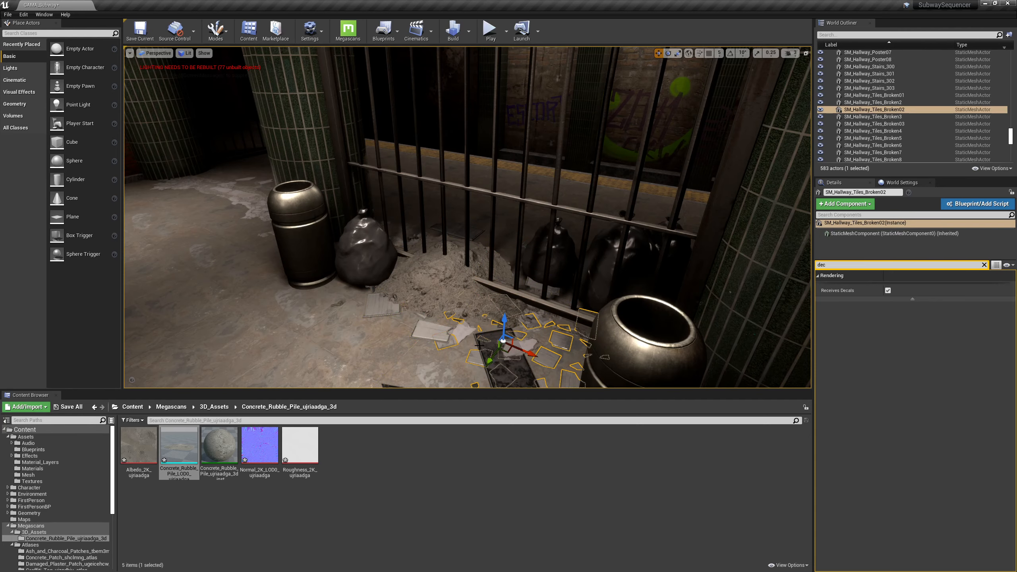
{"action": "left_click", "coordinate": [437, 340]}
{"action": "right_click_drag", "start_coordinate": [438, 340], "coordinate": [579, 261]}
{"action": "key", "text": "Escape"}
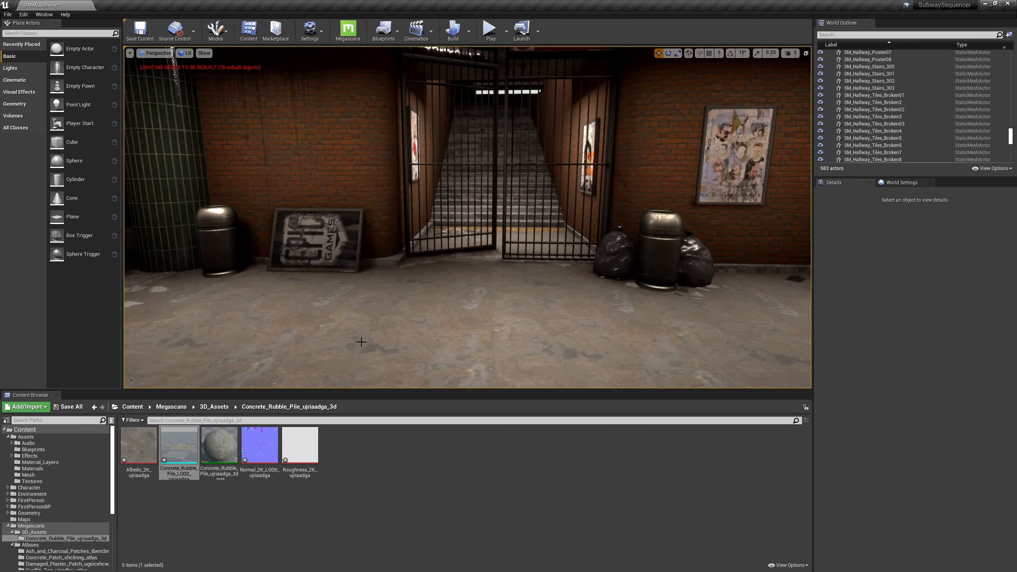
Place another Concrete_Rubble_Pile near the staircase gate and move it under the trash can and bags
{"action": "left_click_drag", "start_coordinate": [180, 445], "coordinate": [627, 306]}
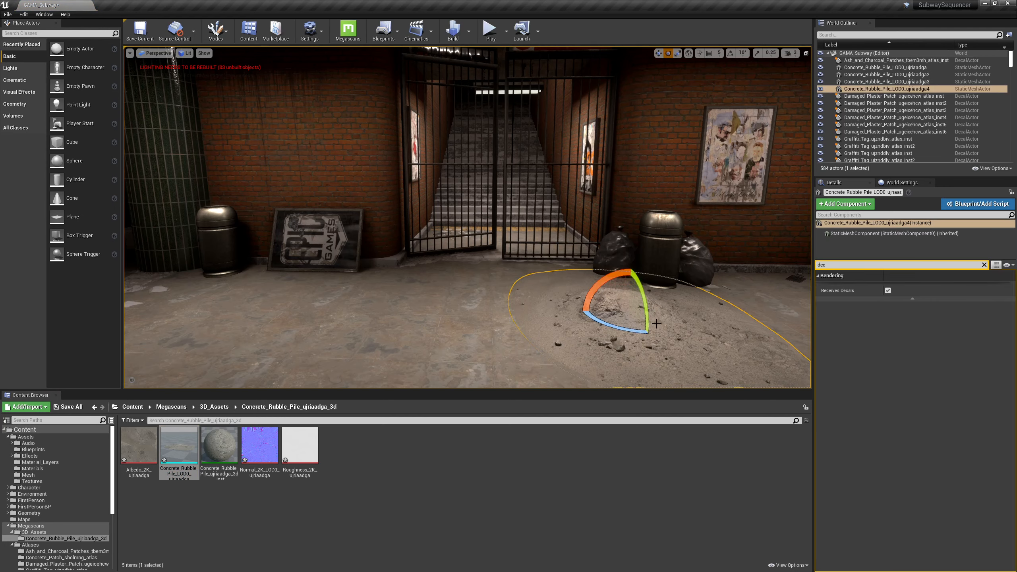
{"action": "right_click_drag", "start_coordinate": [746, 265], "coordinate": [741, 315]}
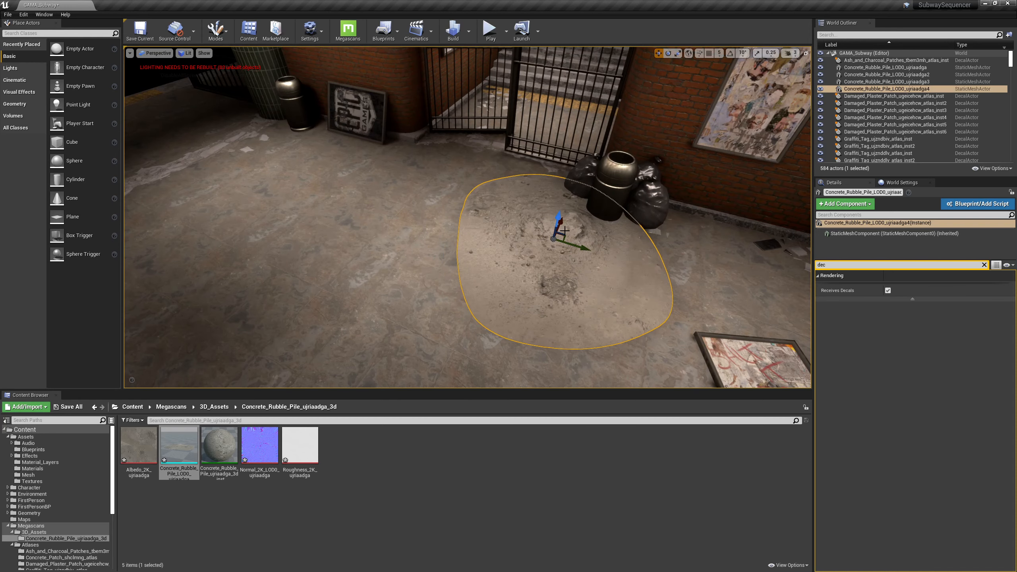
{"action": "key", "text": "ctrl+z"}
{"action": "mouse_move", "coordinate": [564, 231]}
{"action": "right_mouse_down"}
{"action": "mouse_move", "coordinate": [555, 233]}
{"action": "mouse_move", "coordinate": [585, 256]}
{"action": "mouse_move", "coordinate": [579, 240]}
{"action": "right_mouse_up"}
{"action": "left_click_drag", "start_coordinate": [467, 235], "coordinate": [595, 174]}
{"action": "right_click_drag", "start_coordinate": [543, 230], "coordinate": [524, 241]}
{"action": "key", "text": "w"}
{"action": "key", "text": "Escape"}
Lower the rubble pile under the trash can and bags so it sinks partly into the floor
{"action": "left_click", "coordinate": [523, 288]}
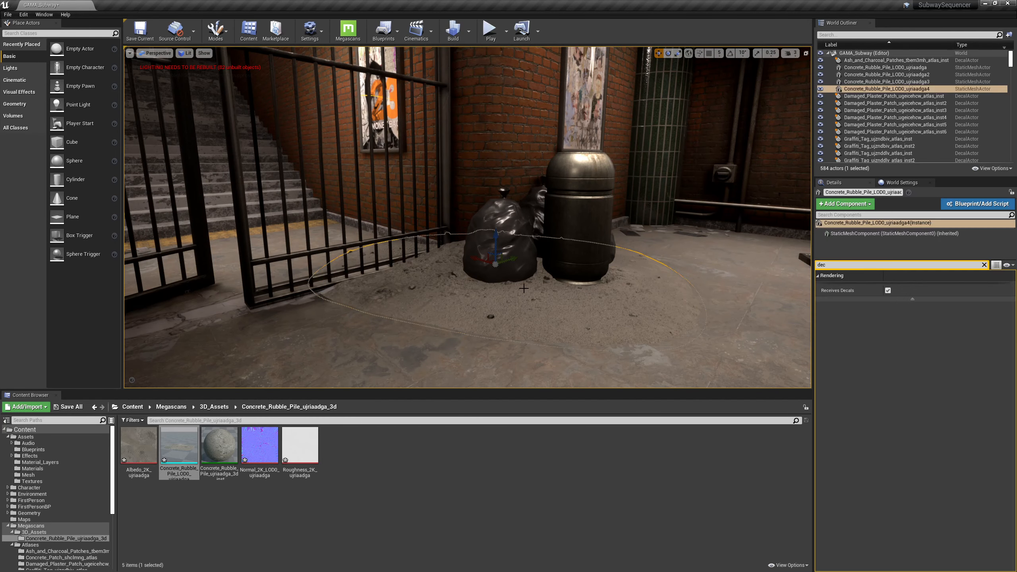
{"action": "left_click_drag", "start_coordinate": [498, 238], "coordinate": [497, 242]}
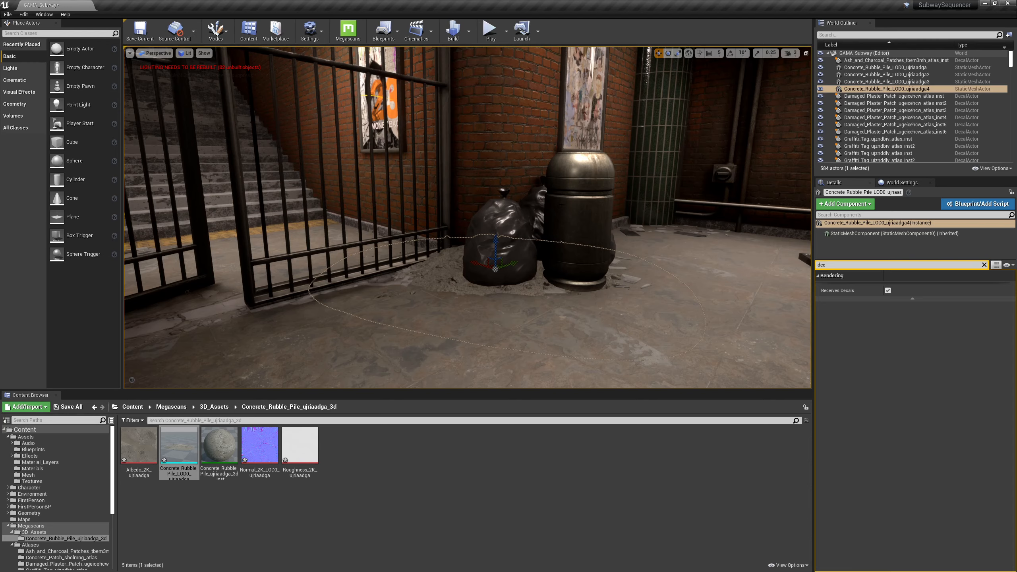
{"action": "key", "text": "d"}
{"action": "right_click_drag", "start_coordinate": [498, 242], "coordinate": [485, 201]}
{"action": "key", "text": "ctrl+z"}
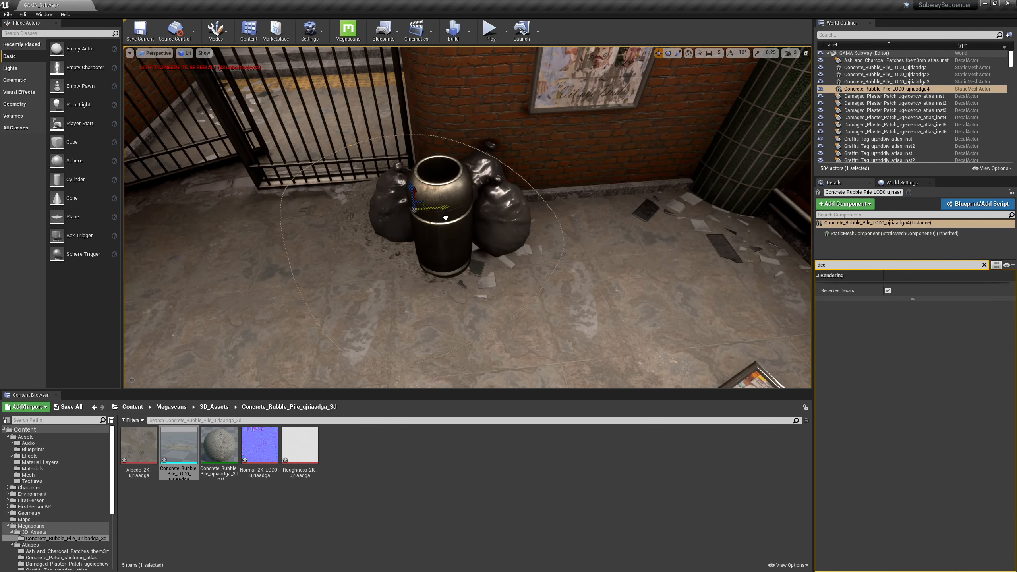
Try shifting the broken-tile debris beside the trash can and bags near the staircase gate
{"action": "left_click", "coordinate": [493, 266]}
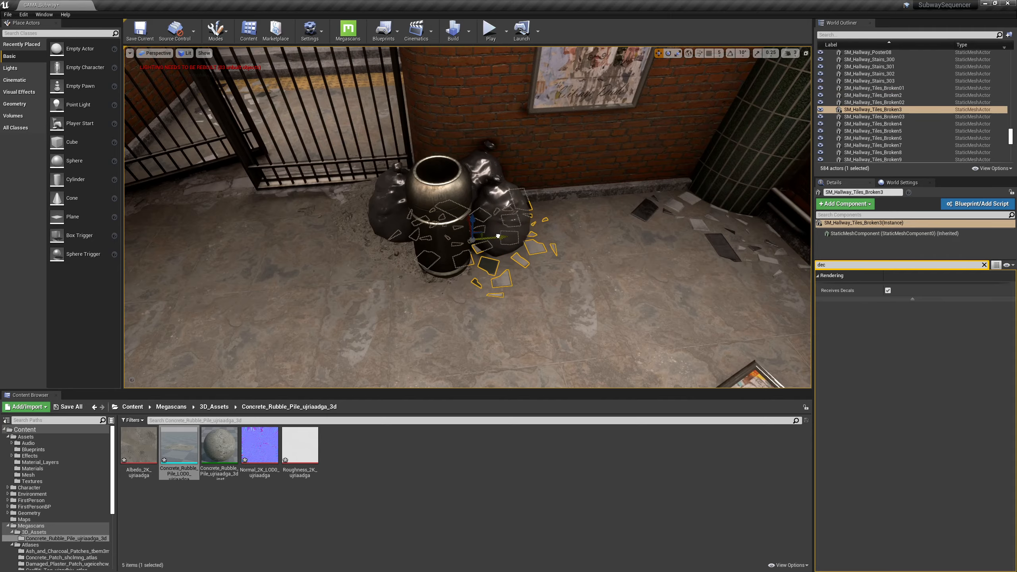
{"action": "right_click_drag", "start_coordinate": [457, 260], "coordinate": [476, 321]}
{"action": "key", "text": "w"}
{"action": "key", "text": "s"}
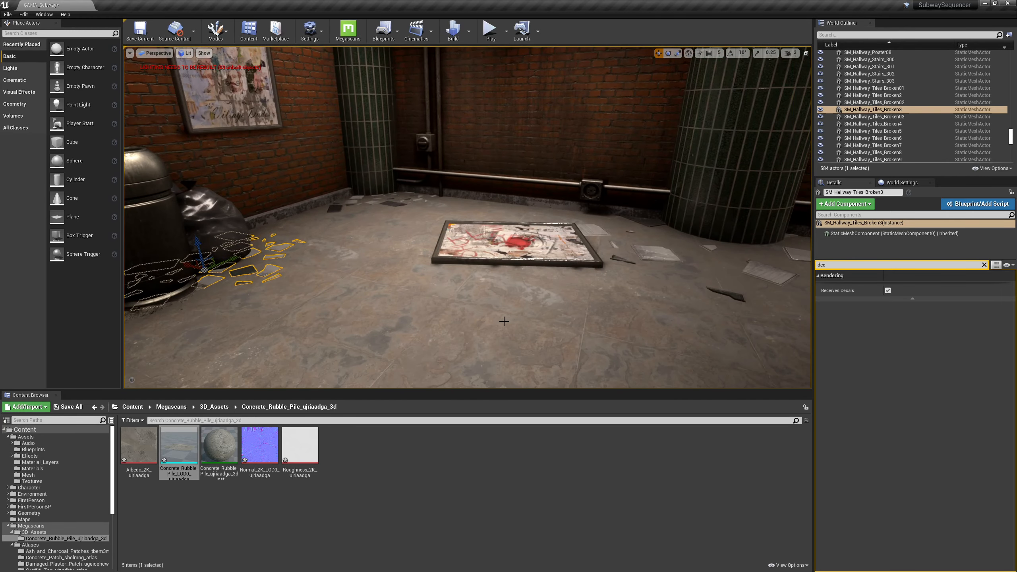
Review the dressed hallway from several angles, toggling game view, and undo the last actor move
{"action": "right_click_drag", "start_coordinate": [640, 274], "coordinate": [579, 274]}
{"action": "key", "text": "w"}
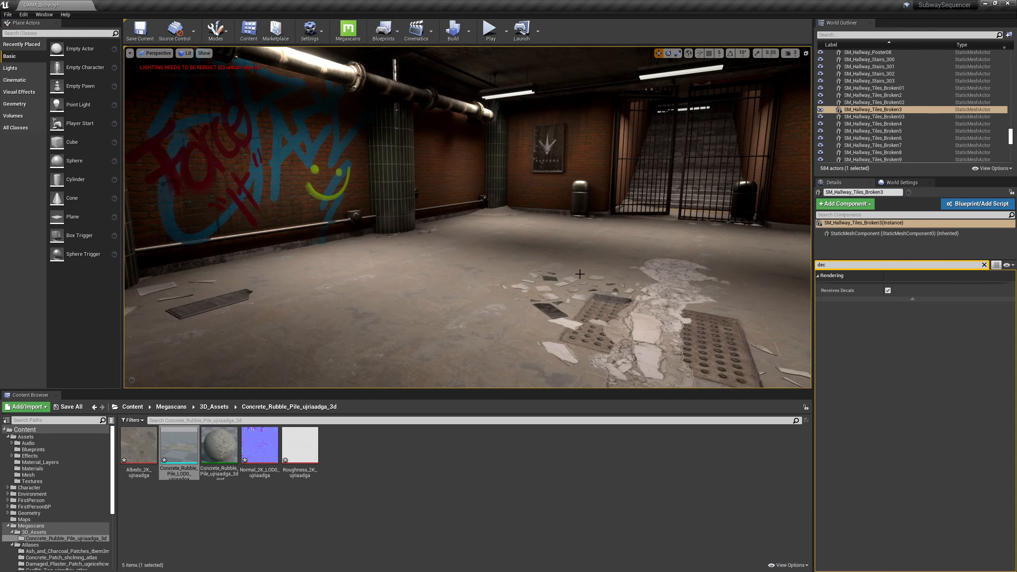
{"action": "right_click_drag", "start_coordinate": [521, 211], "coordinate": [406, 215]}
{"action": "key", "text": "s"}
{"action": "right_click_drag", "start_coordinate": [473, 227], "coordinate": [364, 224]}
{"action": "key", "text": "w"}
{"action": "key", "text": "g"}
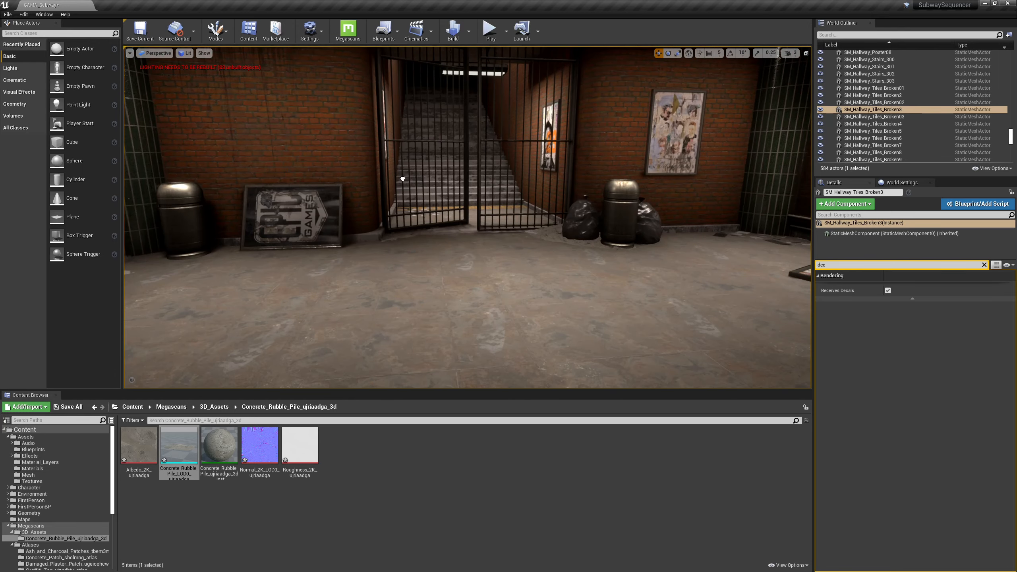
{"action": "key", "text": "g"}
{"action": "key", "text": "ctrl+z"}
{"action": "right_click_drag", "start_coordinate": [406, 305], "coordinate": [482, 305]}
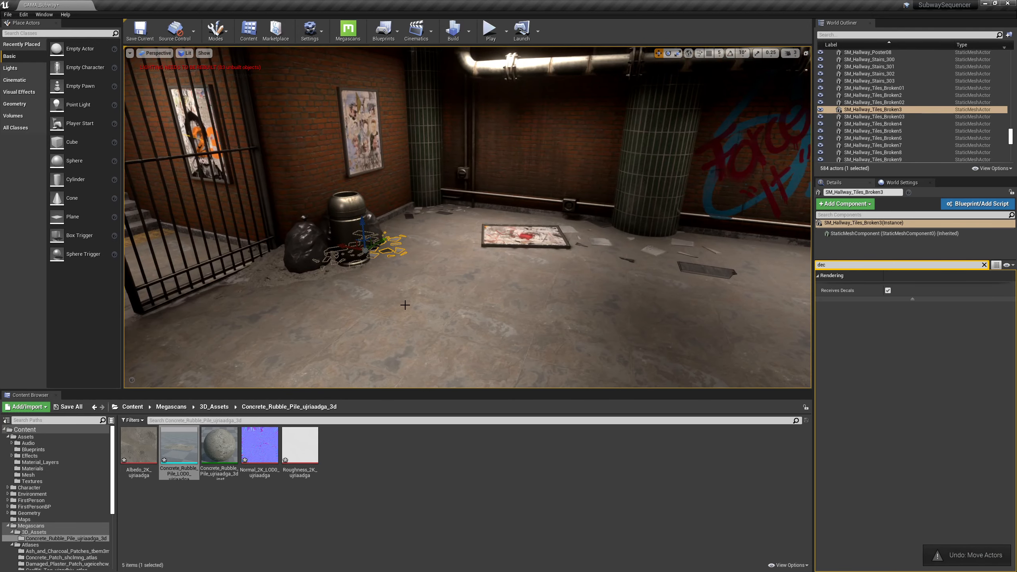
Undo a trial copy of the broken tiles and duplicate the concrete rubble pile twice towards the corner and the pillar beside the graffiti wall
{"action": "left_click_drag", "start_coordinate": [340, 238], "coordinate": [419, 254], "text": "alt"}
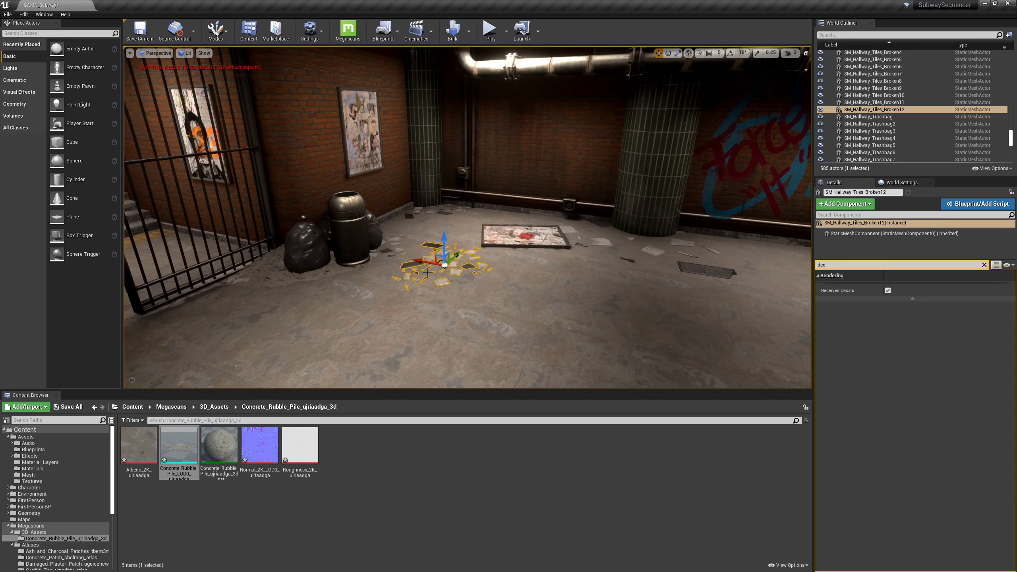
{"action": "key", "text": "ctrl+z"}
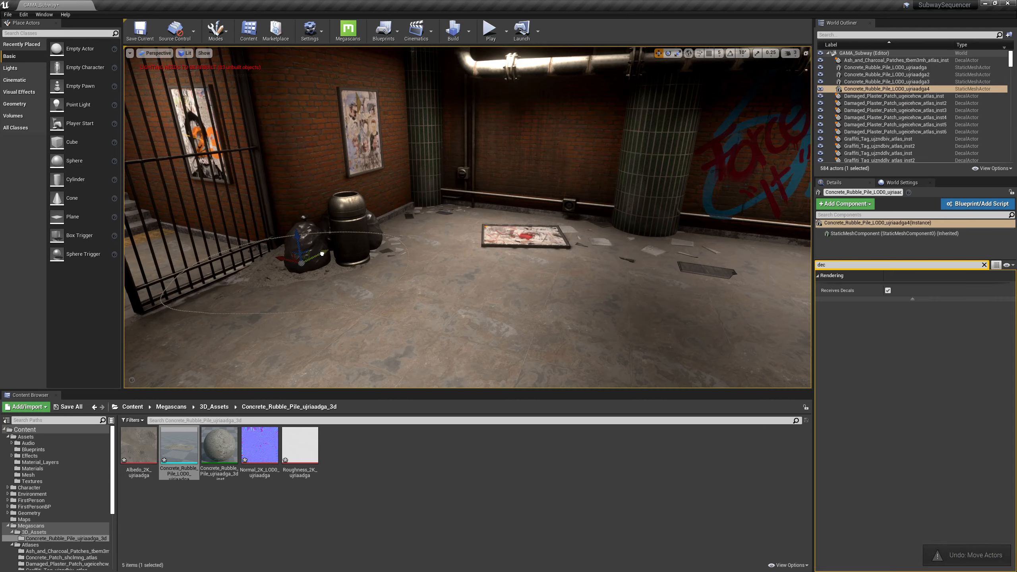
{"action": "left_click_drag", "start_coordinate": [321, 253], "coordinate": [607, 226], "text": "alt"}
{"action": "right_click_drag", "start_coordinate": [607, 227], "coordinate": [571, 291]}
{"action": "left_click_drag", "start_coordinate": [280, 287], "coordinate": [311, 281]}
{"action": "key", "text": "Escape"}
{"action": "right_click_drag", "start_coordinate": [311, 281], "coordinate": [240, 264]}
{"action": "mouse_move", "coordinate": [496, 272]}
{"action": "right_mouse_down"}
{"action": "mouse_move", "coordinate": [545, 269]}
{"action": "mouse_move", "coordinate": [497, 272]}
{"action": "mouse_move", "coordinate": [479, 296]}
{"action": "mouse_move", "coordinate": [481, 281]}
{"action": "right_mouse_up"}
{"action": "left_click", "coordinate": [535, 299]}
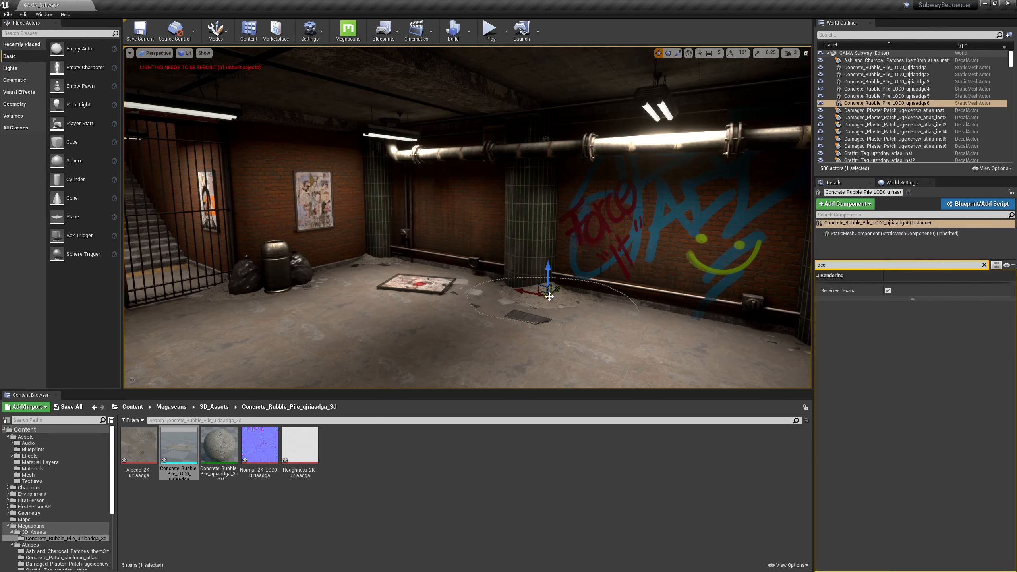
Rotate the newest rubble pile copy and shift it against the base of the tiled pillar beside the graffiti
{"action": "key", "text": "e"}
{"action": "left_click_drag", "start_coordinate": [520, 301], "coordinate": [575, 305]}
{"action": "key", "text": "Escape"}
{"action": "right_click_drag", "start_coordinate": [575, 305], "coordinate": [628, 294]}
{"action": "left_click", "coordinate": [524, 270]}
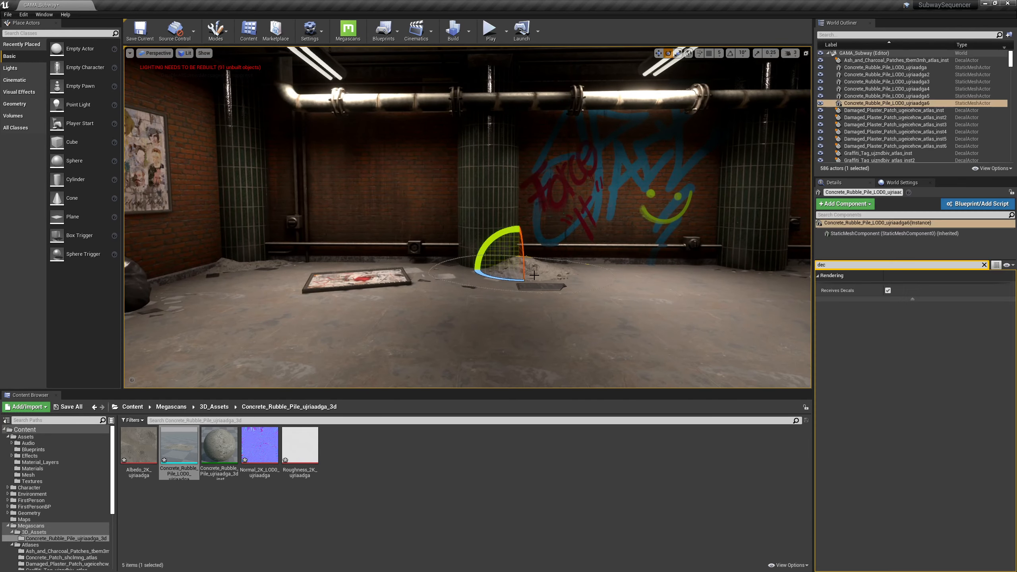
{"action": "key", "text": "f"}
{"action": "left_click_drag", "start_coordinate": [564, 229], "coordinate": [561, 277], "text": "alt"}
{"action": "left_click_drag", "start_coordinate": [498, 247], "coordinate": [426, 223]}
{"action": "key", "text": "w"}
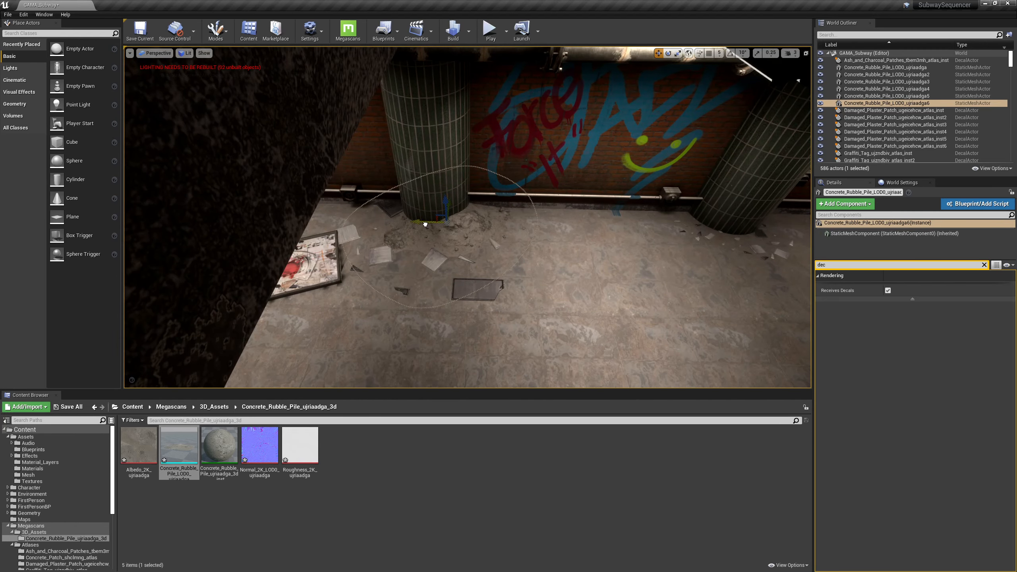
{"action": "key", "text": "Escape"}
{"action": "right_click_drag", "start_coordinate": [425, 225], "coordinate": [132, 203]}
Switch to Quixel Bridge, find the Cardboard Boxes Pack among the purchased 3D assets and export it to Unreal Engine
{"action": "key", "text": "alt+Tab"}
{"action": "scroll", "coordinate": [600, 340], "scroll_direction": "down", "scroll_amount": 3}
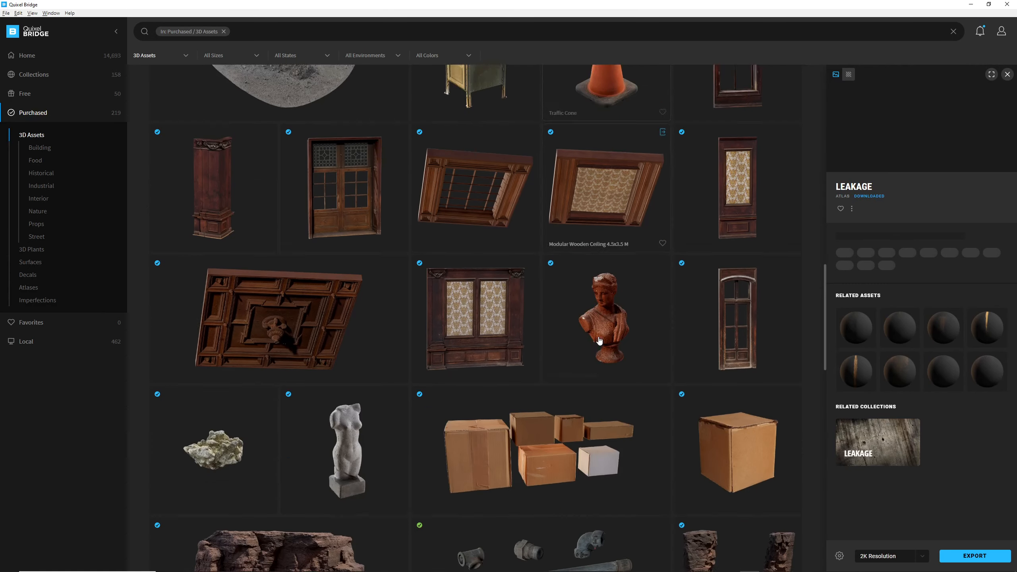
{"action": "scroll", "coordinate": [600, 340], "scroll_direction": "down", "scroll_amount": 5}
{"action": "scroll", "coordinate": [649, 302], "scroll_direction": "up", "scroll_amount": 3}
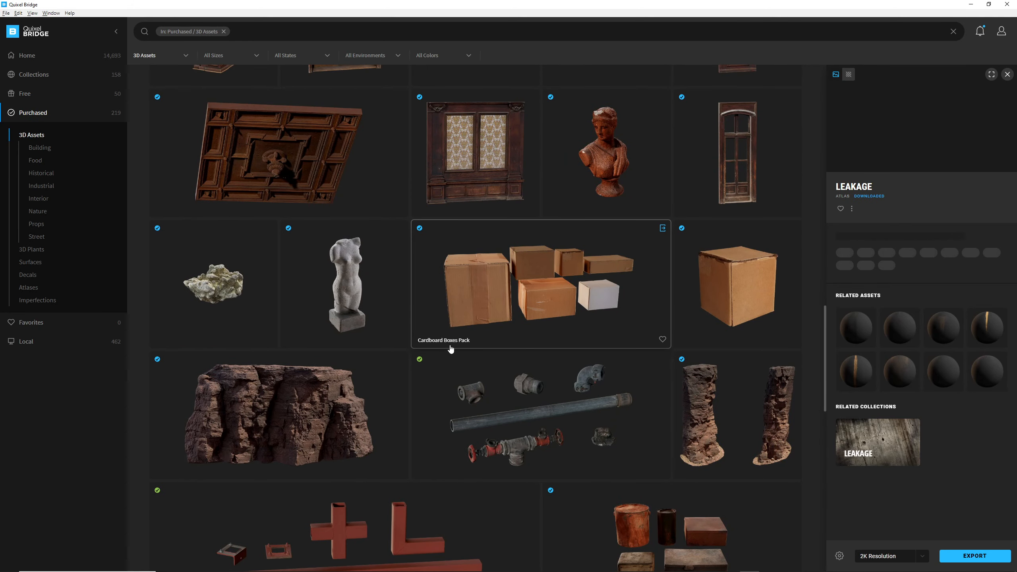
{"action": "left_click", "coordinate": [662, 229]}
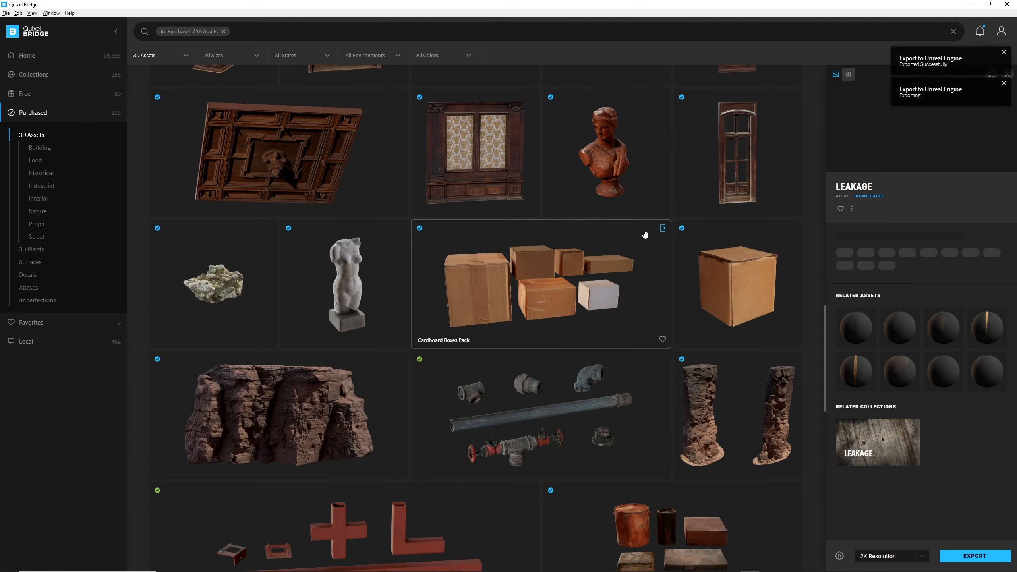
Browse the rest of the purchased 3D assets for more props suited to the hallway
{"action": "scroll", "coordinate": [627, 319], "scroll_direction": "down", "scroll_amount": 5}
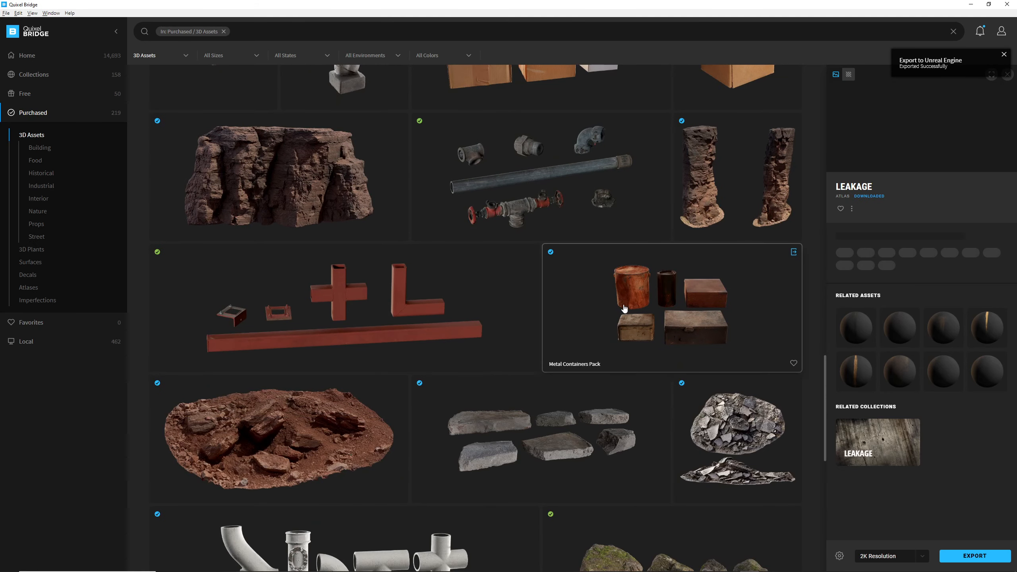
{"action": "scroll", "coordinate": [624, 308], "scroll_direction": "down", "scroll_amount": 3}
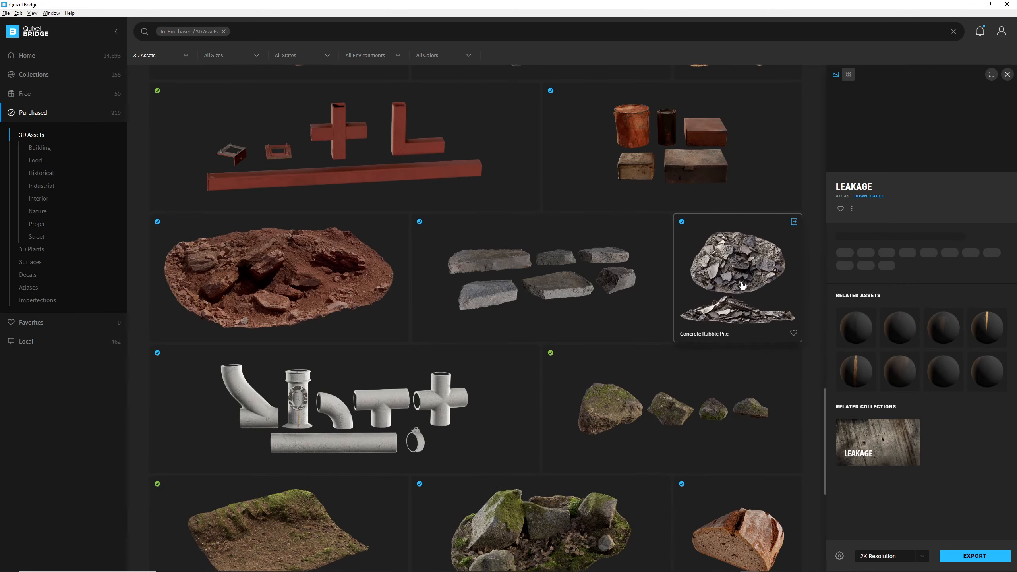
{"action": "scroll", "coordinate": [743, 285], "scroll_direction": "down", "scroll_amount": 8}
{"action": "scroll", "coordinate": [548, 407], "scroll_direction": "down", "scroll_amount": 6}
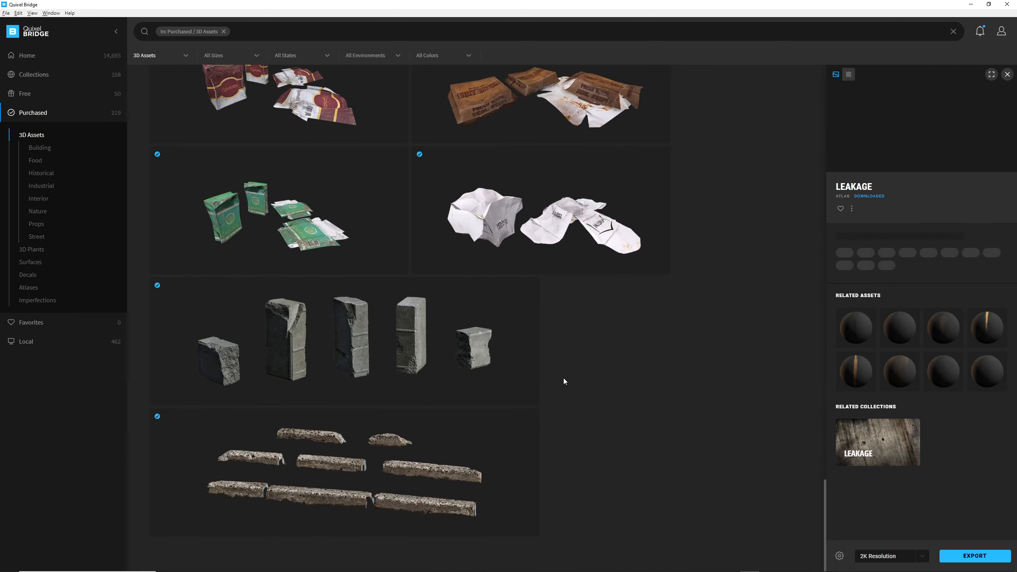
{"action": "scroll", "coordinate": [563, 379], "scroll_direction": "up", "scroll_amount": 2}
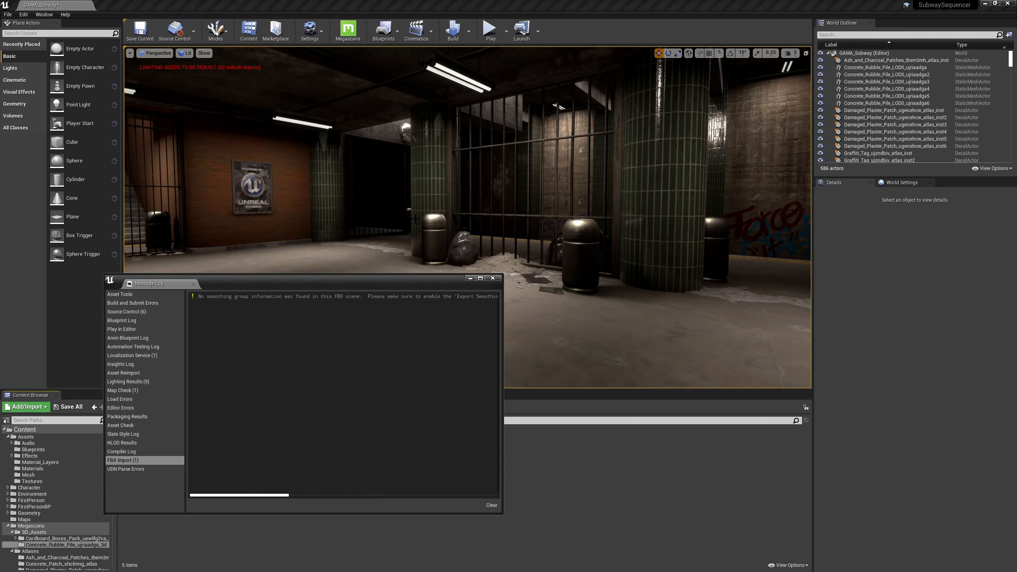
Back in Unreal Editor, dismiss the import message log and open the Cardboard_Boxes_Pack folder, checking its Foliage subfolder
{"action": "left_click", "coordinate": [493, 278]}
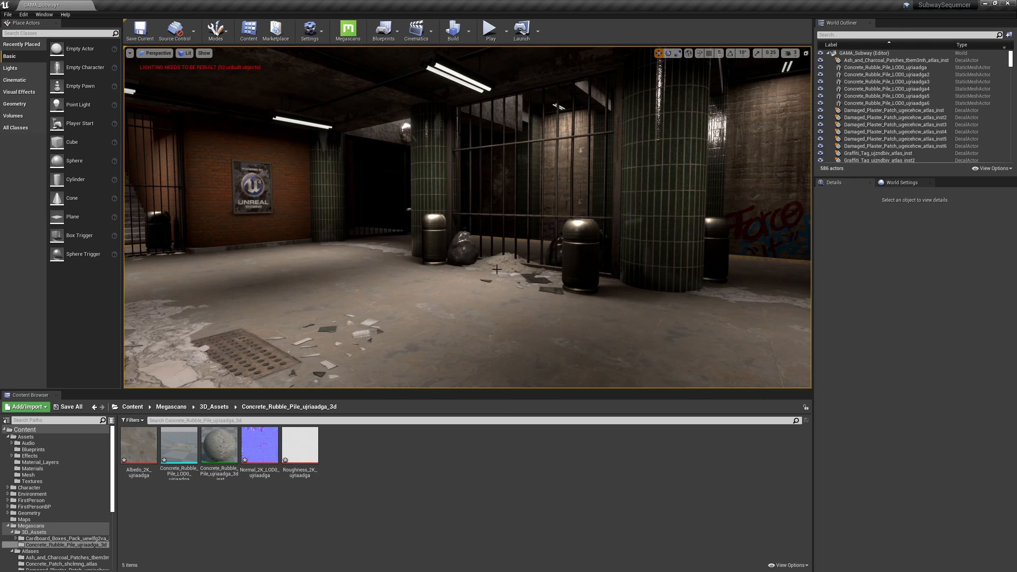
{"action": "scroll", "coordinate": [38, 533], "scroll_direction": "down", "scroll_amount": 2}
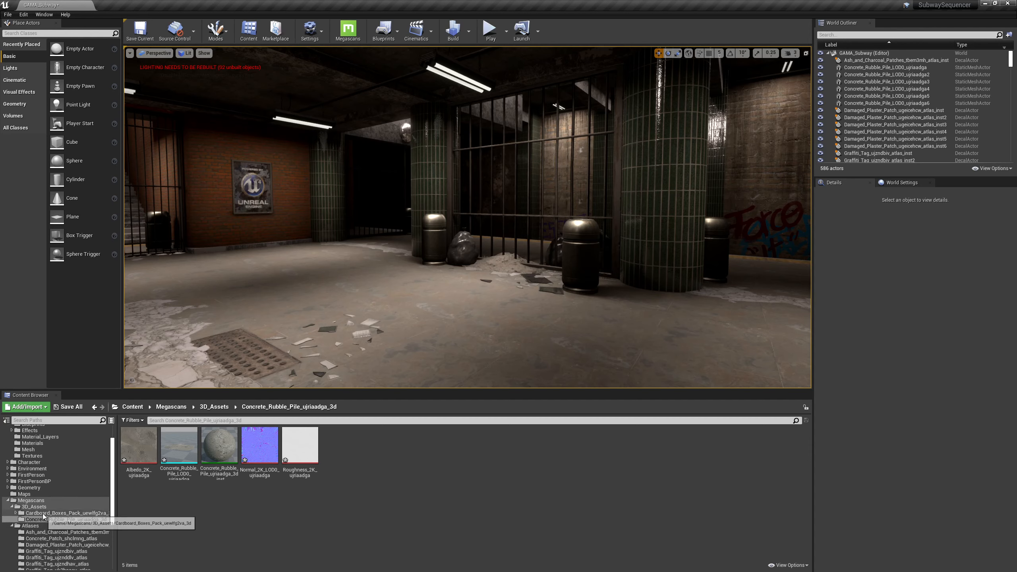
{"action": "left_click", "coordinate": [43, 515]}
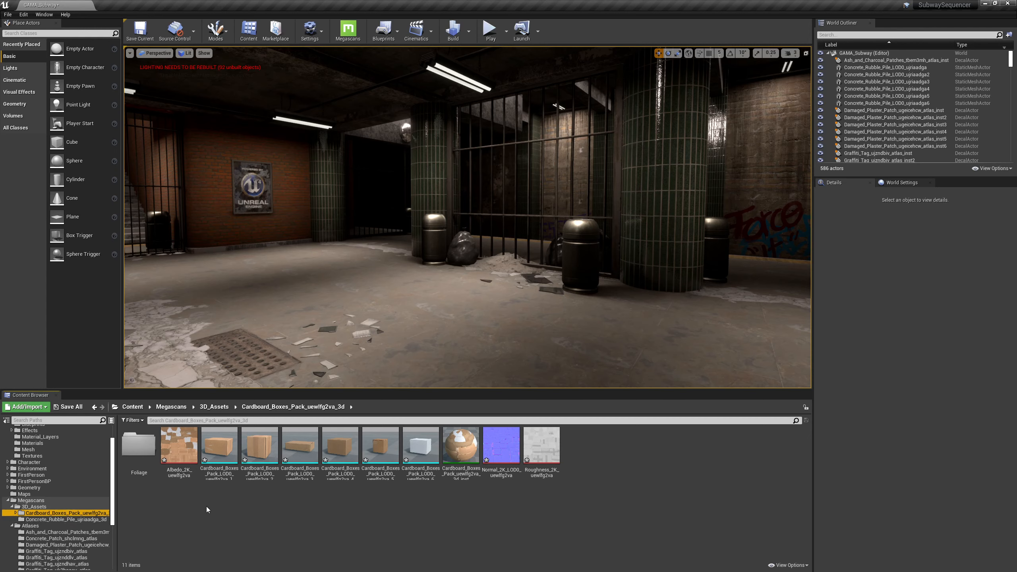
{"action": "left_click", "coordinate": [87, 520]}
{"action": "left_click", "coordinate": [85, 513]}
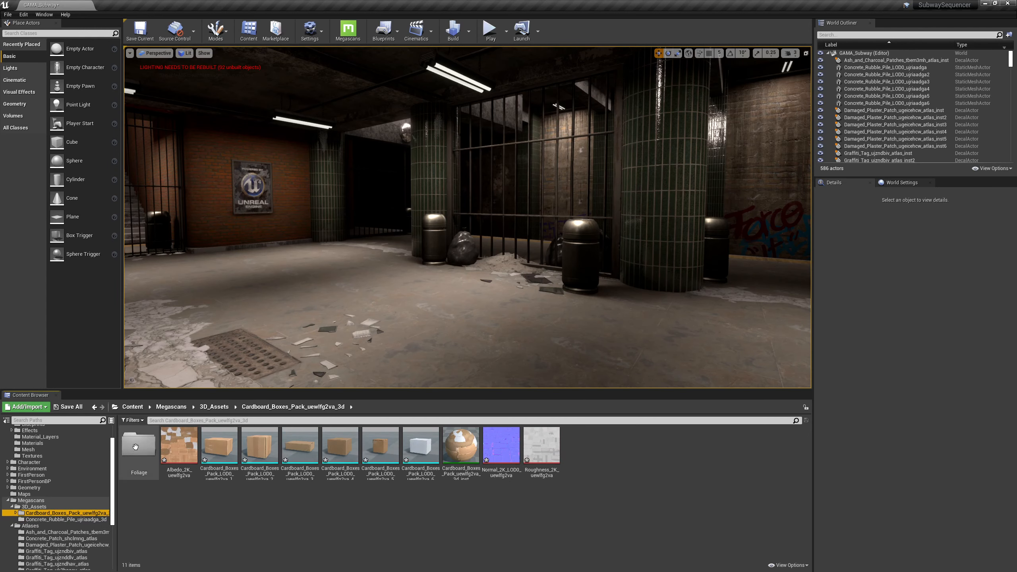
{"action": "double_click", "coordinate": [139, 444]}
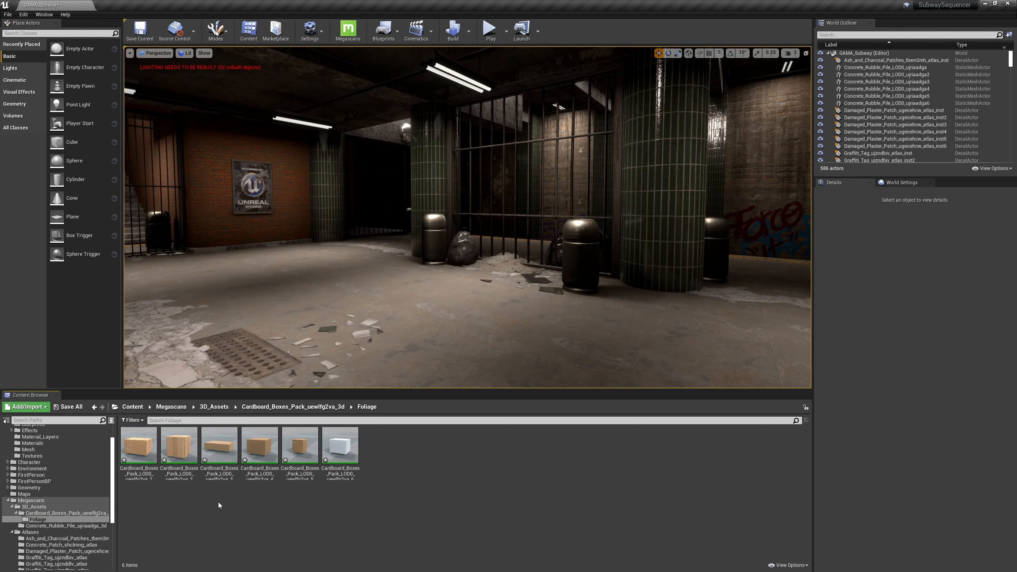
{"action": "left_click", "coordinate": [89, 527]}
{"action": "left_click", "coordinate": [83, 520]}
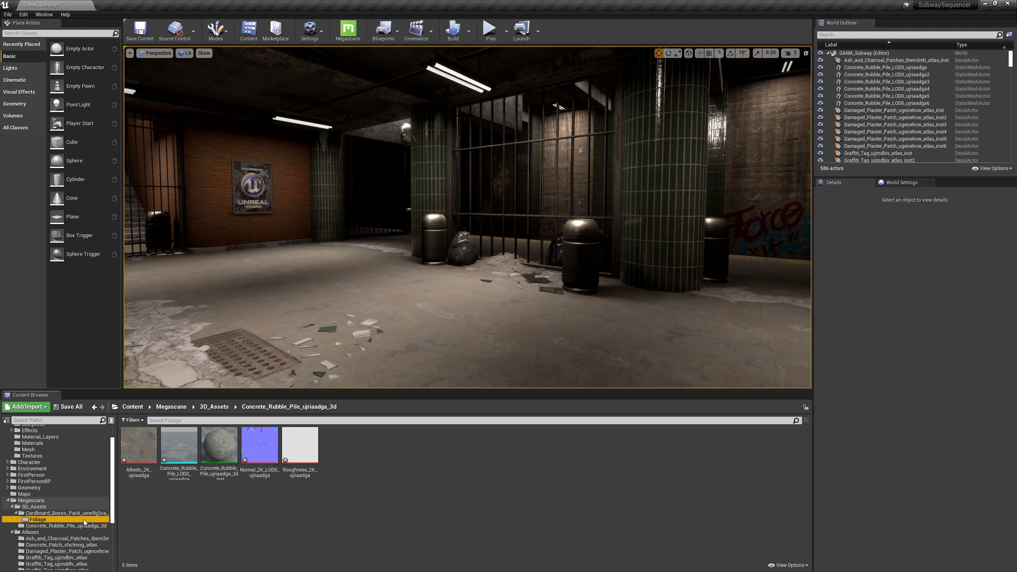
{"action": "left_click", "coordinate": [85, 514]}
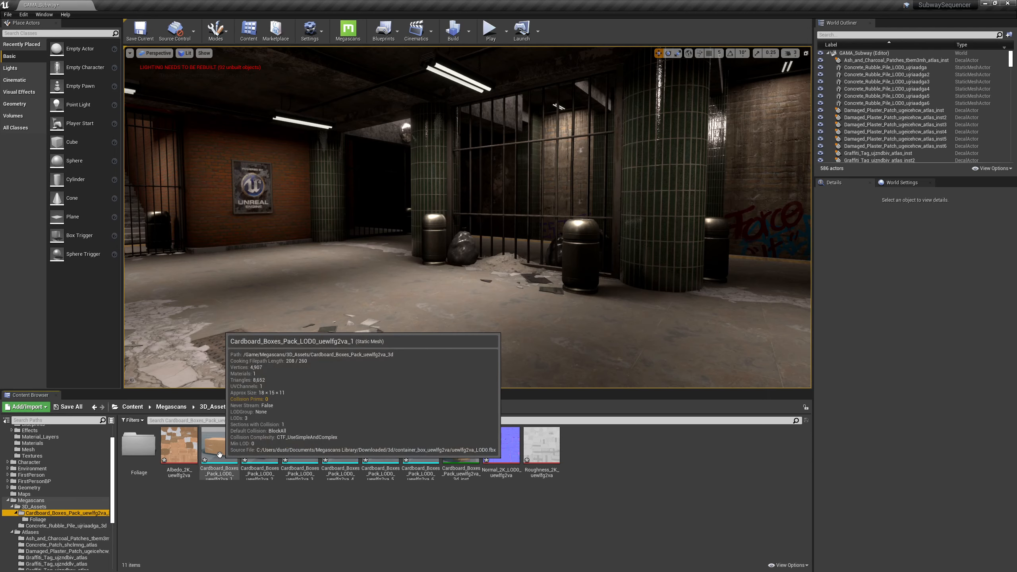
Place cardboard box meshes 1, 2, 3, 4 and 6 in a row on the hallway floor near the grate
{"action": "left_click_drag", "start_coordinate": [219, 447], "coordinate": [282, 295]}
{"action": "left_click_drag", "start_coordinate": [259, 445], "coordinate": [315, 297]}
{"action": "left_click_drag", "start_coordinate": [300, 445], "coordinate": [366, 309]}
{"action": "left_click_drag", "start_coordinate": [340, 444], "coordinate": [423, 327]}
{"action": "left_click_drag", "start_coordinate": [421, 445], "coordinate": [470, 336]}
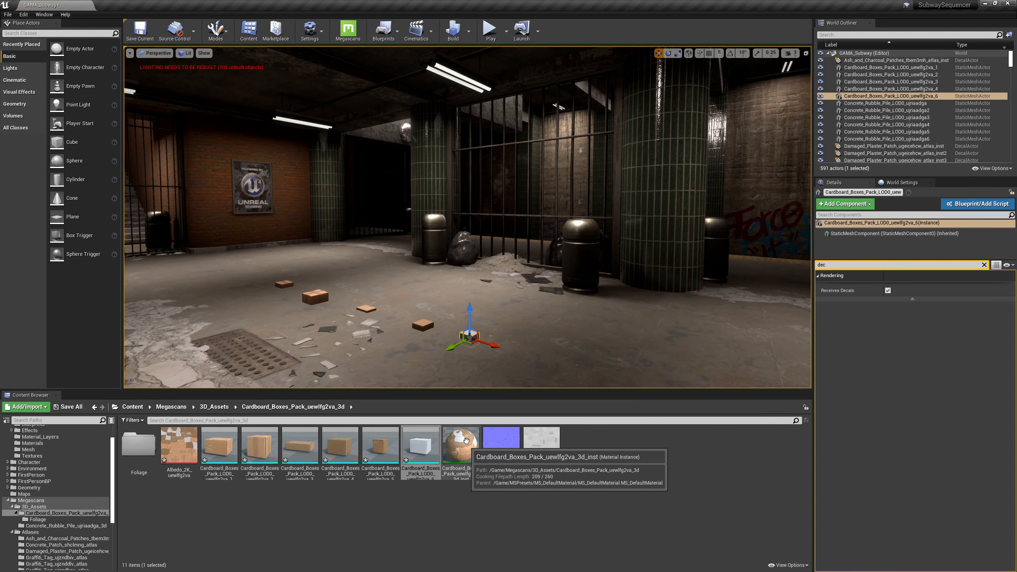
Clear the property filter and scale all five placed cardboard boxes together, trying 3 before settling on 2
{"action": "mouse_move", "coordinate": [529, 348]}
{"action": "right_mouse_down"}
{"action": "mouse_move", "coordinate": [561, 345]}
{"action": "mouse_move", "coordinate": [530, 351]}
{"action": "right_mouse_up"}
{"action": "left_click", "coordinate": [984, 265]}
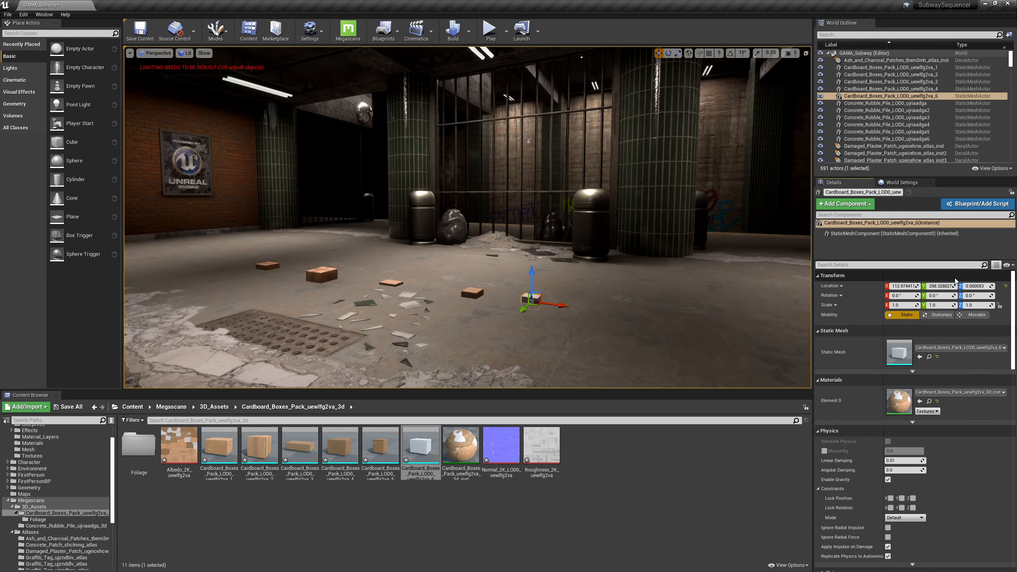
{"action": "left_click", "coordinate": [472, 291], "text": "ctrl"}
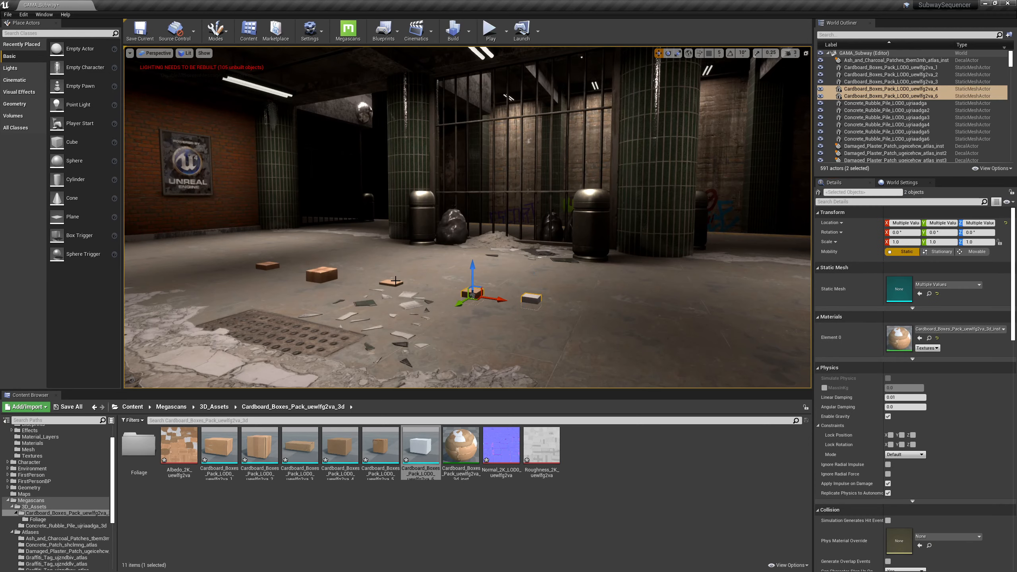
{"action": "left_click", "coordinate": [391, 283], "text": "ctrl"}
{"action": "left_click", "coordinate": [321, 275], "text": "ctrl"}
{"action": "left_click", "coordinate": [267, 266], "text": "ctrl"}
{"action": "key", "text": "w"}
{"action": "mouse_move", "coordinate": [361, 252]}
{"action": "right_mouse_down"}
{"action": "mouse_move", "coordinate": [378, 261]}
{"action": "mouse_move", "coordinate": [359, 260]}
{"action": "right_mouse_up"}
{"action": "key", "text": "a"}
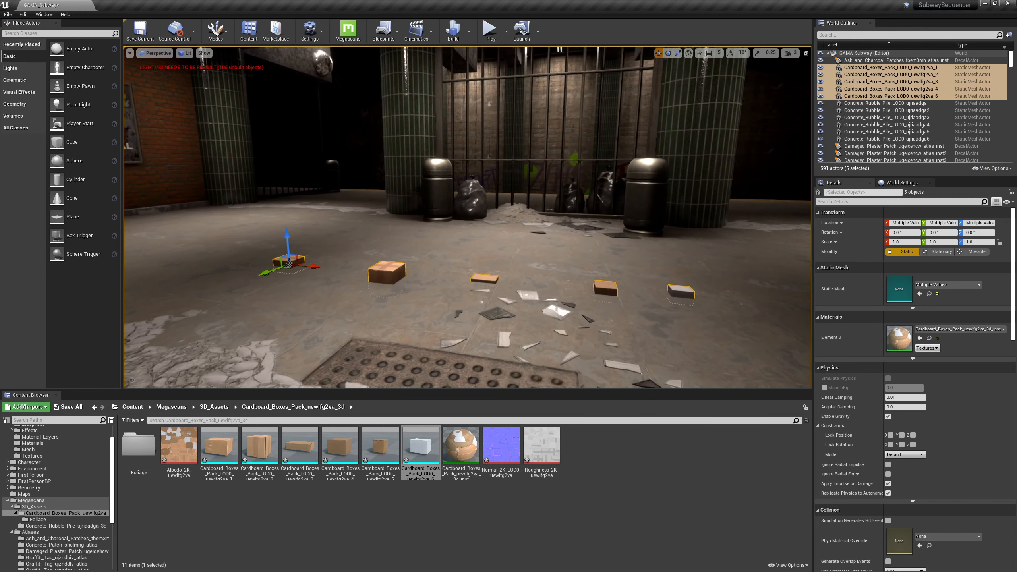
{"action": "left_click", "coordinate": [987, 242]}
{"action": "type", "text": "3"}
{"action": "key", "text": "Return"}
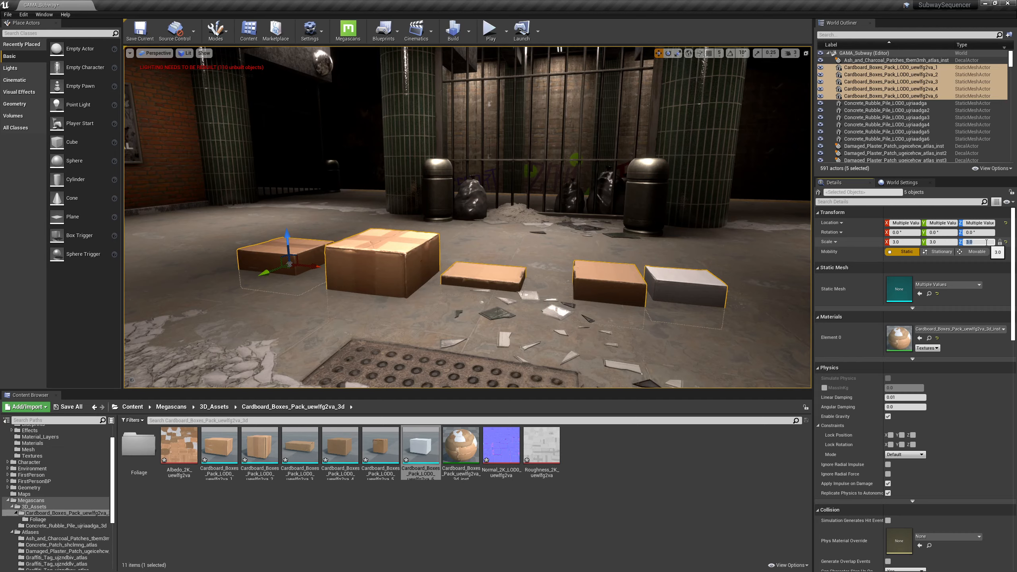
{"action": "type", "text": "2"}
{"action": "key", "text": "Return"}
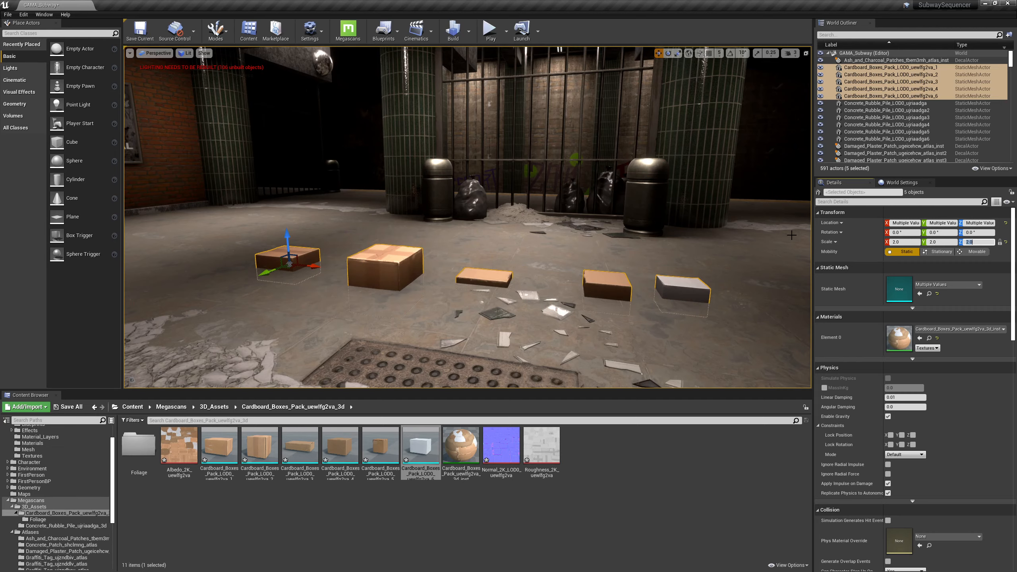
Raise the five cardboard boxes above the ground and snap them down onto the hallway floor
{"action": "mouse_move", "coordinate": [607, 255]}
{"action": "right_mouse_down"}
{"action": "mouse_move", "coordinate": [613, 225]}
{"action": "mouse_move", "coordinate": [680, 236]}
{"action": "mouse_move", "coordinate": [606, 255]}
{"action": "right_mouse_up"}
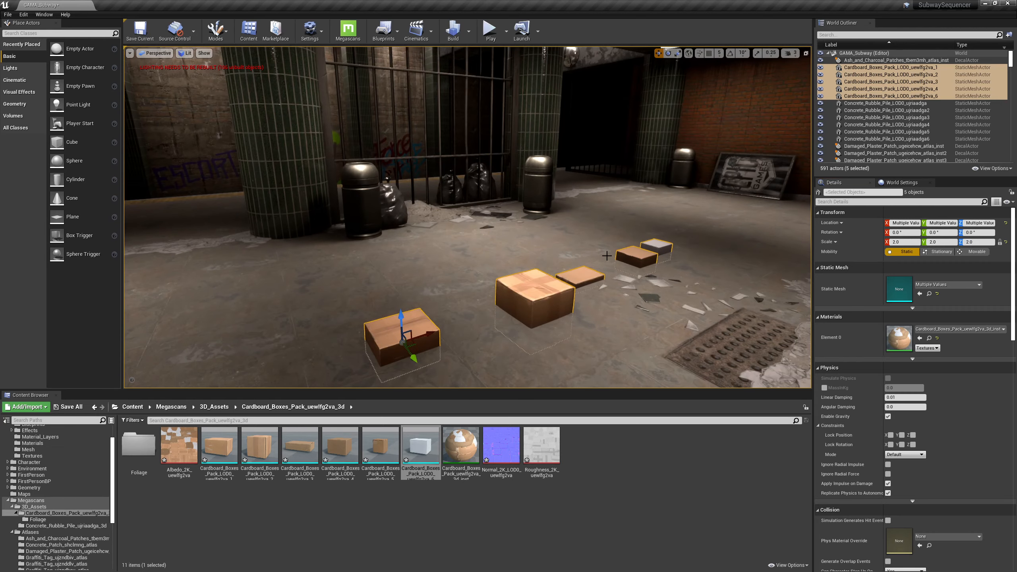
{"action": "left_click_drag", "start_coordinate": [401, 319], "coordinate": [405, 251]}
{"action": "key", "text": "End"}
{"action": "right_click_drag", "start_coordinate": [630, 197], "coordinate": [646, 188]}
{"action": "key", "text": "ctrl+z"}
{"action": "right_click_drag", "start_coordinate": [533, 198], "coordinate": [556, 195]}
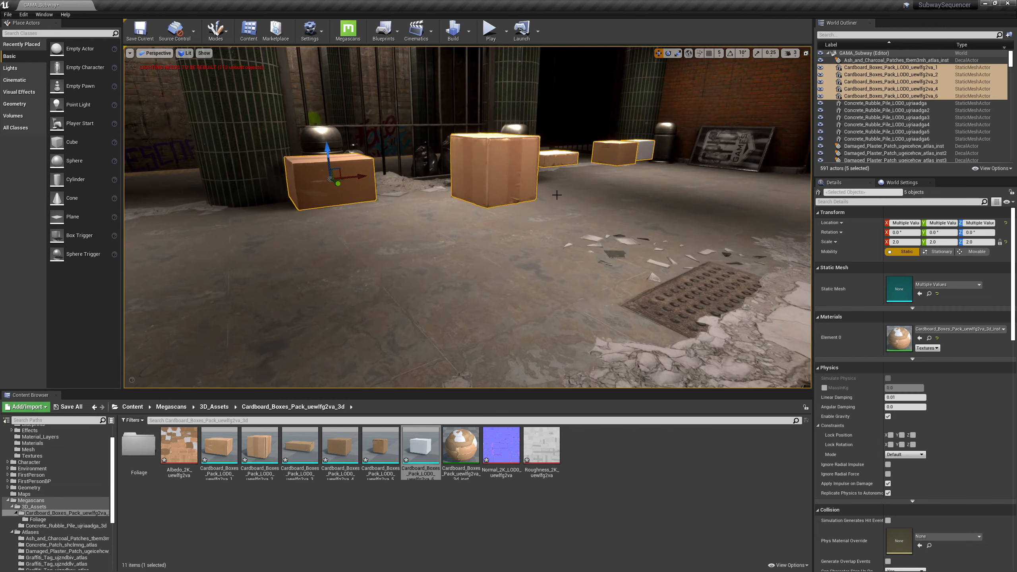
{"action": "key", "text": "End"}
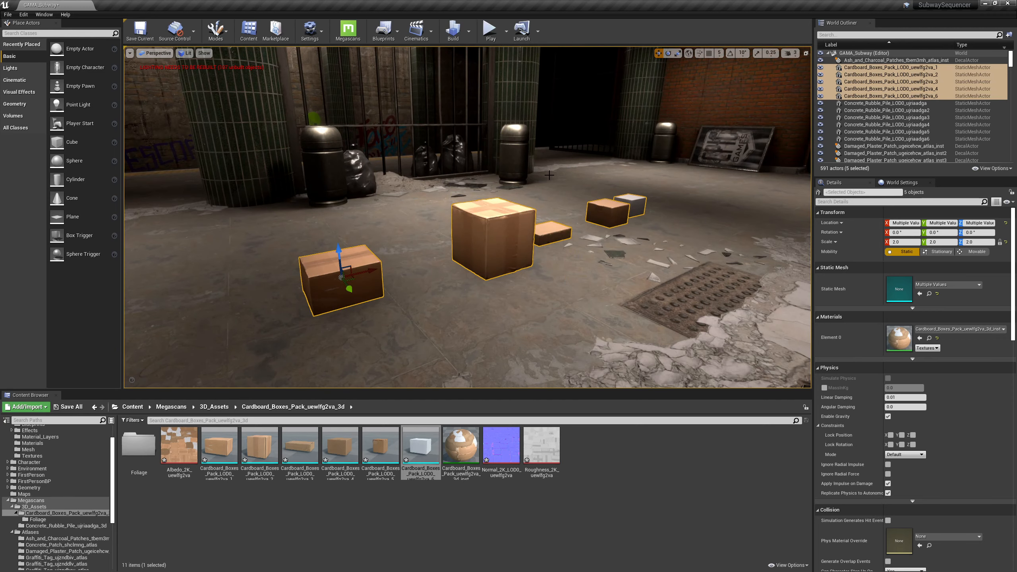
{"action": "right_click_drag", "start_coordinate": [630, 252], "coordinate": [553, 240]}
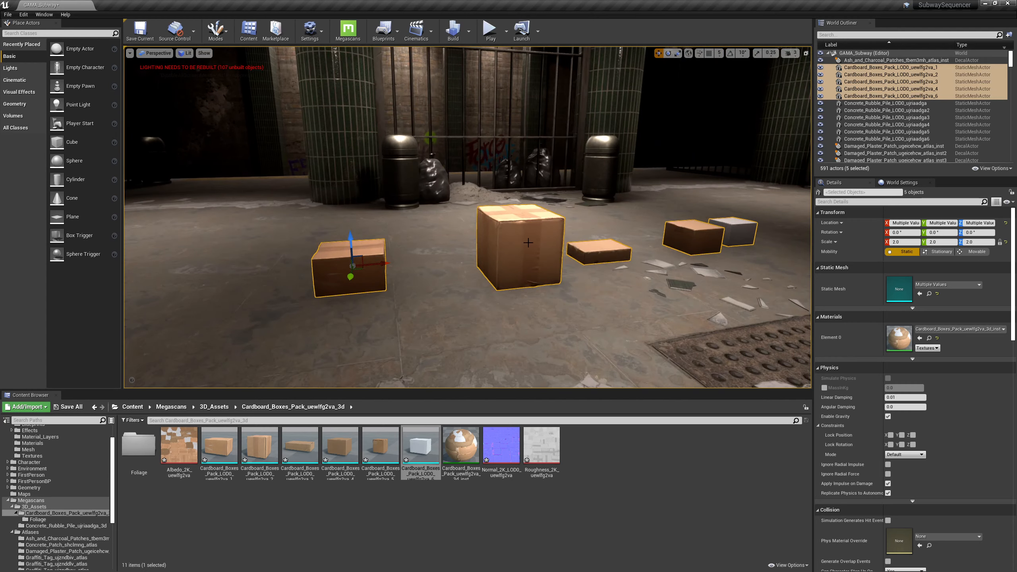
Move the tallest cardboard box above the smaller box at the end of the row and try to snap it down on top
{"action": "left_click", "coordinate": [528, 238]}
{"action": "left_click_drag", "start_coordinate": [516, 220], "coordinate": [385, 126]}
{"action": "key", "text": "End"}
{"action": "mouse_move", "coordinate": [488, 201]}
{"action": "right_mouse_down"}
{"action": "mouse_move", "coordinate": [461, 200]}
{"action": "mouse_move", "coordinate": [488, 201]}
{"action": "right_mouse_up"}
{"action": "left_click_drag", "start_coordinate": [731, 299], "coordinate": [745, 213]}
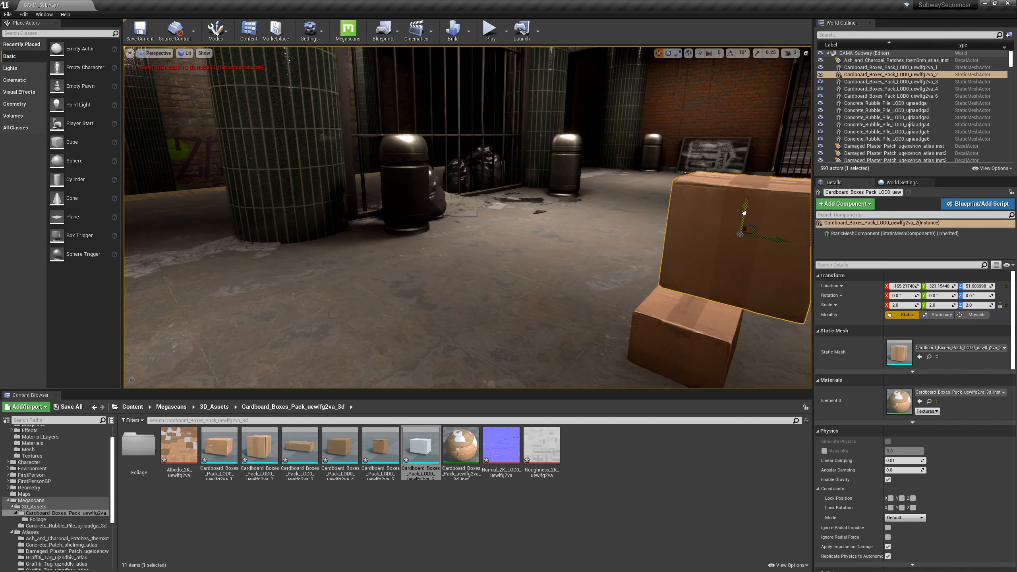
{"action": "key", "text": "End"}
{"action": "left_click_drag", "start_coordinate": [760, 316], "coordinate": [715, 178]}
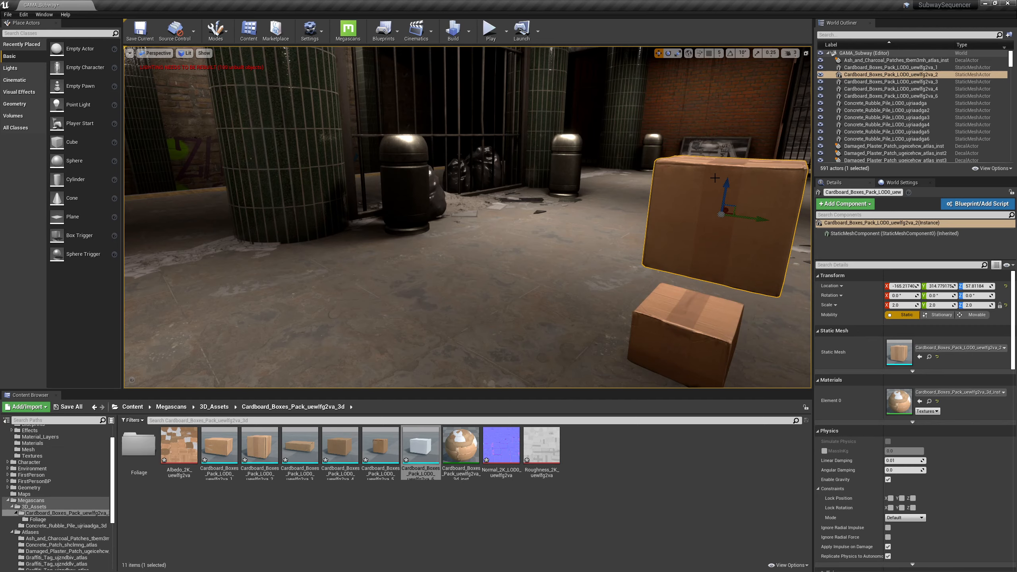
{"action": "key", "text": "End"}
Raise the smaller cardboard box that overlaps the tall one and snap it back down to the floor
{"action": "left_click", "coordinate": [689, 310]}
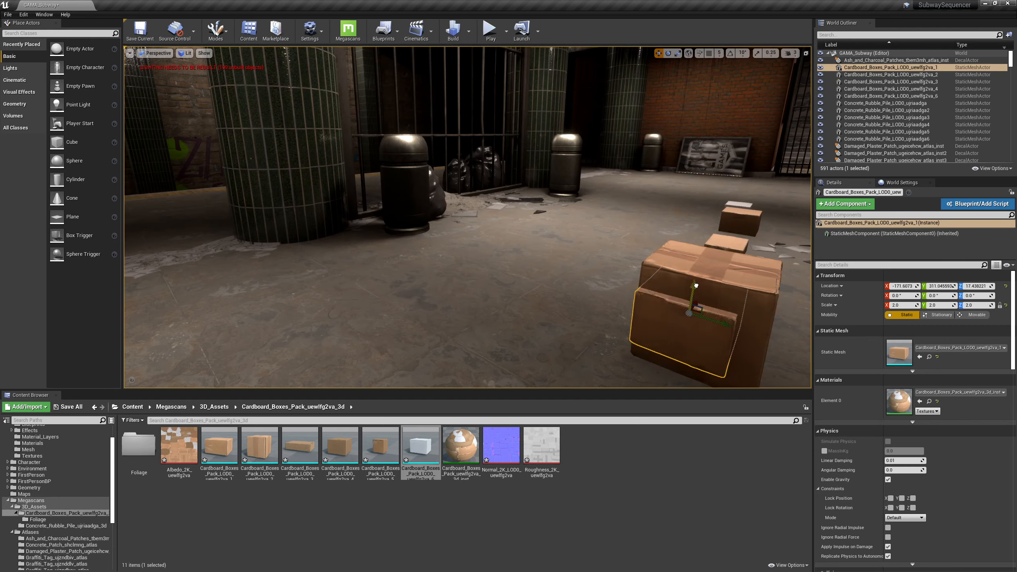
{"action": "left_click_drag", "start_coordinate": [717, 264], "coordinate": [724, 169]}
{"action": "key", "text": "End"}
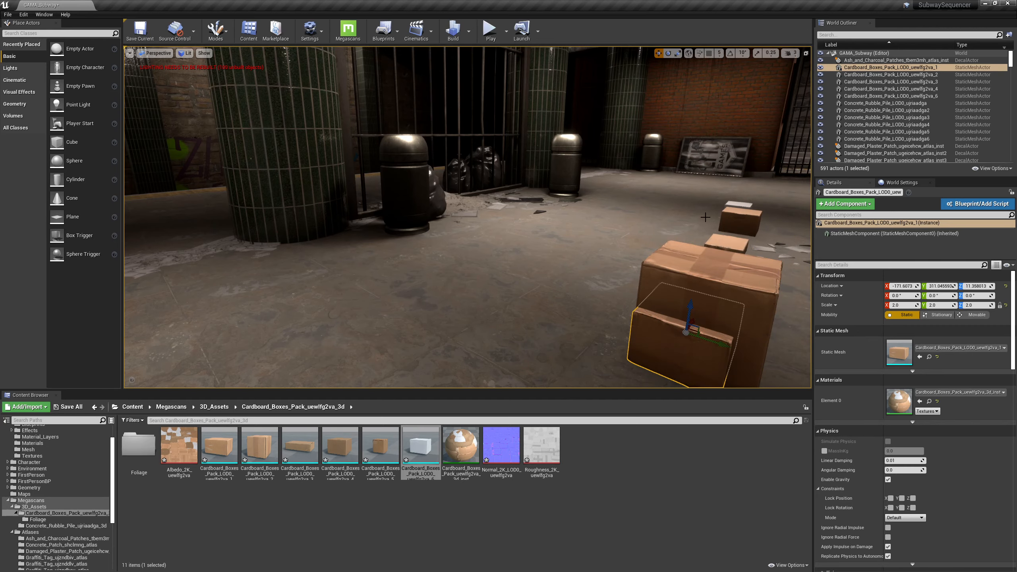
Open the static mesh of the larger, overlapping cardboard box for editing and turn on its simple collision display
{"action": "key", "text": "f"}
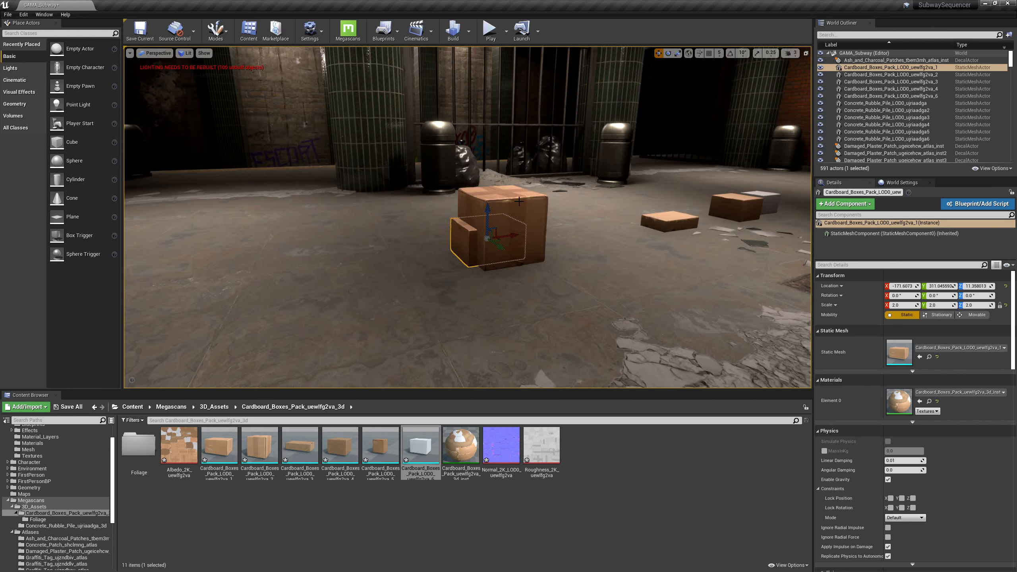
{"action": "left_click", "coordinate": [519, 201]}
{"action": "left_click", "coordinate": [530, 205]}
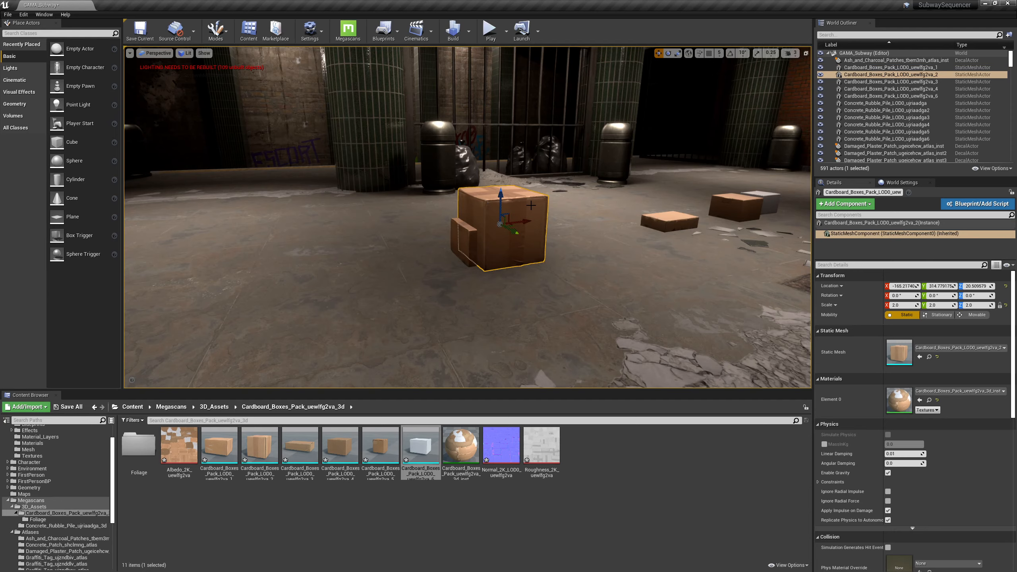
{"action": "double_click", "coordinate": [891, 351]}
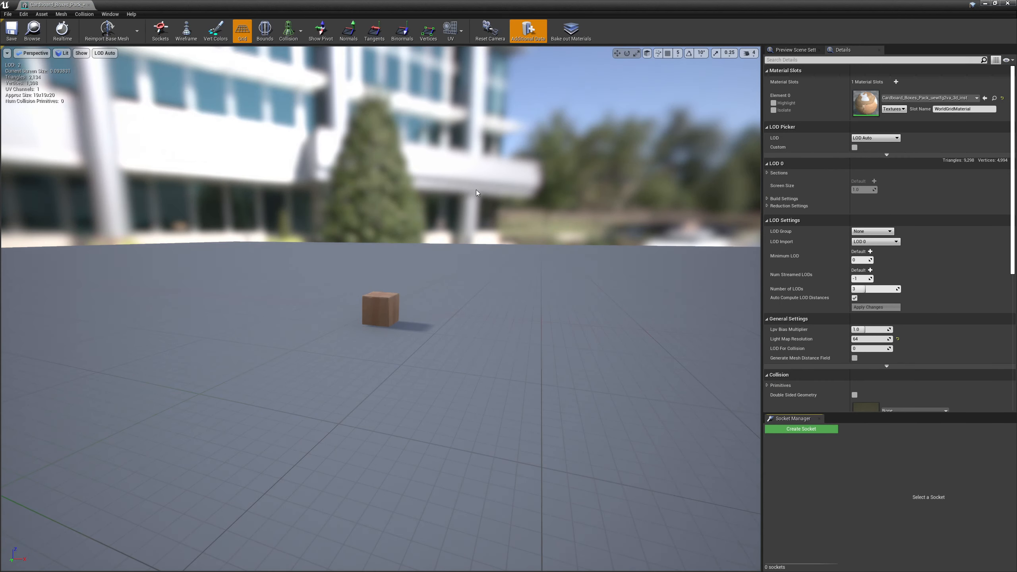
{"action": "left_click", "coordinate": [85, 14]}
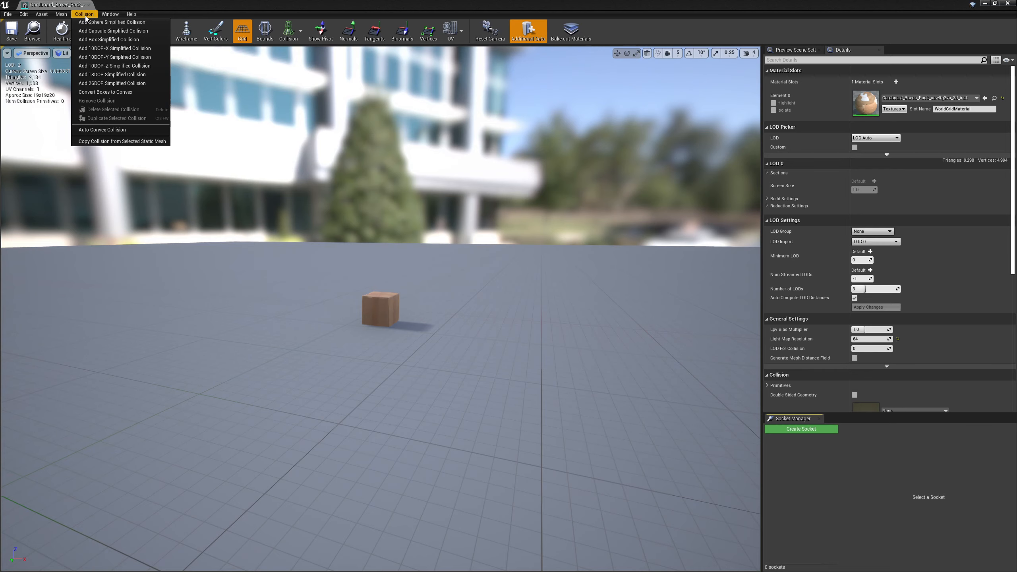
{"action": "left_click", "coordinate": [293, 31]}
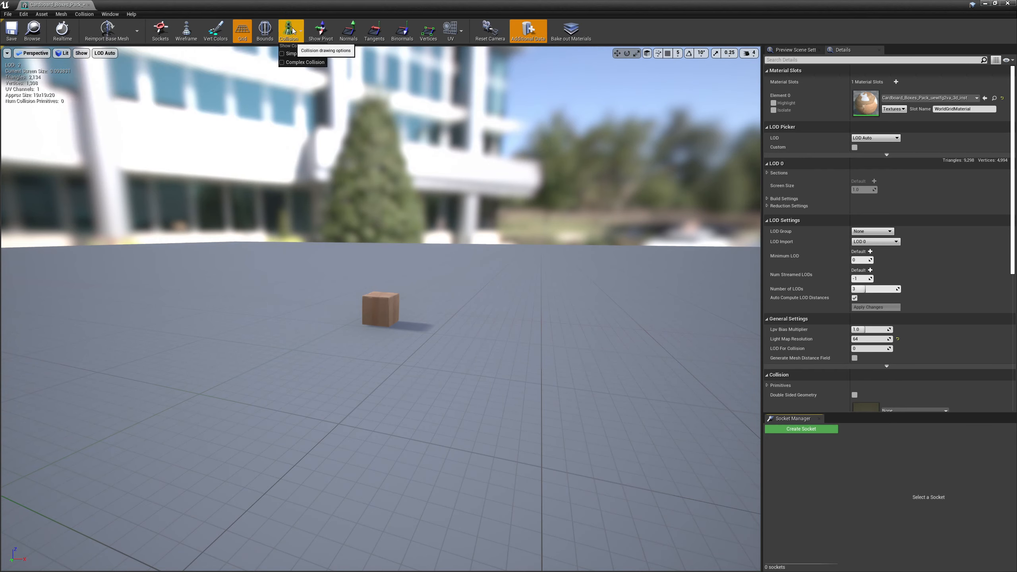
{"action": "left_click", "coordinate": [305, 54]}
{"action": "left_click_drag", "start_coordinate": [473, 291], "coordinate": [499, 297], "text": "alt"}
Add a box simplified collision to the large box's mesh and restore the mesh editor to a smaller window
{"action": "left_click", "coordinate": [84, 14]}
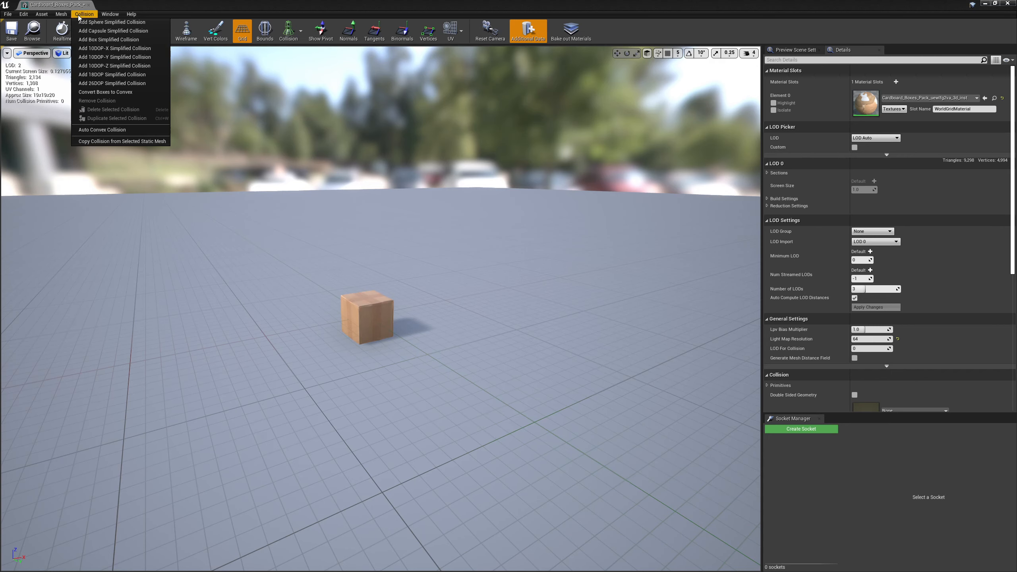
{"action": "left_click", "coordinate": [102, 42]}
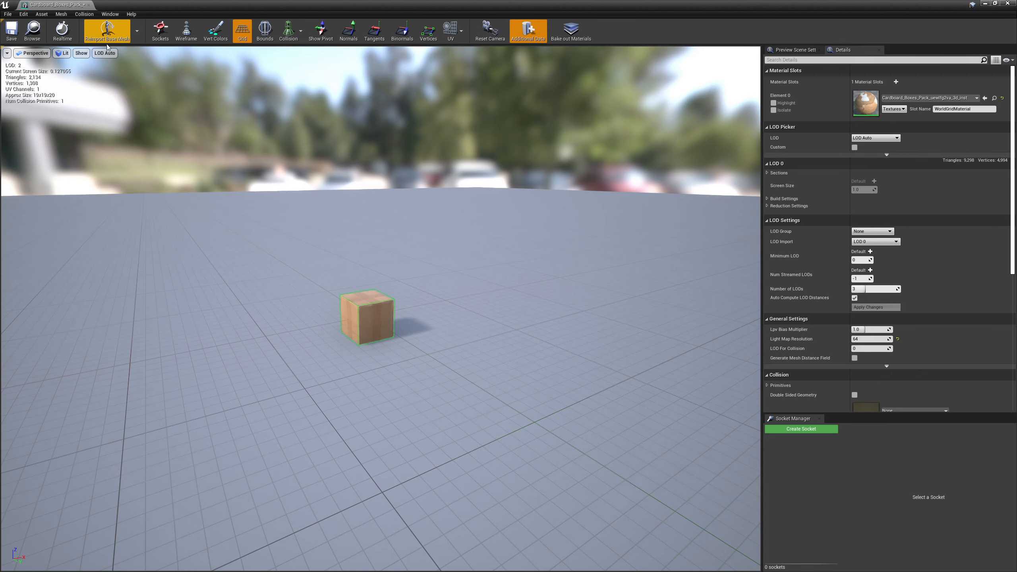
{"action": "double_click", "coordinate": [186, 3]}
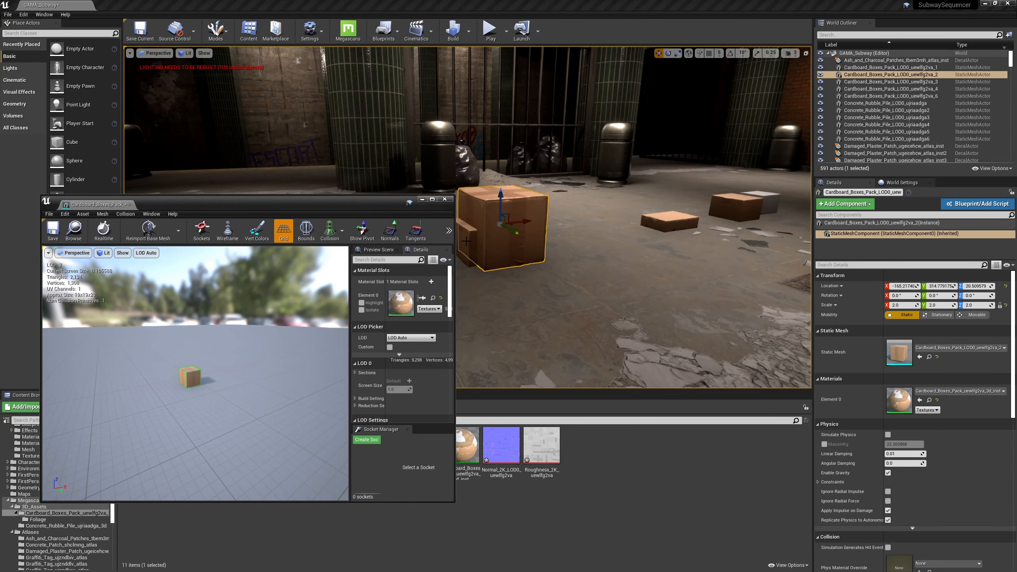
Raise the smaller overlapping cardboard box above the large one and snap it down on top
{"action": "left_click", "coordinate": [478, 218]}
{"action": "left_click_drag", "start_coordinate": [488, 210], "coordinate": [499, 109]}
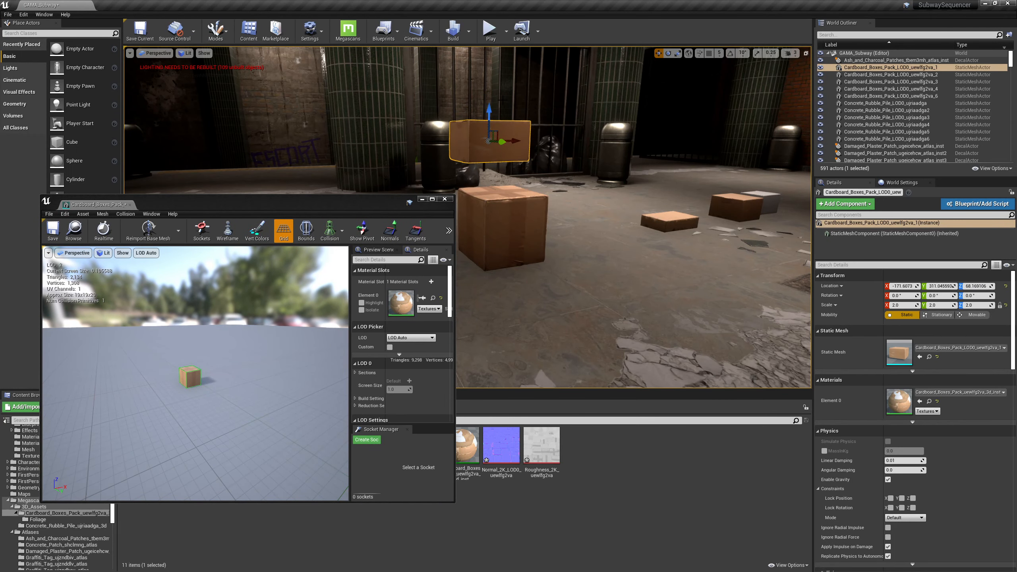
{"action": "key", "text": "End"}
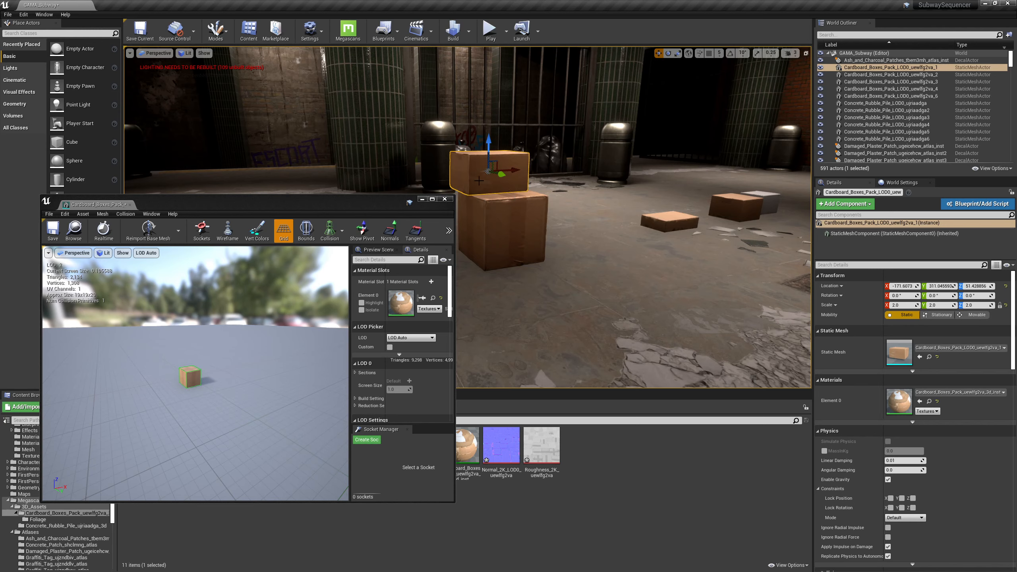
Raise the large cardboard box above the smaller one and try to snap it down on top
{"action": "left_click", "coordinate": [499, 211]}
{"action": "left_click_drag", "start_coordinate": [500, 197], "coordinate": [491, 67]}
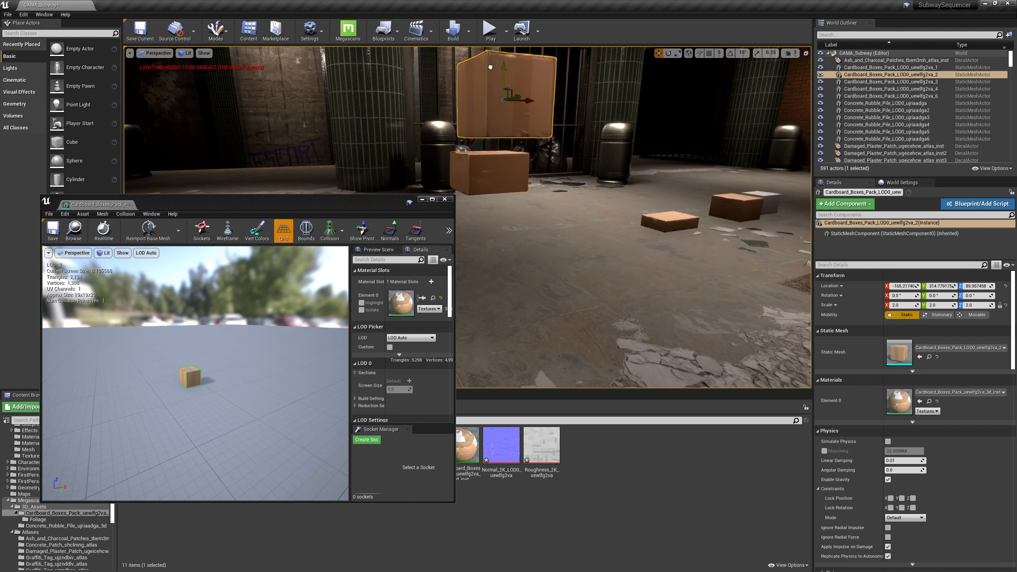
{"action": "key", "text": "End"}
Open the mesh of the box stacked on the large one and add a box simplified collision
{"action": "left_click", "coordinate": [486, 168]}
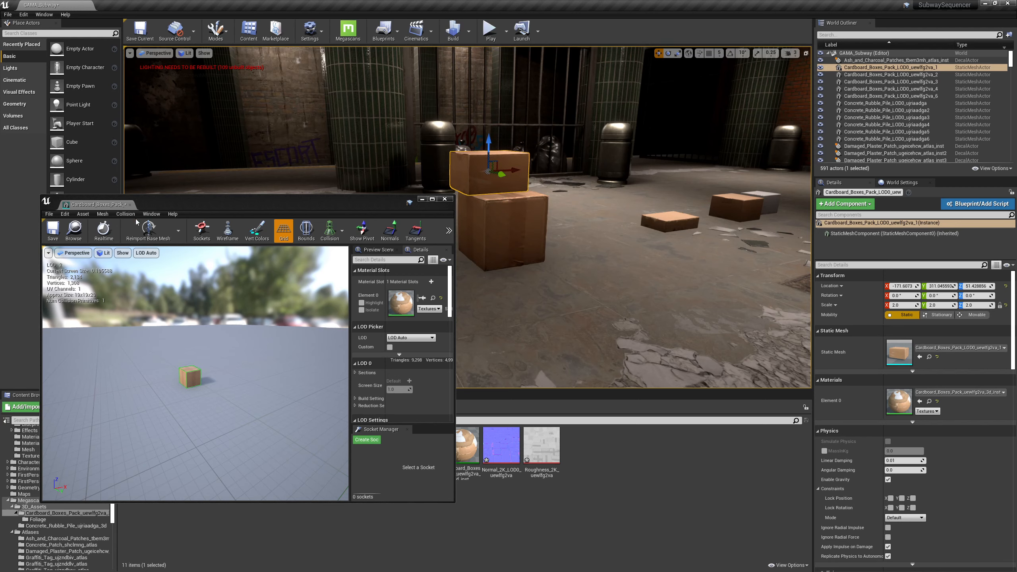
{"action": "left_click", "coordinate": [125, 214]}
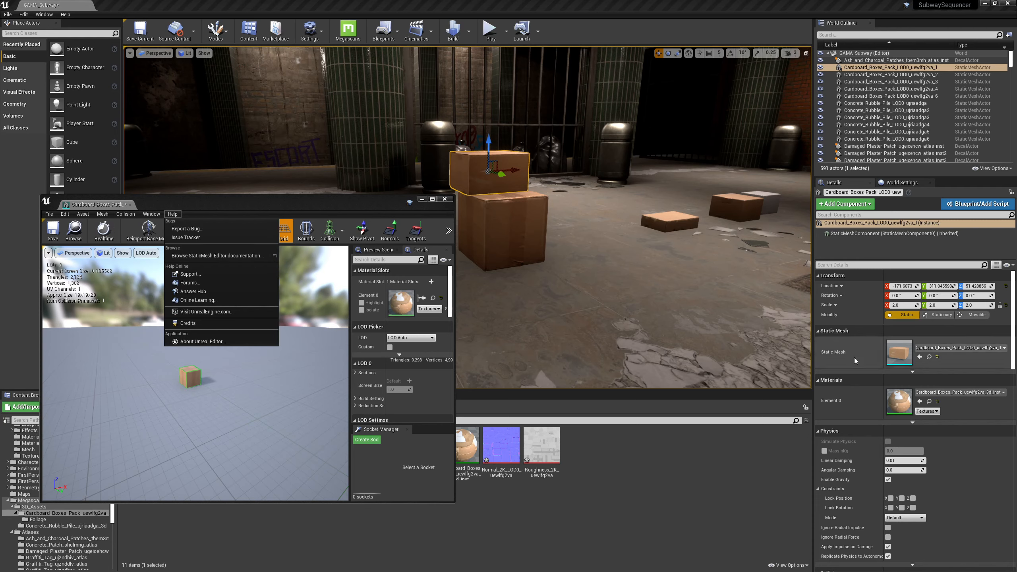
{"action": "left_click", "coordinate": [725, 332]}
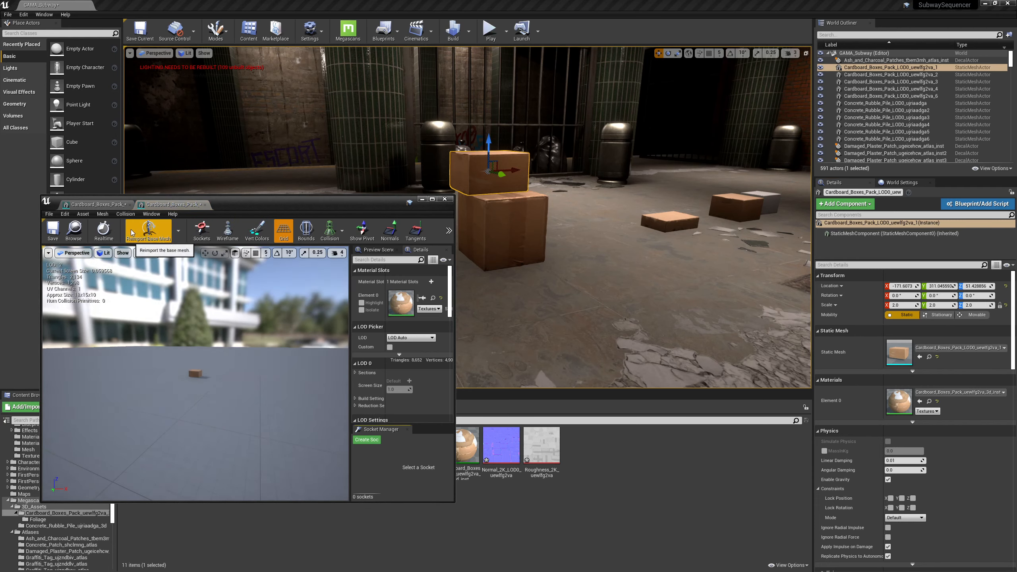
{"action": "left_click", "coordinate": [128, 215]}
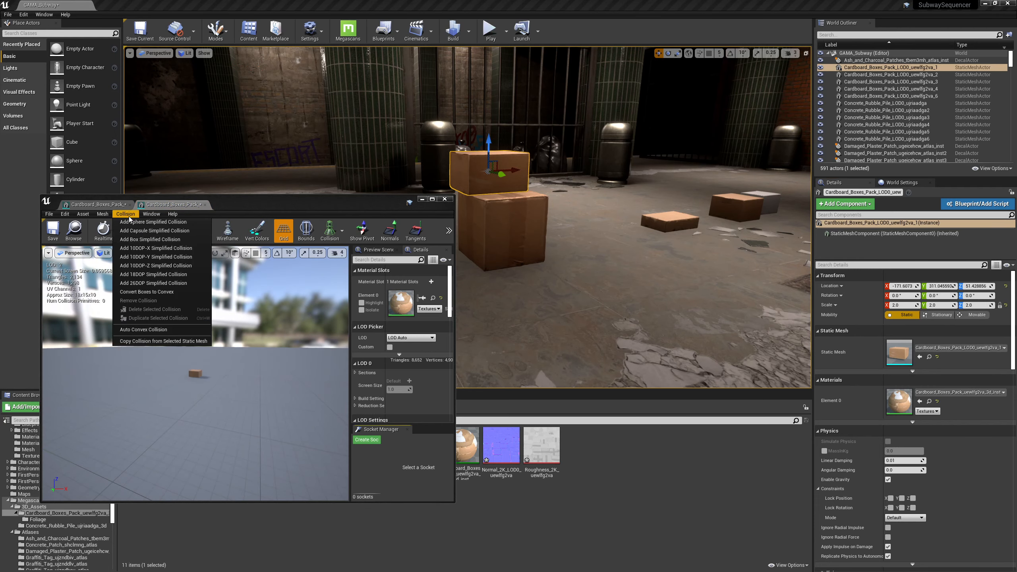
{"action": "left_click", "coordinate": [141, 239]}
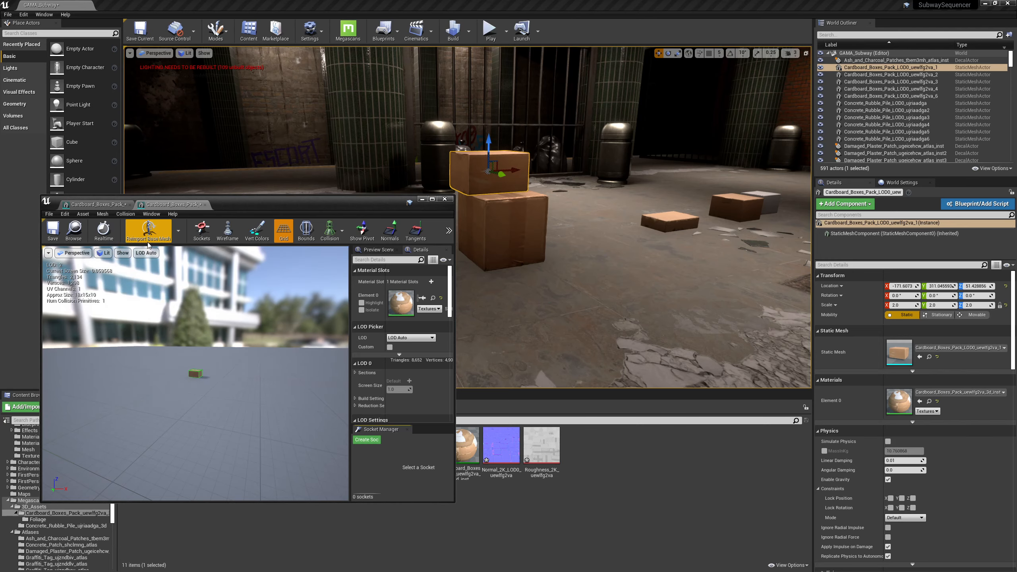
Open the flat cardboard box's mesh and add a box simplified collision to it
{"action": "left_click", "coordinate": [676, 223]}
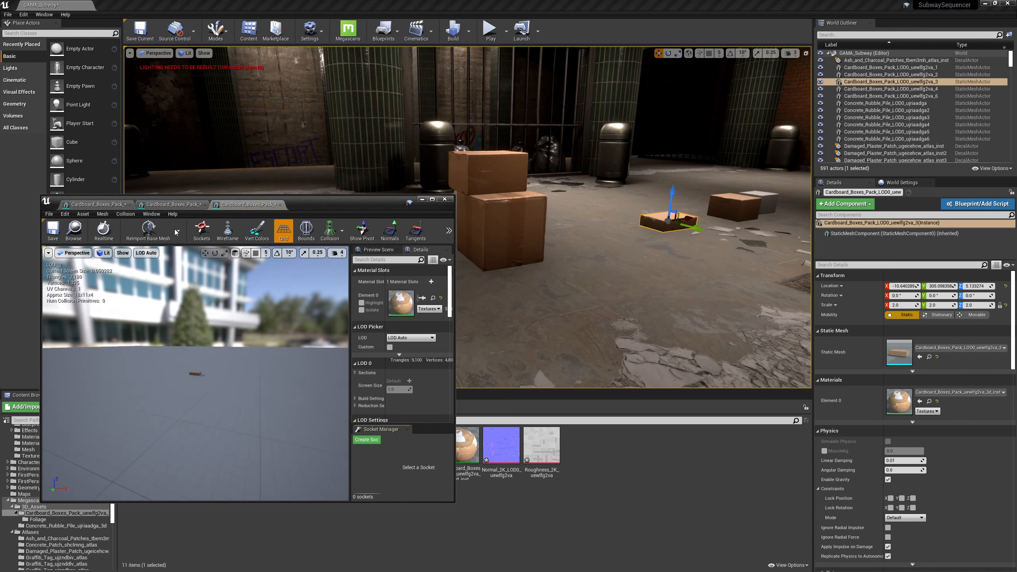
{"action": "left_click", "coordinate": [125, 214]}
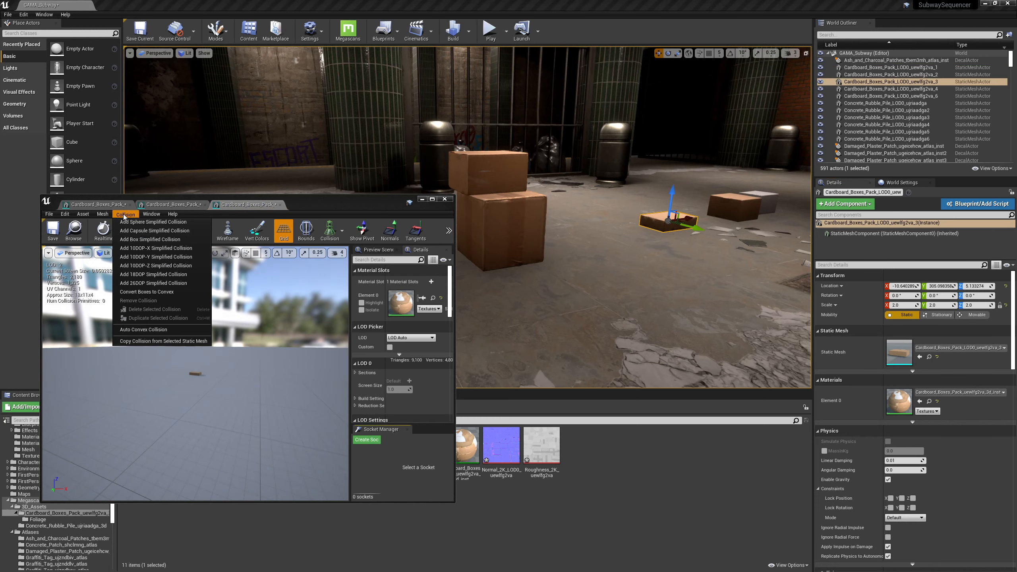
{"action": "left_click", "coordinate": [140, 239]}
Open the mesh of the brown box beside the white one and add a box simplified collision
{"action": "left_click", "coordinate": [727, 208]}
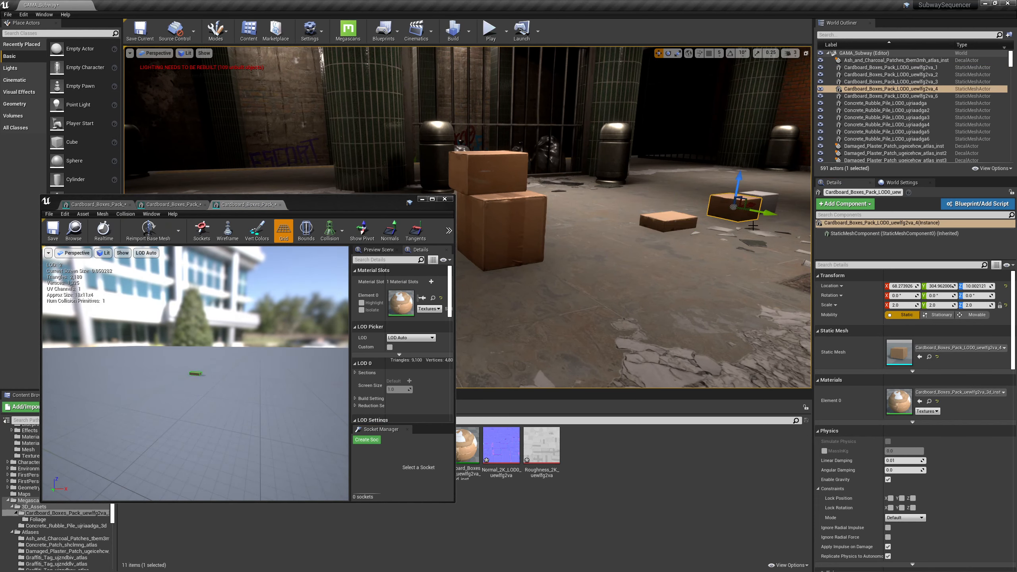
{"action": "double_click", "coordinate": [900, 352]}
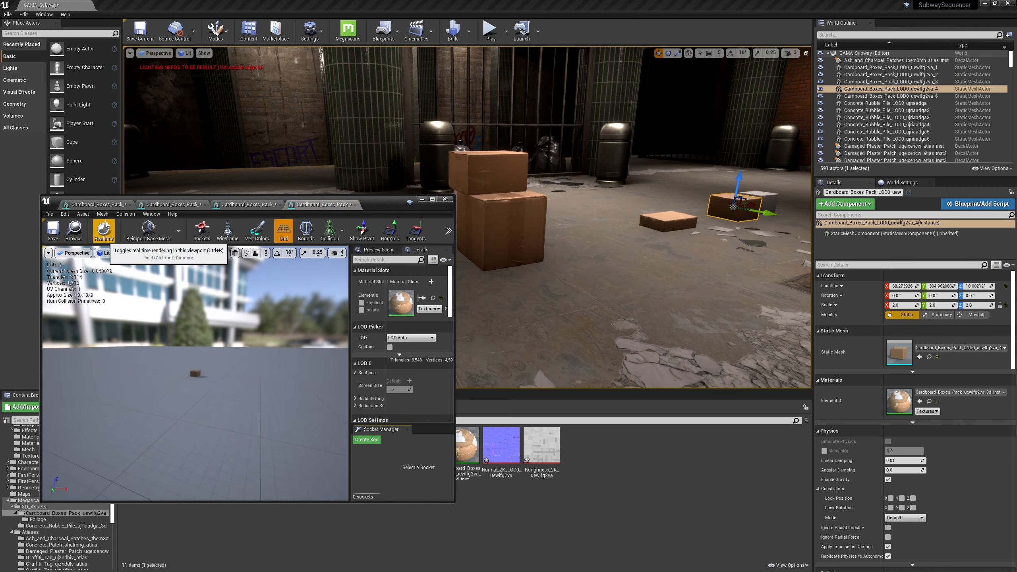
{"action": "left_click", "coordinate": [125, 214]}
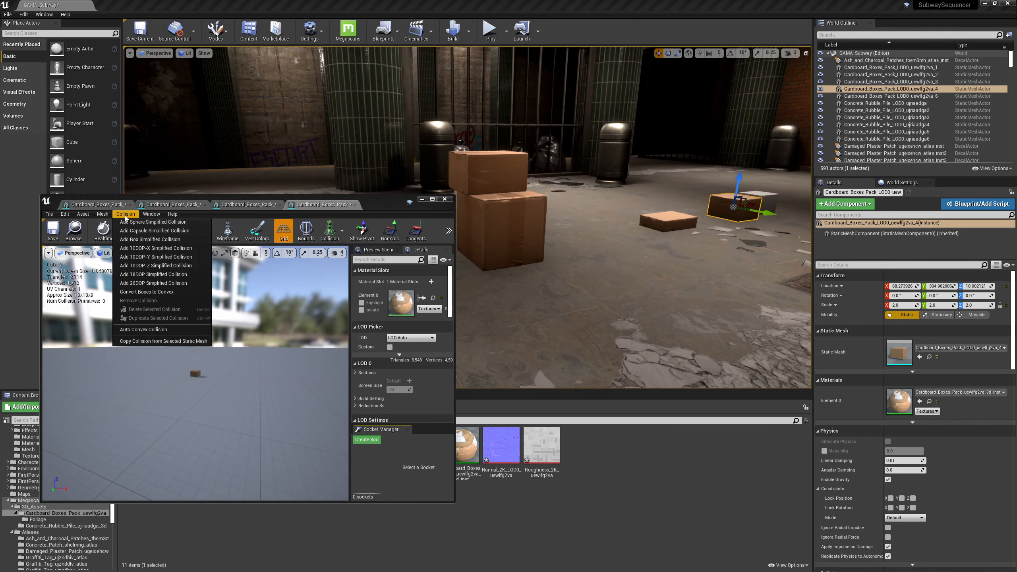
{"action": "left_click", "coordinate": [142, 240]}
Add a box simplified collision to the white box's mesh and close the mesh editor
{"action": "left_click", "coordinate": [763, 200]}
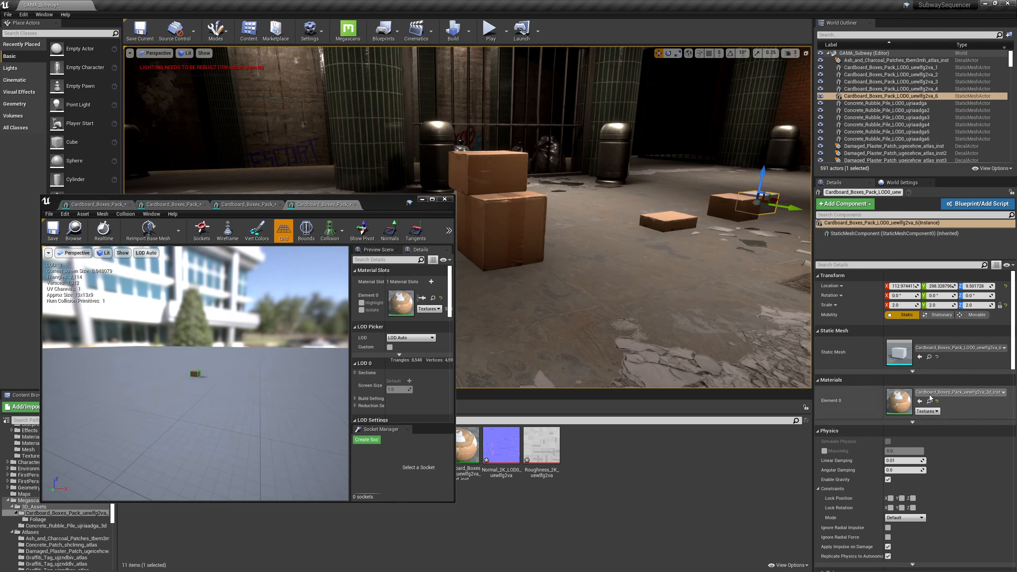
{"action": "double_click", "coordinate": [900, 352]}
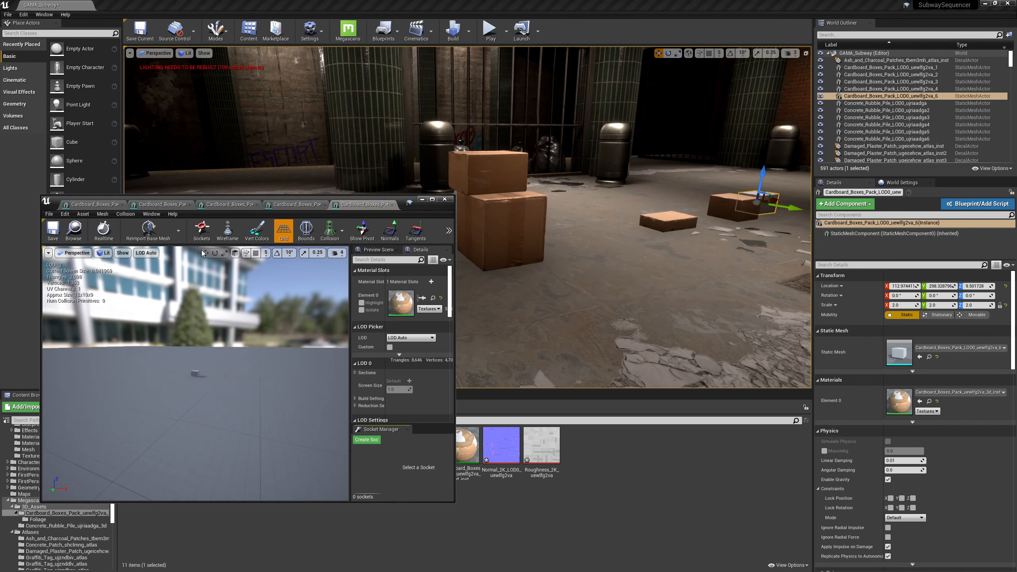
{"action": "left_click", "coordinate": [124, 214]}
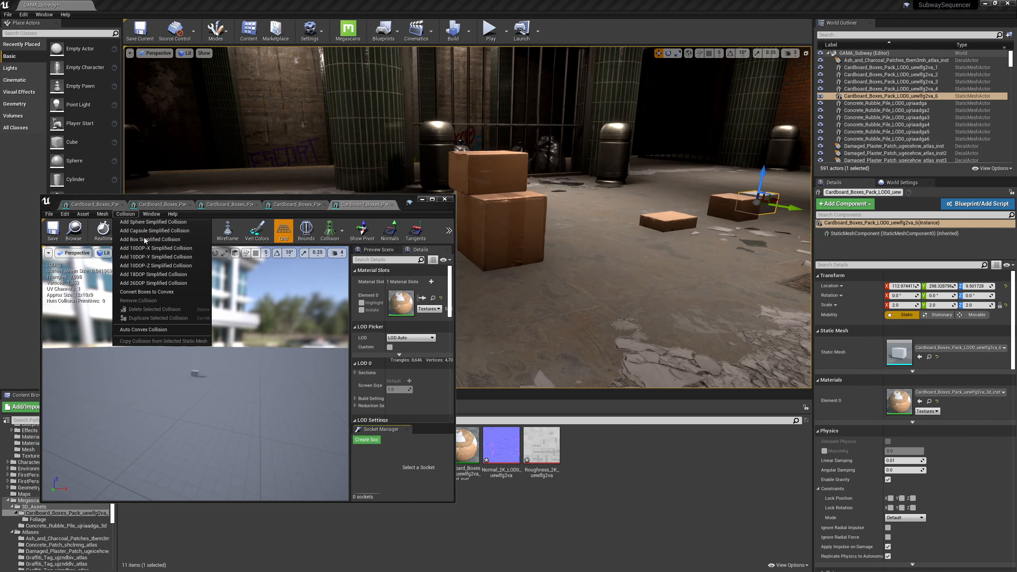
{"action": "left_click", "coordinate": [144, 239]}
{"action": "left_click", "coordinate": [444, 199]}
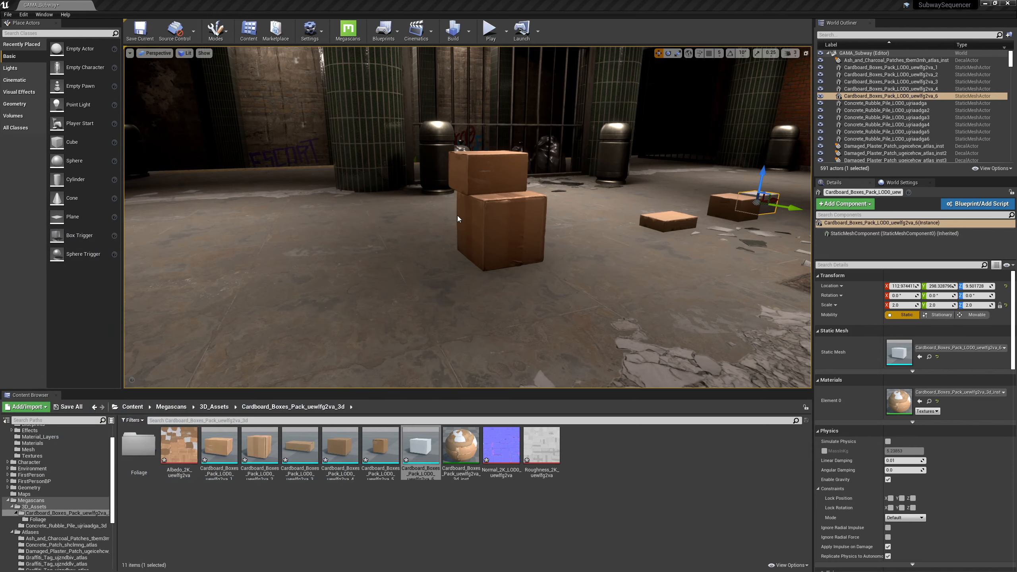
Move the flat cardboard box onto the top of the two-box stack, snap it down and slide it sideways into place
{"action": "left_click", "coordinate": [665, 219]}
{"action": "left_click_drag", "start_coordinate": [697, 216], "coordinate": [497, 133]}
{"action": "key", "text": "End"}
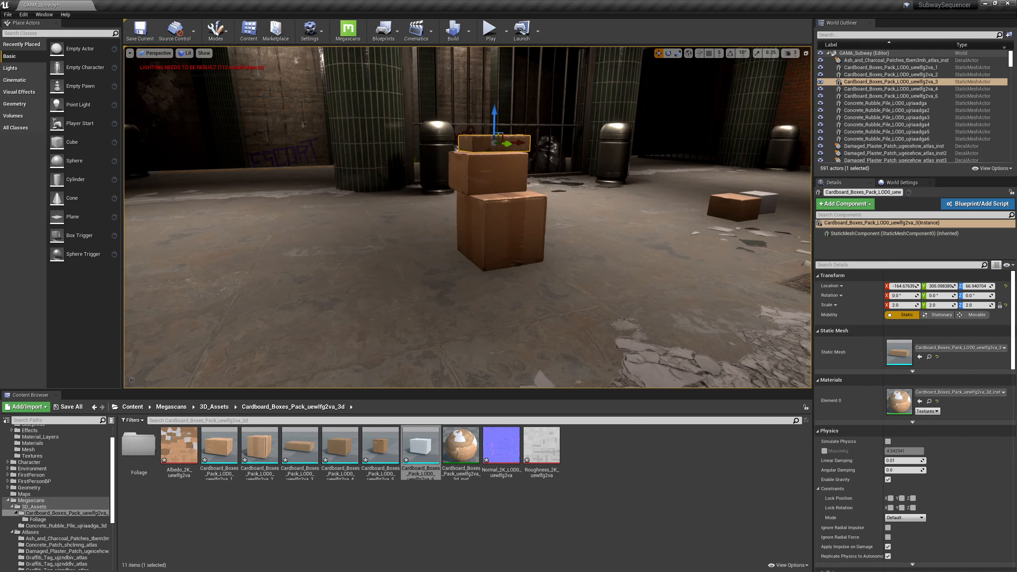
{"action": "right_click_drag", "start_coordinate": [488, 198], "coordinate": [609, 173]}
{"action": "right_click_drag", "start_coordinate": [479, 198], "coordinate": [499, 199]}
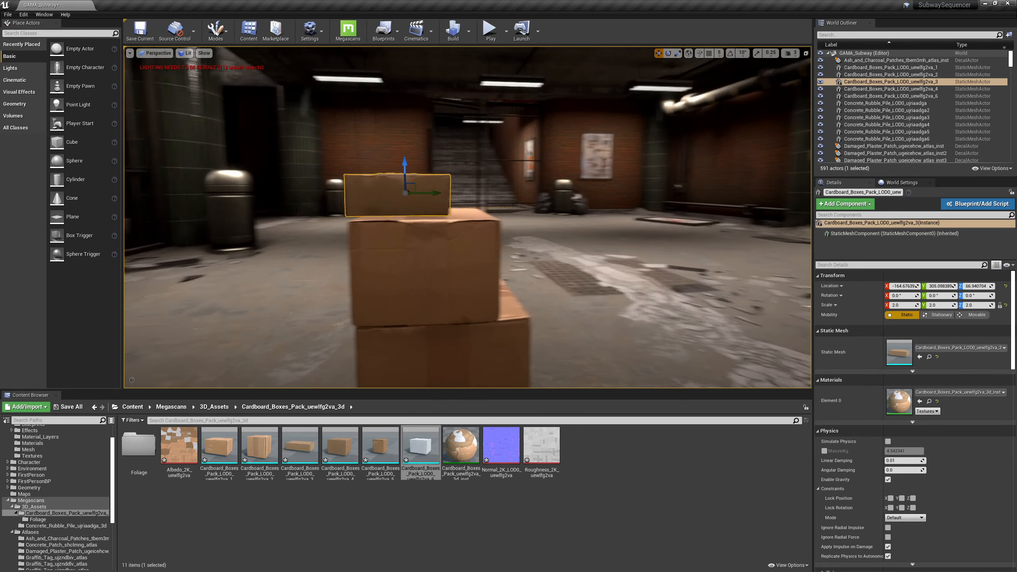
{"action": "left_click_drag", "start_coordinate": [442, 192], "coordinate": [475, 193]}
Shift the middle box over the bottom box of the stack and nudge the flat top box to sit on it
{"action": "right_click_drag", "start_coordinate": [475, 194], "coordinate": [413, 217]}
{"action": "right_click_drag", "start_coordinate": [564, 274], "coordinate": [433, 272]}
{"action": "left_click", "coordinate": [316, 211]}
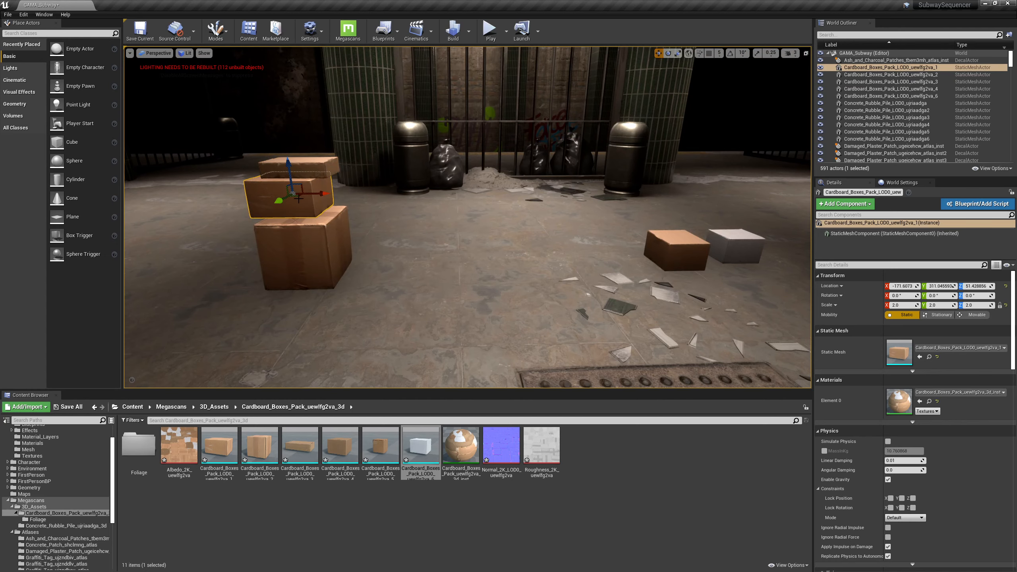
{"action": "left_click_drag", "start_coordinate": [299, 198], "coordinate": [307, 201]}
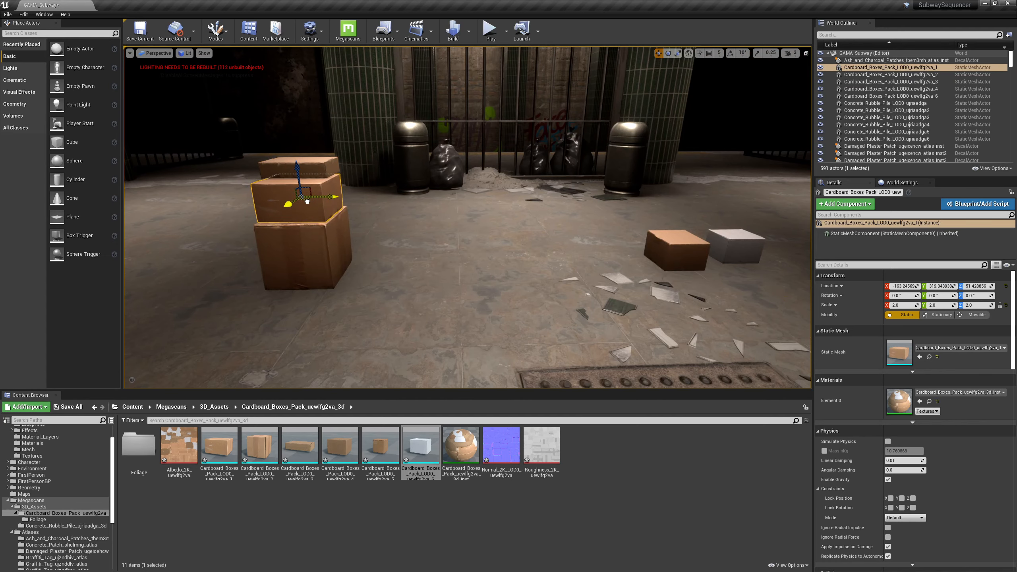
{"action": "left_click", "coordinate": [321, 165]}
{"action": "right_click_drag", "start_coordinate": [305, 172], "coordinate": [281, 192]}
{"action": "mouse_move", "coordinate": [550, 226]}
{"action": "left_mouse_down"}
{"action": "mouse_move", "coordinate": [566, 233]}
{"action": "mouse_move", "coordinate": [561, 247]}
{"action": "mouse_move", "coordinate": [549, 230]}
{"action": "left_mouse_up"}
{"action": "left_click", "coordinate": [563, 263]}
Select all three stacked boxes, duplicate them and move the copy behind the barred gate near the staircase
{"action": "left_click", "coordinate": [572, 226]}
{"action": "key", "text": "f"}
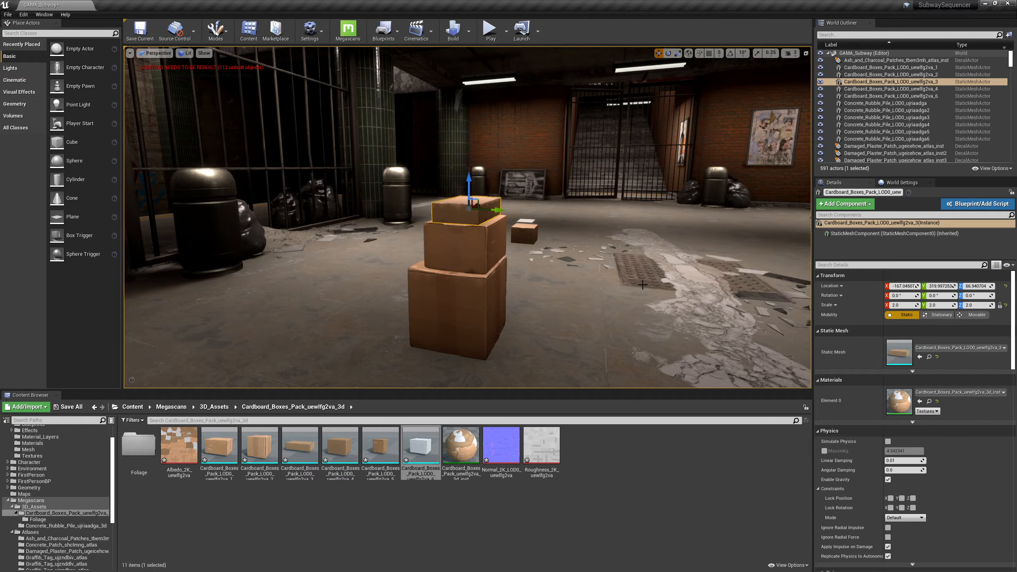
{"action": "right_click_drag", "start_coordinate": [643, 285], "coordinate": [625, 295]}
{"action": "left_click", "coordinate": [277, 299], "text": "ctrl"}
{"action": "left_click", "coordinate": [294, 336], "text": "ctrl"}
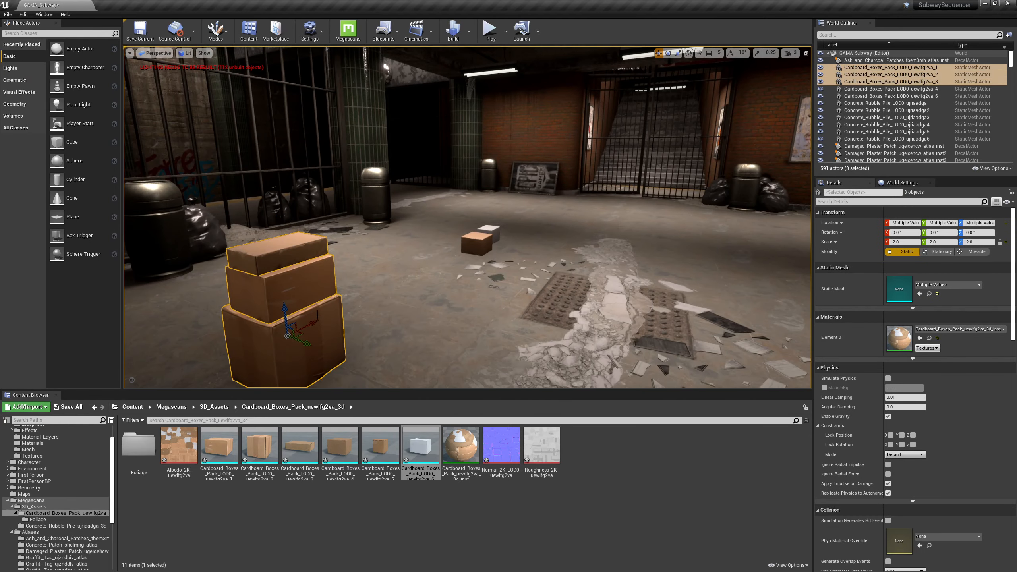
{"action": "left_click_drag", "start_coordinate": [310, 323], "coordinate": [381, 321], "text": "alt"}
{"action": "key", "text": "f"}
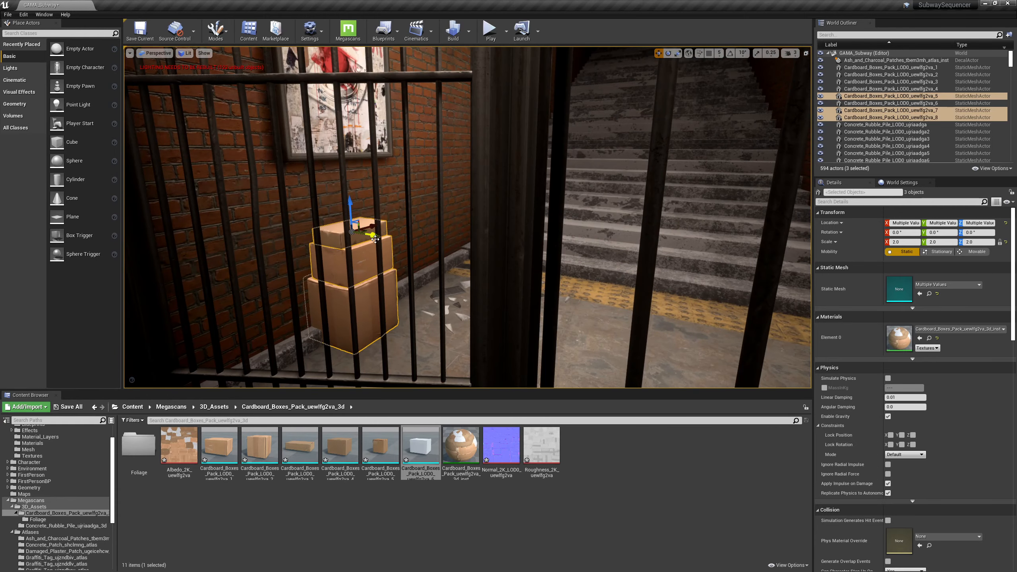
{"action": "left_click_drag", "start_coordinate": [375, 239], "coordinate": [312, 231], "text": "shift"}
Switch the viewport to Unlit, enlarge the copied box stack to a scale of about 2.94 and raise it above the floor
{"action": "right_click_drag", "start_coordinate": [375, 240], "coordinate": [450, 252]}
{"action": "left_click", "coordinate": [186, 54]}
{"action": "left_click", "coordinate": [196, 78]}
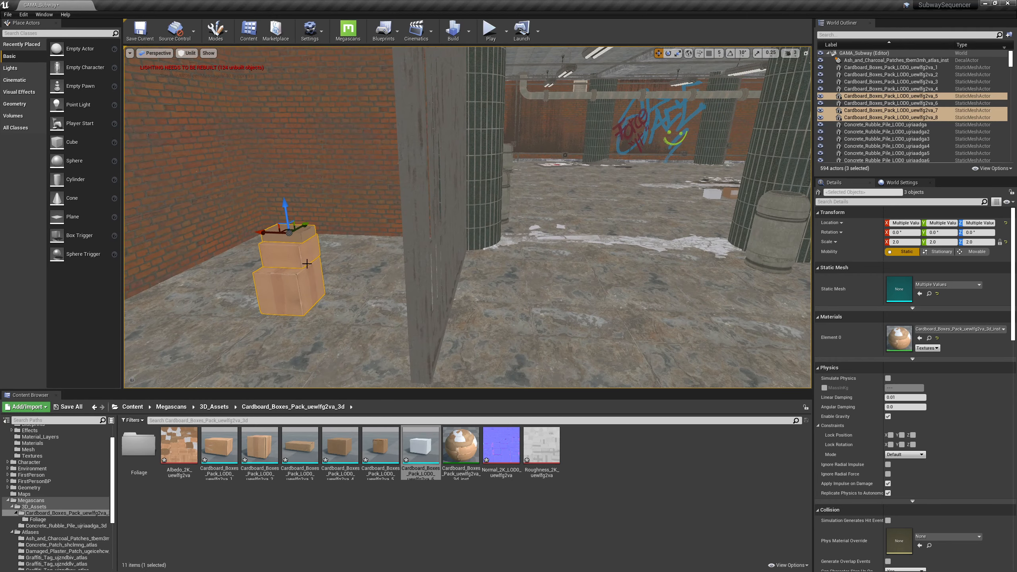
{"action": "right_click_drag", "start_coordinate": [307, 264], "coordinate": [413, 307]}
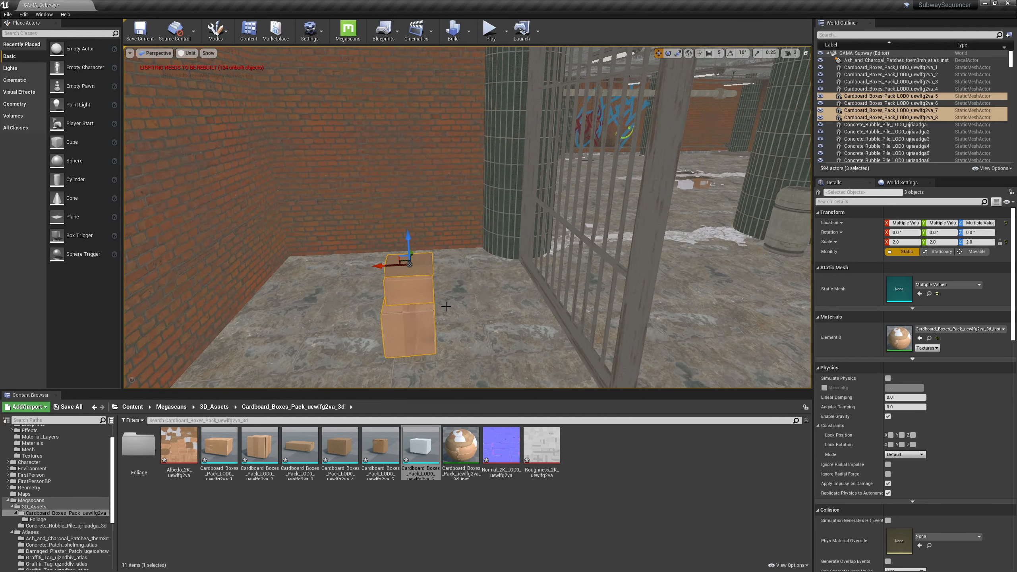
{"action": "left_click_drag", "start_coordinate": [409, 264], "coordinate": [404, 174]}
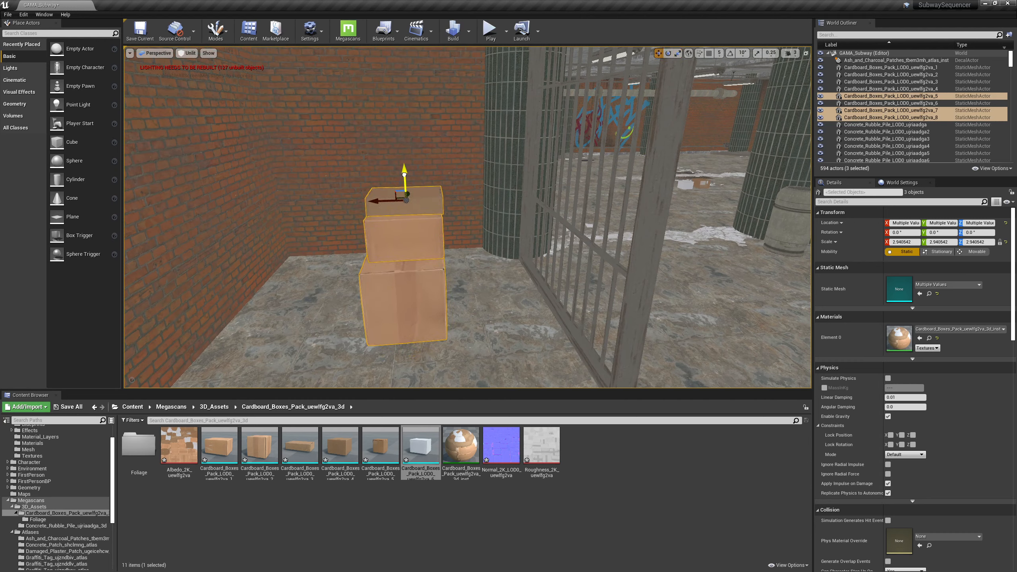
Snap the copied box stack to the floor and lift the medium box back onto the large bottom box
{"action": "key", "text": "End"}
{"action": "right_click_drag", "start_coordinate": [477, 283], "coordinate": [463, 329]}
{"action": "left_click", "coordinate": [440, 310]}
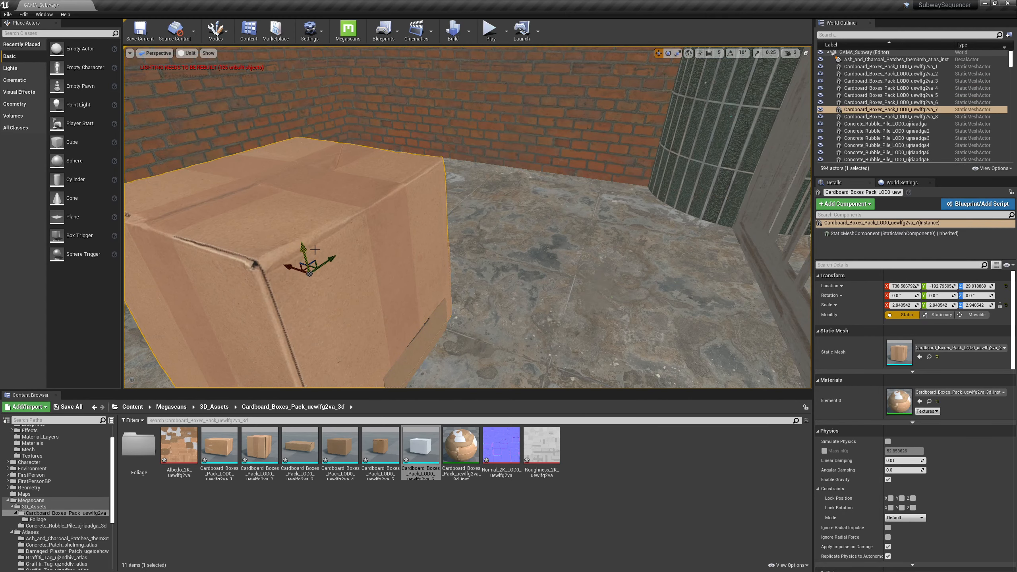
{"action": "left_click_drag", "start_coordinate": [314, 249], "coordinate": [329, 155]}
{"action": "left_click", "coordinate": [445, 259]}
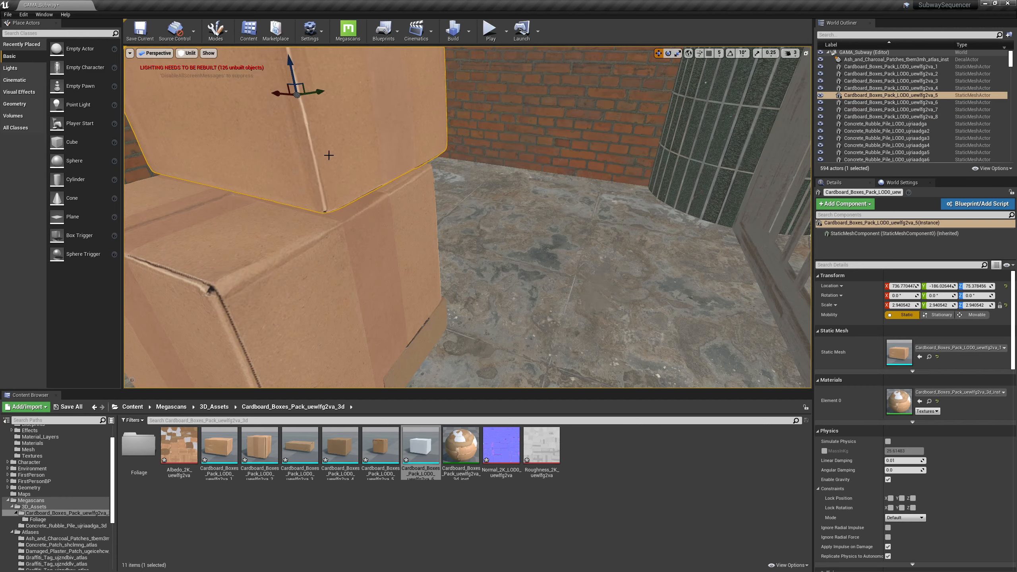
Raise the flat cardboard box from the floor to the top of the restacked boxes
{"action": "left_click", "coordinate": [436, 330]}
{"action": "key", "text": "f"}
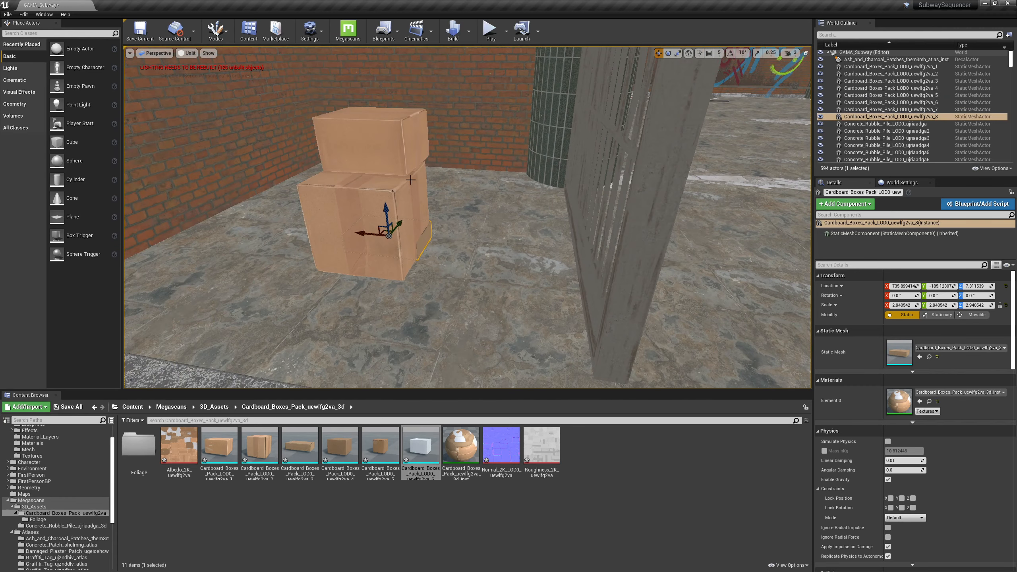
{"action": "left_click_drag", "start_coordinate": [386, 211], "coordinate": [371, 71]}
Select all three boxes of the stack and rotate them together to about -67.87° around the vertical axis
{"action": "mouse_move", "coordinate": [463, 188]}
{"action": "right_mouse_down"}
{"action": "mouse_move", "coordinate": [417, 188]}
{"action": "mouse_move", "coordinate": [463, 189]}
{"action": "right_mouse_up"}
{"action": "key", "text": "d"}
{"action": "left_click", "coordinate": [462, 188], "text": "ctrl"}
{"action": "left_click", "coordinate": [451, 237], "text": "ctrl"}
{"action": "key", "text": "e"}
{"action": "left_click_drag", "start_coordinate": [384, 218], "coordinate": [418, 250]}
{"action": "key", "text": "w"}
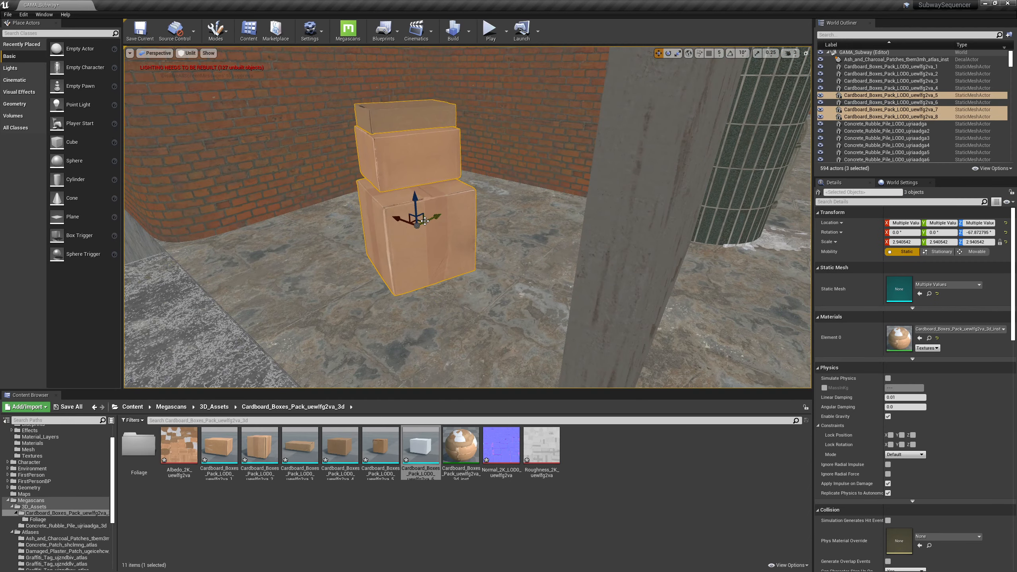
Undo a trial move of the rotated stack and place it against the brick wall toward the back of the gated area
{"action": "left_click_drag", "start_coordinate": [411, 220], "coordinate": [415, 171]}
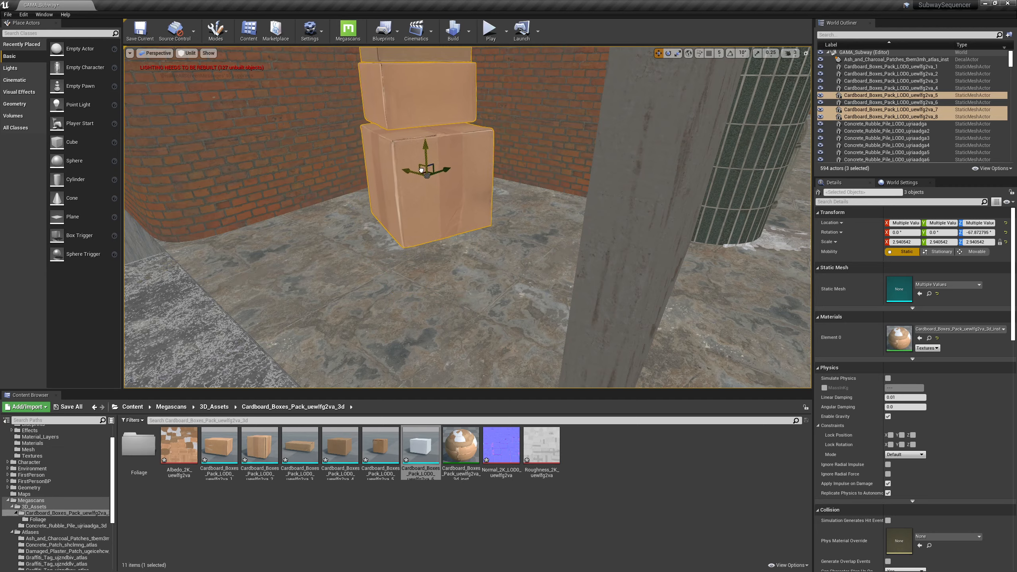
{"action": "key", "text": "ctrl+z"}
{"action": "right_click_drag", "start_coordinate": [520, 227], "coordinate": [433, 227]}
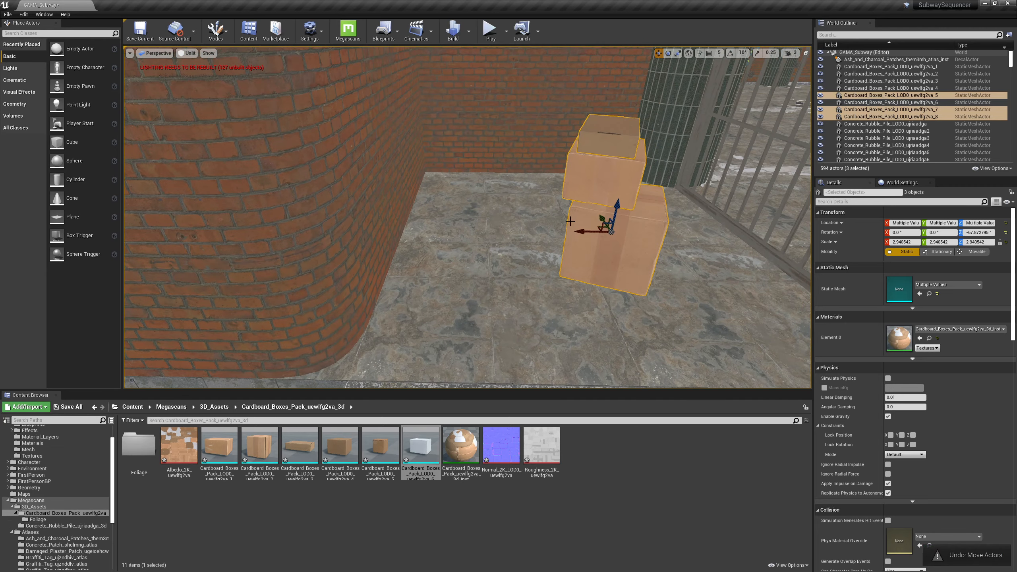
{"action": "left_click_drag", "start_coordinate": [601, 218], "coordinate": [451, 168]}
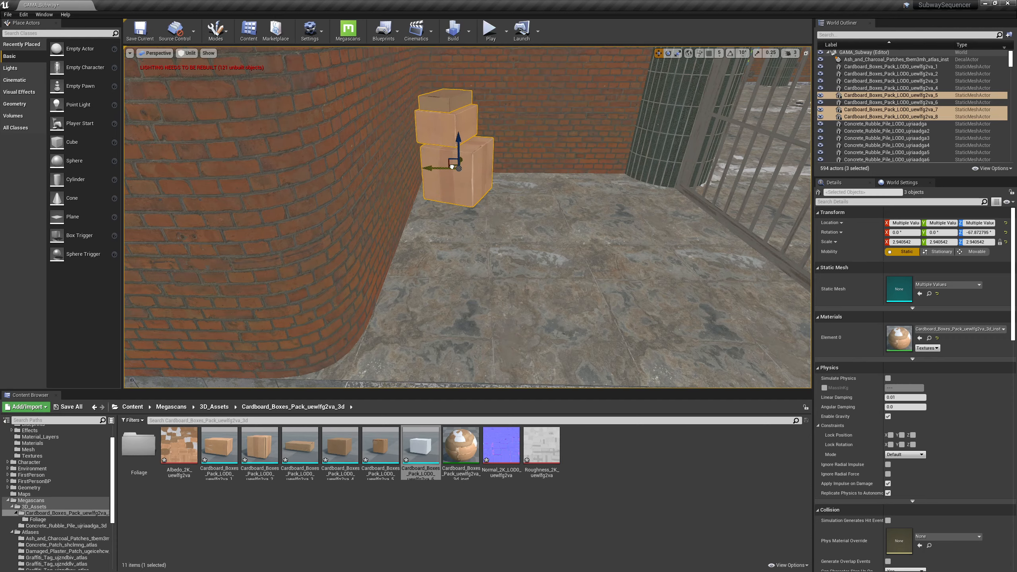
Duplicate the three-box stack beside the original and rotate the copy to about 2.84°
{"action": "mouse_move", "coordinate": [561, 177]}
{"action": "right_mouse_down"}
{"action": "mouse_move", "coordinate": [500, 179]}
{"action": "mouse_move", "coordinate": [561, 178]}
{"action": "right_mouse_up"}
{"action": "left_click_drag", "start_coordinate": [488, 153], "coordinate": [451, 127], "text": "alt"}
{"action": "mouse_move", "coordinate": [525, 125]}
{"action": "left_mouse_down", "text": "alt"}
{"action": "mouse_move", "coordinate": [547, 98]}
{"action": "mouse_move", "coordinate": [531, 114]}
{"action": "left_mouse_up", "text": "alt"}
{"action": "left_click_drag", "start_coordinate": [449, 114], "coordinate": [581, 152]}
{"action": "key", "text": "e"}
{"action": "key", "text": "w"}
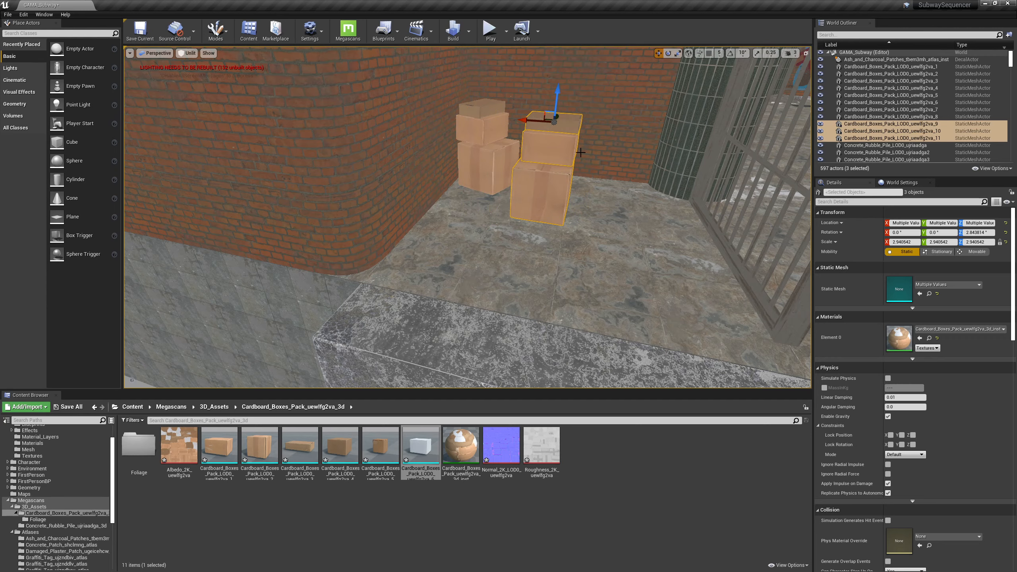
Delete the medium box and the flat top box from the duplicated stack, keeping its large bottom box
{"action": "key", "text": "f"}
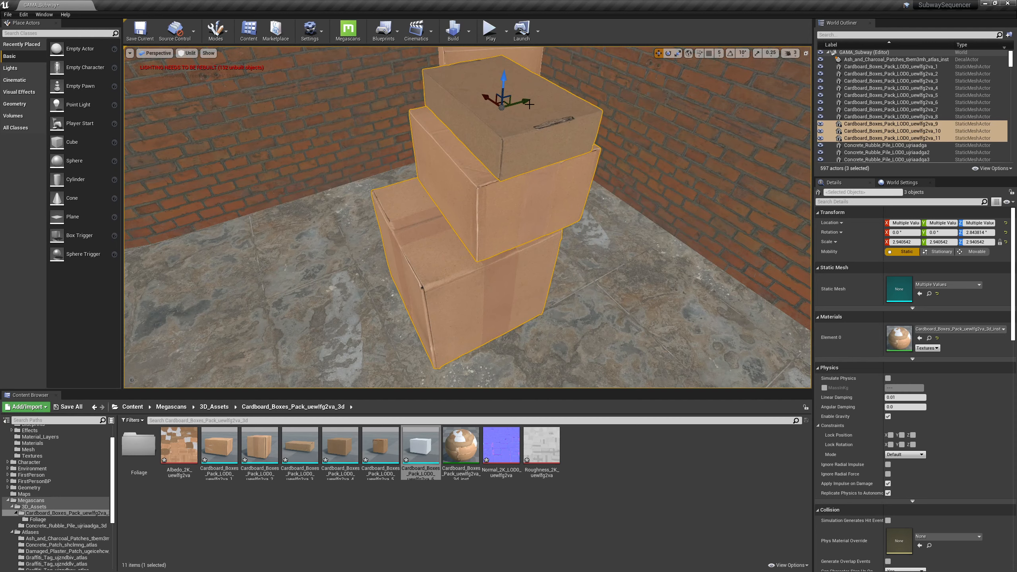
{"action": "left_click", "coordinate": [540, 196]}
{"action": "left_click", "coordinate": [556, 152]}
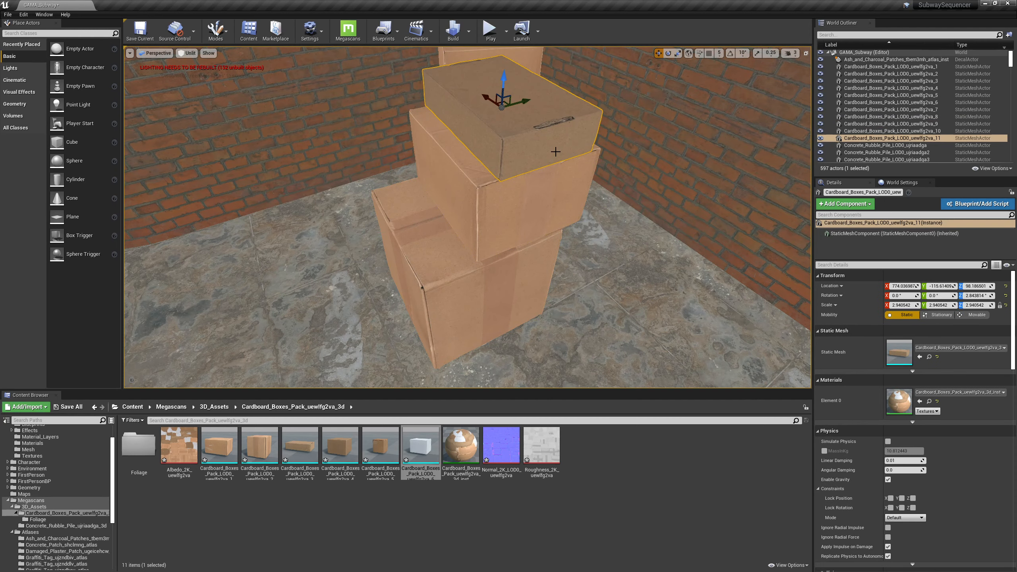
{"action": "left_click", "coordinate": [539, 191]}
{"action": "key", "text": "Delete"}
{"action": "left_click", "coordinate": [537, 191]}
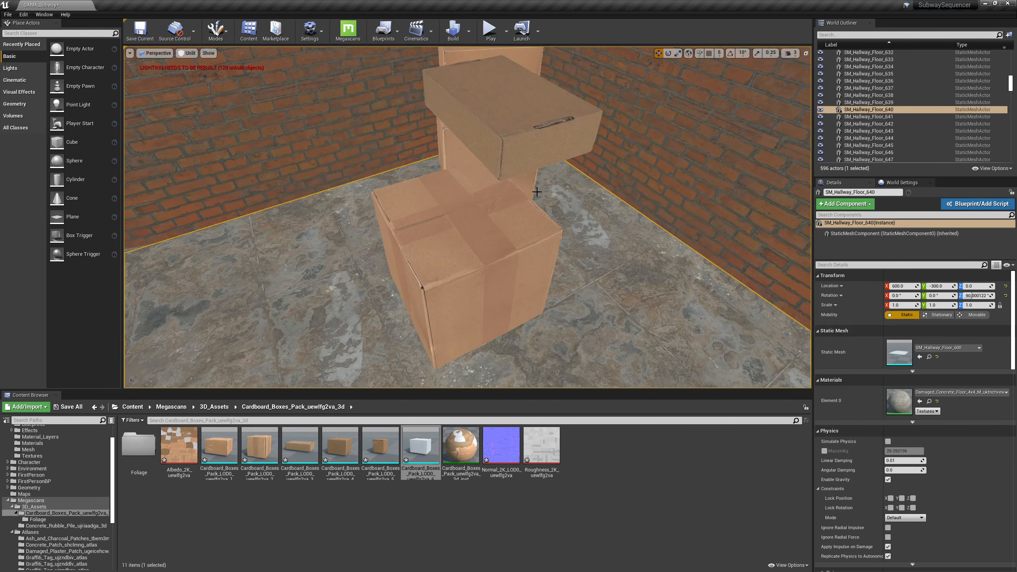
{"action": "left_click", "coordinate": [517, 134]}
{"action": "key", "text": "Delete"}
Duplicate the remaining large box, stack the copy on top of it and rotate the copy to about 182.5°
{"action": "left_click", "coordinate": [505, 224]}
{"action": "right_click_drag", "start_coordinate": [505, 225], "coordinate": [489, 183]}
{"action": "left_click_drag", "start_coordinate": [436, 252], "coordinate": [432, 141], "text": "alt"}
{"action": "left_click_drag", "start_coordinate": [461, 231], "coordinate": [483, 221]}
{"action": "key", "text": "w"}
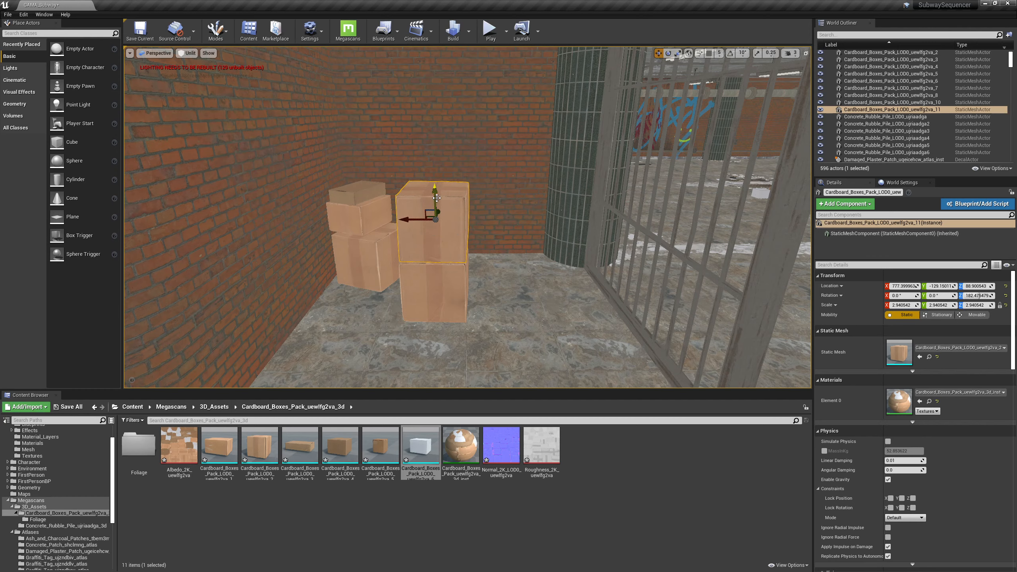
Add a third large box on top of the tower by duplicating the upper one, and rotate it to about 276°
{"action": "left_click_drag", "start_coordinate": [436, 198], "coordinate": [443, 80], "text": "alt"}
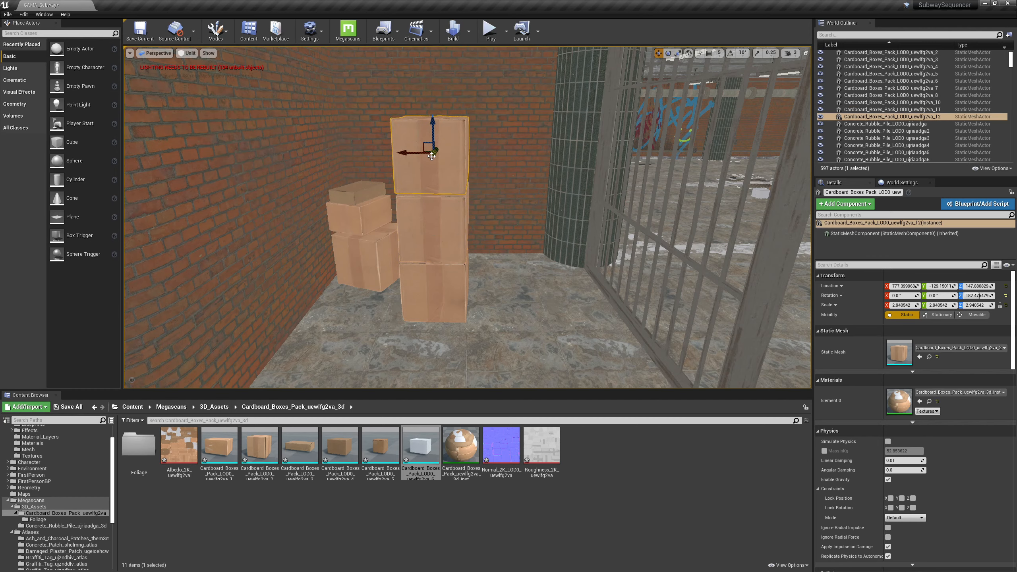
{"action": "key", "text": "e"}
{"action": "left_click_drag", "start_coordinate": [446, 170], "coordinate": [489, 191]}
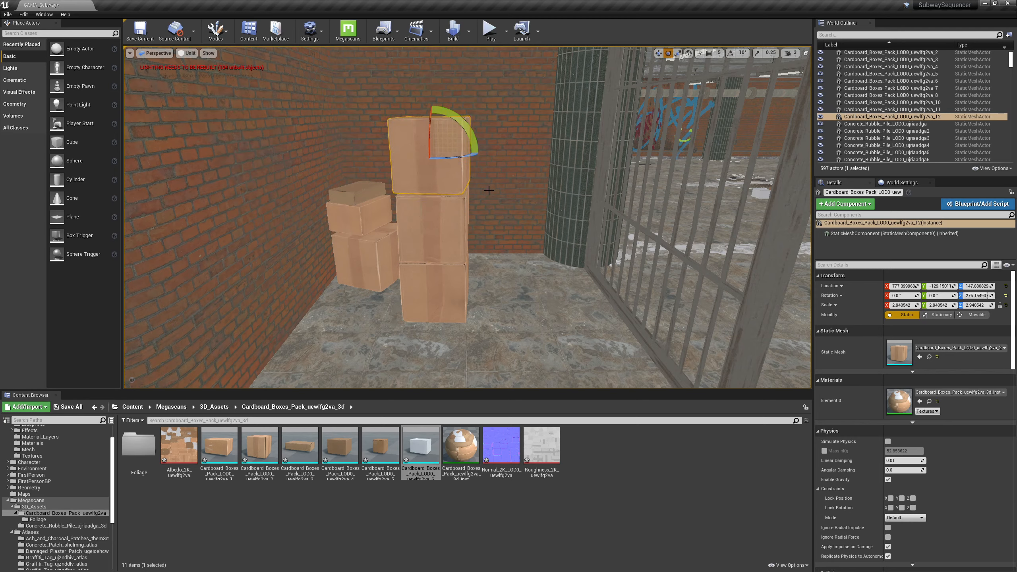
Select all three large boxes of the tower and slide them toward the brick wall
{"action": "left_click", "coordinate": [442, 229], "text": "ctrl"}
{"action": "left_click", "coordinate": [443, 294], "text": "ctrl"}
{"action": "key", "text": "w"}
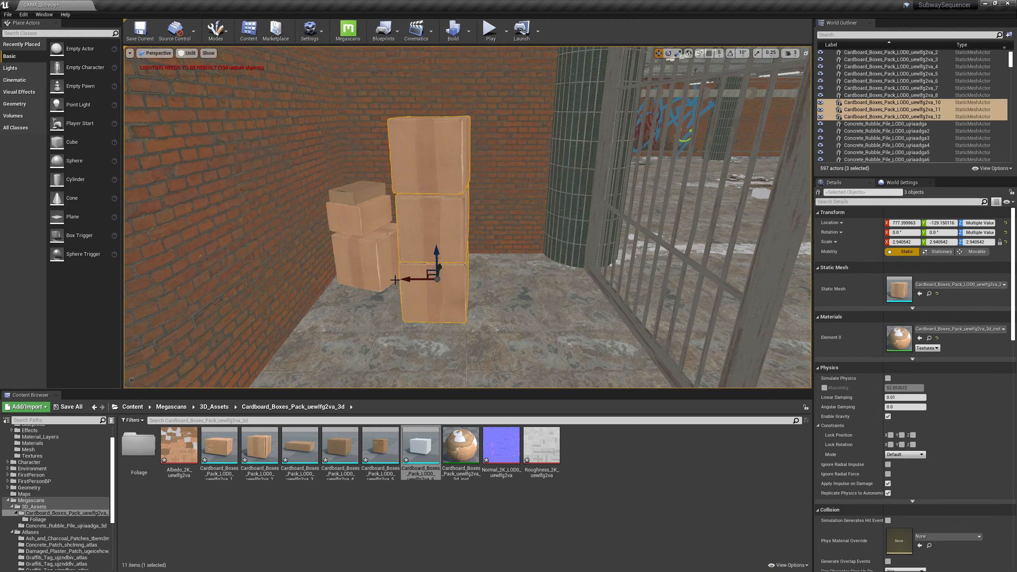
{"action": "left_click_drag", "start_coordinate": [395, 280], "coordinate": [311, 282]}
Duplicate the three-box tower farther along the wall and delete the top box of the copy
{"action": "right_click_drag", "start_coordinate": [508, 186], "coordinate": [385, 217]}
{"action": "key", "text": "d"}
{"action": "left_click_drag", "start_coordinate": [467, 168], "coordinate": [376, 160]}
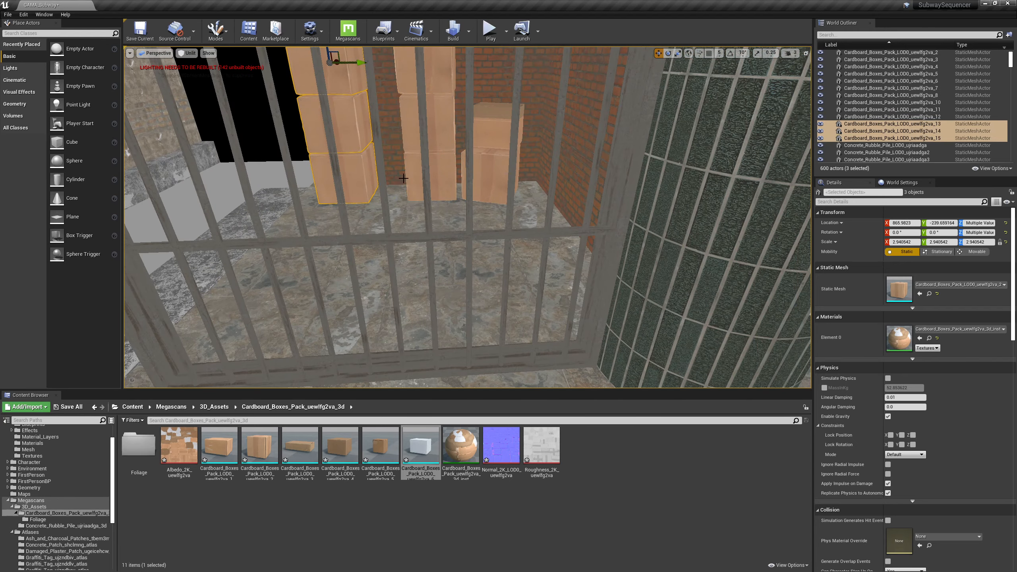
{"action": "key", "text": "f"}
{"action": "left_click", "coordinate": [474, 197]}
{"action": "key", "text": "Delete"}
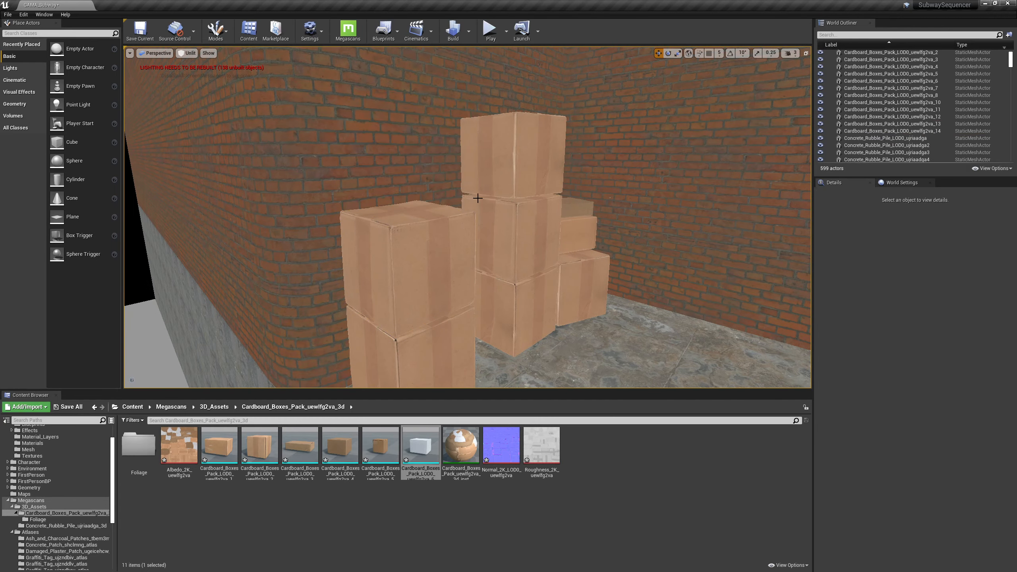
Copy the medium box from the short stack onto the two-box tower and rotate it to about -98° to fit
{"action": "left_click", "coordinate": [576, 229]}
{"action": "left_click_drag", "start_coordinate": [547, 221], "coordinate": [414, 129], "text": "alt"}
{"action": "key", "text": "End"}
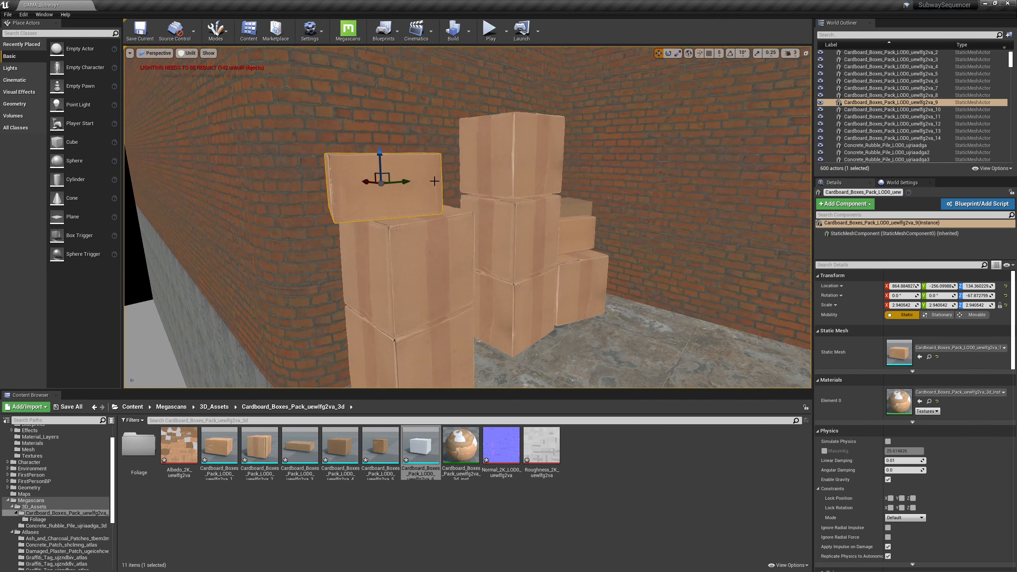
{"action": "key", "text": "e"}
{"action": "left_click_drag", "start_coordinate": [398, 182], "coordinate": [420, 181]}
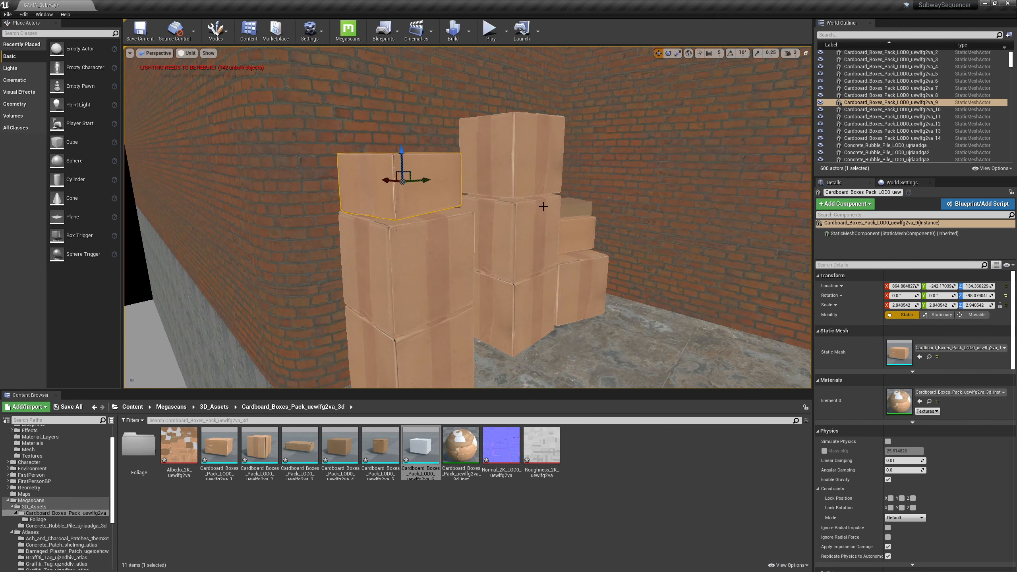
Duplicate the medium box on top of itself as a fourth level and rotate the copy to about 75°
{"action": "left_click", "coordinate": [570, 207]}
{"action": "left_click", "coordinate": [421, 187]}
{"action": "left_click_drag", "start_coordinate": [399, 158], "coordinate": [400, 86], "text": "alt"}
{"action": "key", "text": "e"}
{"action": "mouse_move", "coordinate": [367, 112]}
{"action": "right_mouse_down"}
{"action": "mouse_move", "coordinate": [281, 116]}
{"action": "mouse_move", "coordinate": [367, 112]}
{"action": "right_mouse_up"}
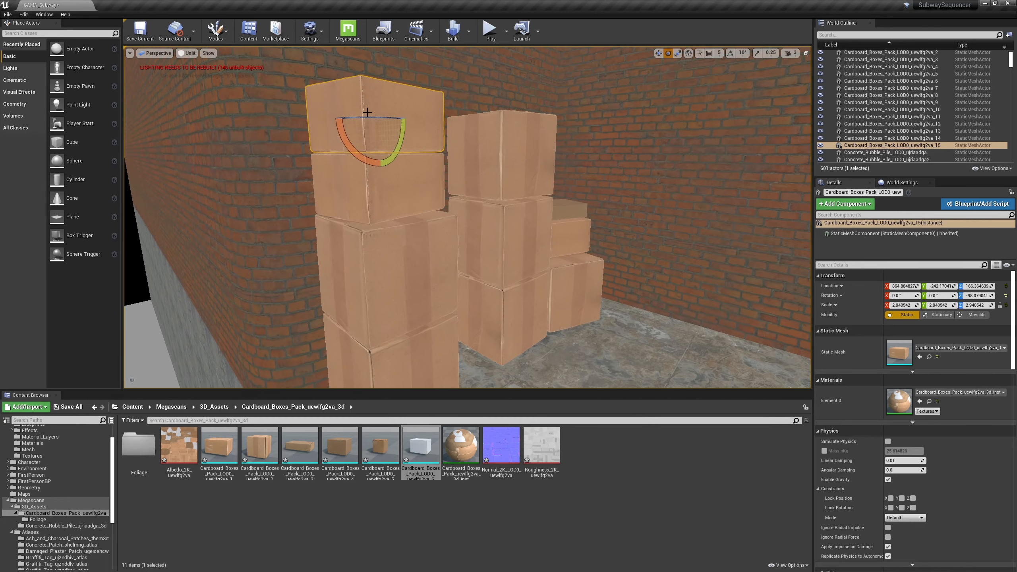
{"action": "left_click_drag", "start_coordinate": [367, 113], "coordinate": [414, 120]}
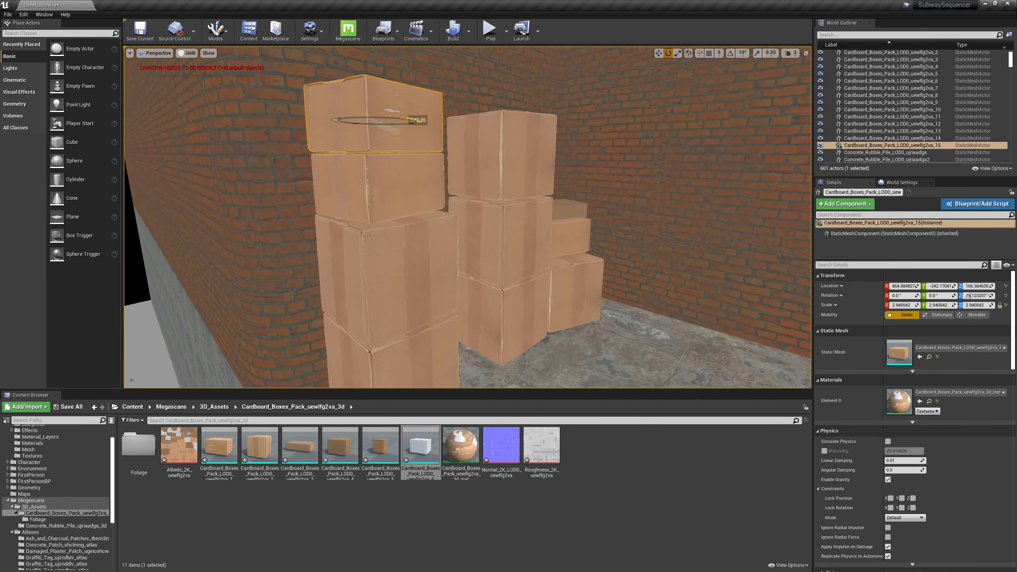
Select the three boxes of the short stack and move it away from the corner, alongside the opposite brick wall
{"action": "right_click_drag", "start_coordinate": [642, 265], "coordinate": [541, 296]}
{"action": "left_click", "coordinate": [544, 277]}
{"action": "left_click", "coordinate": [546, 236], "text": "ctrl"}
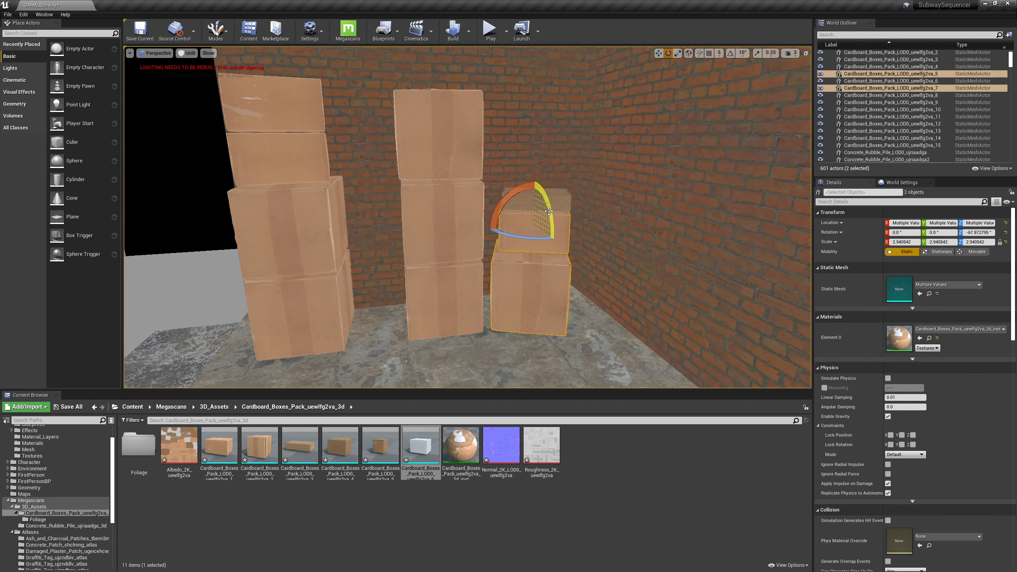
{"action": "left_click", "coordinate": [557, 201], "text": "ctrl"}
{"action": "left_click_drag", "start_coordinate": [520, 196], "coordinate": [568, 257]}
Select all four boxes of the tall stack, move them into the far corner behind the tower, and undo the follow-up change
{"action": "left_click", "coordinate": [329, 303]}
{"action": "left_click", "coordinate": [300, 232], "text": "ctrl"}
{"action": "left_click", "coordinate": [297, 160], "text": "ctrl"}
{"action": "left_click", "coordinate": [297, 111], "text": "ctrl"}
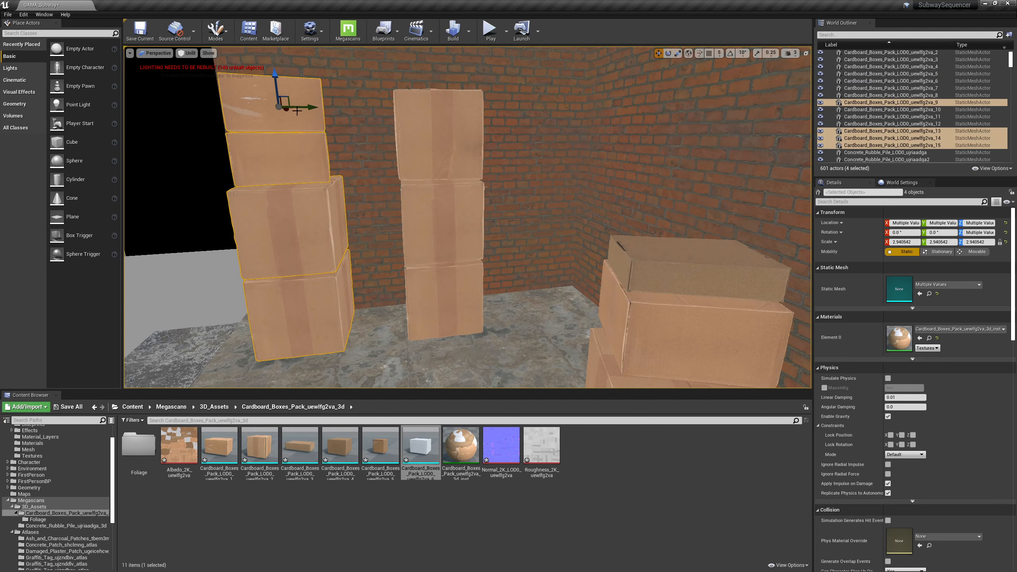
{"action": "left_click_drag", "start_coordinate": [309, 108], "coordinate": [576, 131]}
{"action": "left_click_drag", "start_coordinate": [565, 189], "coordinate": [562, 229], "text": "alt"}
{"action": "key", "text": "ctrl+z"}
{"action": "right_click_drag", "start_coordinate": [504, 166], "coordinate": [504, 120]}
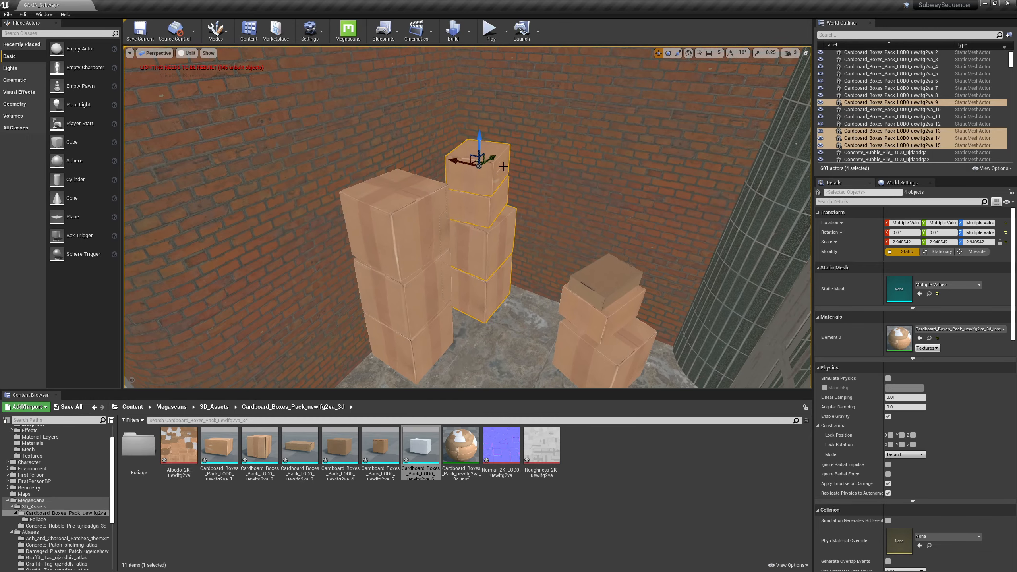
Select the three-box tower, shift it closer to the four-box stack in the corner and adjust its rotation
{"action": "left_click", "coordinate": [419, 347]}
{"action": "left_click", "coordinate": [419, 297], "text": "ctrl"}
{"action": "left_click", "coordinate": [419, 247], "text": "ctrl"}
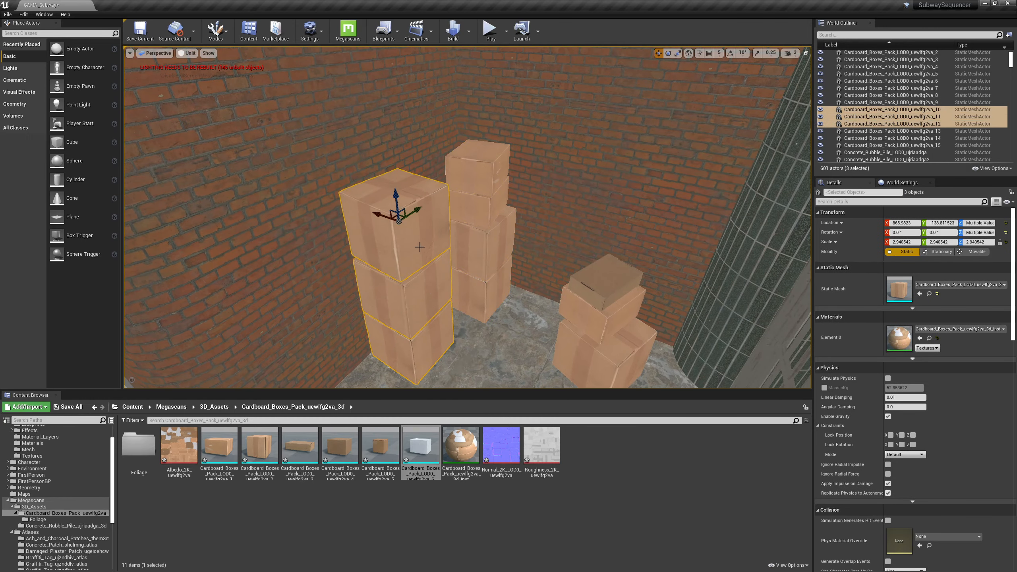
{"action": "left_click_drag", "start_coordinate": [375, 213], "coordinate": [433, 215]}
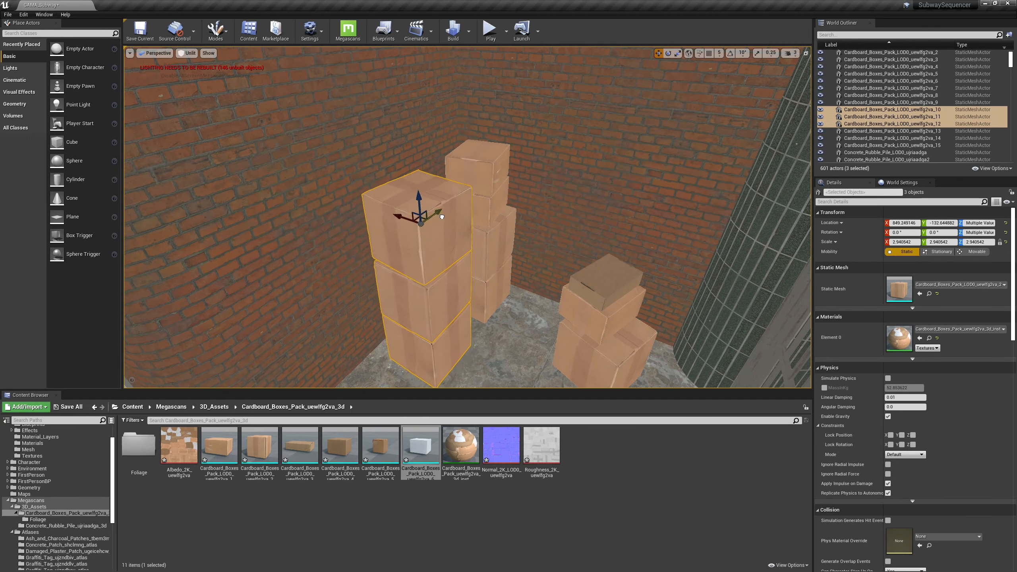
{"action": "key", "text": "e"}
{"action": "left_click_drag", "start_coordinate": [565, 161], "coordinate": [559, 172]}
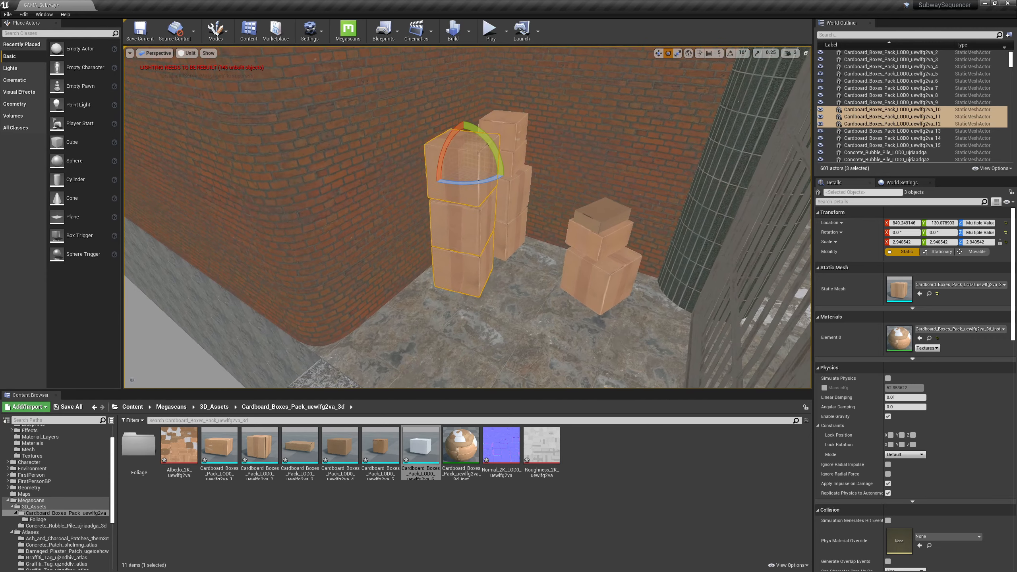
Select the four boxes of the corner stack and duplicate them into the gap beside the short stack
{"action": "key", "text": "w"}
{"action": "left_click", "coordinate": [515, 223]}
{"action": "left_click", "coordinate": [522, 195], "text": "shift"}
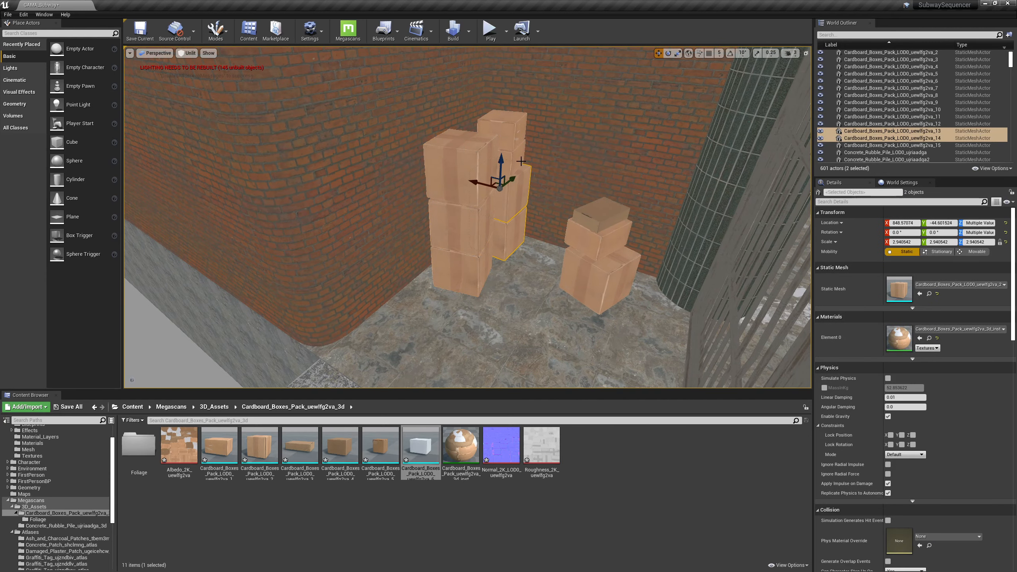
{"action": "left_click", "coordinate": [518, 161], "text": "shift"}
{"action": "left_click", "coordinate": [523, 135], "text": "shift"}
{"action": "left_click_drag", "start_coordinate": [505, 134], "coordinate": [575, 150], "text": "alt"}
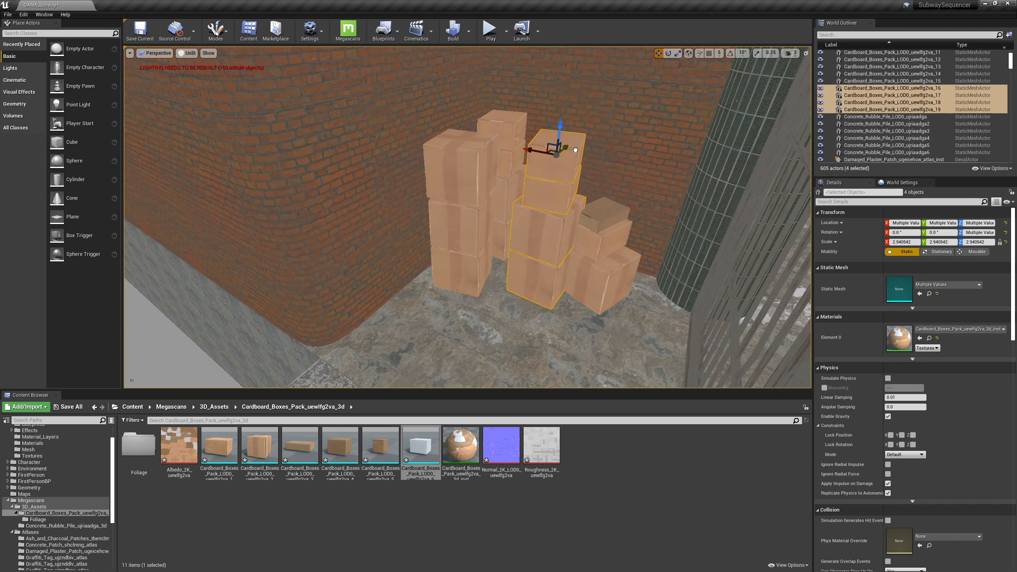
Select the three boxes of the short stack and shift it clear of the duplicated four-box stack
{"action": "left_click", "coordinate": [609, 254]}
{"action": "left_click", "coordinate": [621, 233], "text": "ctrl"}
{"action": "left_click", "coordinate": [625, 225], "text": "ctrl"}
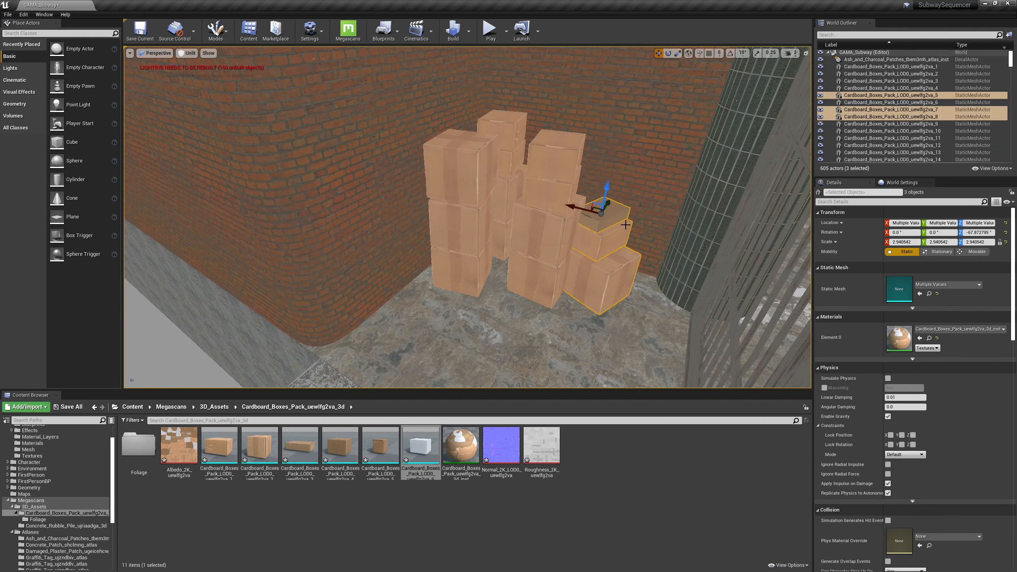
{"action": "left_click_drag", "start_coordinate": [580, 209], "coordinate": [620, 231]}
Duplicate the short stack's medium box into the open space behind the gate and snap the copy to the floor
{"action": "left_click", "coordinate": [651, 261]}
{"action": "right_click_drag", "start_coordinate": [651, 245], "coordinate": [665, 255]}
{"action": "left_click_drag", "start_coordinate": [589, 171], "coordinate": [467, 171], "text": "alt"}
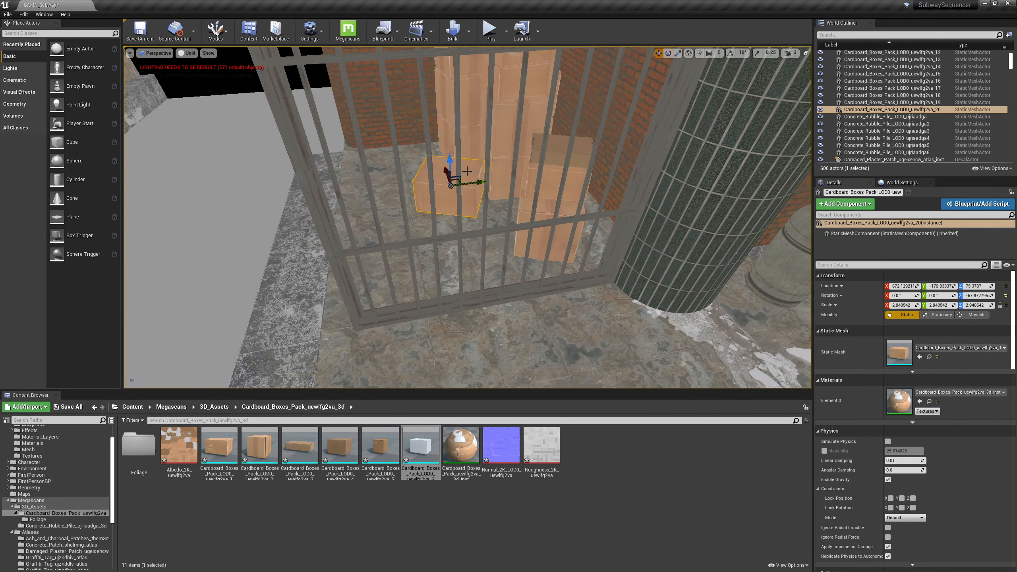
{"action": "key", "text": "End"}
Duplicate the flat top box past the loose box near the gate and snap the copy to the floor
{"action": "left_click", "coordinate": [560, 154]}
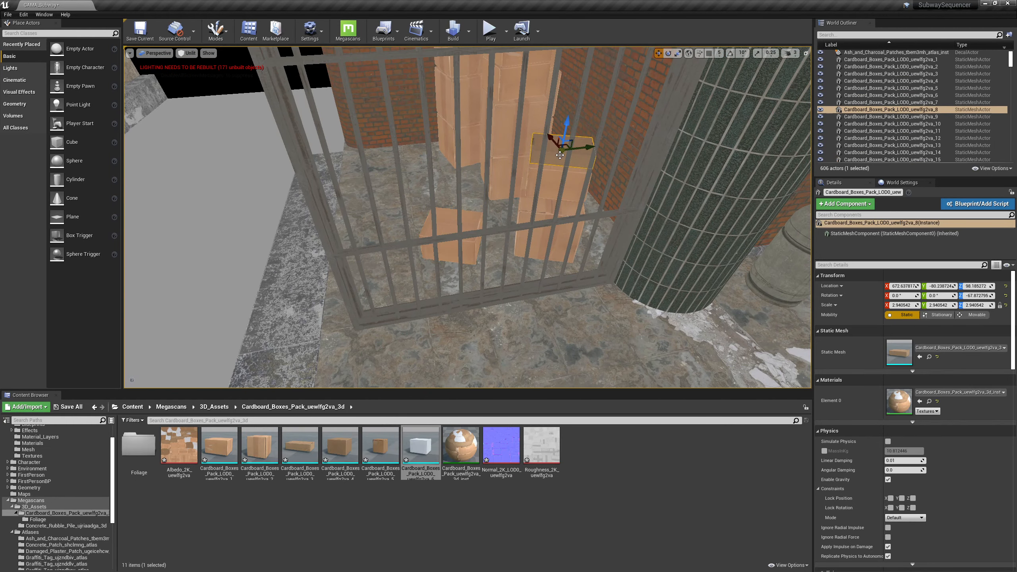
{"action": "left_click_drag", "start_coordinate": [587, 147], "coordinate": [400, 190], "text": "alt"}
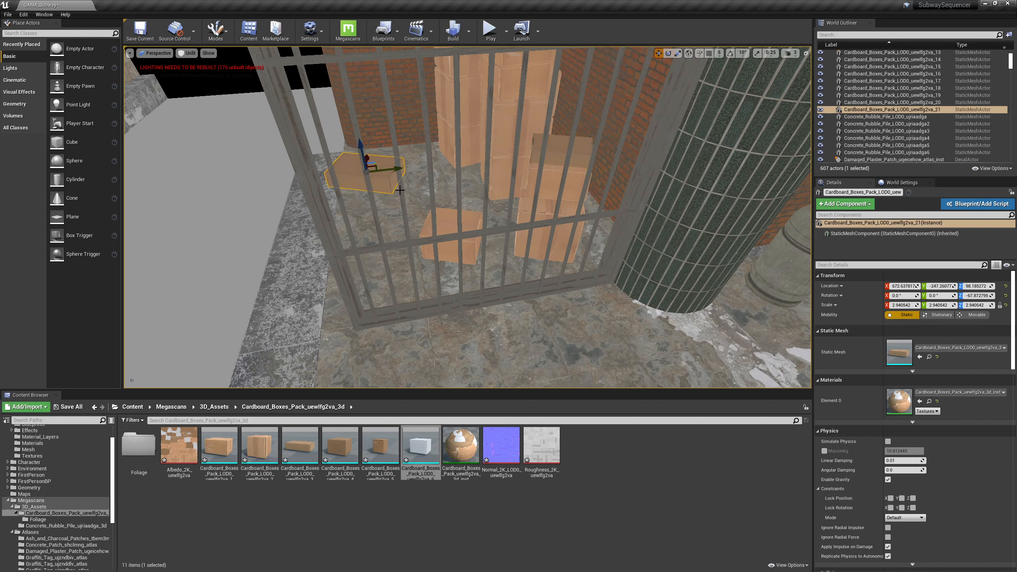
{"action": "key", "text": "End"}
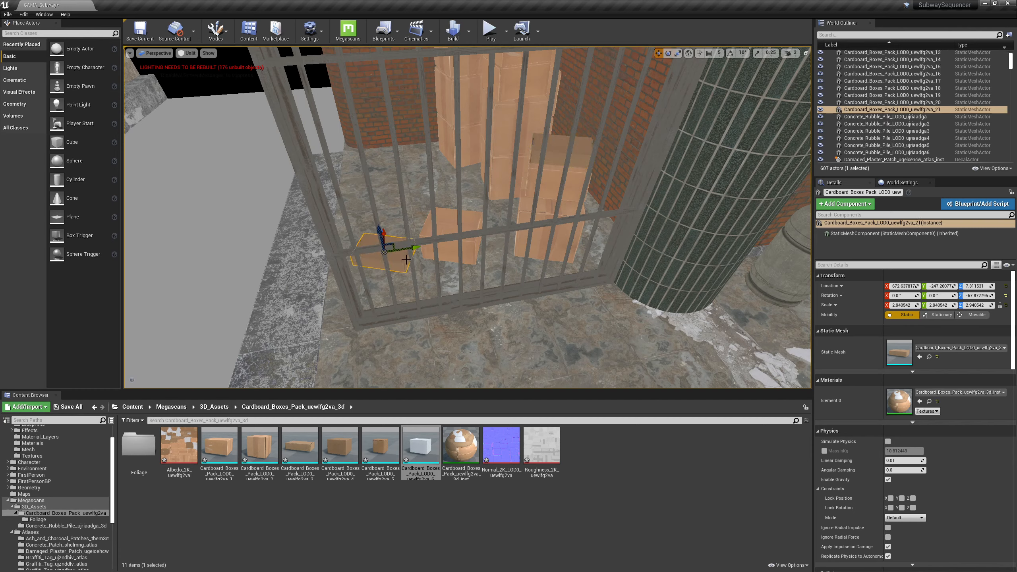
Move the flat box up against the gate and rotate it about 26 degrees around its vertical axis
{"action": "key", "text": "space"}
{"action": "key", "text": "space"}
{"action": "key", "text": "space"}
{"action": "left_click_drag", "start_coordinate": [386, 232], "coordinate": [384, 255]}
{"action": "key", "text": "space"}
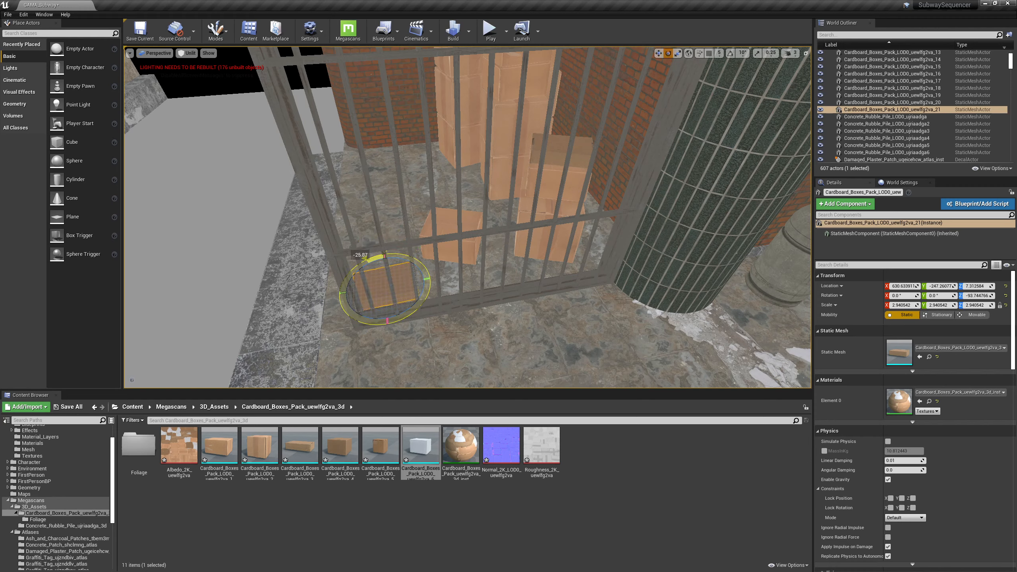
Select the loose medium box behind the gate and shift it closer to the bars
{"action": "left_click", "coordinate": [455, 261]}
{"action": "key", "text": "space"}
{"action": "key", "text": "space"}
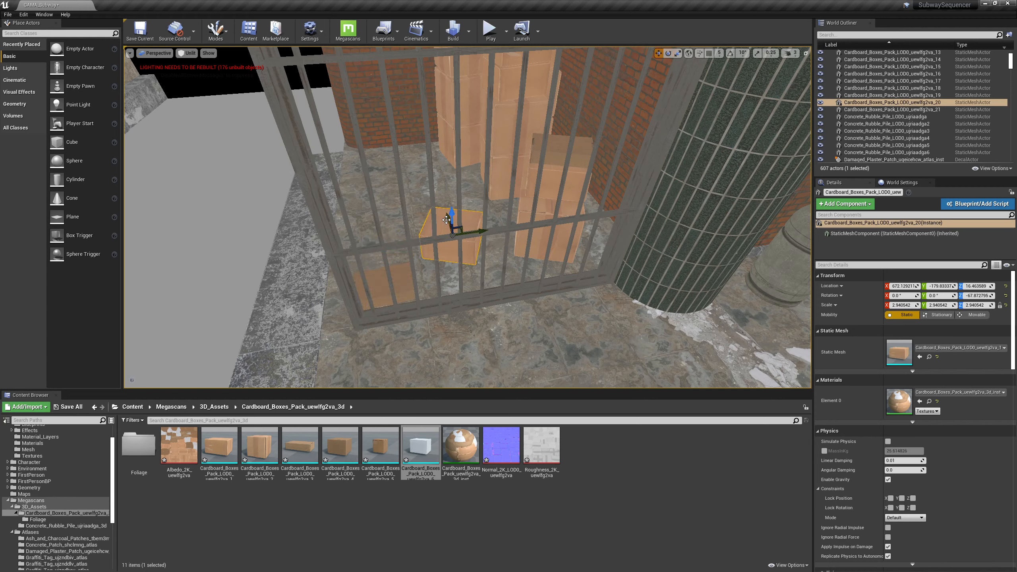
{"action": "left_click_drag", "start_coordinate": [447, 220], "coordinate": [452, 237]}
Duplicate the tall three-box stack beside the brick wall into the open floor in front and delete the copy's top box
{"action": "right_click_drag", "start_coordinate": [506, 163], "coordinate": [625, 148]}
{"action": "key", "text": "a"}
{"action": "left_click", "coordinate": [413, 248]}
{"action": "left_click", "coordinate": [402, 179], "text": "ctrl"}
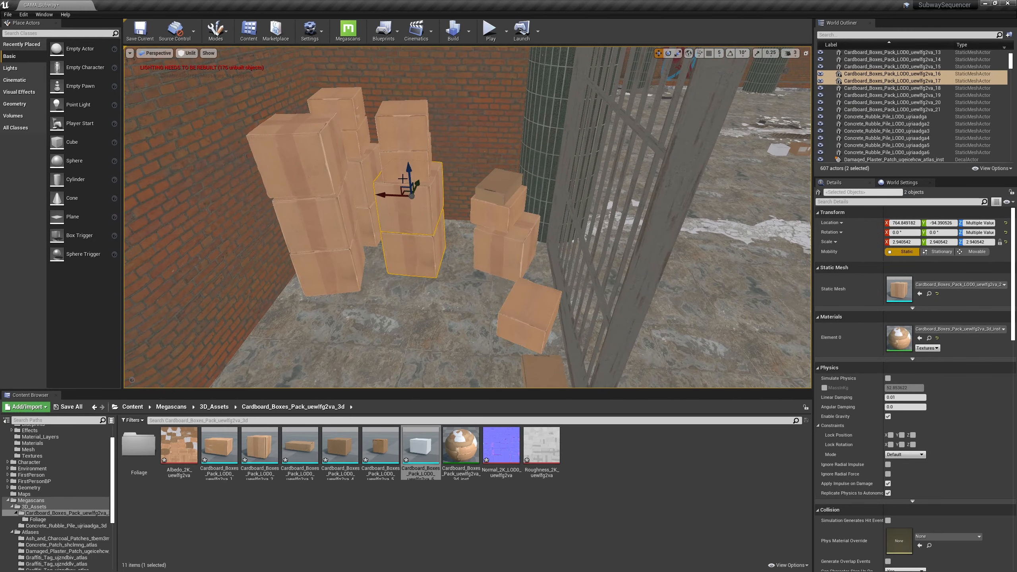
{"action": "left_click", "coordinate": [339, 226]}
{"action": "left_click", "coordinate": [348, 260], "text": "ctrl"}
{"action": "left_click", "coordinate": [320, 162], "text": "ctrl"}
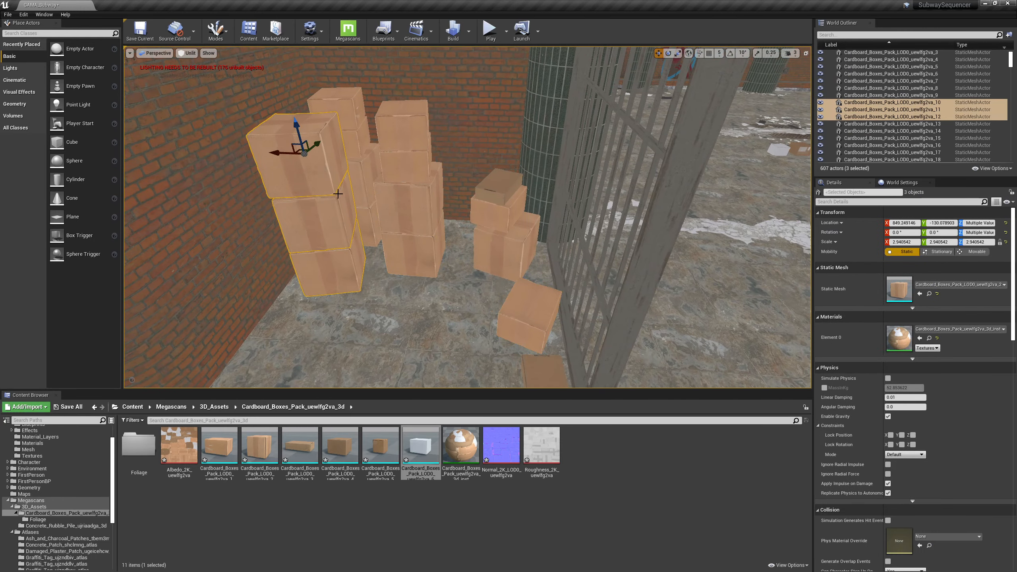
{"action": "left_click_drag", "start_coordinate": [321, 146], "coordinate": [296, 203], "text": "alt"}
{"action": "left_click_drag", "start_coordinate": [218, 201], "coordinate": [338, 204]}
{"action": "left_click", "coordinate": [358, 238]}
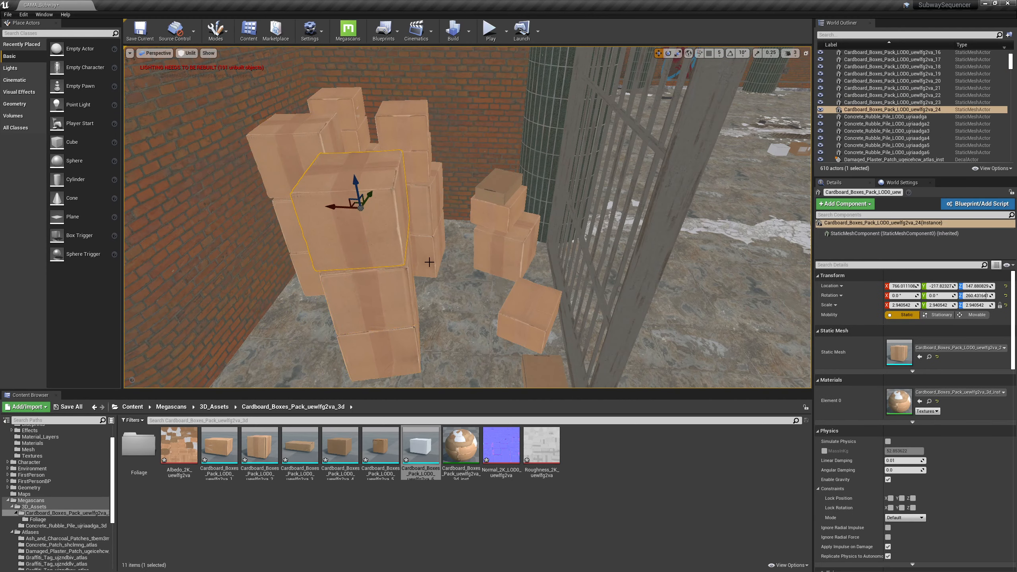
{"action": "key", "text": "Delete"}
Select both boxes of the new two-box stack and duplicate them further out toward the platform edge
{"action": "right_click_drag", "start_coordinate": [416, 253], "coordinate": [385, 252]}
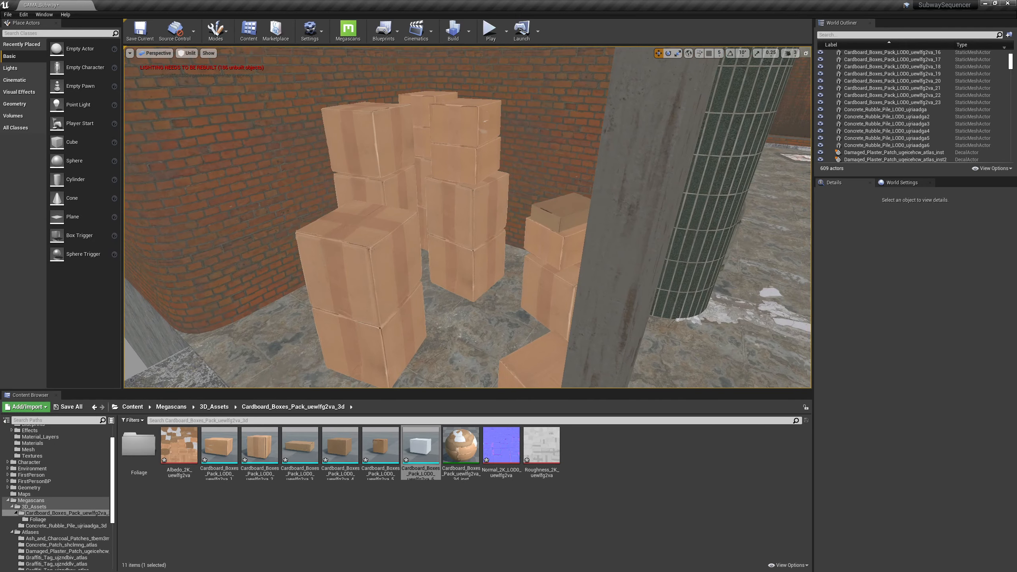
{"action": "left_click", "coordinate": [397, 340]}
{"action": "left_click", "coordinate": [397, 306], "text": "ctrl"}
{"action": "left_click_drag", "start_coordinate": [380, 248], "coordinate": [412, 228]}
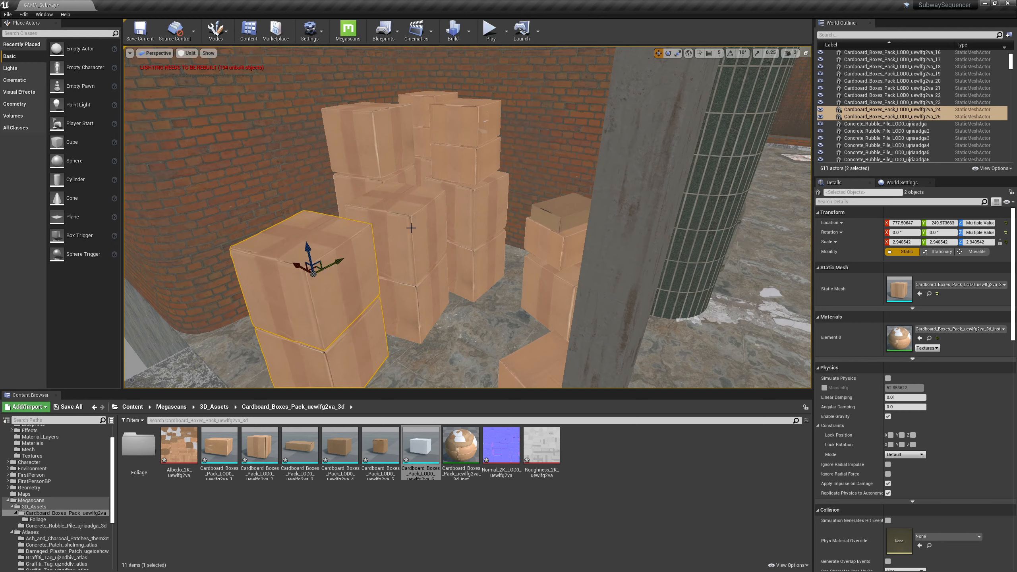
Delete the top box of the outermost stack and put a duplicate of a medium box in its place
{"action": "left_click", "coordinate": [463, 170]}
{"action": "left_click", "coordinate": [305, 273]}
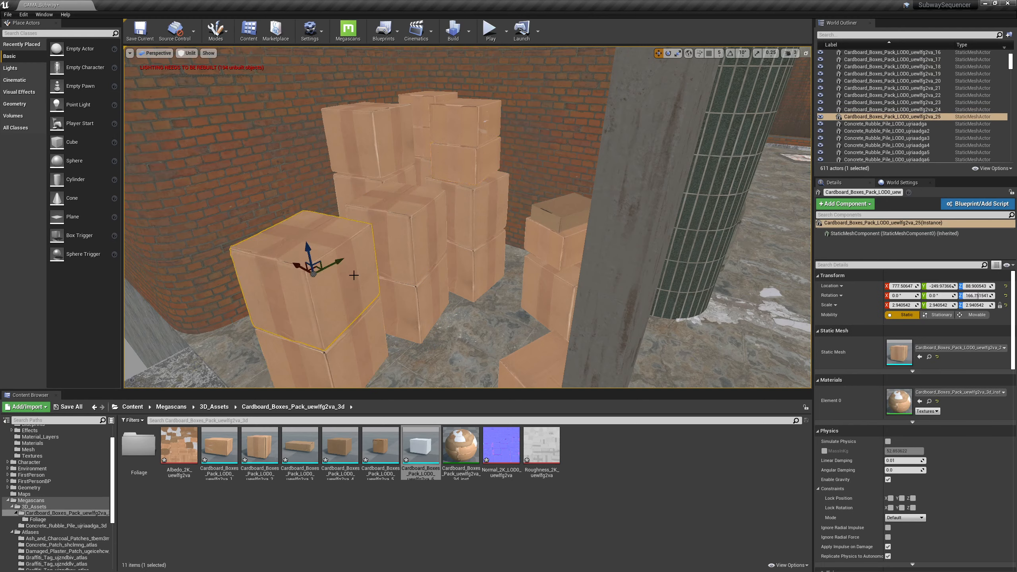
{"action": "key", "text": "Delete"}
{"action": "left_click", "coordinate": [451, 172]}
{"action": "left_click_drag", "start_coordinate": [480, 155], "coordinate": [323, 227], "text": "alt"}
{"action": "key", "text": "End"}
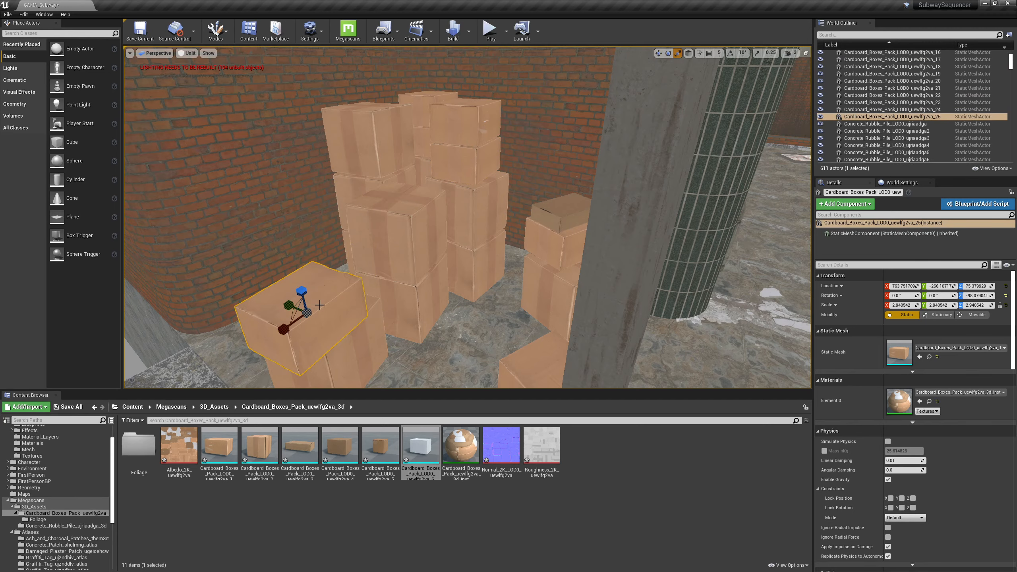
Enlarge the duplicated medium box uniformly to a scale of about 4.27 and lower it to the floor
{"action": "left_click_drag", "start_coordinate": [301, 290], "coordinate": [324, 273]}
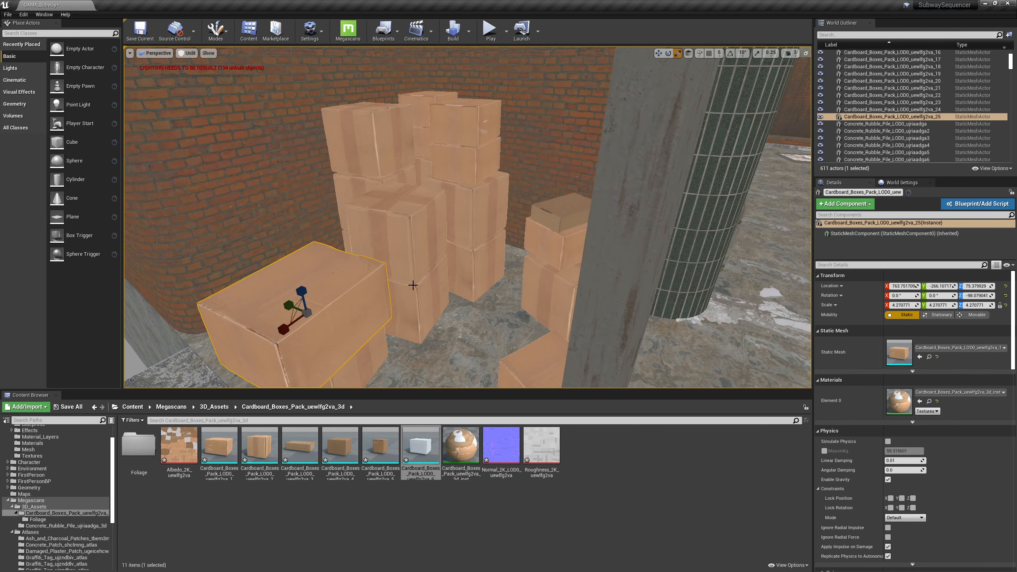
{"action": "right_click_drag", "start_coordinate": [414, 285], "coordinate": [360, 254]}
{"action": "key", "text": "w"}
{"action": "left_click_drag", "start_coordinate": [285, 204], "coordinate": [303, 288]}
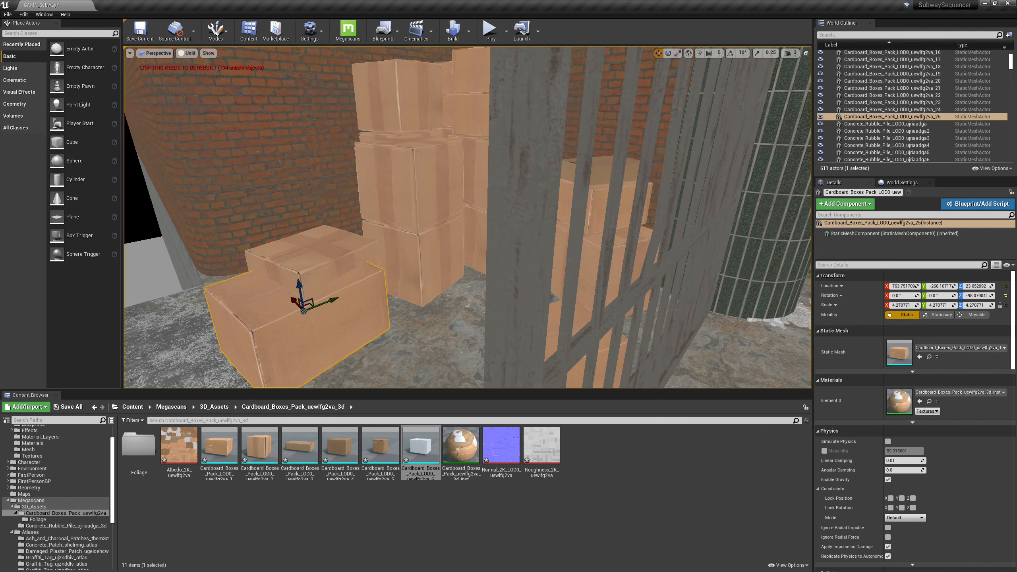
Raise the tall box out of the enlarged box and position it on top
{"action": "left_click", "coordinate": [311, 258]}
{"action": "left_click_drag", "start_coordinate": [313, 251], "coordinate": [304, 190]}
{"action": "left_click_drag", "start_coordinate": [339, 219], "coordinate": [306, 220]}
{"action": "key", "text": "a"}
{"action": "right_click_drag", "start_coordinate": [363, 219], "coordinate": [464, 223]}
{"action": "key", "text": "s"}
{"action": "left_click_drag", "start_coordinate": [315, 219], "coordinate": [375, 236]}
Select the enlarged box together with the box on top, move the pair to the gate's open end and rotate it slightly
{"action": "left_click", "coordinate": [383, 303], "text": "ctrl"}
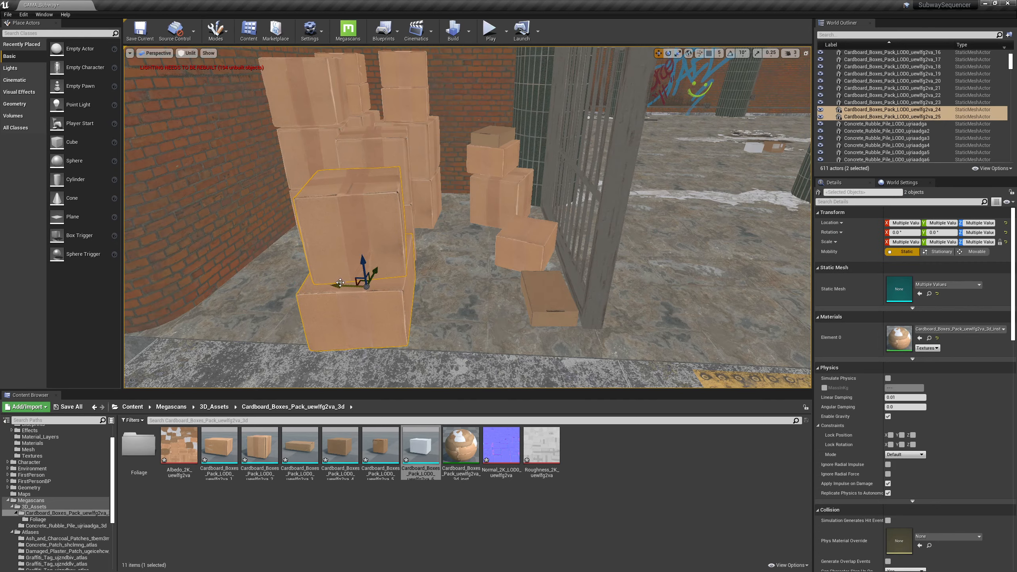
{"action": "left_click_drag", "start_coordinate": [341, 283], "coordinate": [445, 288]}
{"action": "right_click_drag", "start_coordinate": [446, 288], "coordinate": [353, 306]}
{"action": "key", "text": "d"}
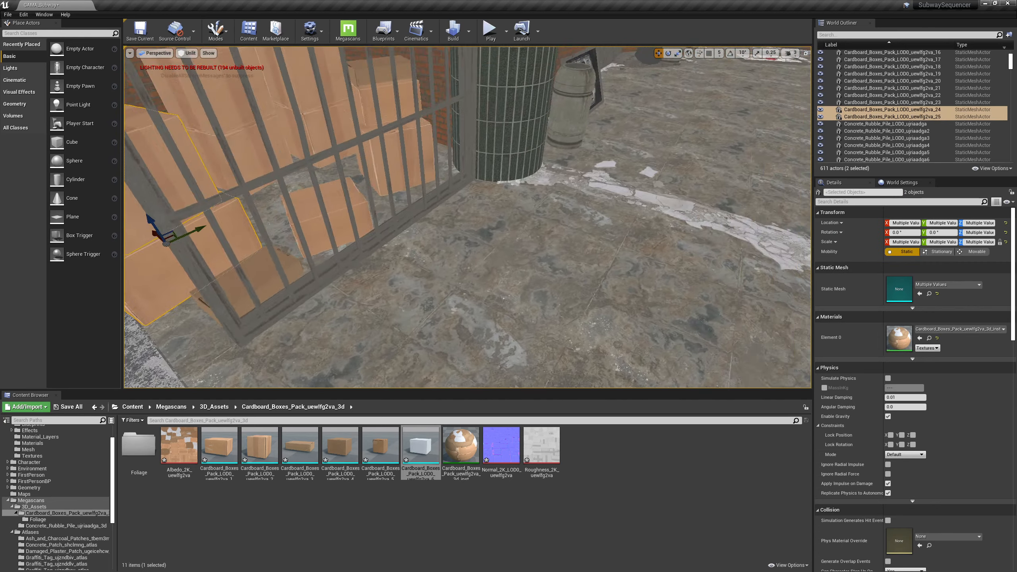
{"action": "key", "text": "f"}
{"action": "left_click_drag", "start_coordinate": [530, 252], "coordinate": [469, 245]}
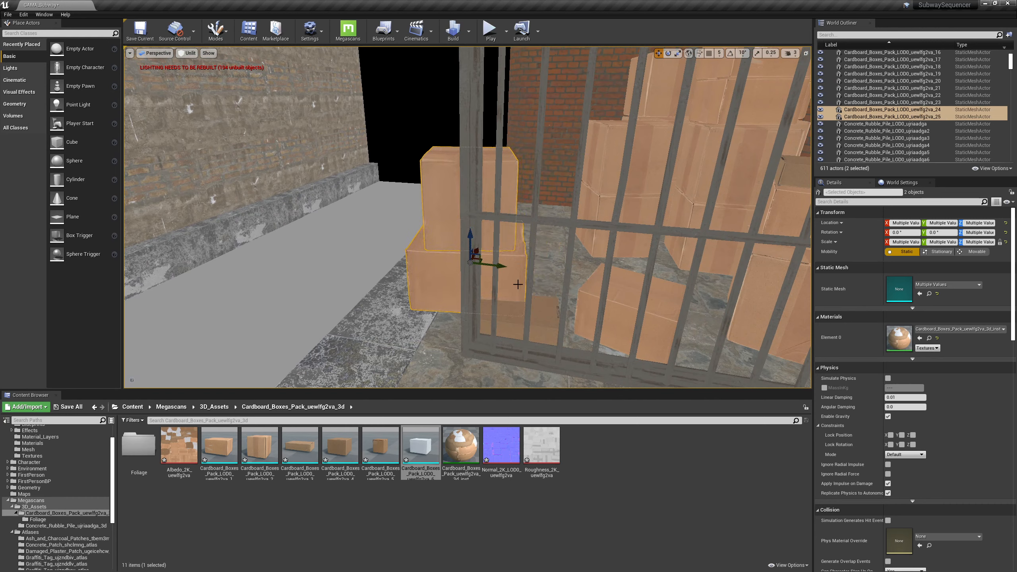
{"action": "key", "text": "e"}
{"action": "left_click_drag", "start_coordinate": [498, 281], "coordinate": [480, 267]}
{"action": "key", "text": "w"}
Shift the flat box and the loose medium box slightly along the inside of the gate
{"action": "left_click", "coordinate": [537, 310]}
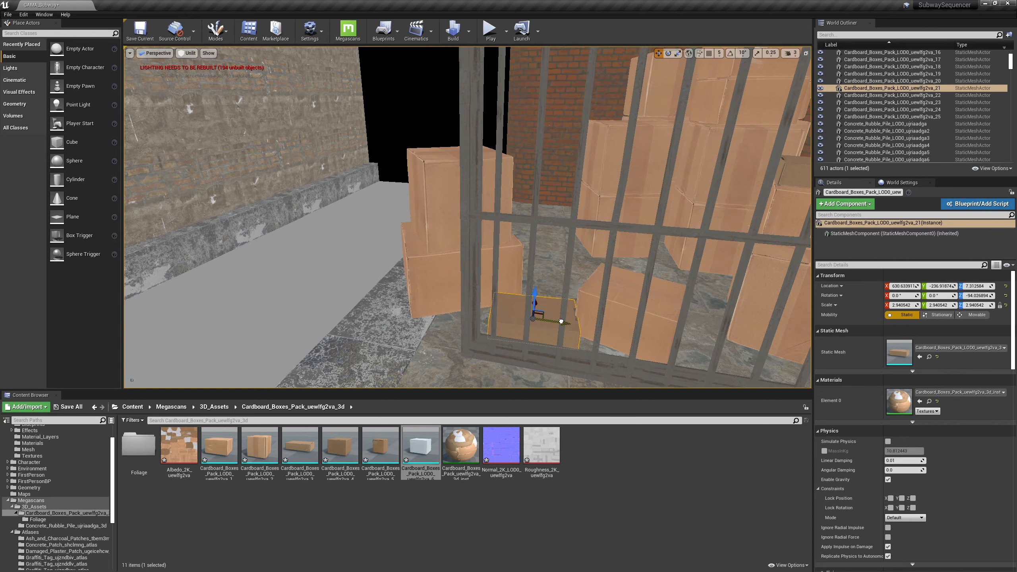
{"action": "left_click", "coordinate": [638, 318]}
{"action": "left_click_drag", "start_coordinate": [663, 315], "coordinate": [678, 319]}
Select the two-box stack behind the gate and move it away from the crowded stacks toward the open end
{"action": "right_click_drag", "start_coordinate": [679, 319], "coordinate": [649, 215]}
{"action": "left_click", "coordinate": [481, 234]}
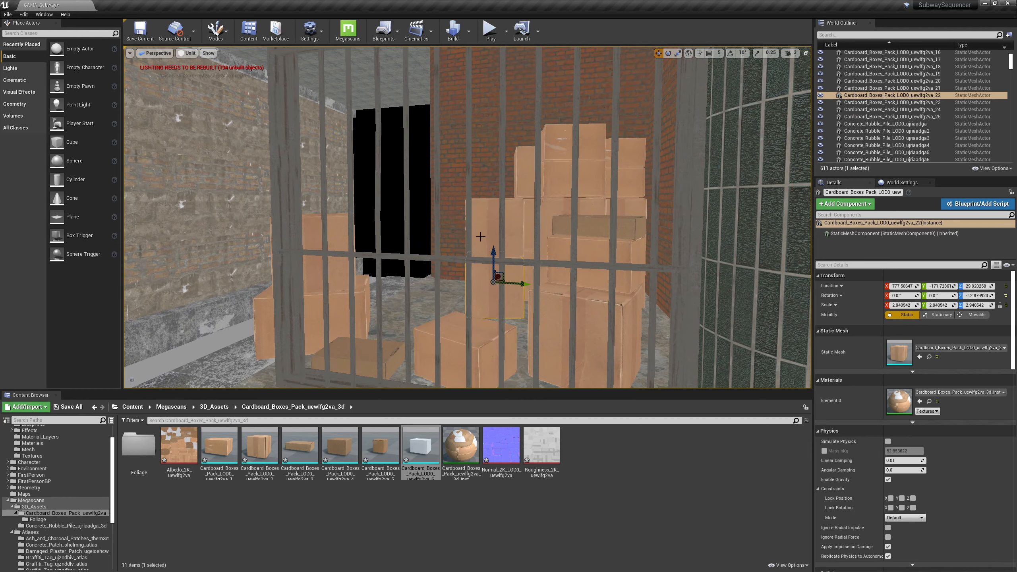
{"action": "left_click", "coordinate": [497, 254], "text": "ctrl"}
{"action": "left_click_drag", "start_coordinate": [518, 225], "coordinate": [418, 238]}
Select the three boxes of the tall wall stack and move it along the brick wall, away from the corner
{"action": "left_click", "coordinate": [515, 279]}
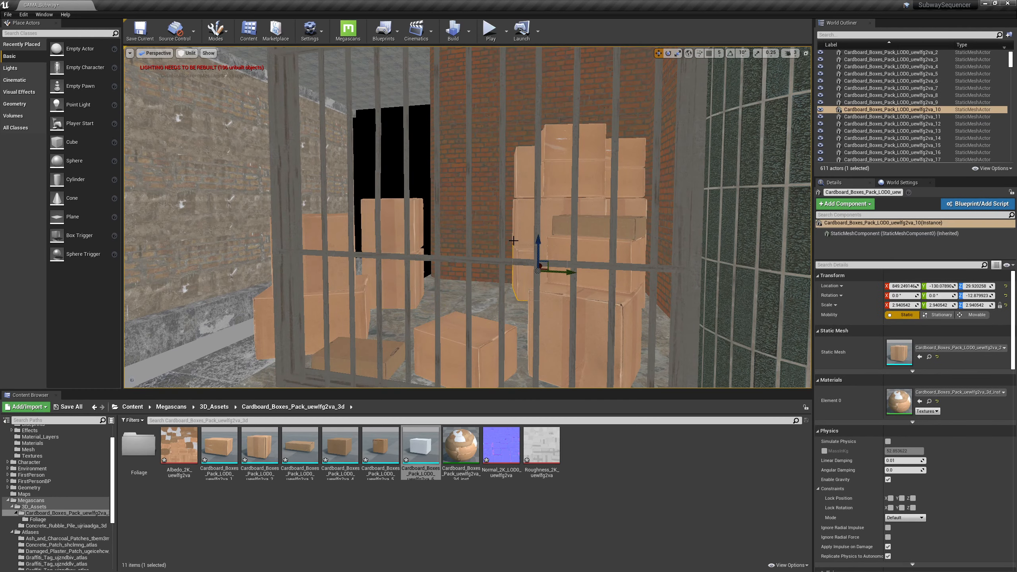
{"action": "left_click", "coordinate": [517, 235], "text": "ctrl"}
{"action": "left_click", "coordinate": [533, 191], "text": "ctrl"}
{"action": "left_click_drag", "start_coordinate": [566, 172], "coordinate": [486, 184]}
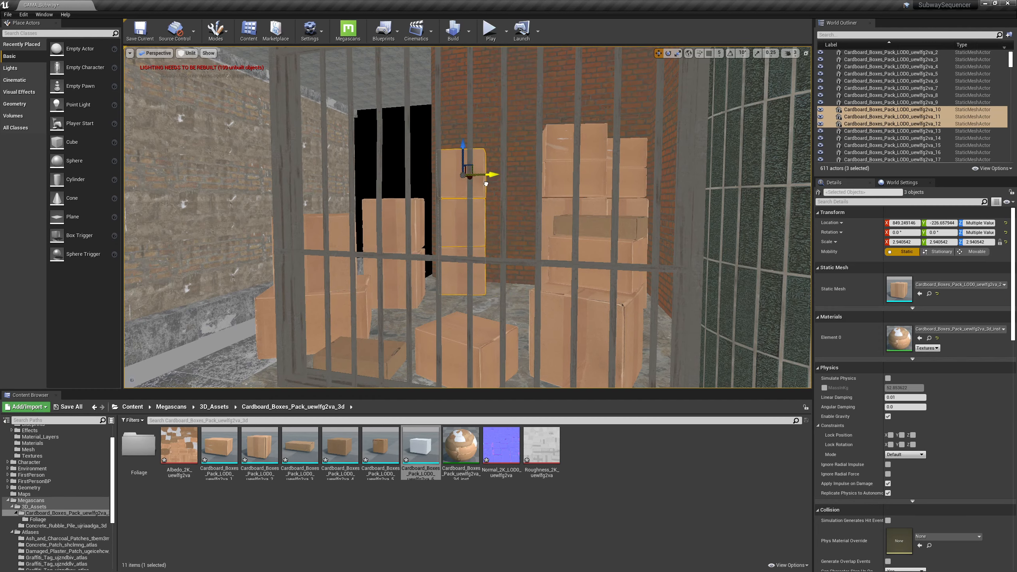
Select the four boxes of the mixed stack topped by medium boxes and move it into the open middle area near the gate
{"action": "left_click", "coordinate": [560, 154]}
{"action": "left_click", "coordinate": [562, 182], "text": "ctrl"}
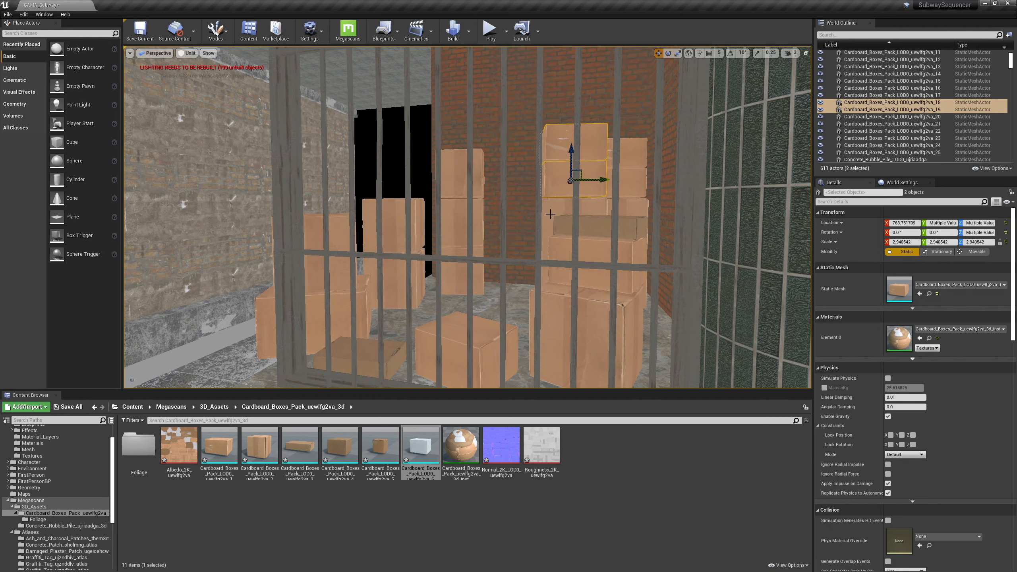
{"action": "left_click", "coordinate": [550, 214], "text": "ctrl"}
{"action": "right_click_drag", "start_coordinate": [549, 214], "coordinate": [572, 216]}
{"action": "left_click_drag", "start_coordinate": [539, 225], "coordinate": [460, 225]}
{"action": "key", "text": "ctrl+z"}
{"action": "right_click_drag", "start_coordinate": [479, 261], "coordinate": [468, 270]}
{"action": "left_click", "coordinate": [489, 268], "text": "ctrl"}
{"action": "mouse_move", "coordinate": [539, 246]}
{"action": "right_mouse_down"}
{"action": "mouse_move", "coordinate": [552, 258]}
{"action": "mouse_move", "coordinate": [541, 260]}
{"action": "right_mouse_up"}
{"action": "left_click_drag", "start_coordinate": [575, 191], "coordinate": [508, 195]}
{"action": "right_click_drag", "start_coordinate": [519, 190], "coordinate": [420, 230]}
{"action": "left_click_drag", "start_coordinate": [385, 244], "coordinate": [467, 256]}
Duplicate three boxes of the corner stack into the gap beside it along the brick wall
{"action": "left_click", "coordinate": [387, 184]}
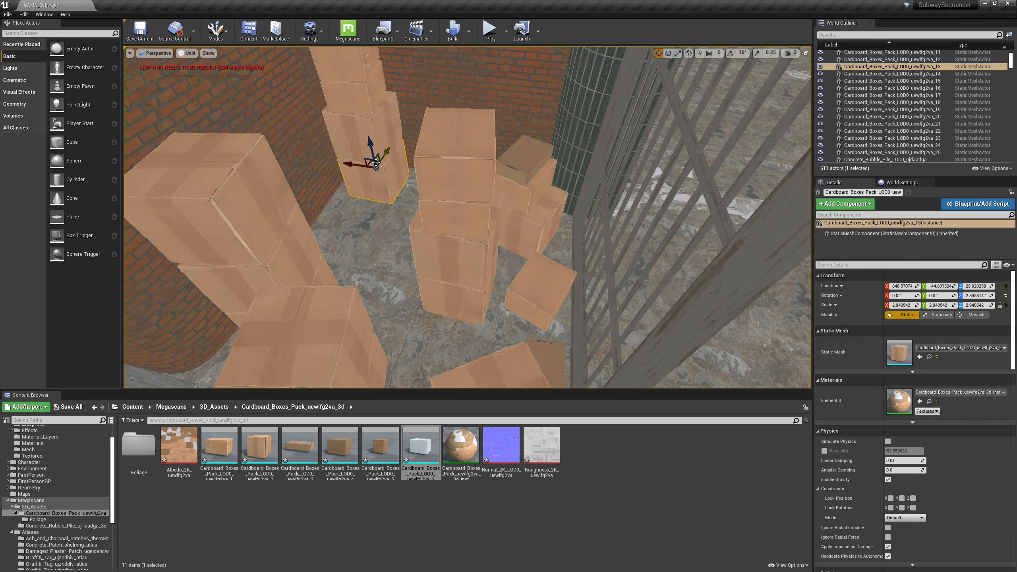
{"action": "left_click", "coordinate": [365, 135], "text": "ctrl"}
{"action": "left_click", "coordinate": [347, 91], "text": "ctrl"}
{"action": "left_click_drag", "start_coordinate": [367, 74], "coordinate": [347, 133], "text": "alt"}
{"action": "left_click_drag", "start_coordinate": [282, 150], "coordinate": [302, 150]}
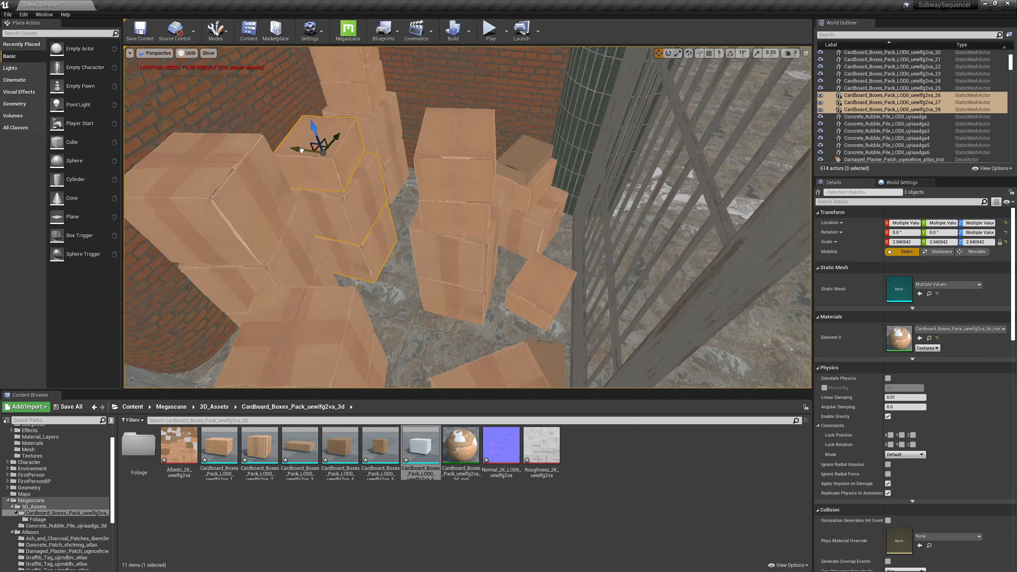
Duplicate the three-box short stack toward the back wall and rotate the copy around its vertical axis
{"action": "mouse_move", "coordinate": [511, 225]}
{"action": "right_mouse_down"}
{"action": "mouse_move", "coordinate": [537, 273]}
{"action": "mouse_move", "coordinate": [528, 276]}
{"action": "mouse_move", "coordinate": [510, 248]}
{"action": "mouse_move", "coordinate": [527, 218]}
{"action": "right_mouse_up"}
{"action": "left_click", "coordinate": [526, 285]}
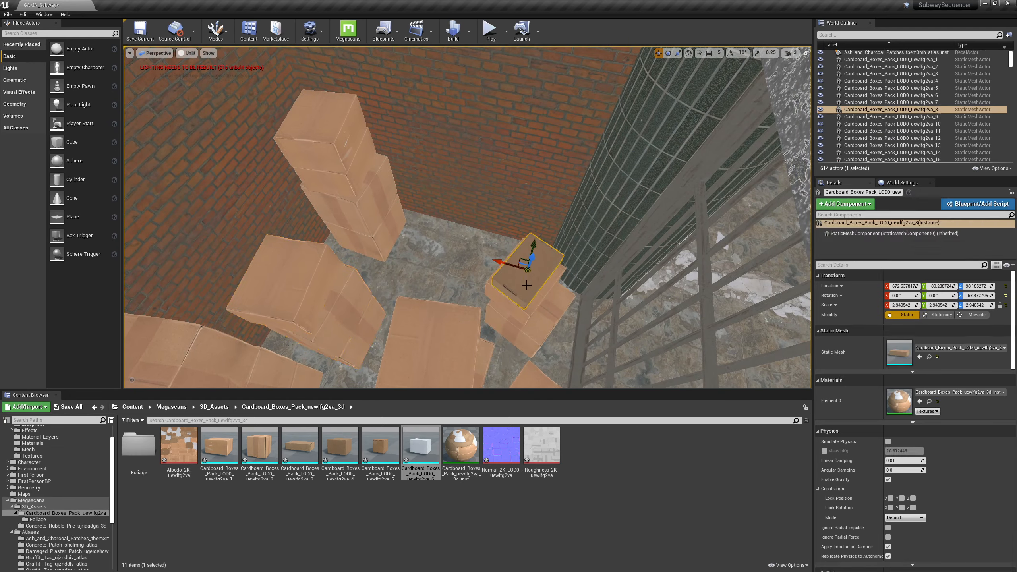
{"action": "key", "text": "ctrl+z"}
{"action": "left_click_drag", "start_coordinate": [516, 302], "coordinate": [427, 245], "text": "alt"}
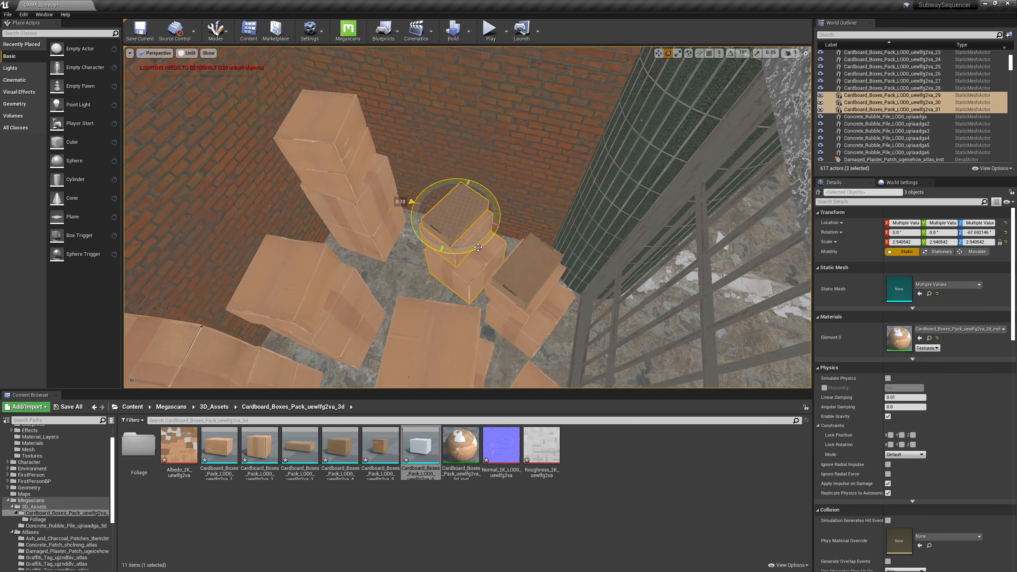
{"action": "right_click_drag", "start_coordinate": [467, 240], "coordinate": [345, 189]}
{"action": "right_click_drag", "start_coordinate": [575, 188], "coordinate": [582, 208]}
Delete the top medium box of the four-box stack in the middle
{"action": "left_click", "coordinate": [365, 86]}
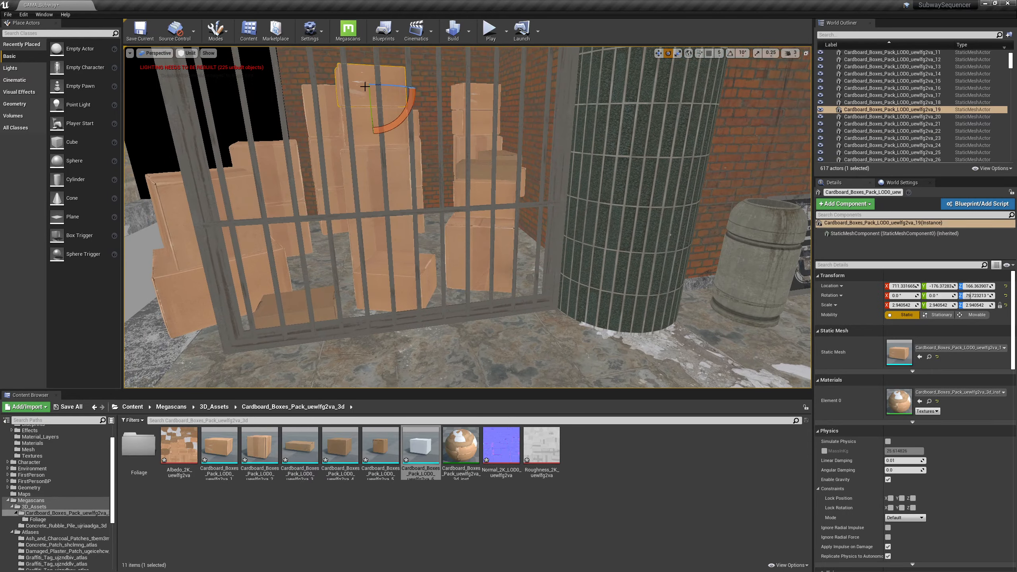
{"action": "key", "text": "Delete"}
{"action": "right_click_drag", "start_coordinate": [426, 174], "coordinate": [466, 216]}
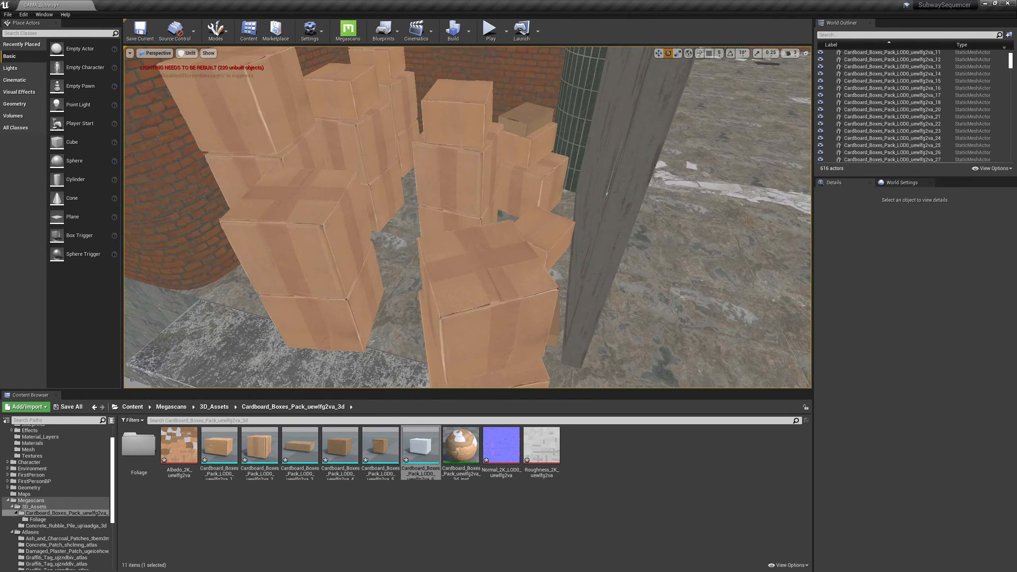
Select five assorted boxes from the floor and stack tops near the gate and duplicate them toward the brick wall
{"action": "left_click", "coordinate": [491, 263]}
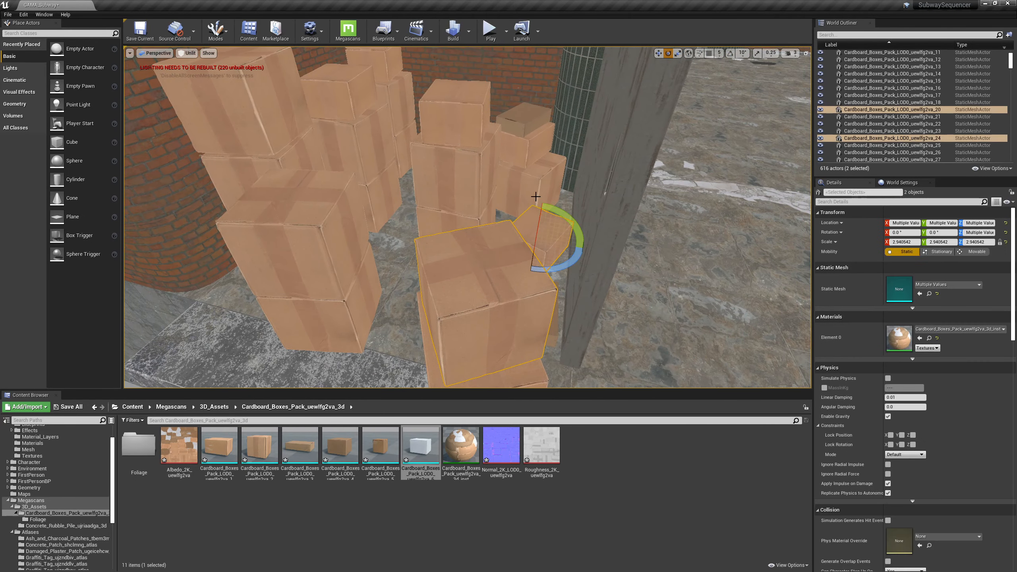
{"action": "left_click", "coordinate": [531, 125], "text": "ctrl"}
{"action": "right_click_drag", "start_coordinate": [571, 138], "coordinate": [600, 181]}
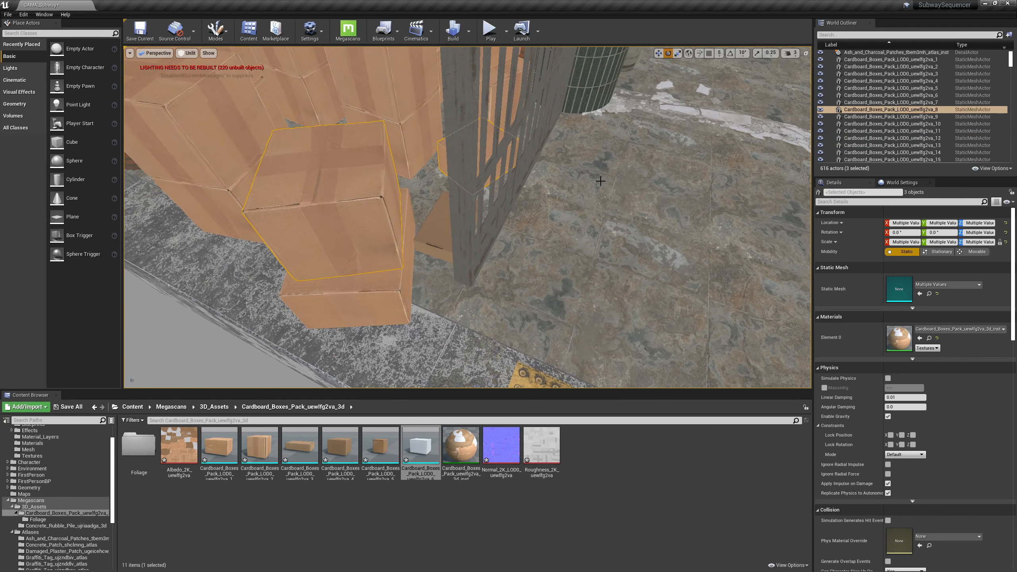
{"action": "left_click", "coordinate": [442, 227]}
{"action": "right_click_drag", "start_coordinate": [443, 227], "coordinate": [556, 197]}
{"action": "left_click", "coordinate": [442, 181], "text": "ctrl"}
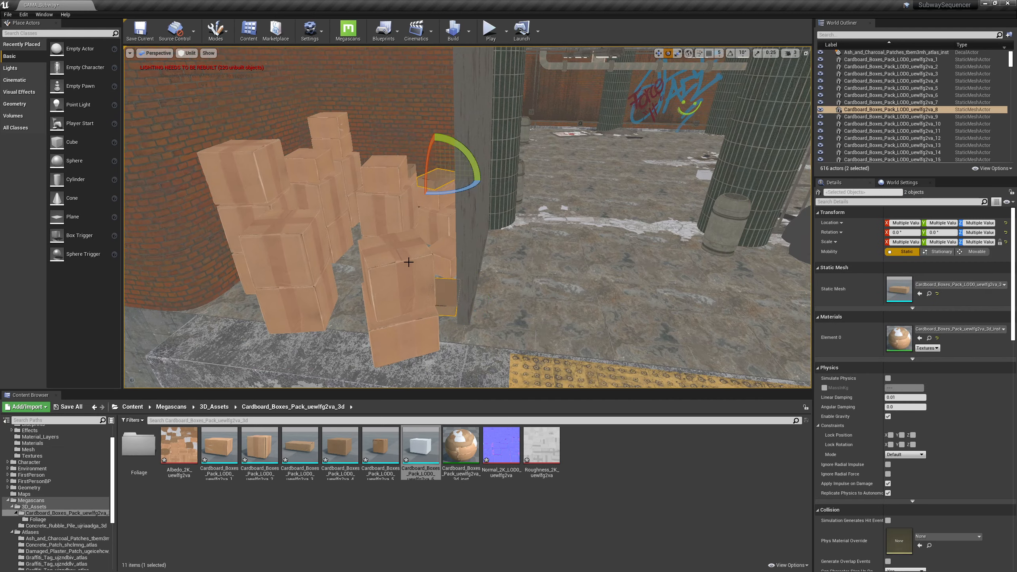
{"action": "left_click", "coordinate": [404, 250], "text": "ctrl"}
{"action": "left_click", "coordinate": [386, 176], "text": "ctrl"}
{"action": "right_click_drag", "start_coordinate": [446, 232], "coordinate": [483, 232]}
{"action": "left_click", "coordinate": [493, 289], "text": "ctrl"}
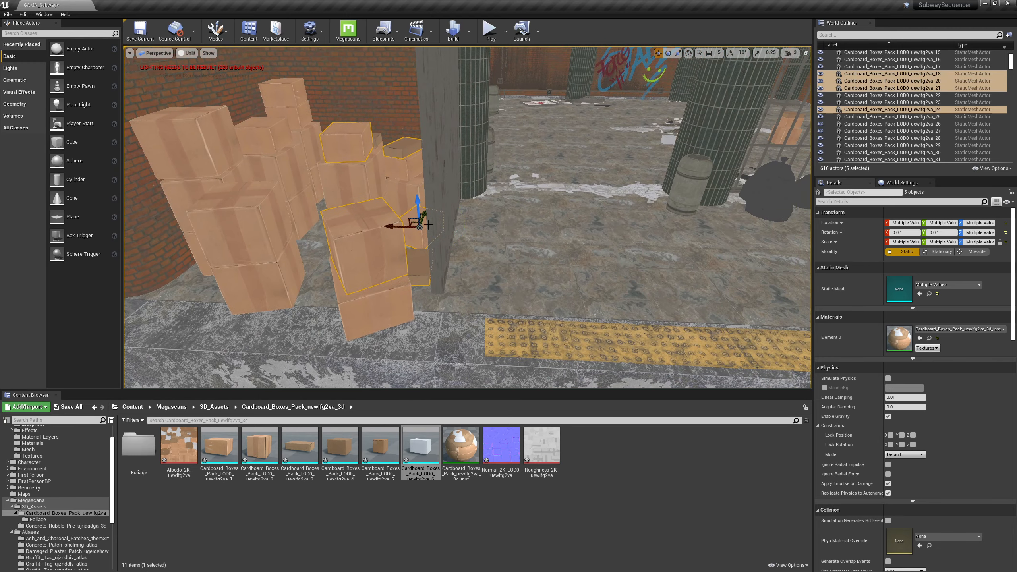
{"action": "left_click_drag", "start_coordinate": [392, 228], "coordinate": [285, 207], "text": "alt"}
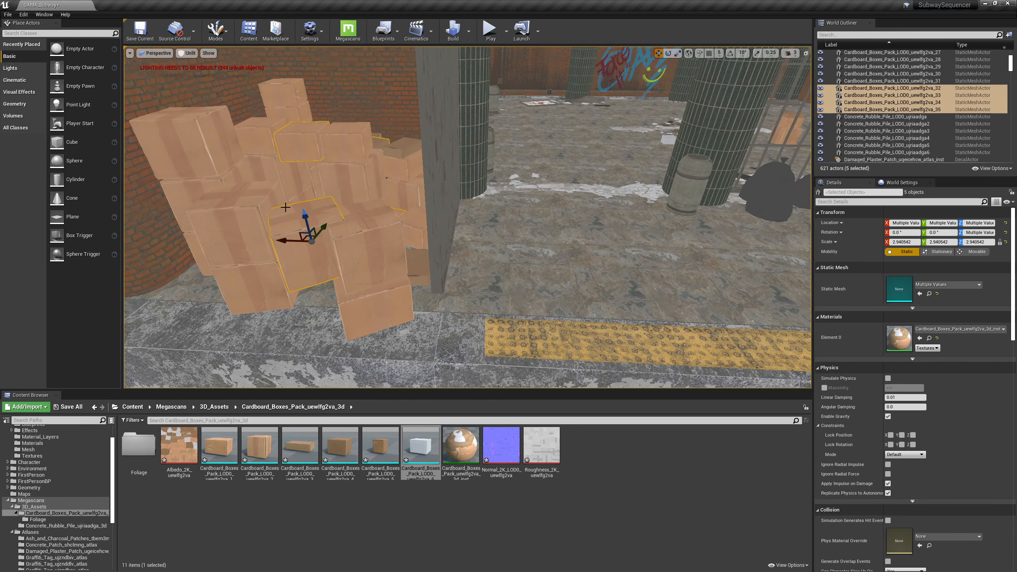
Raise the five duplicated boxes high above the existing stacks
{"action": "right_click_drag", "start_coordinate": [307, 217], "coordinate": [306, 173]}
{"action": "left_click_drag", "start_coordinate": [327, 217], "coordinate": [318, 72]}
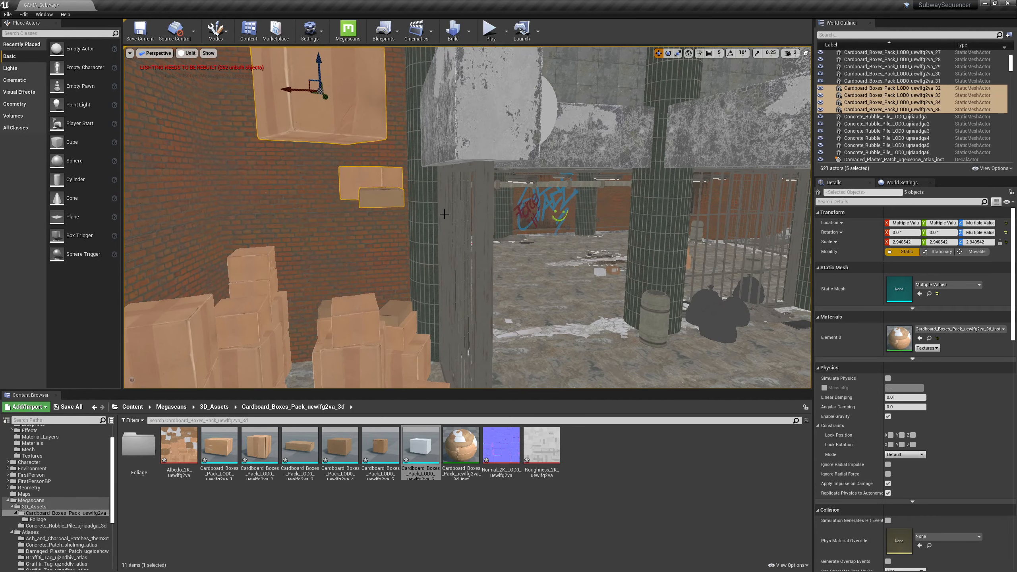
{"action": "right_click_drag", "start_coordinate": [318, 71], "coordinate": [280, 68]}
{"action": "mouse_move", "coordinate": [461, 226]}
{"action": "right_mouse_down"}
{"action": "mouse_move", "coordinate": [480, 232]}
{"action": "mouse_move", "coordinate": [468, 229]}
{"action": "right_mouse_up"}
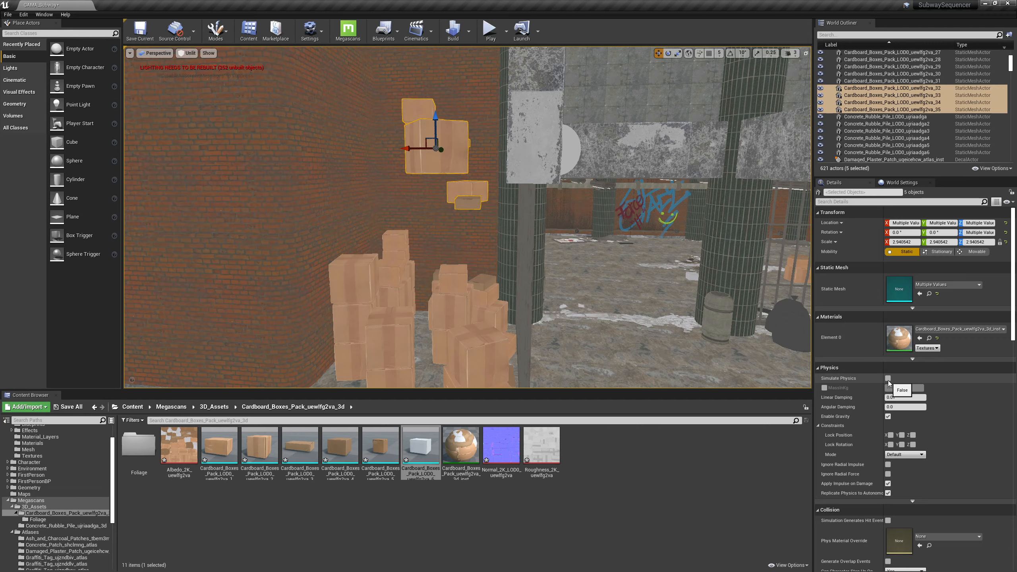
Enable Simulate Physics on the five raised boxes and start a simulation so they fall onto the stacks
{"action": "right_click_drag", "start_coordinate": [667, 266], "coordinate": [595, 266]}
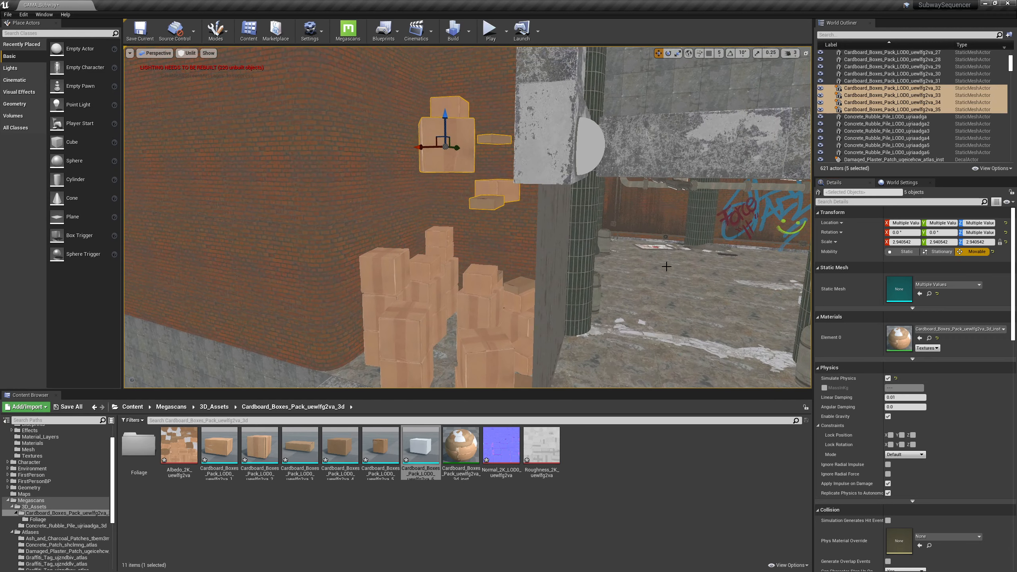
{"action": "left_click", "coordinate": [507, 34]}
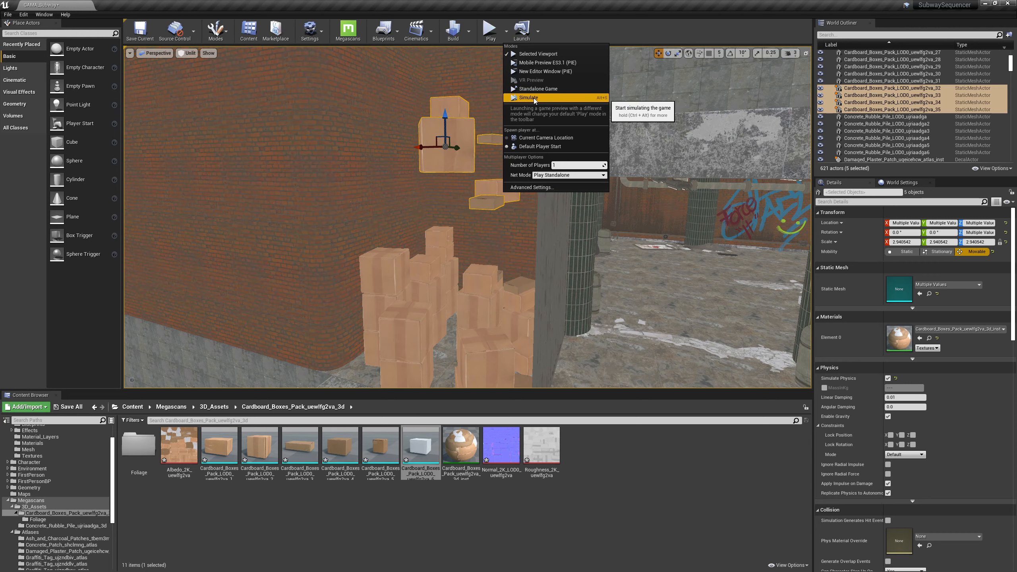
{"action": "left_click", "coordinate": [585, 97]}
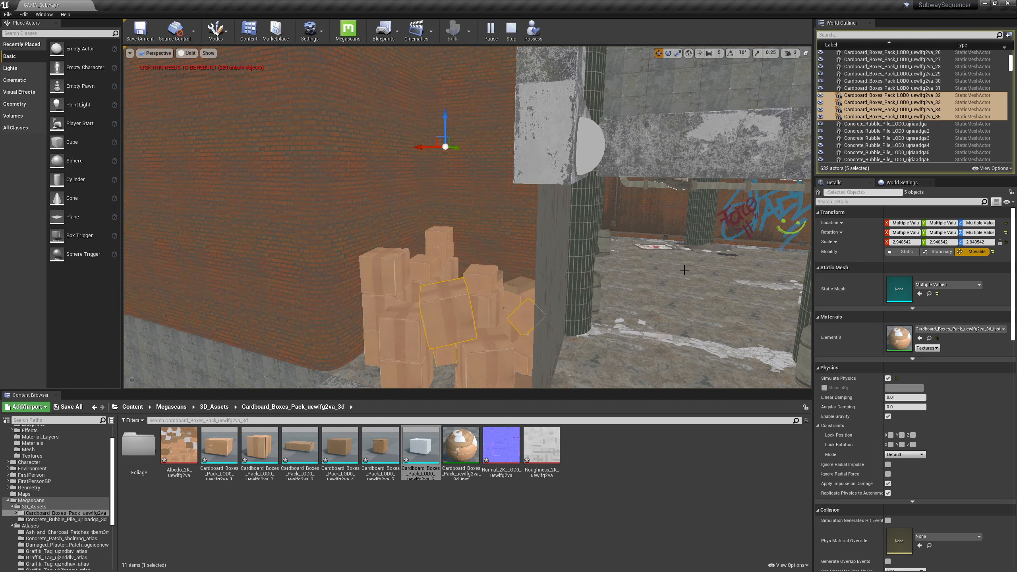
Examine how the dropped boxes settle from the gate side and stop the simulation
{"action": "mouse_move", "coordinate": [684, 270]}
{"action": "right_mouse_down"}
{"action": "mouse_move", "coordinate": [665, 304]}
{"action": "mouse_move", "coordinate": [684, 303]}
{"action": "mouse_move", "coordinate": [660, 303]}
{"action": "mouse_move", "coordinate": [676, 311]}
{"action": "mouse_move", "coordinate": [625, 299]}
{"action": "mouse_move", "coordinate": [713, 263]}
{"action": "mouse_move", "coordinate": [681, 264]}
{"action": "right_mouse_up"}
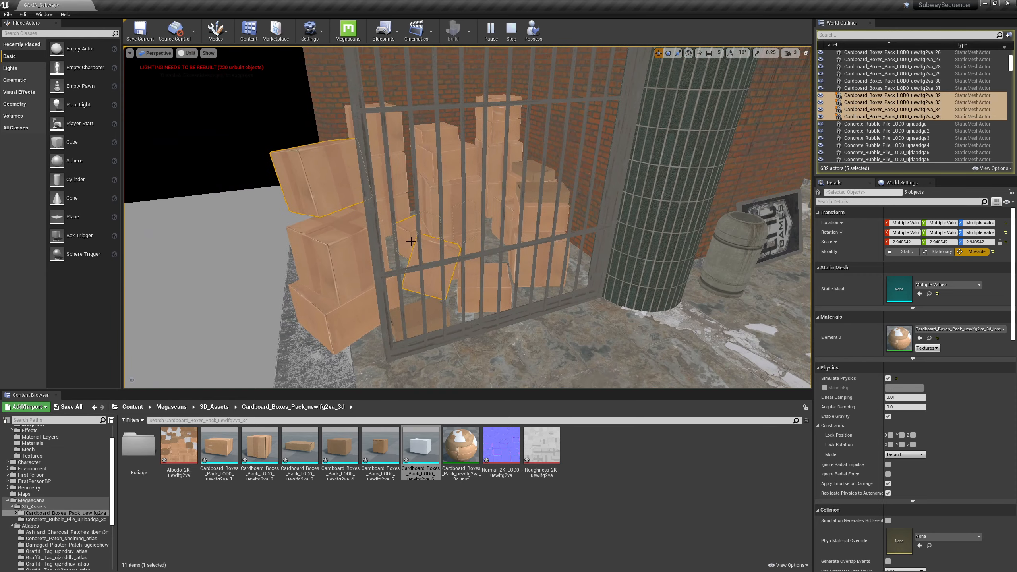
{"action": "right_click_drag", "start_coordinate": [408, 240], "coordinate": [438, 236]}
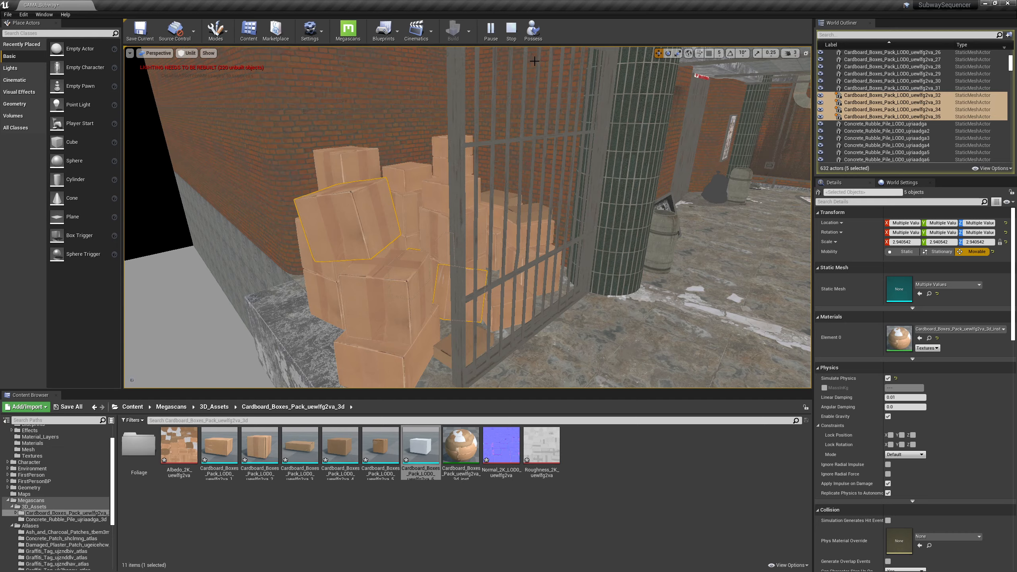
{"action": "left_click", "coordinate": [513, 34]}
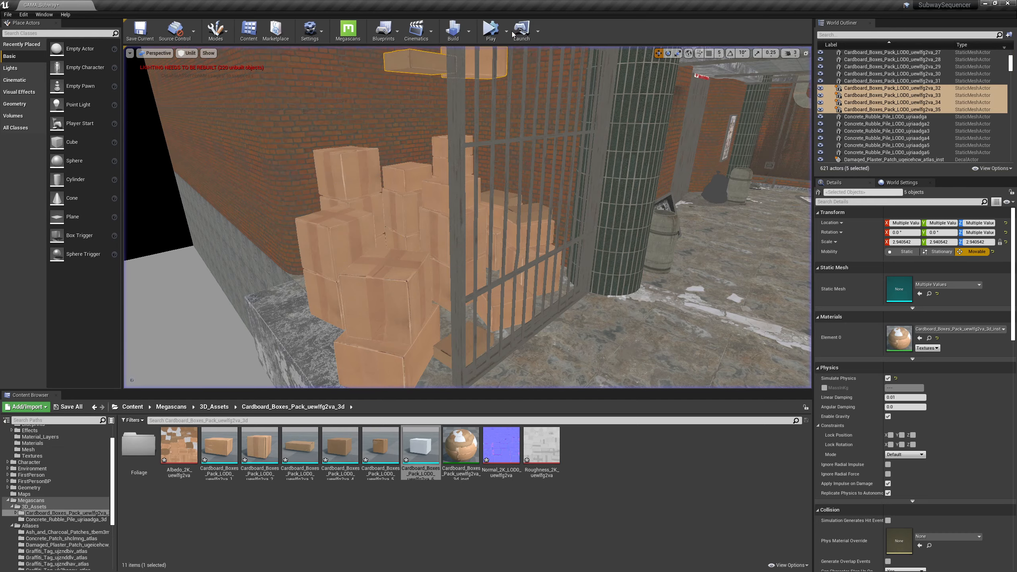
Simulate the five raised boxes falling onto the stacks again, keep their settled positions and stop the simulation
{"action": "right_click_drag", "start_coordinate": [486, 155], "coordinate": [496, 132]}
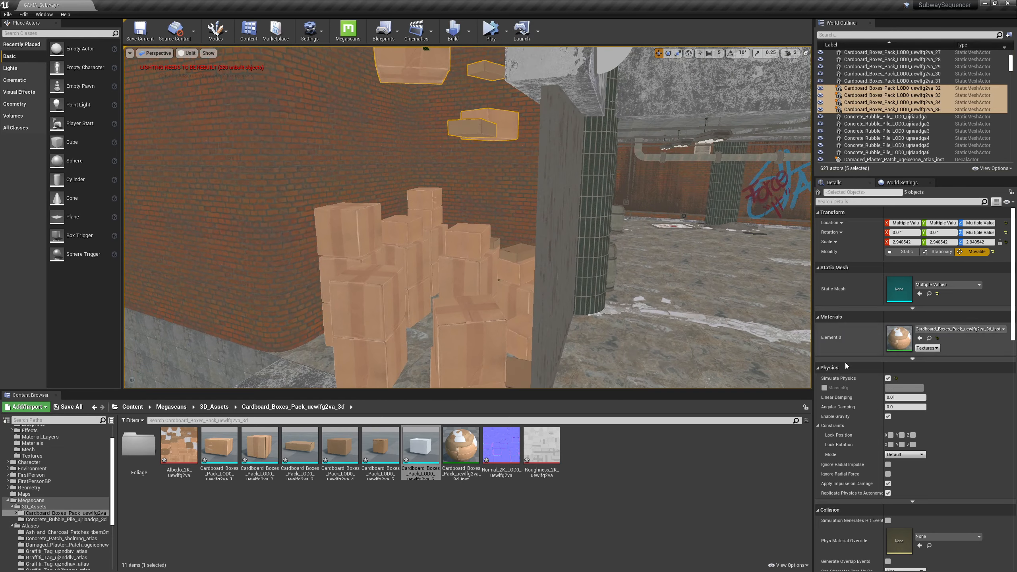
{"action": "mouse_move", "coordinate": [589, 252]}
{"action": "right_mouse_down"}
{"action": "mouse_move", "coordinate": [616, 252]}
{"action": "mouse_move", "coordinate": [590, 252]}
{"action": "right_mouse_up"}
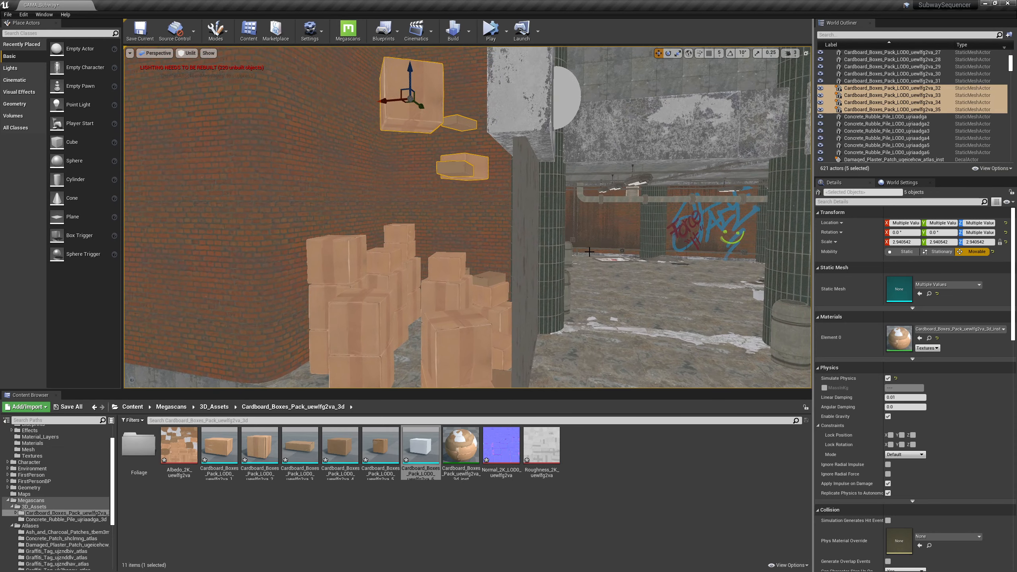
{"action": "right_click_drag", "start_coordinate": [545, 207], "coordinate": [545, 207]}
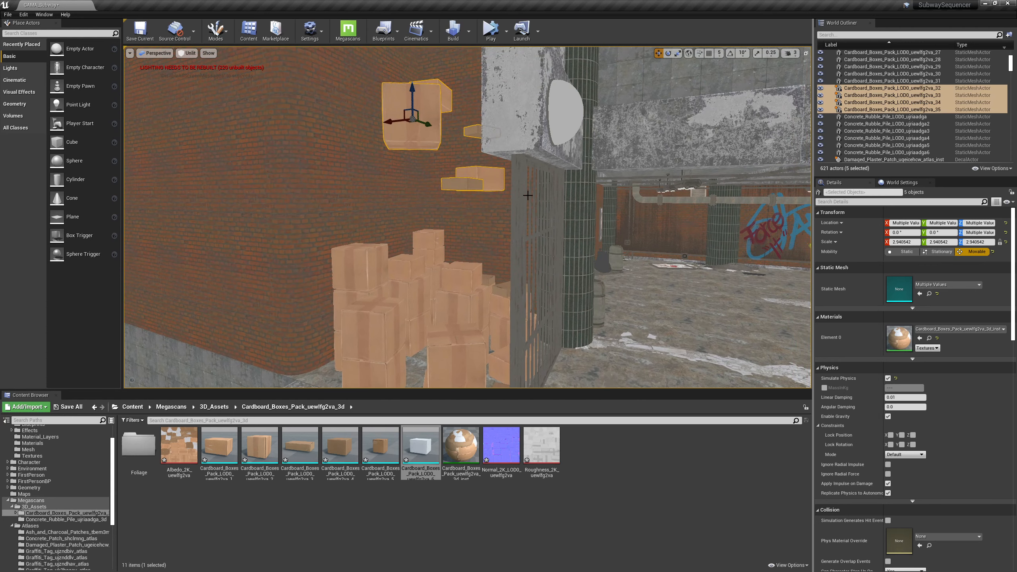
{"action": "left_click", "coordinate": [491, 32]}
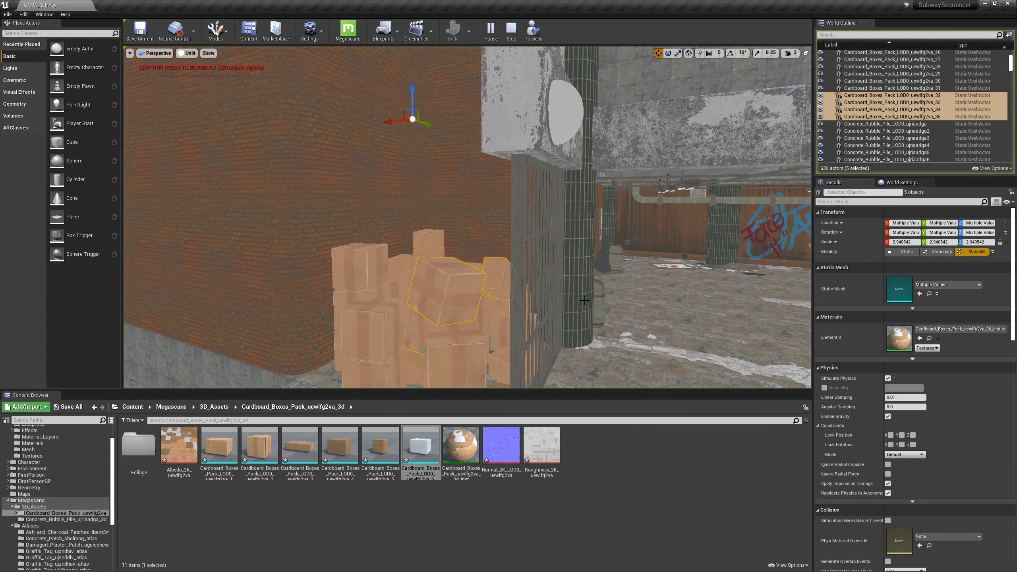
{"action": "mouse_move", "coordinate": [611, 324]}
{"action": "right_mouse_down"}
{"action": "mouse_move", "coordinate": [594, 335]}
{"action": "mouse_move", "coordinate": [622, 312]}
{"action": "right_mouse_up"}
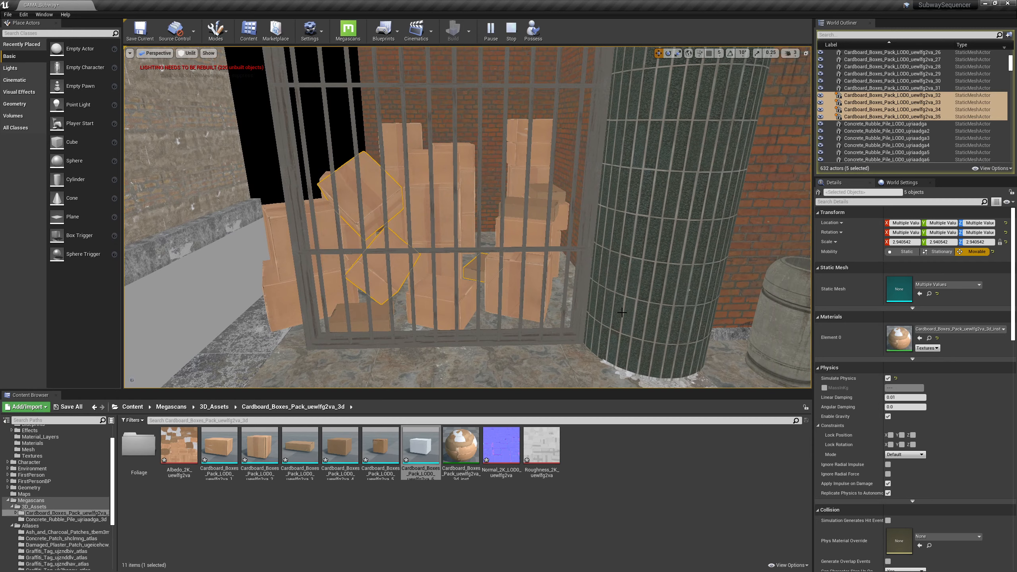
{"action": "key", "text": "k"}
{"action": "right_click_drag", "start_coordinate": [504, 215], "coordinate": [560, 200]}
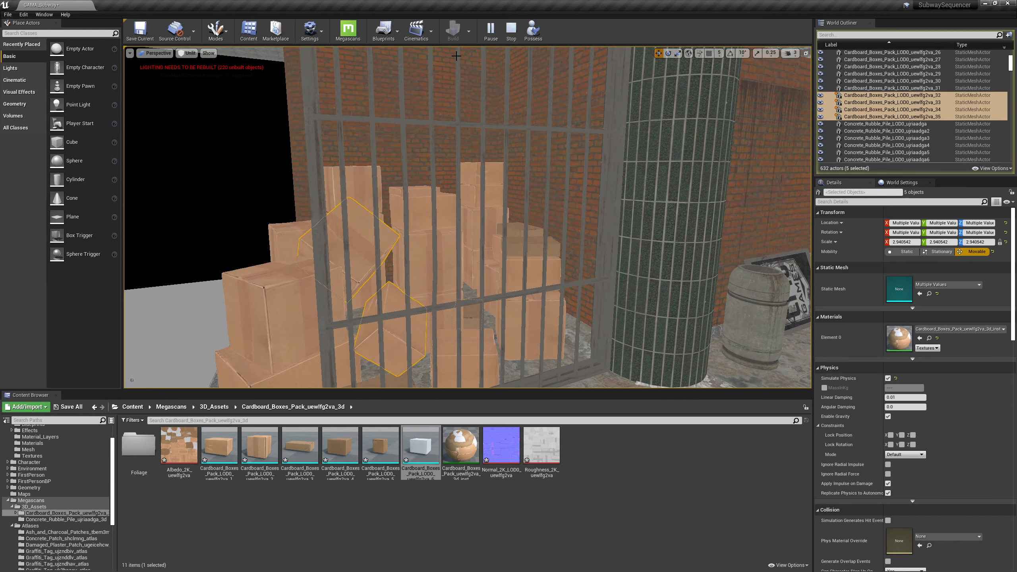
{"action": "left_click", "coordinate": [511, 30]}
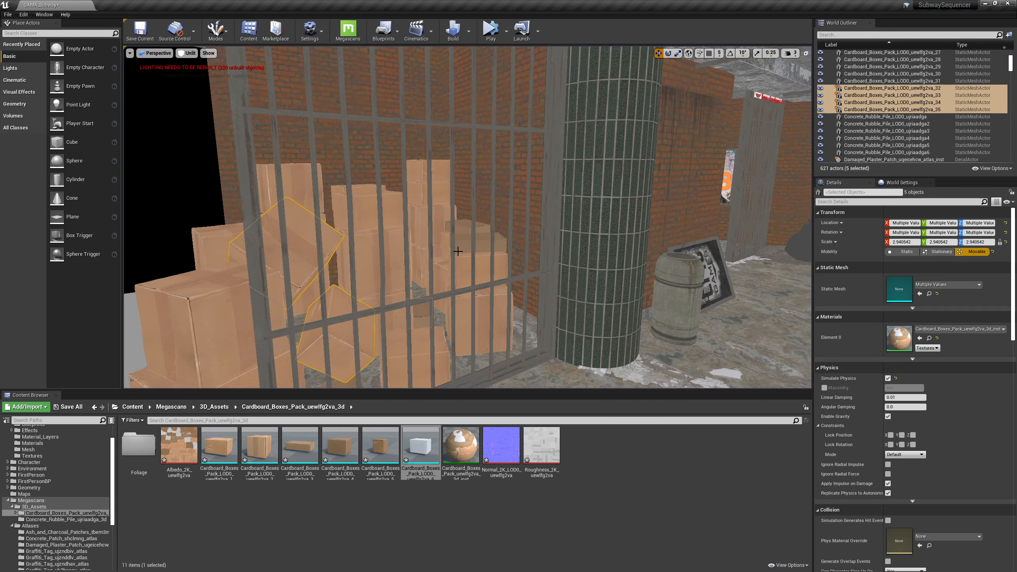
Turn off Simulate Physics for the five settled boxes
{"action": "right_click_drag", "start_coordinate": [616, 243], "coordinate": [593, 249]}
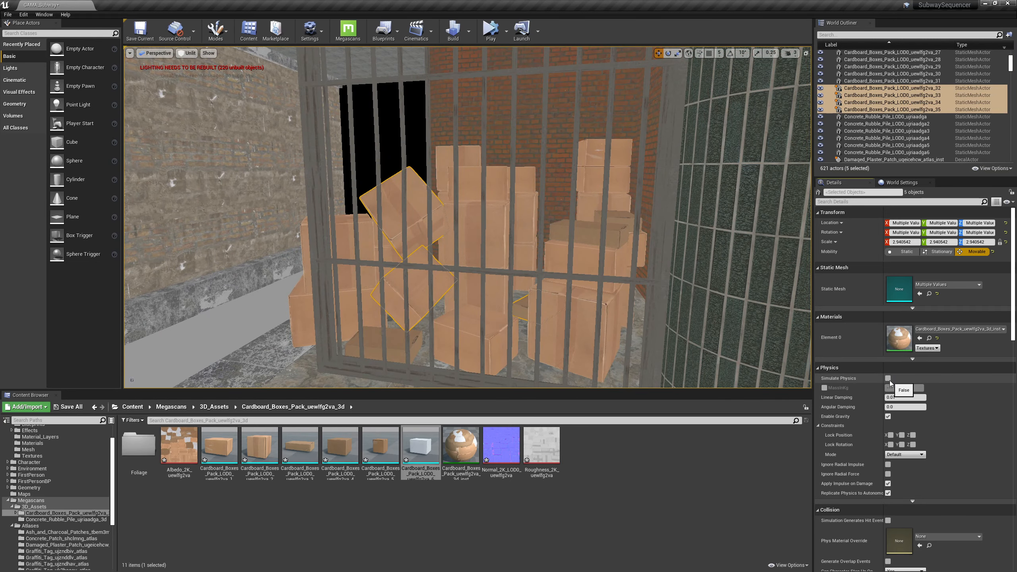
{"action": "right_click_drag", "start_coordinate": [540, 239], "coordinate": [540, 239]}
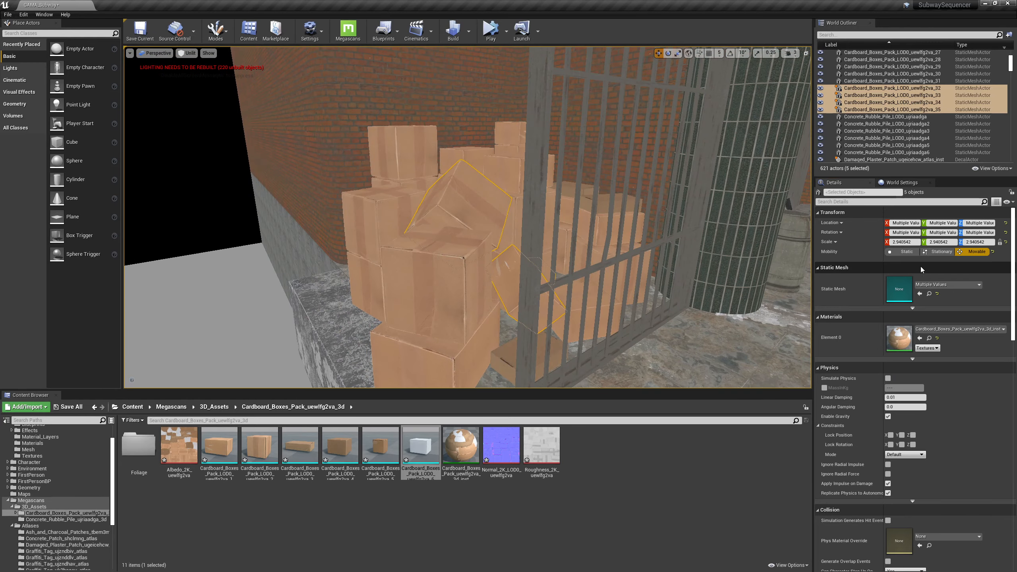
{"action": "right_click_drag", "start_coordinate": [624, 134], "coordinate": [624, 133]}
{"action": "right_click_drag", "start_coordinate": [683, 228], "coordinate": [683, 229]}
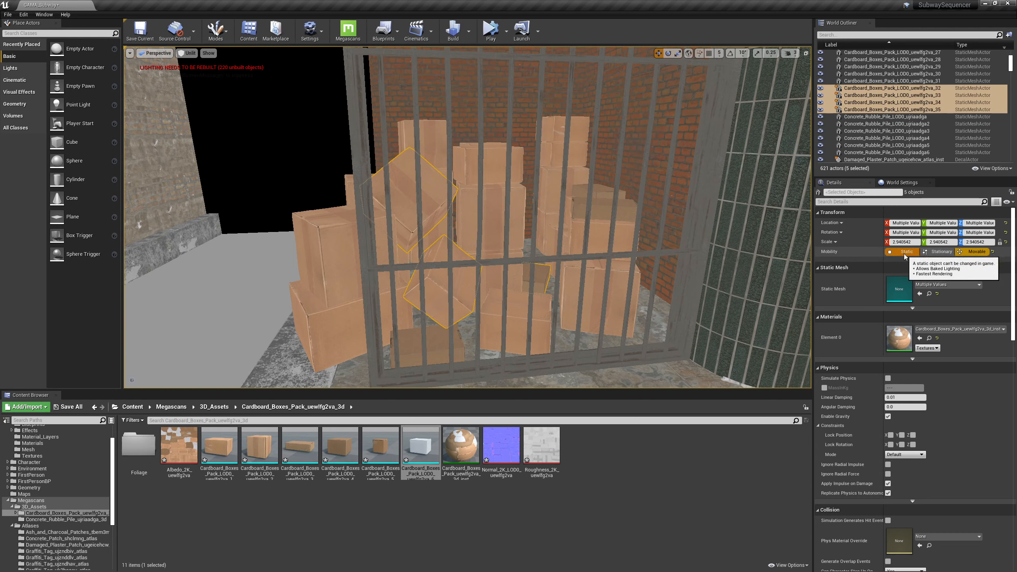
Switch the viewport to Brush Wireframe and locate the loose boxes hidden among the stacks and below the floor
{"action": "left_click", "coordinate": [194, 52]}
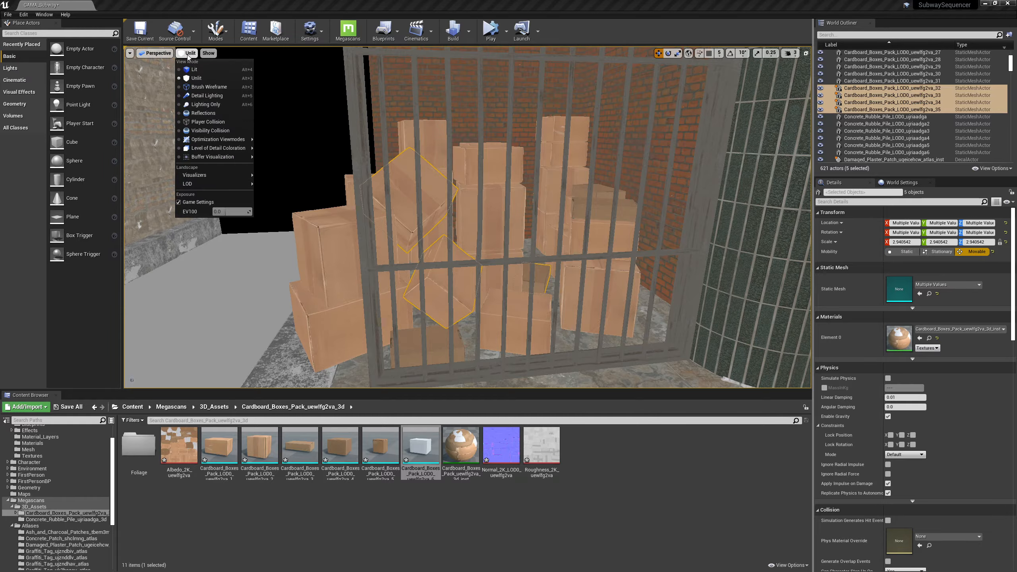
{"action": "left_click", "coordinate": [207, 86]}
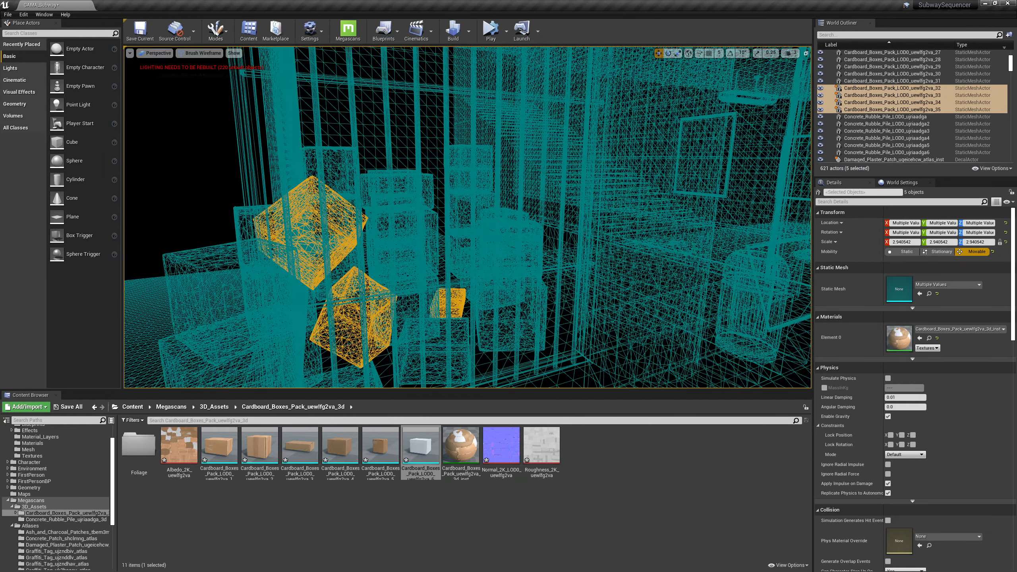
{"action": "mouse_move", "coordinate": [535, 173]}
{"action": "right_mouse_down"}
{"action": "mouse_move", "coordinate": [546, 178]}
{"action": "mouse_move", "coordinate": [485, 201]}
{"action": "mouse_move", "coordinate": [519, 208]}
{"action": "mouse_move", "coordinate": [506, 166]}
{"action": "mouse_move", "coordinate": [488, 170]}
{"action": "mouse_move", "coordinate": [535, 165]}
{"action": "right_mouse_up"}
{"action": "key", "text": "Escape"}
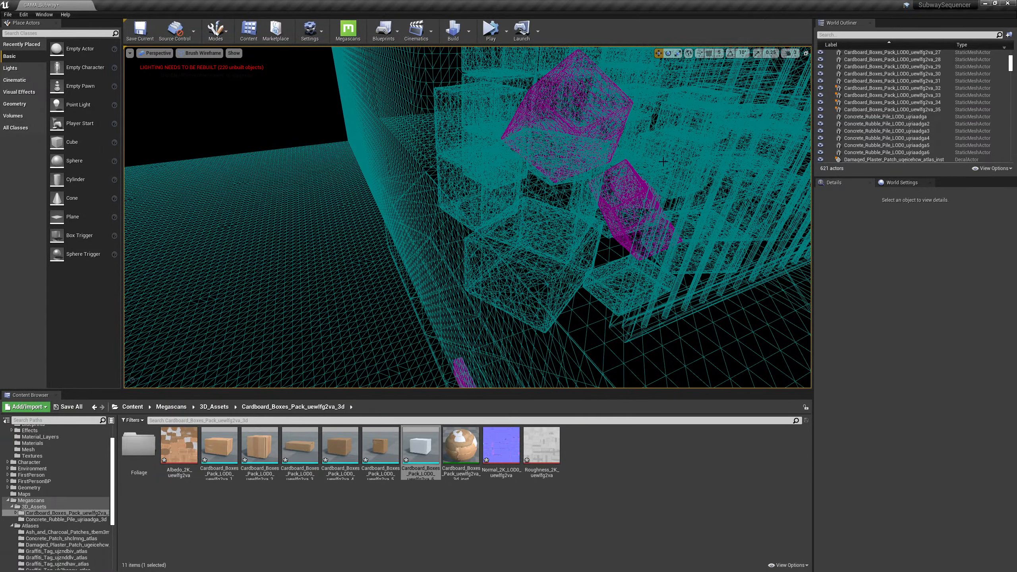
{"action": "mouse_move", "coordinate": [662, 162]}
{"action": "right_mouse_down"}
{"action": "mouse_move", "coordinate": [717, 164]}
{"action": "mouse_move", "coordinate": [661, 162]}
{"action": "right_mouse_up"}
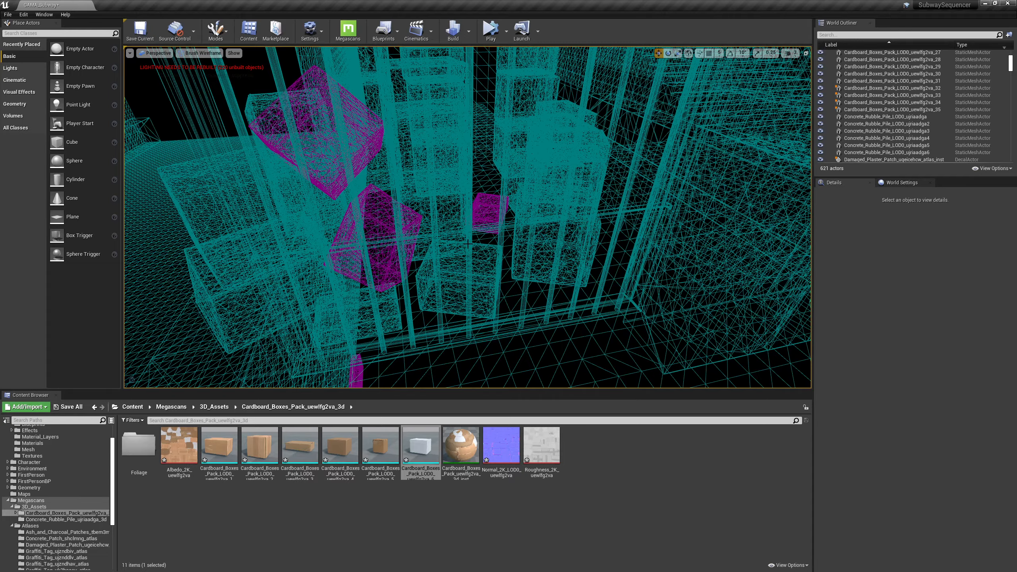
{"action": "mouse_move", "coordinate": [467, 243]}
{"action": "right_mouse_down"}
{"action": "mouse_move", "coordinate": [503, 252]}
{"action": "mouse_move", "coordinate": [499, 268]}
{"action": "mouse_move", "coordinate": [476, 256]}
{"action": "right_mouse_up"}
Raise the small box that fell below the floor and shift it away from the edge, above the stacks
{"action": "left_click", "coordinate": [503, 268]}
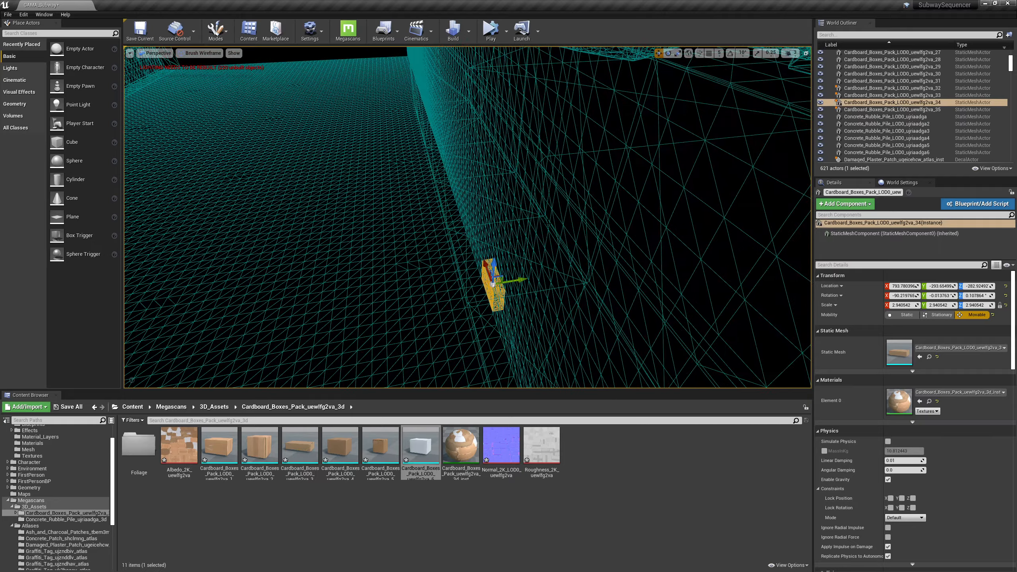
{"action": "left_click_drag", "start_coordinate": [492, 271], "coordinate": [508, 54]}
{"action": "right_click_drag", "start_coordinate": [508, 54], "coordinate": [523, 40]}
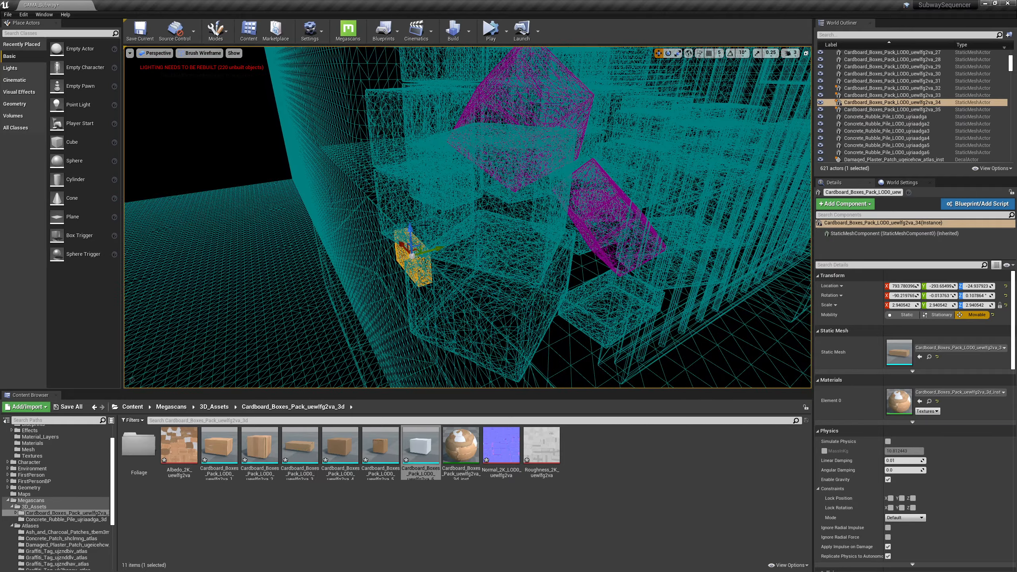
{"action": "left_click_drag", "start_coordinate": [409, 230], "coordinate": [420, 28]}
{"action": "right_click_drag", "start_coordinate": [420, 50], "coordinate": [408, 32]}
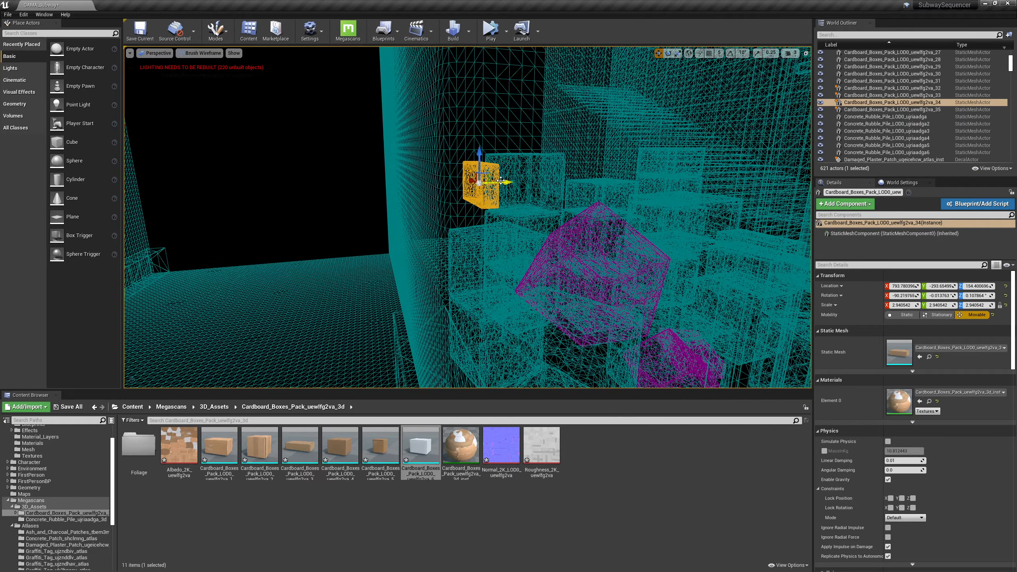
{"action": "left_click_drag", "start_coordinate": [501, 180], "coordinate": [633, 105]}
Select the two large tilted boxes and the small loose box among the stacks and set their mobility to Static
{"action": "left_click", "coordinate": [580, 248]}
{"action": "mouse_move", "coordinate": [595, 273]}
{"action": "right_mouse_down"}
{"action": "mouse_move", "coordinate": [557, 295]}
{"action": "mouse_move", "coordinate": [605, 271]}
{"action": "right_mouse_up"}
{"action": "key", "text": "s"}
{"action": "left_click", "coordinate": [505, 288]}
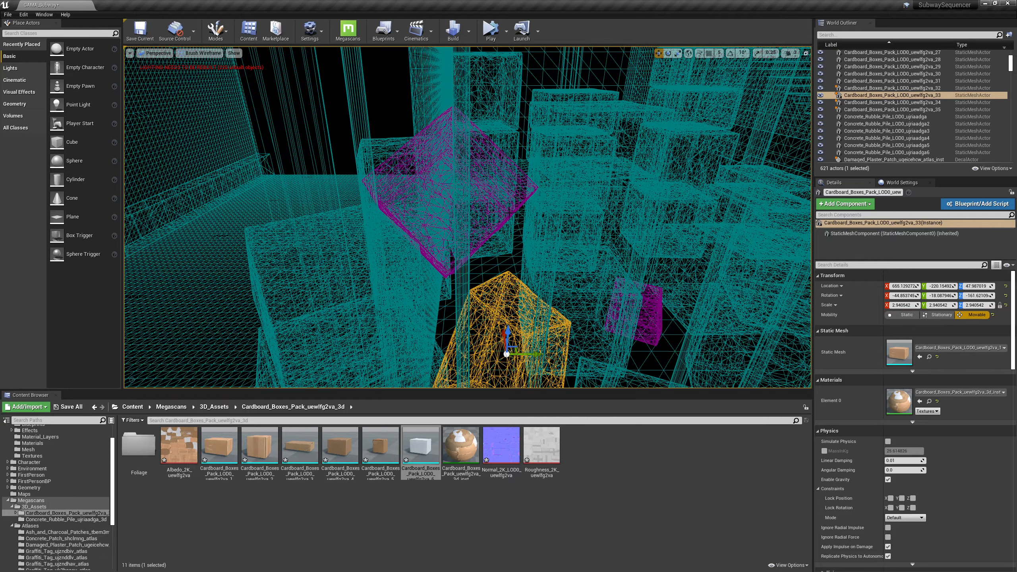
{"action": "left_click", "coordinate": [508, 211], "text": "ctrl"}
{"action": "left_click", "coordinate": [654, 319], "text": "ctrl"}
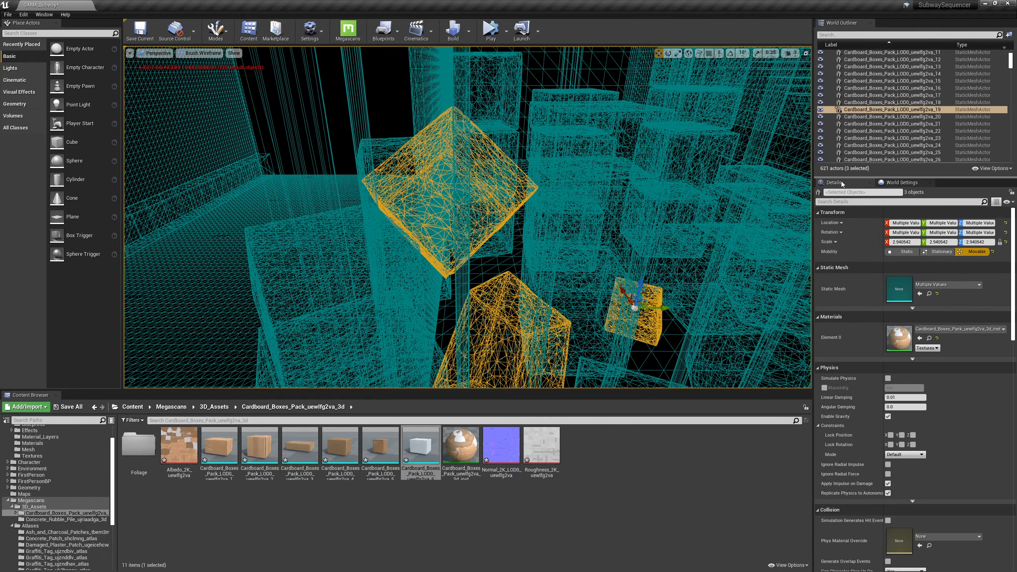
{"action": "left_click", "coordinate": [904, 251]}
Select the small box floating above the stacks and switch the viewport to Lit
{"action": "right_click_drag", "start_coordinate": [580, 195], "coordinate": [461, 229]}
{"action": "key", "text": "Escape"}
{"action": "left_click", "coordinate": [431, 174]}
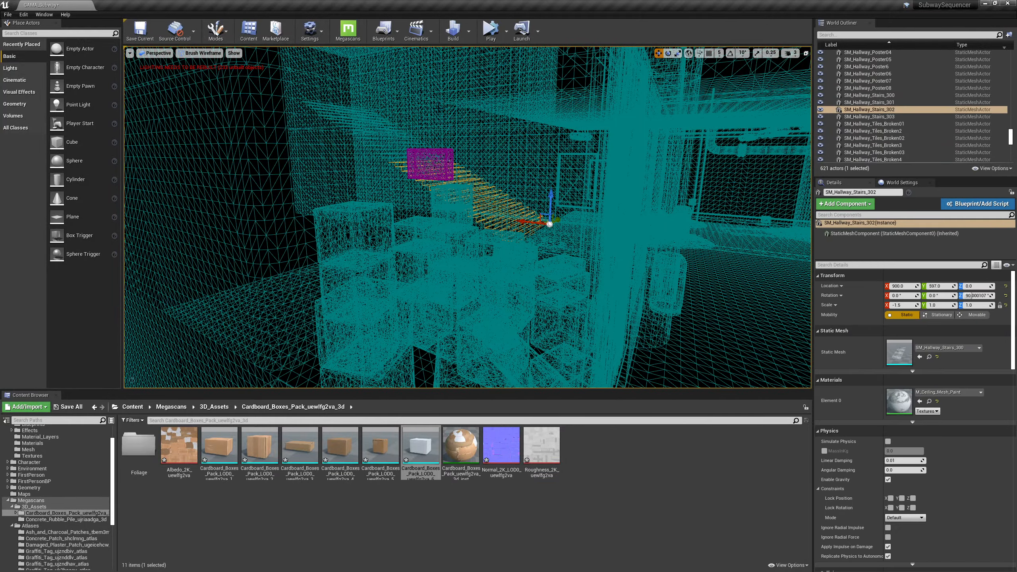
{"action": "left_click", "coordinate": [447, 156]}
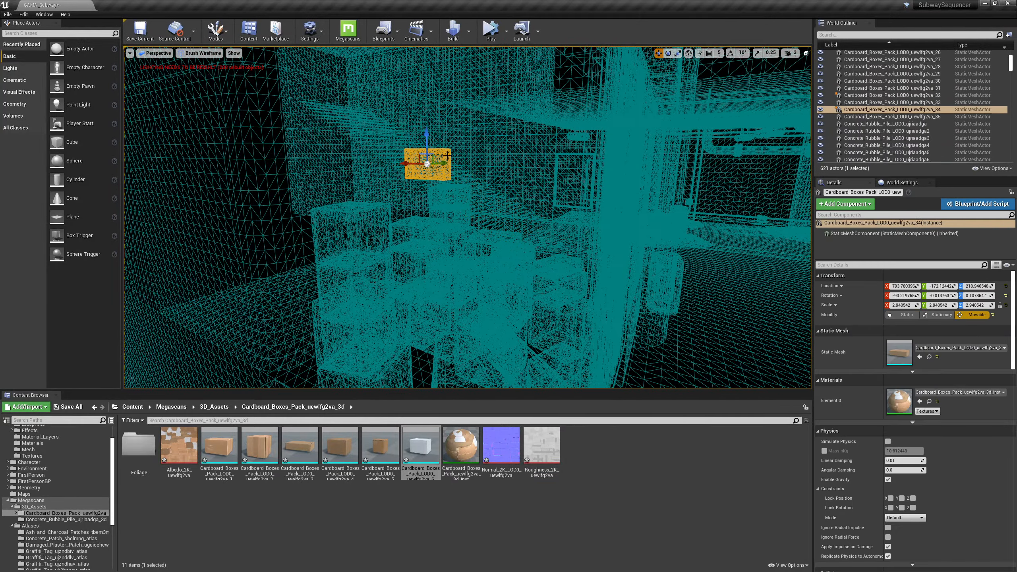
{"action": "left_click", "coordinate": [212, 54]}
{"action": "left_click", "coordinate": [212, 70]}
{"action": "mouse_move", "coordinate": [361, 180]}
{"action": "right_mouse_down"}
{"action": "mouse_move", "coordinate": [372, 204]}
{"action": "mouse_move", "coordinate": [340, 185]}
{"action": "right_mouse_up"}
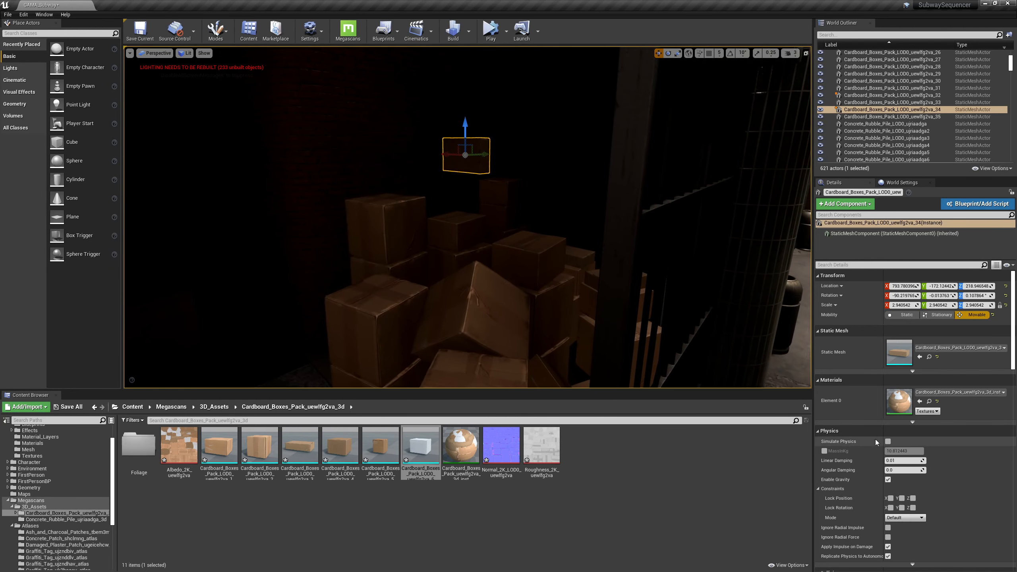
Enable Simulate Physics on the floating box and run a test simulation of its fall
{"action": "left_click", "coordinate": [891, 443]}
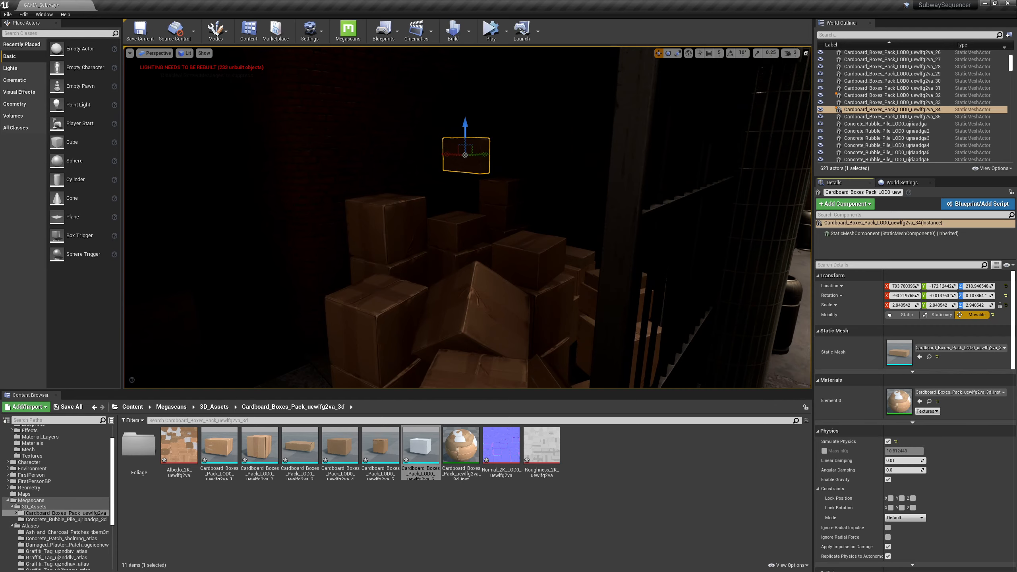
{"action": "left_click", "coordinate": [493, 36]}
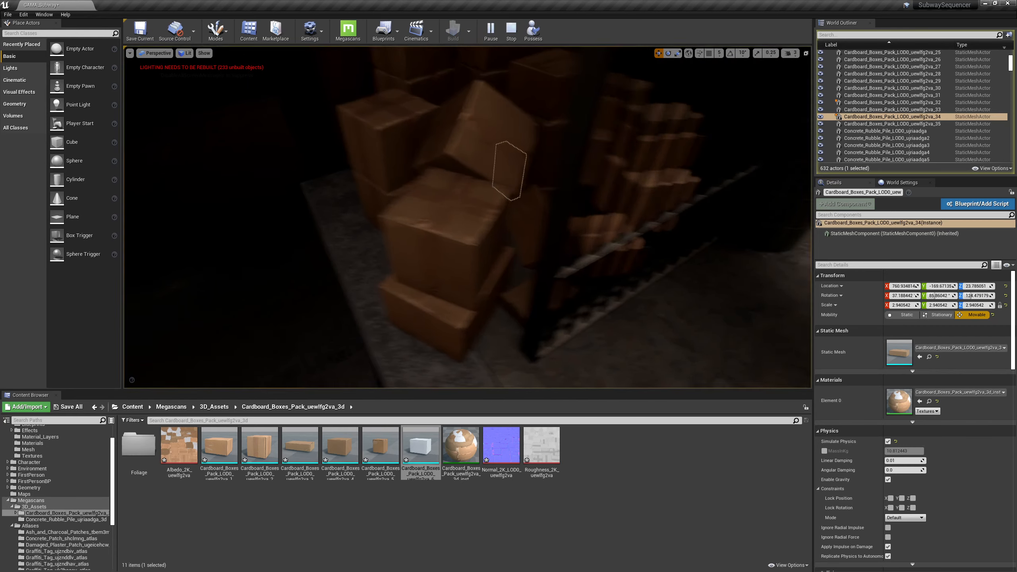
{"action": "right_click_drag", "start_coordinate": [467, 217], "coordinate": [541, 160]}
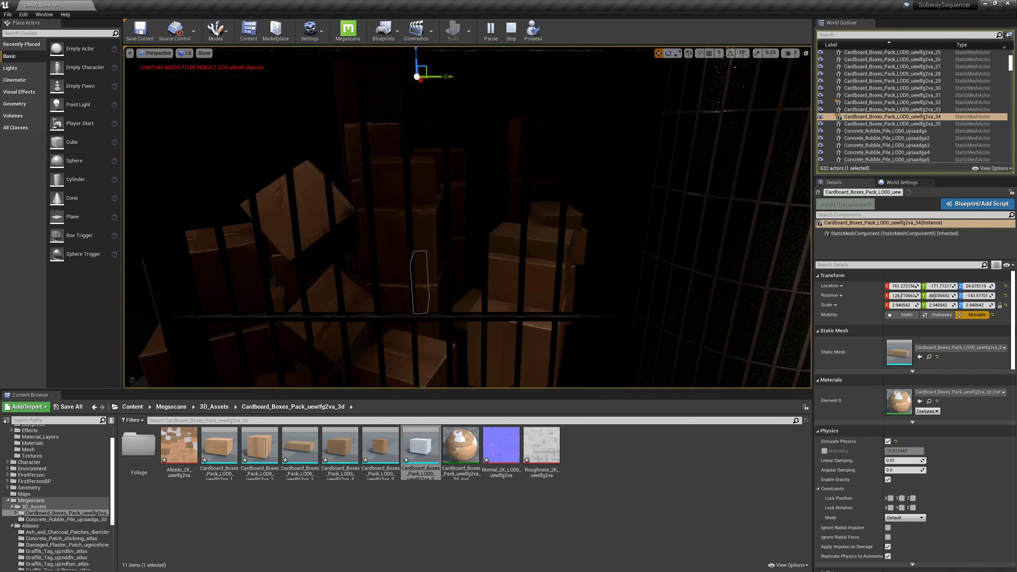
{"action": "left_click", "coordinate": [511, 30]}
Rotate the floating box and simulate its fall again
{"action": "key", "text": "e"}
{"action": "left_click_drag", "start_coordinate": [479, 179], "coordinate": [501, 220]}
{"action": "left_click", "coordinate": [495, 42]}
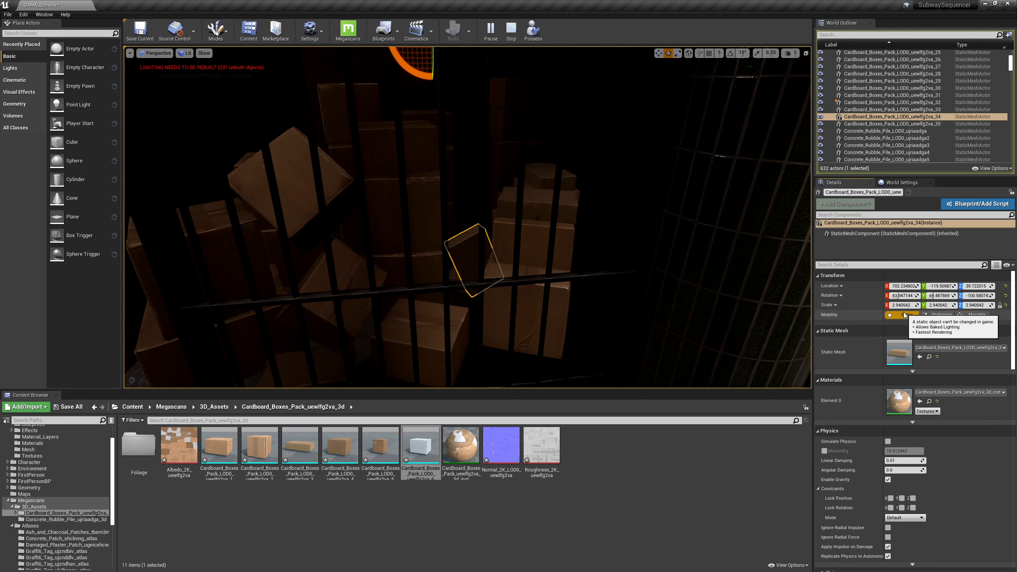
Stop the simulation with the dropped box's settled position kept and set its mobility to Static
{"action": "key", "text": "Escape"}
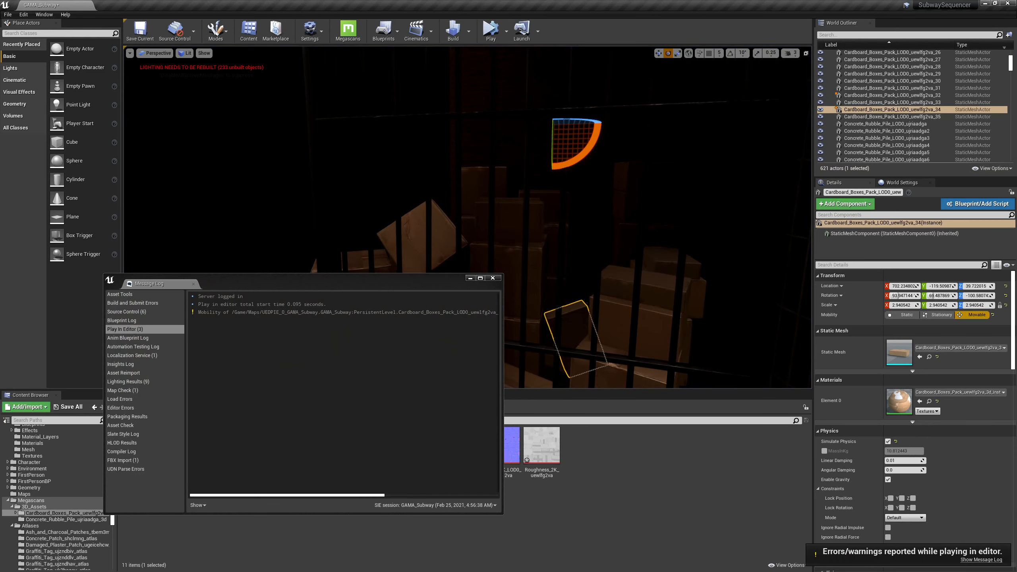
{"action": "left_click", "coordinate": [494, 279]}
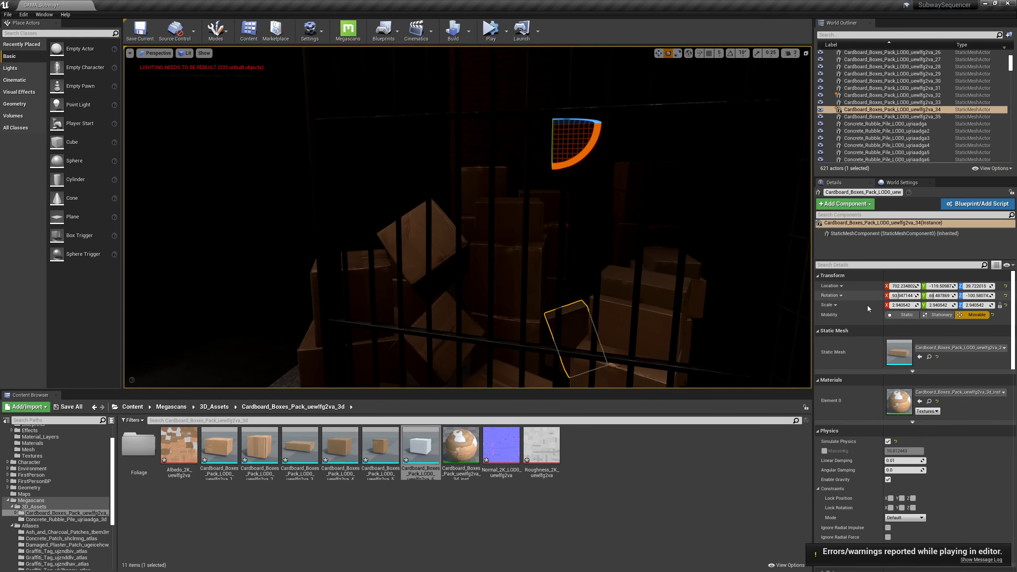
{"action": "left_click", "coordinate": [905, 315]}
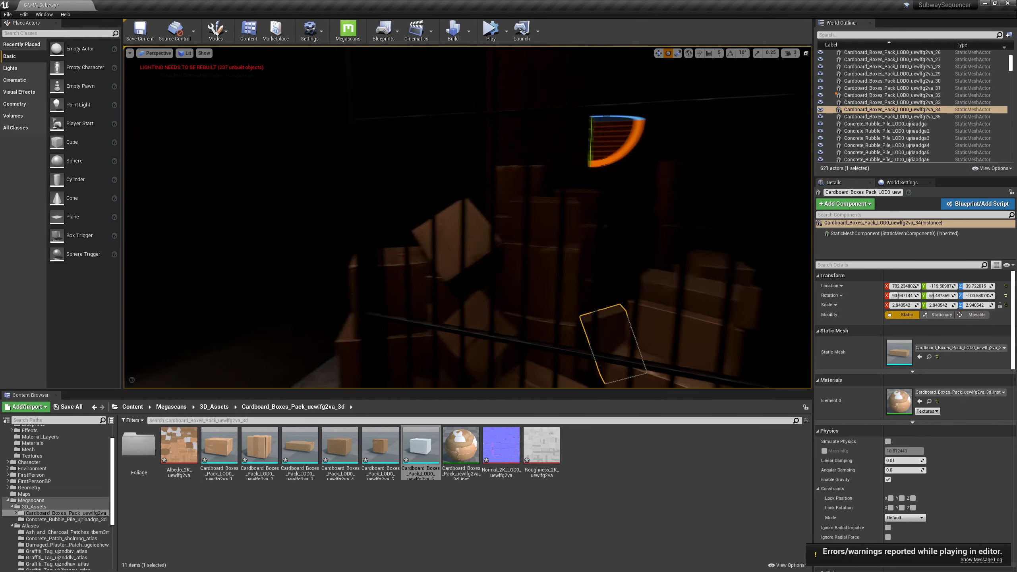
Play the level and walk up to the gated area to inspect the piled cardboard boxes, ending the play session afterward
{"action": "left_click", "coordinate": [506, 32]}
{"action": "left_click", "coordinate": [521, 54]}
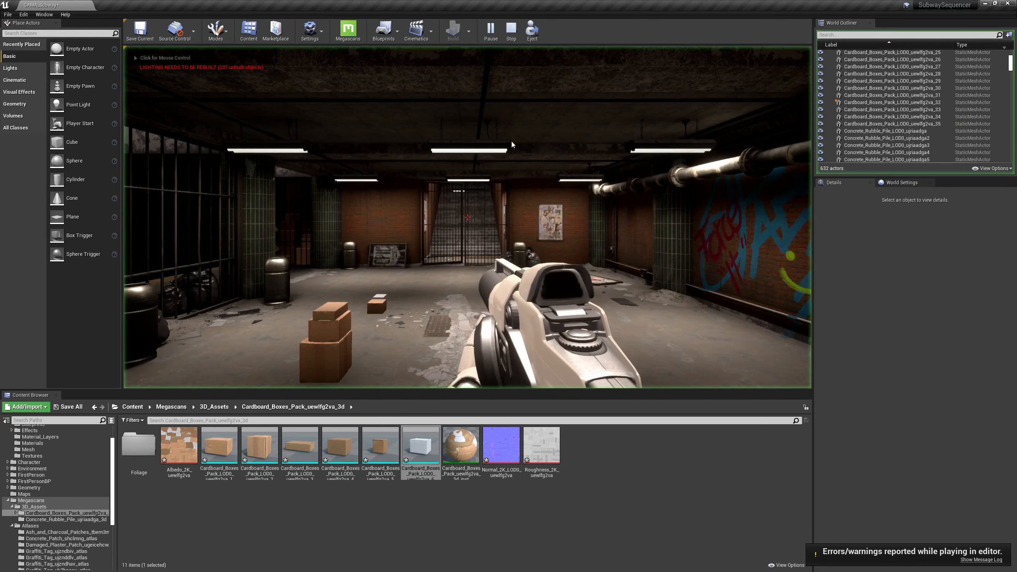
{"action": "left_click", "coordinate": [512, 141]}
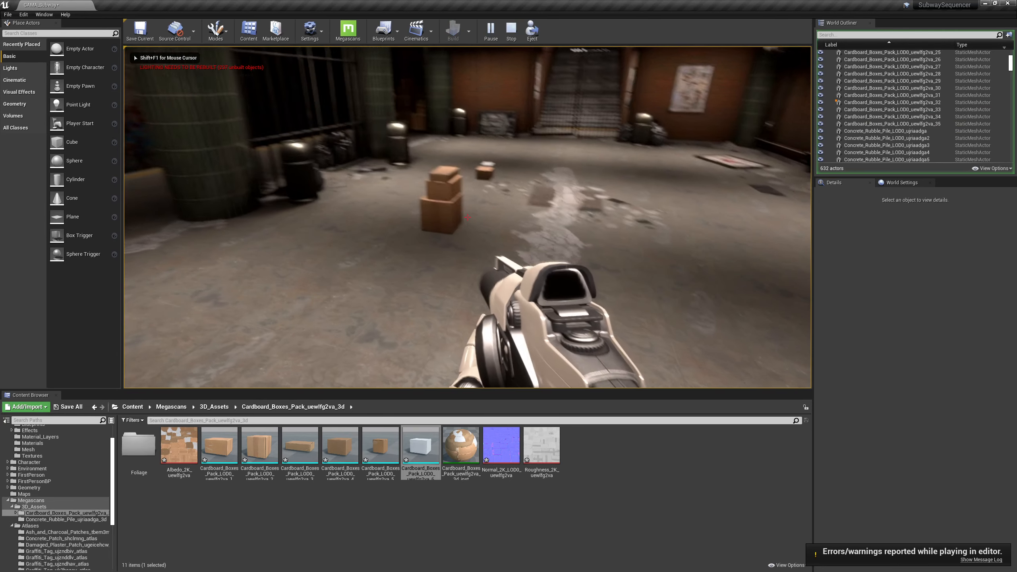
{"action": "key", "text": "w"}
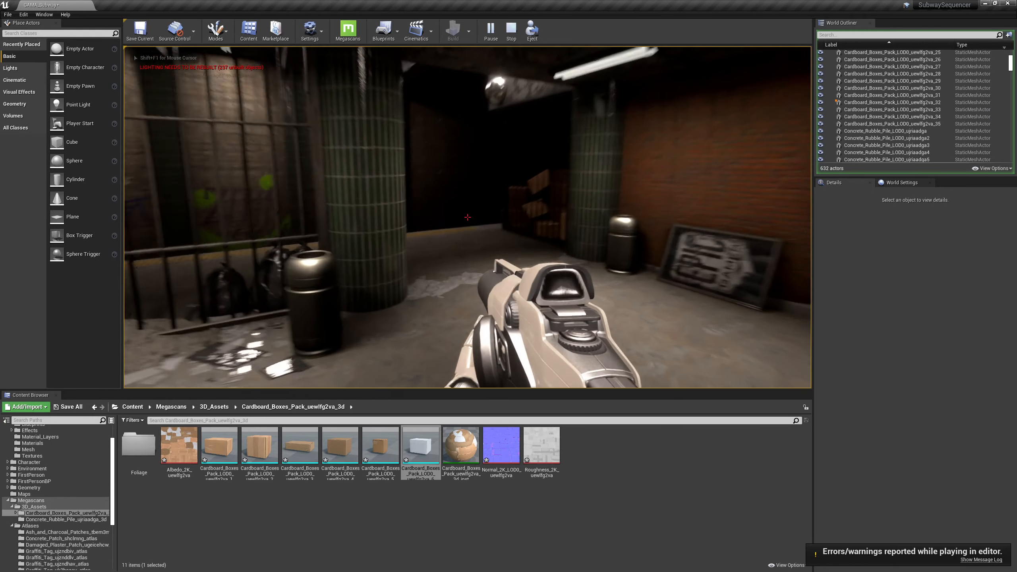
{"action": "key", "text": "w"}
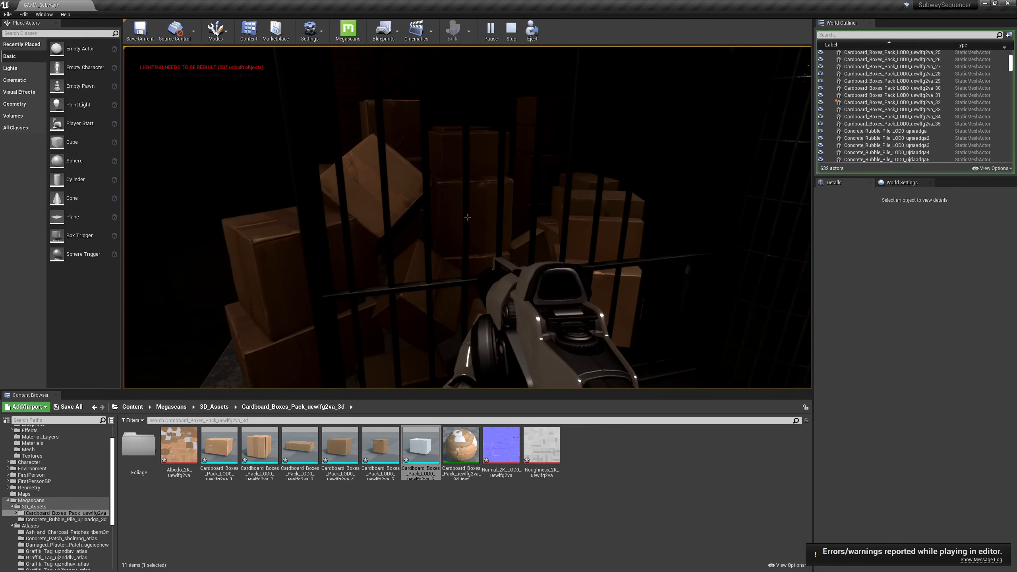
{"action": "key", "text": "Escape"}
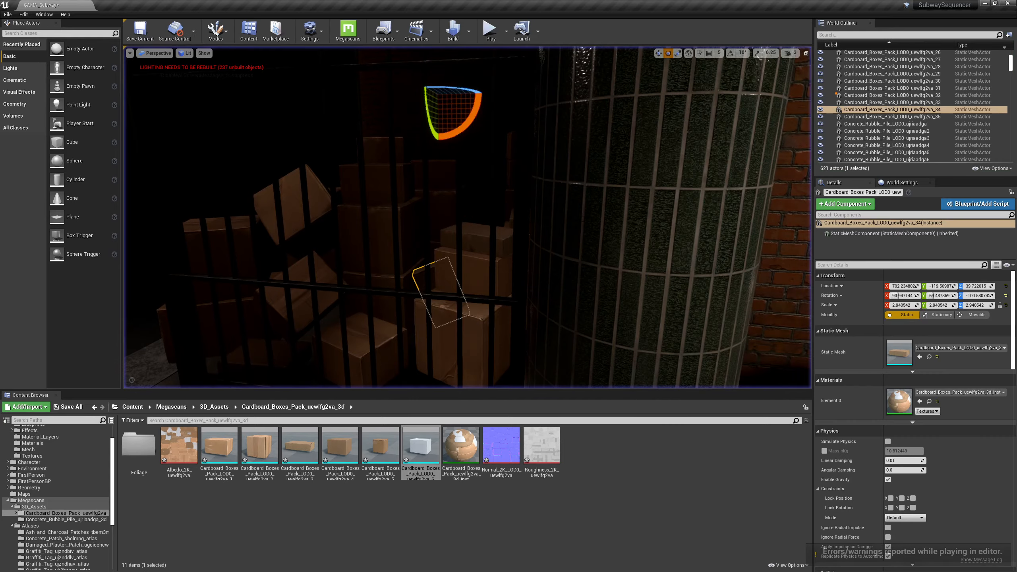
Move the small brown cardboard box from the open floor to the gate, beside the trash bin
{"action": "key", "text": "s"}
{"action": "right_click_drag", "start_coordinate": [468, 217], "coordinate": [451, 230]}
{"action": "key", "text": "Escape"}
{"action": "key", "text": "s"}
{"action": "key", "text": "s"}
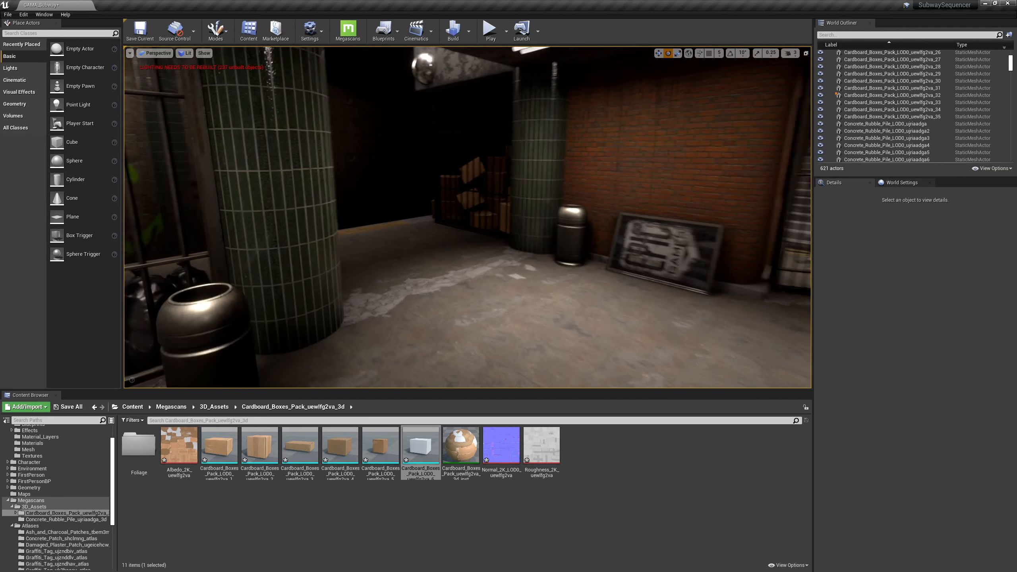
{"action": "key", "text": "s"}
{"action": "right_click_drag", "start_coordinate": [564, 204], "coordinate": [795, 212]}
{"action": "key", "text": "s"}
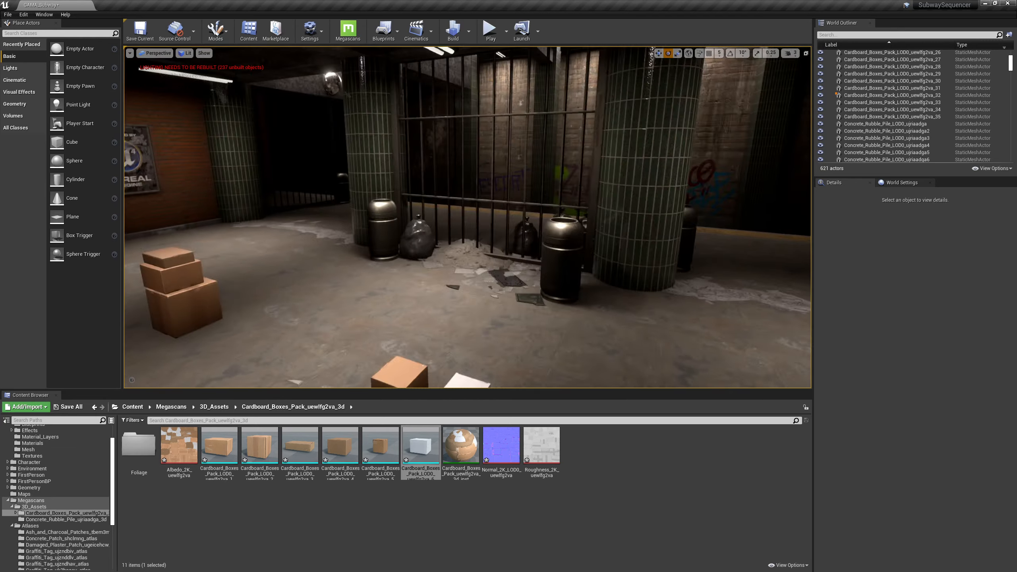
{"action": "key", "text": "a"}
{"action": "right_click_drag", "start_coordinate": [530, 252], "coordinate": [565, 281]}
{"action": "left_click", "coordinate": [529, 287]}
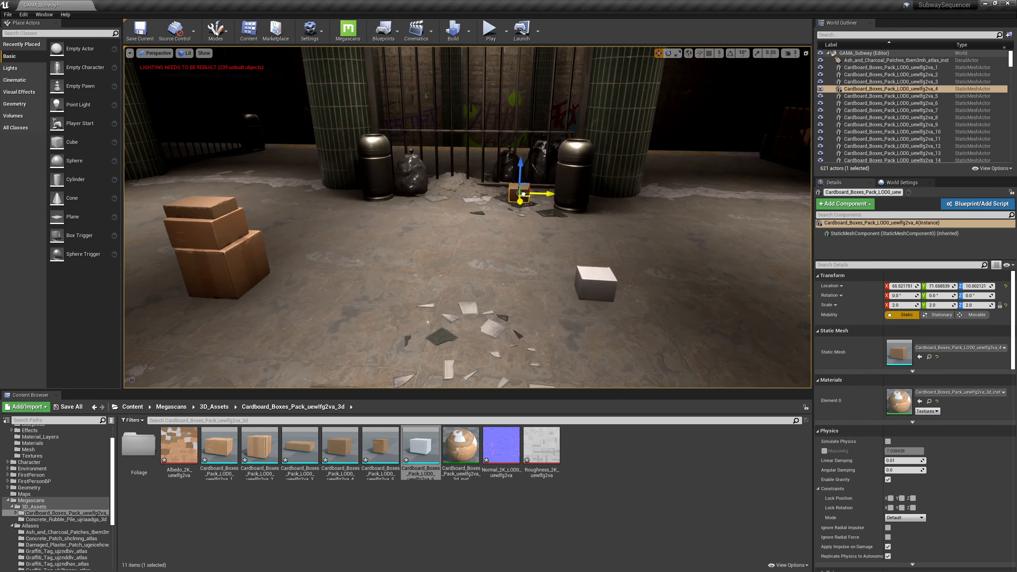
Move the white box from the open floor onto the debris at the gate, beside the brown box
{"action": "left_click", "coordinate": [603, 286]}
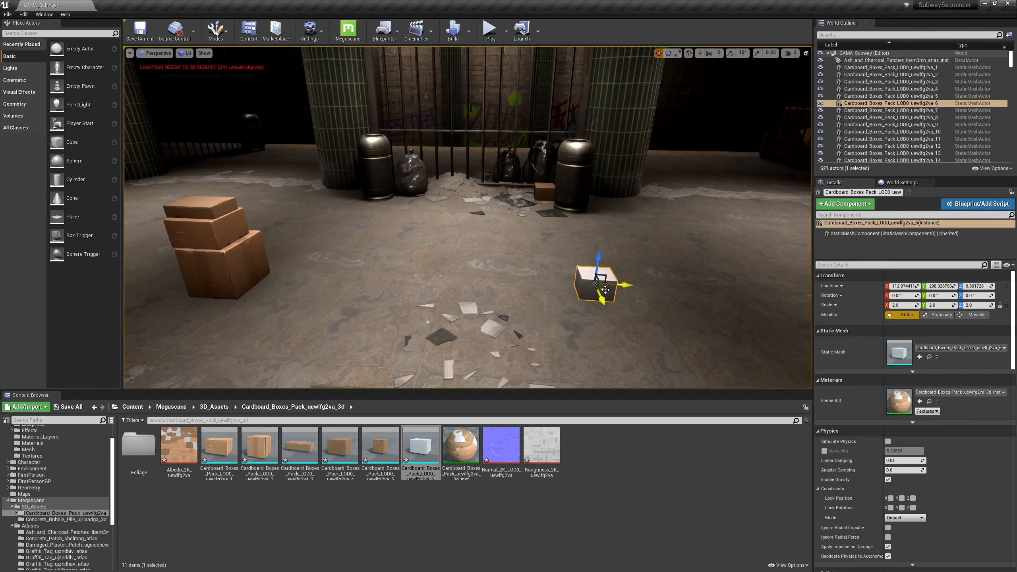
{"action": "key", "text": "f"}
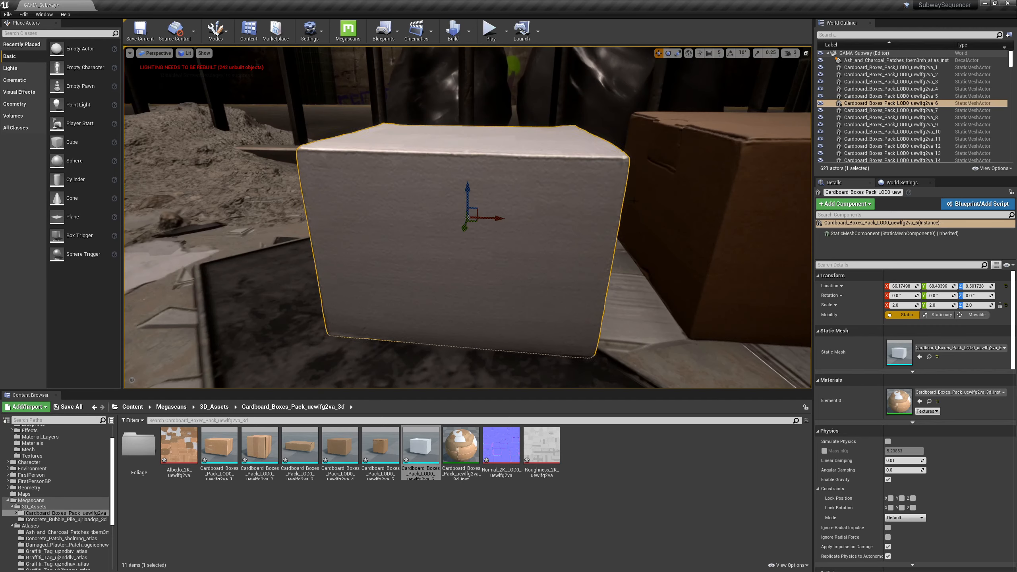
{"action": "left_click_drag", "start_coordinate": [524, 194], "coordinate": [641, 224], "text": "alt"}
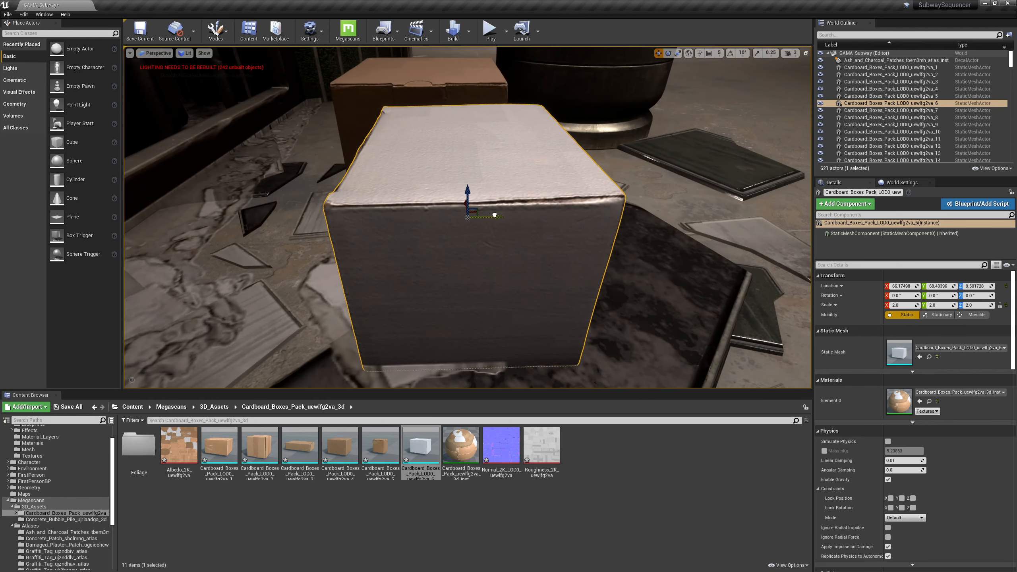
{"action": "left_click_drag", "start_coordinate": [495, 215], "coordinate": [335, 218]}
{"action": "right_click_drag", "start_coordinate": [334, 219], "coordinate": [208, 192]}
{"action": "key", "text": "s"}
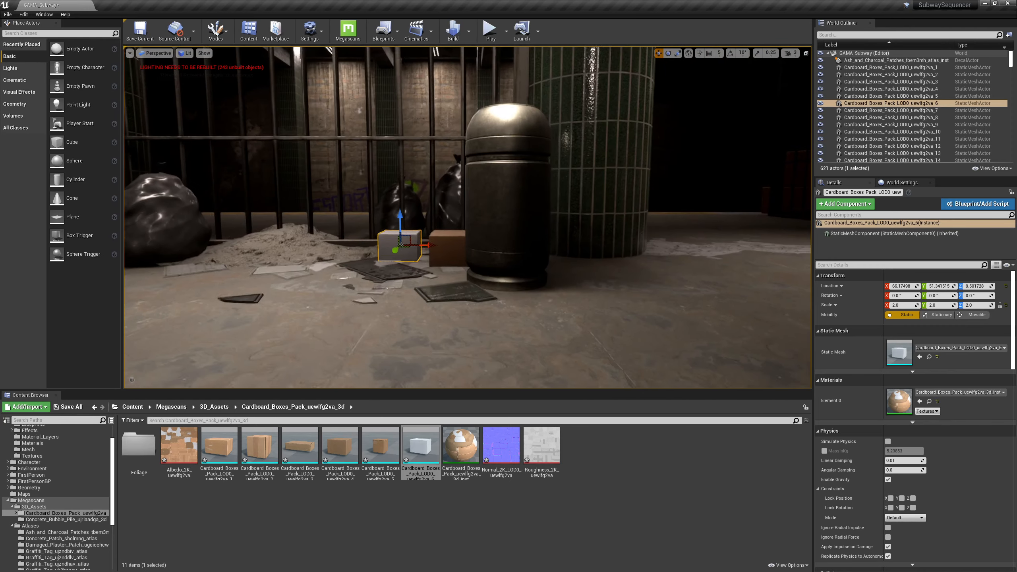
Raise the white box slightly off the floor debris and place a duplicate of it on top of the brown box
{"action": "right_click_drag", "start_coordinate": [397, 211], "coordinate": [396, 211]}
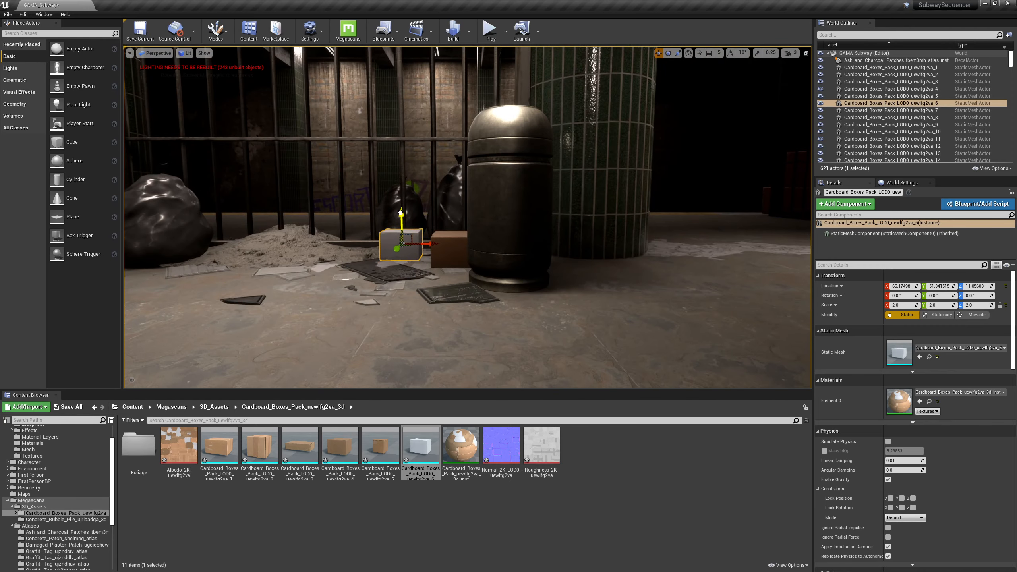
{"action": "key", "text": "d"}
{"action": "right_click_drag", "start_coordinate": [515, 224], "coordinate": [460, 224]}
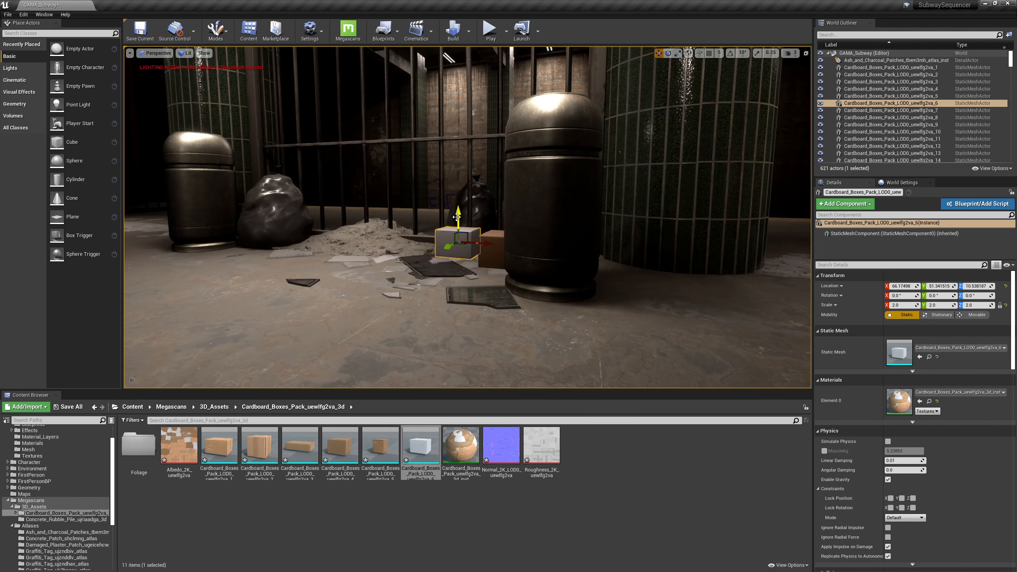
{"action": "left_click_drag", "start_coordinate": [457, 217], "coordinate": [462, 188], "text": "alt"}
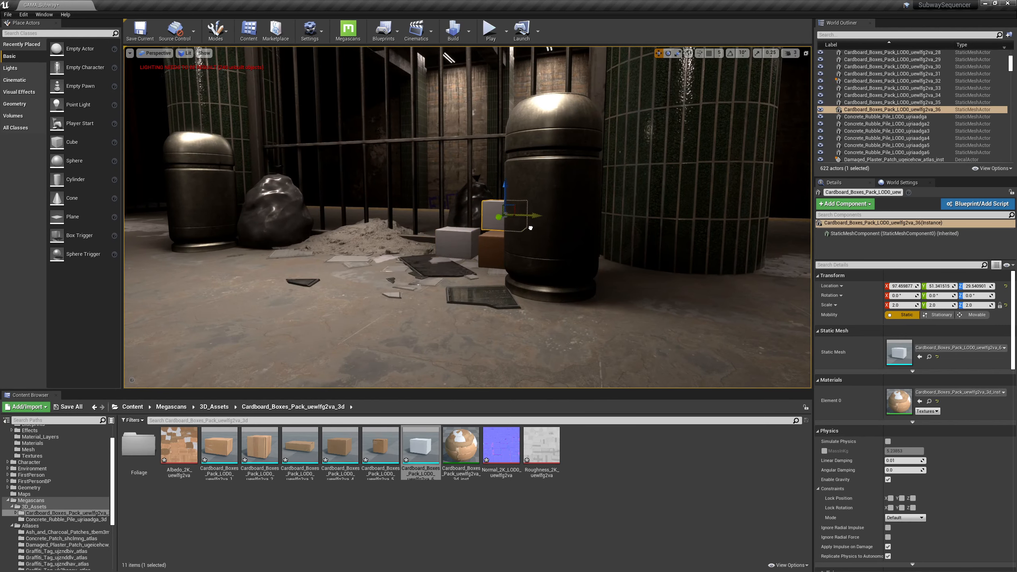
Move the three stacked cardboard boxes against the brick wall by the tiled pillar and rotate the stack about 118° around Z
{"action": "right_click_drag", "start_coordinate": [468, 217], "coordinate": [261, 221]}
{"action": "key", "text": "s"}
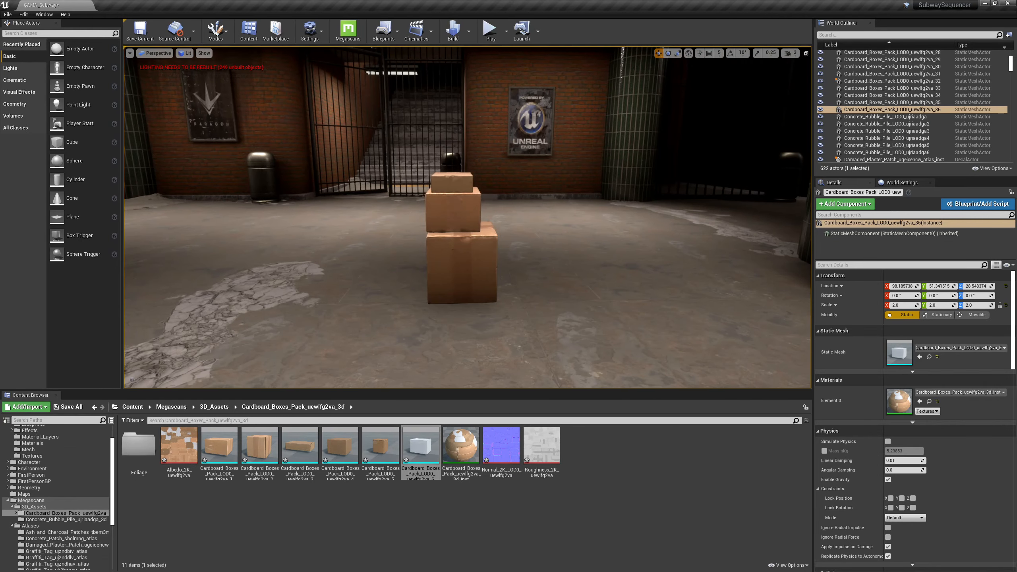
{"action": "left_click", "coordinate": [451, 257]}
{"action": "left_click", "coordinate": [442, 205], "text": "ctrl"}
{"action": "right_click_drag", "start_coordinate": [453, 207], "coordinate": [485, 220]}
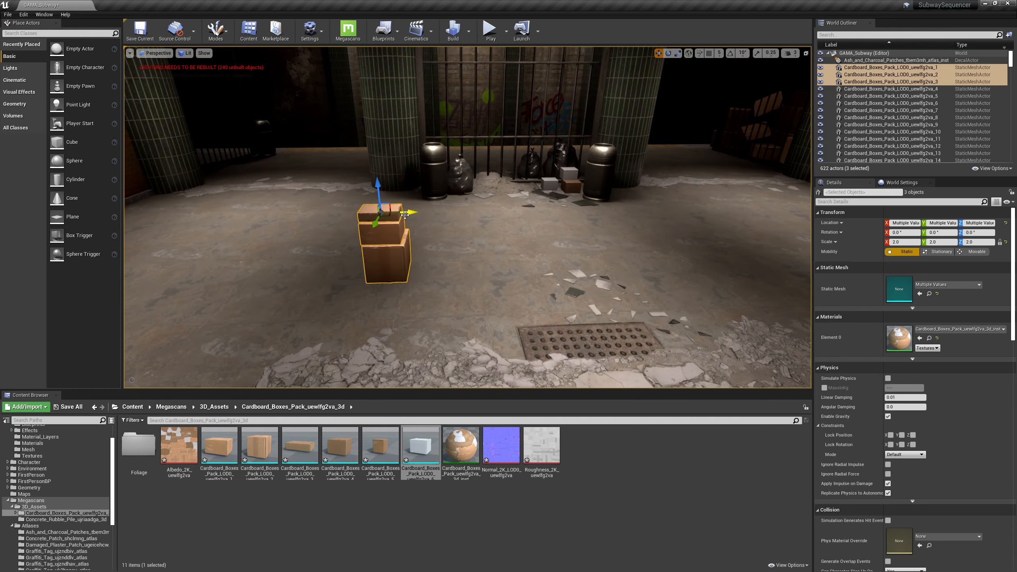
{"action": "left_click_drag", "start_coordinate": [410, 214], "coordinate": [406, 214], "text": "shift"}
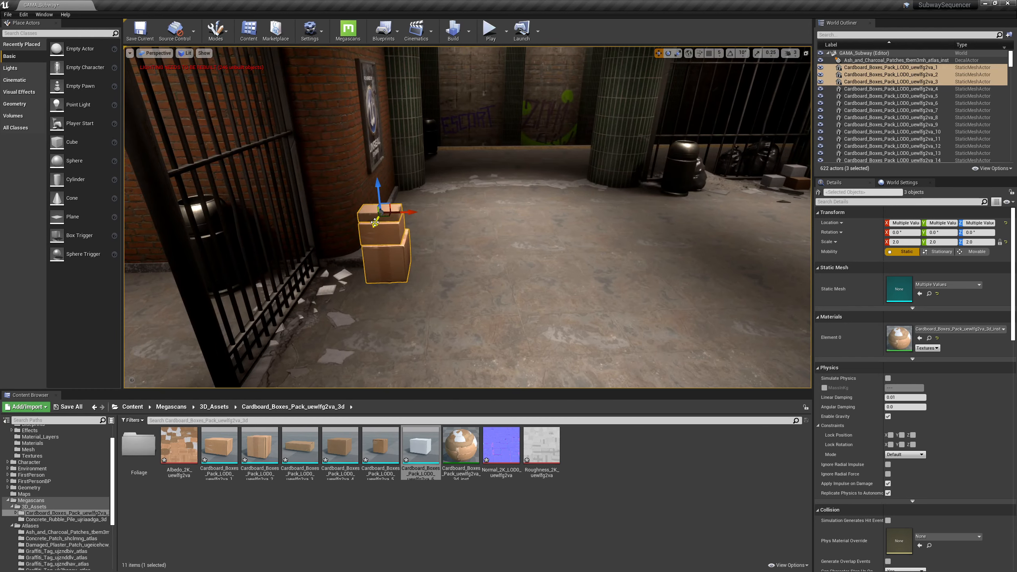
{"action": "key", "text": "f"}
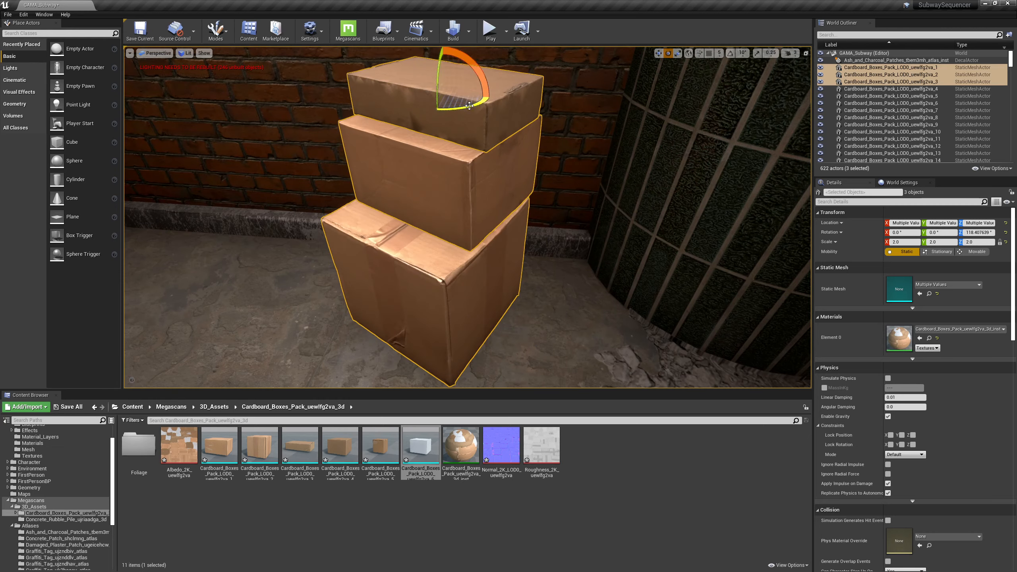
{"action": "right_click_drag", "start_coordinate": [426, 104], "coordinate": [419, 85]}
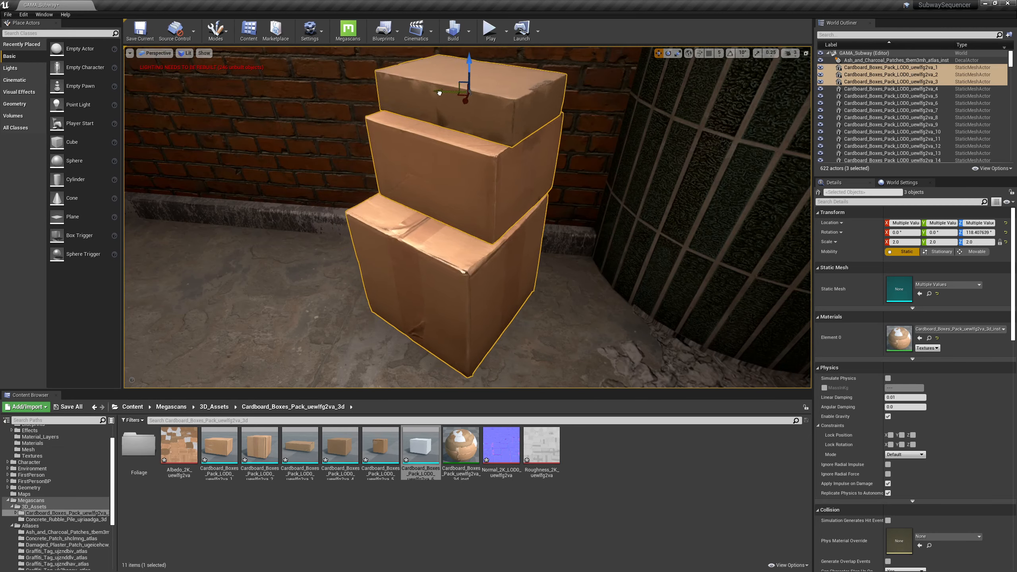
{"action": "right_click_drag", "start_coordinate": [599, 143], "coordinate": [658, 178]}
{"action": "left_click", "coordinate": [659, 179]}
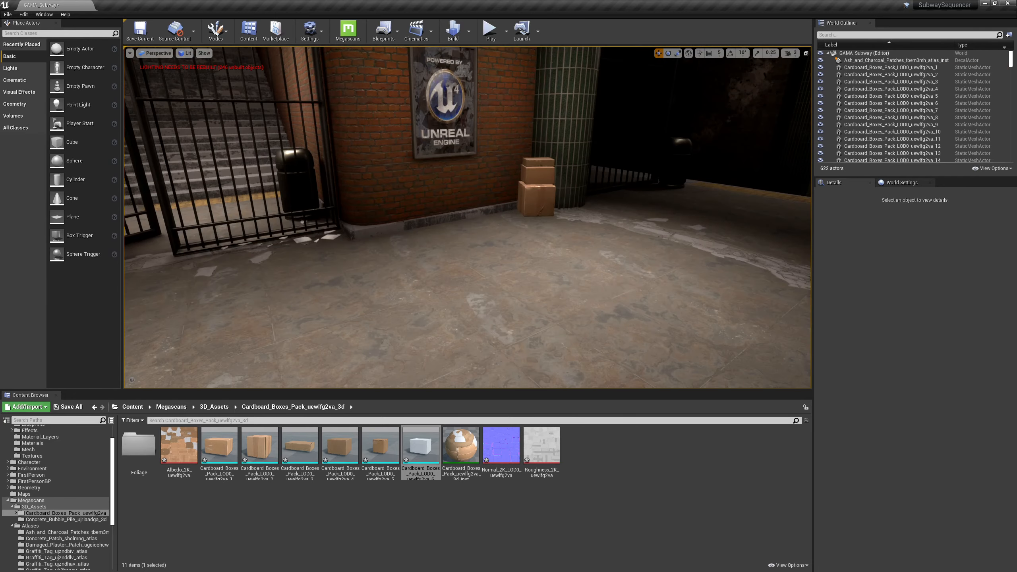
Delete the three stacked cardboard boxes next to the tiled pillar by the Unreal Engine poster
{"action": "right_click_drag", "start_coordinate": [467, 217], "coordinate": [581, 194]}
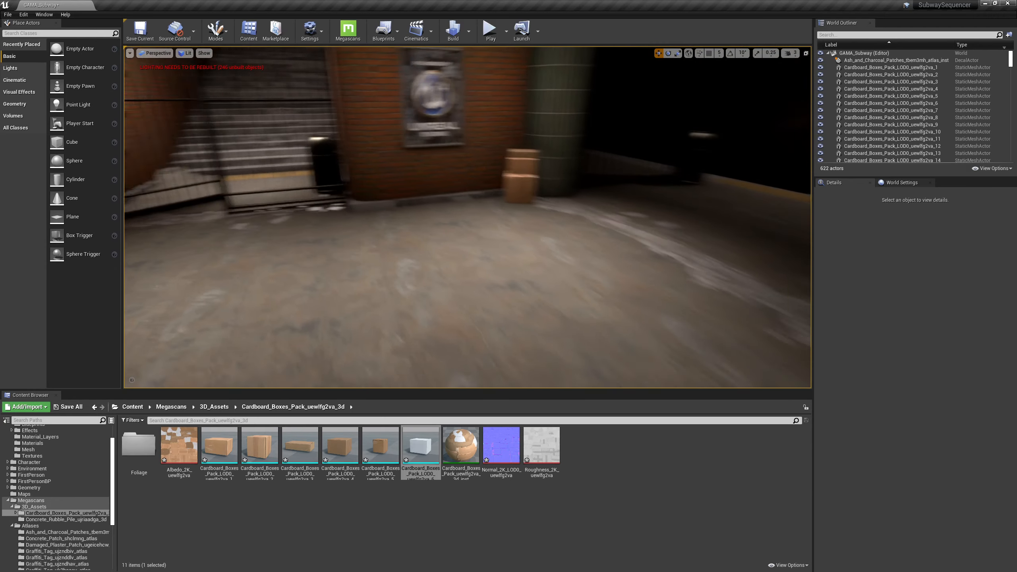
{"action": "left_click", "coordinate": [527, 225]}
{"action": "left_click", "coordinate": [519, 190], "text": "ctrl"}
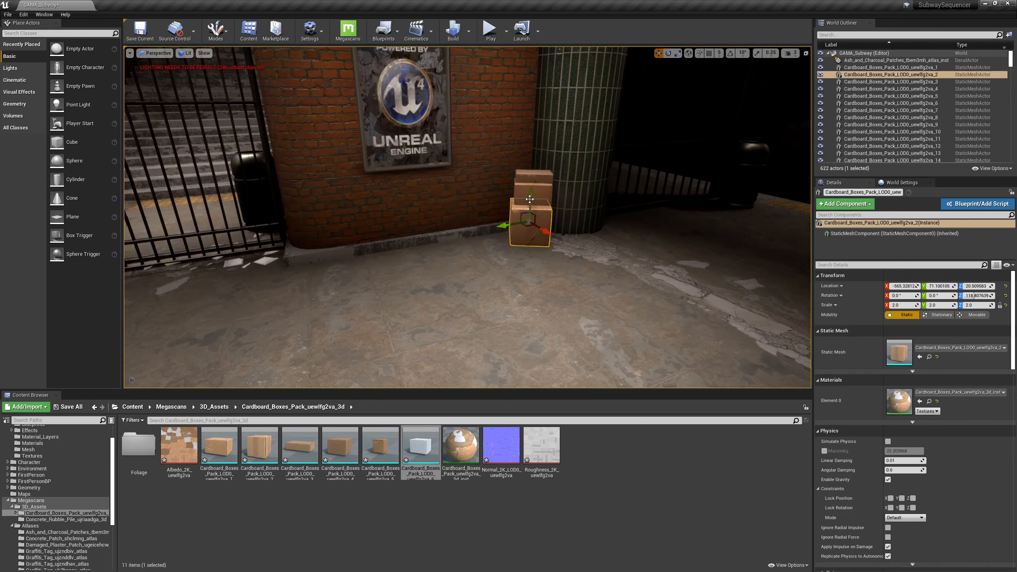
{"action": "key", "text": "Delete"}
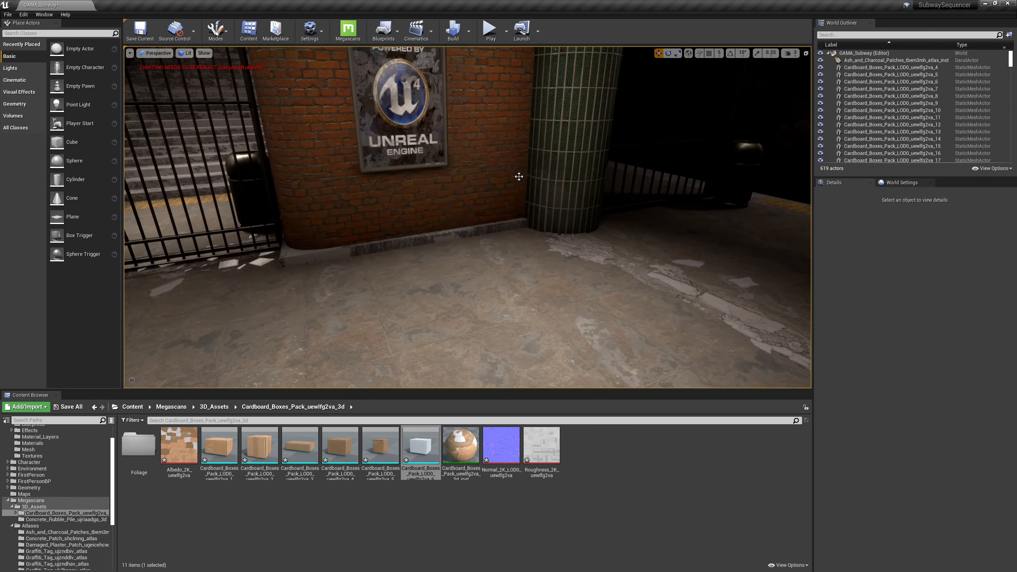
{"action": "right_click_drag", "start_coordinate": [519, 177], "coordinate": [508, 157]}
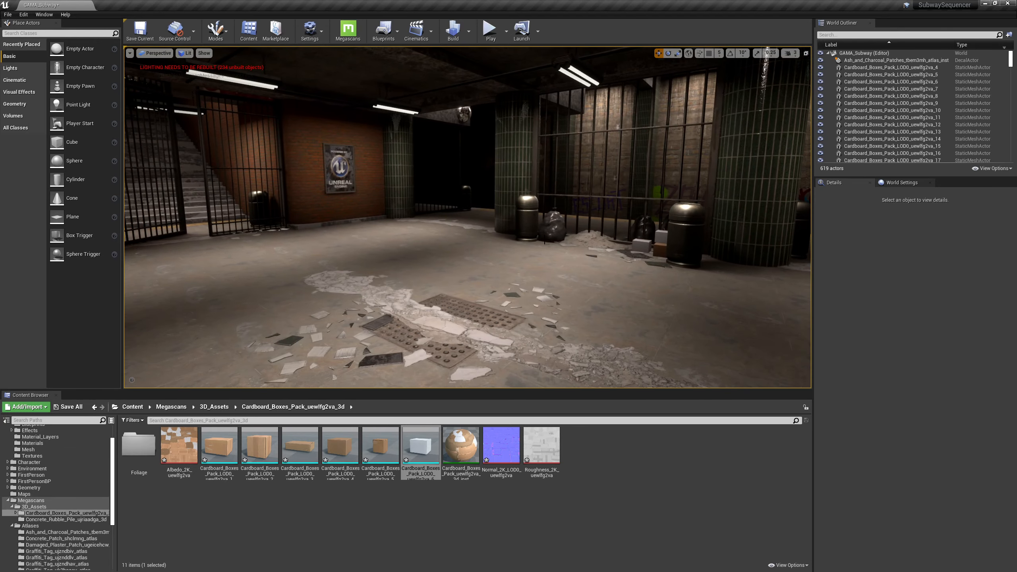
Switch to Quixel Bridge, export the Dirty Burger Box and both Dirty Cigarette Box assets to Unreal Engine, and return to the editor
{"action": "key", "text": "alt+Tab"}
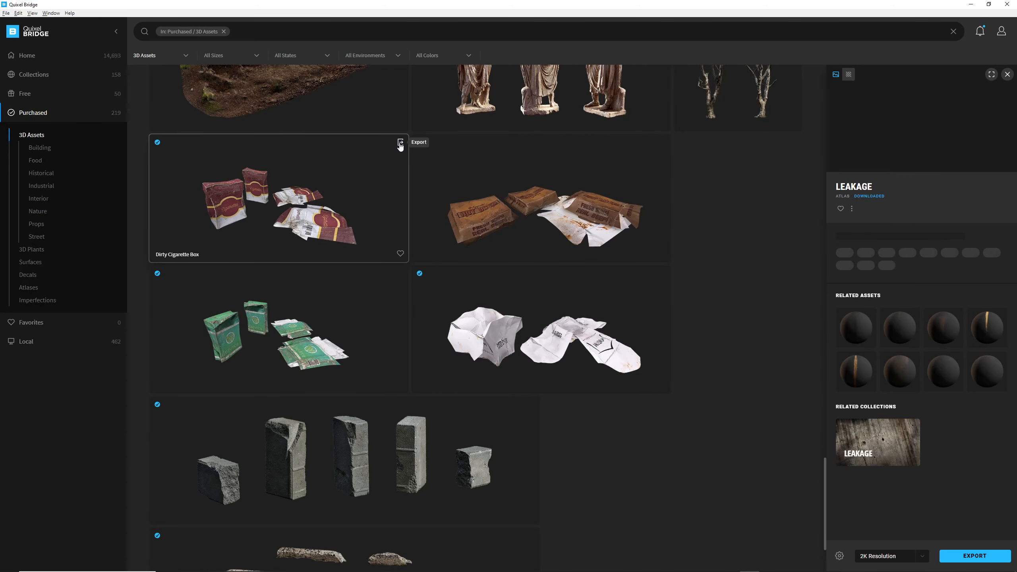
{"action": "left_click", "coordinate": [399, 142]}
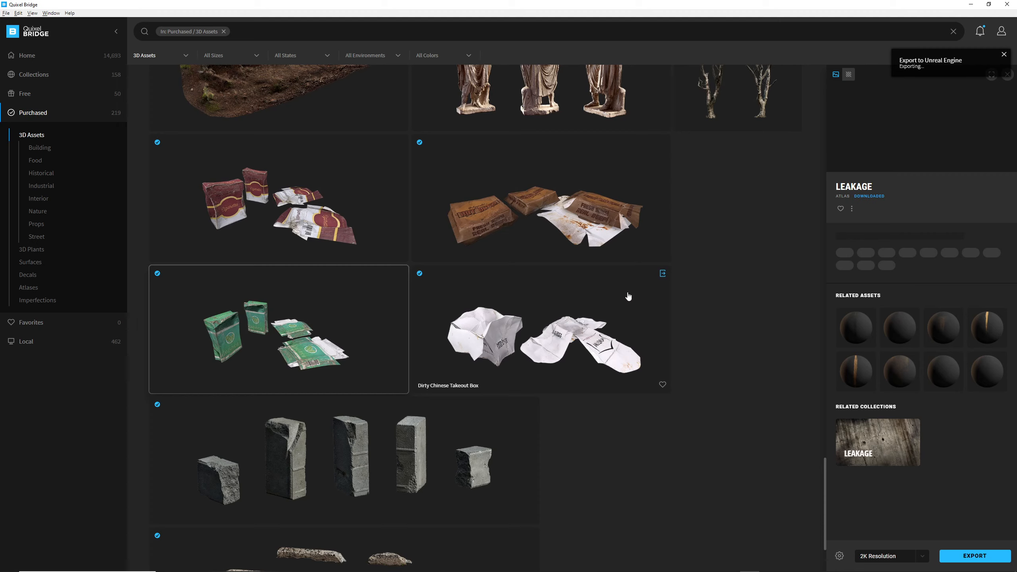
{"action": "left_click", "coordinate": [663, 143]}
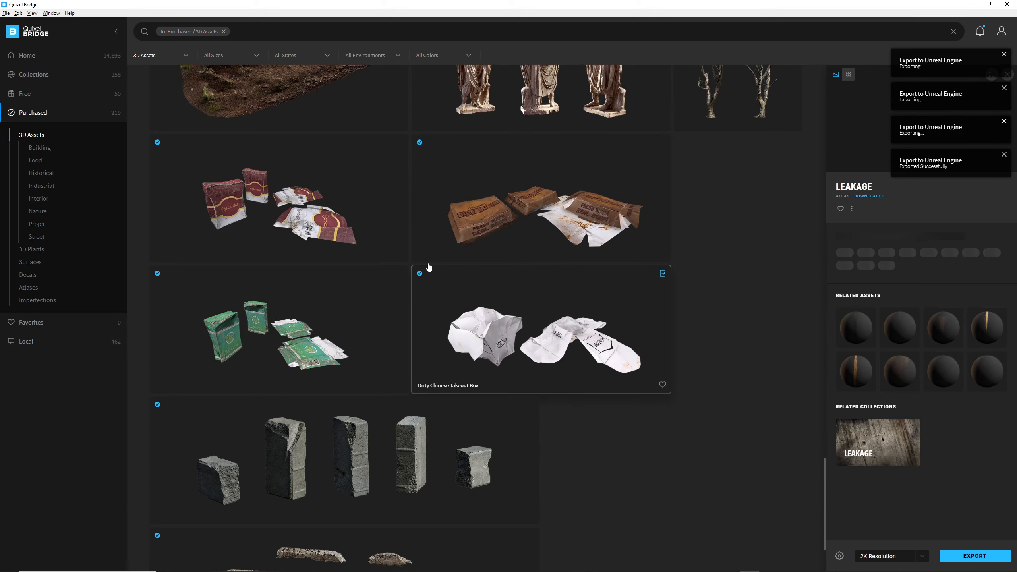
{"action": "key", "text": "alt+Tab"}
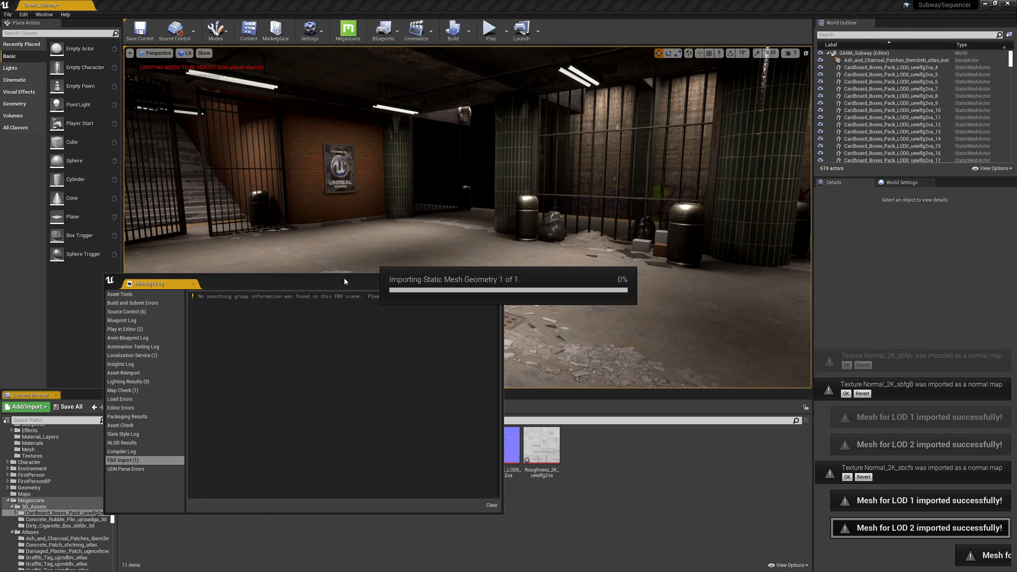
{"action": "left_click", "coordinate": [493, 278]}
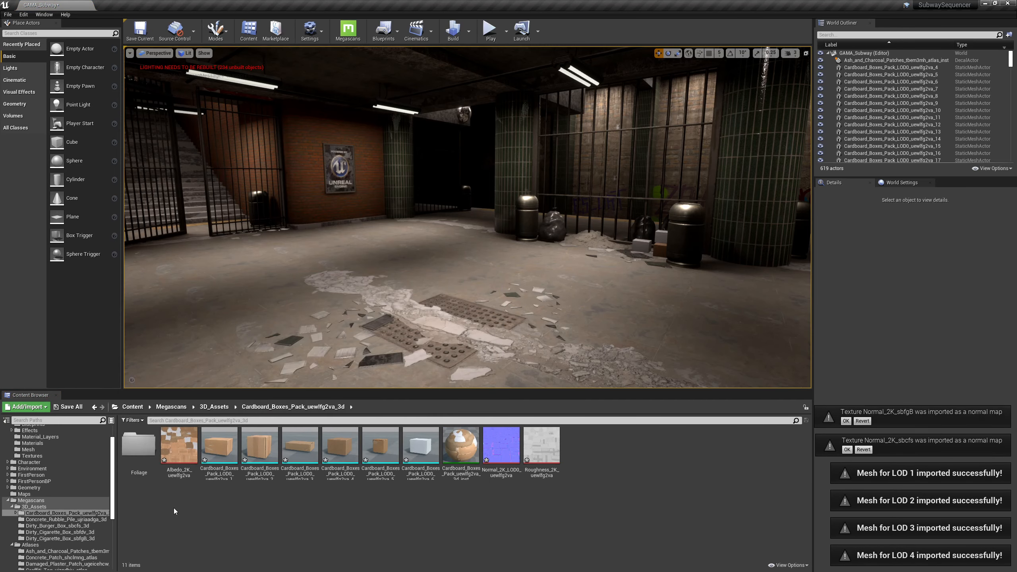
Place the mesh from the Dirty_Burger_Box_sbcfs_3d folder on the floor near the trash bag and rubble at the gate
{"action": "left_click", "coordinate": [53, 520]}
{"action": "left_click", "coordinate": [53, 526]}
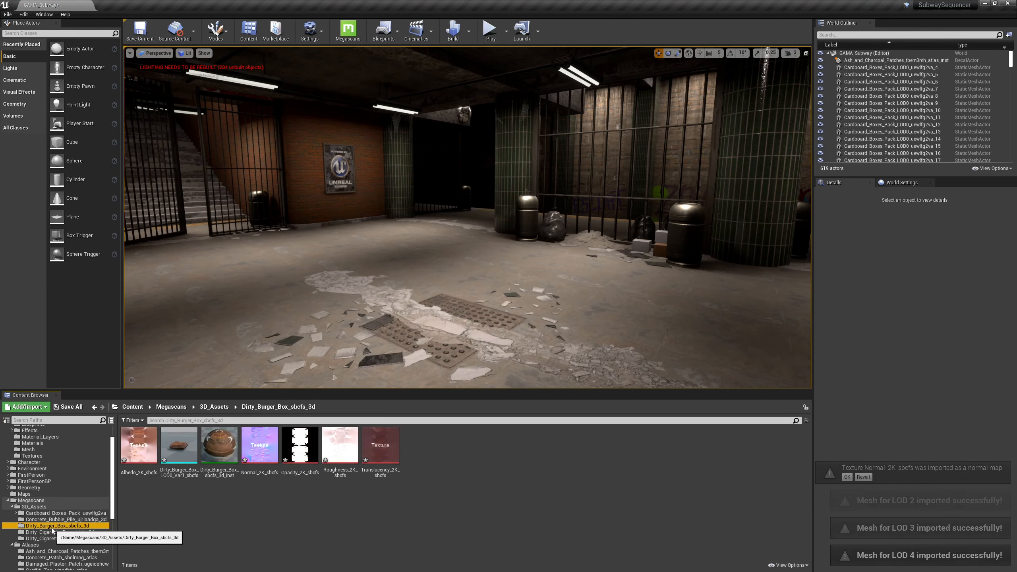
{"action": "left_click_drag", "start_coordinate": [180, 447], "coordinate": [522, 275]}
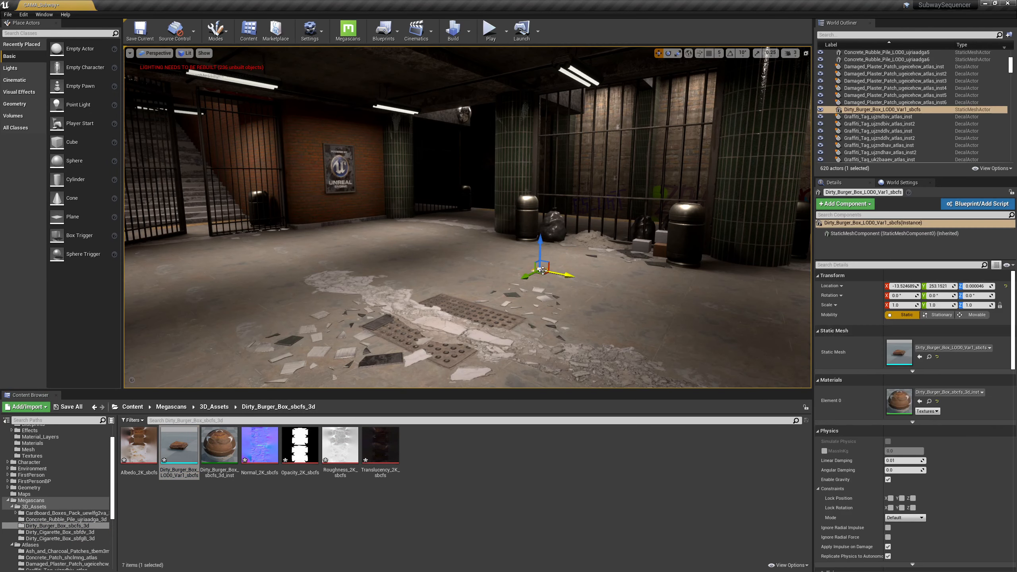
{"action": "key", "text": "f"}
{"action": "left_click_drag", "start_coordinate": [637, 191], "coordinate": [637, 240], "text": "alt"}
{"action": "mouse_move", "coordinate": [637, 192]}
{"action": "right_mouse_down"}
{"action": "mouse_move", "coordinate": [638, 224]}
{"action": "mouse_move", "coordinate": [641, 173]}
{"action": "mouse_move", "coordinate": [637, 191]}
{"action": "right_mouse_up"}
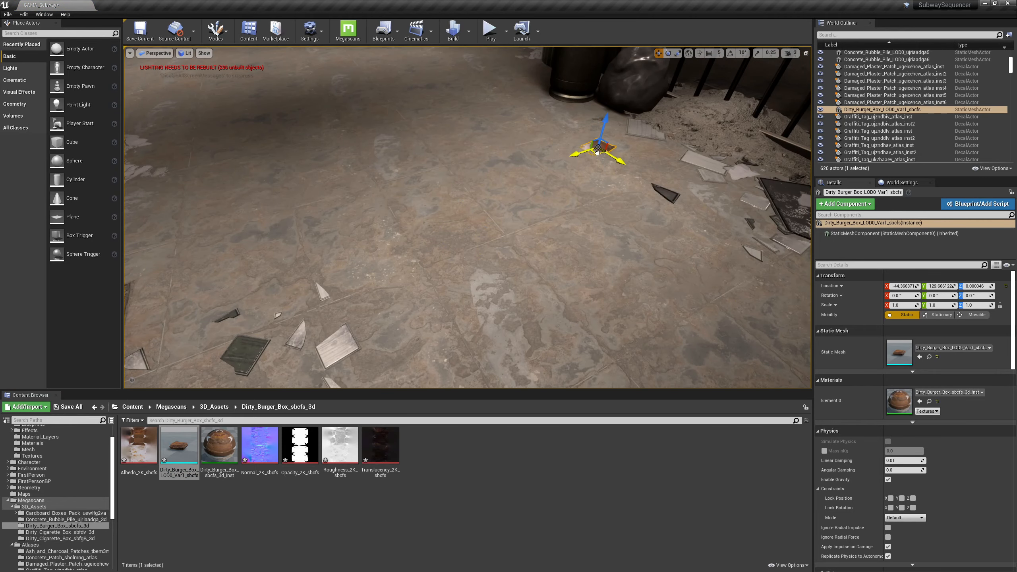
{"action": "mouse_move", "coordinate": [436, 181]}
{"action": "right_mouse_down"}
{"action": "mouse_move", "coordinate": [560, 121]}
{"action": "mouse_move", "coordinate": [508, 125]}
{"action": "mouse_move", "coordinate": [436, 181]}
{"action": "right_mouse_up"}
Duplicate the burger box, move the copy beside the brown cardboard box by the trash can to about X 95.8, and rotate it around Z
{"action": "left_click_drag", "start_coordinate": [363, 232], "coordinate": [463, 228], "text": "alt"}
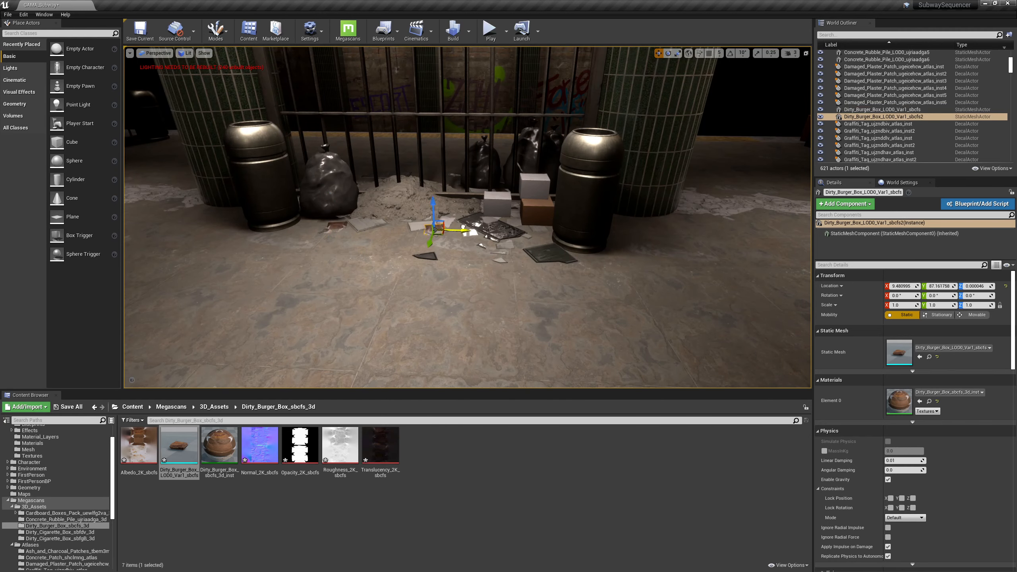
{"action": "left_click_drag", "start_coordinate": [557, 232], "coordinate": [541, 241]}
{"action": "key", "text": "e"}
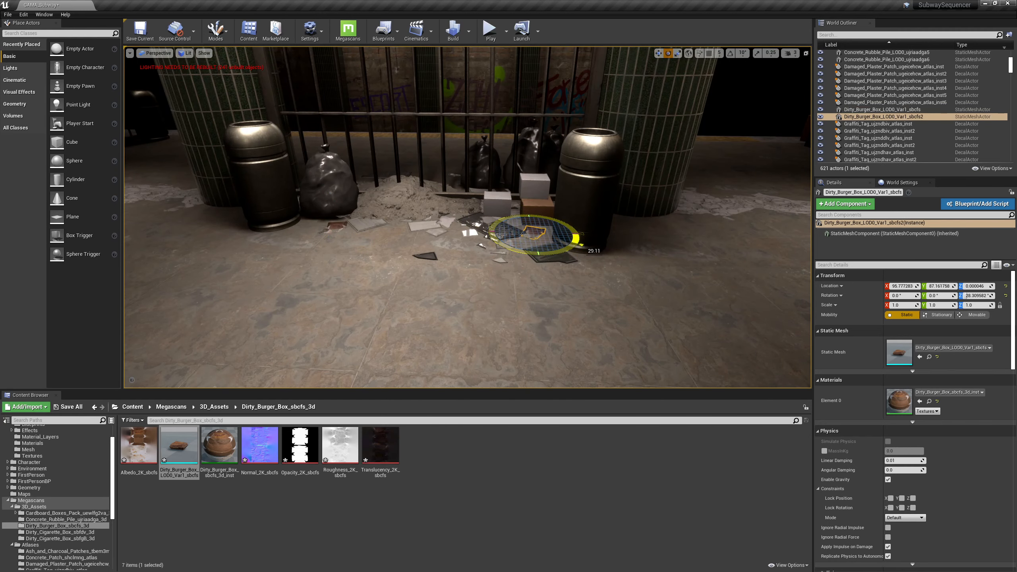
Place the mesh from the Dirty_Cigarette_Box_sbfdv_3d folder on the floor between the Epic Games picture frame and the stair gate
{"action": "right_click_drag", "start_coordinate": [424, 300], "coordinate": [625, 298]}
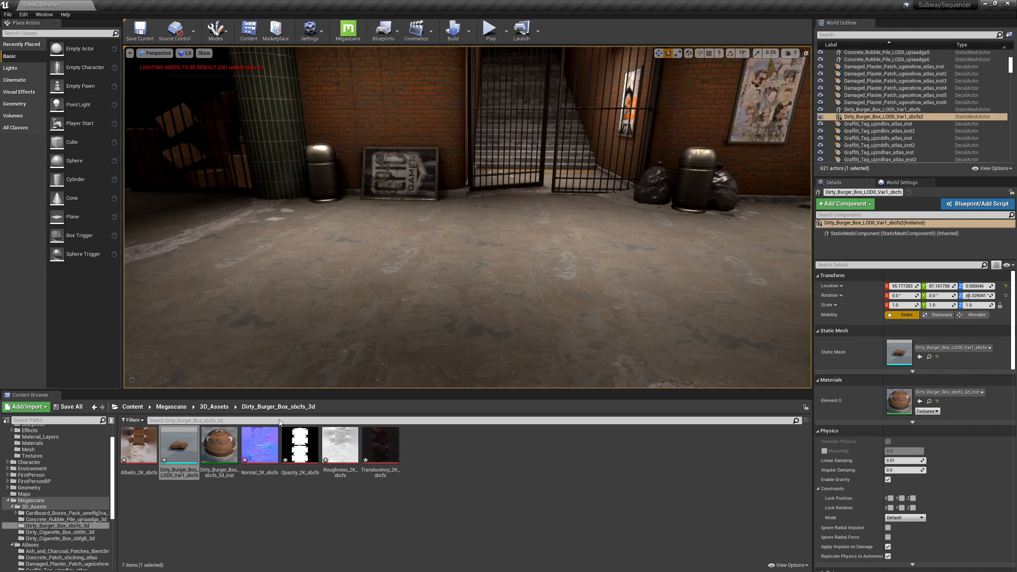
{"action": "left_click", "coordinate": [60, 532]}
{"action": "left_click_drag", "start_coordinate": [179, 445], "coordinate": [476, 202]}
{"action": "key", "text": "f"}
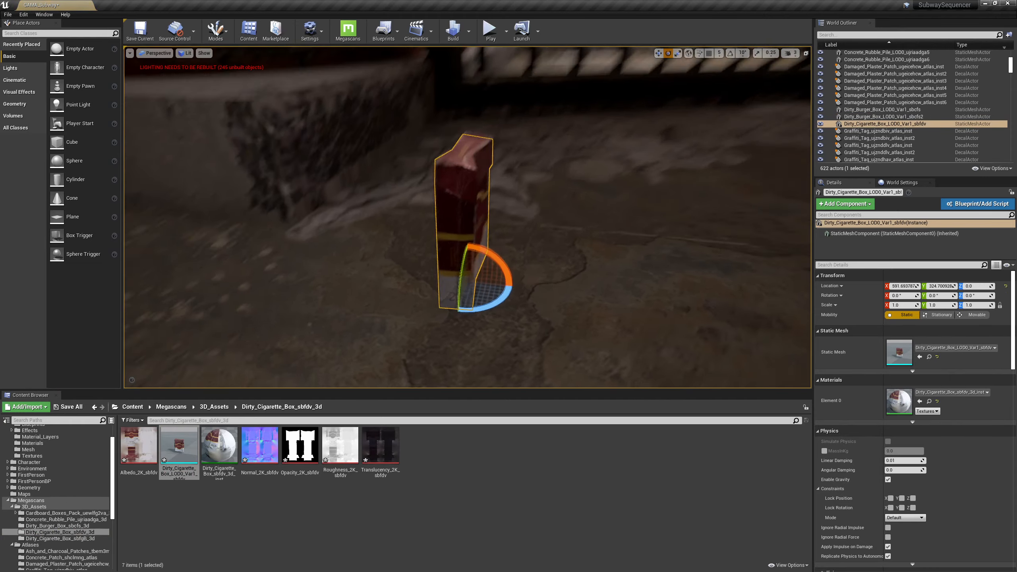
{"action": "right_click_drag", "start_coordinate": [476, 203], "coordinate": [583, 206]}
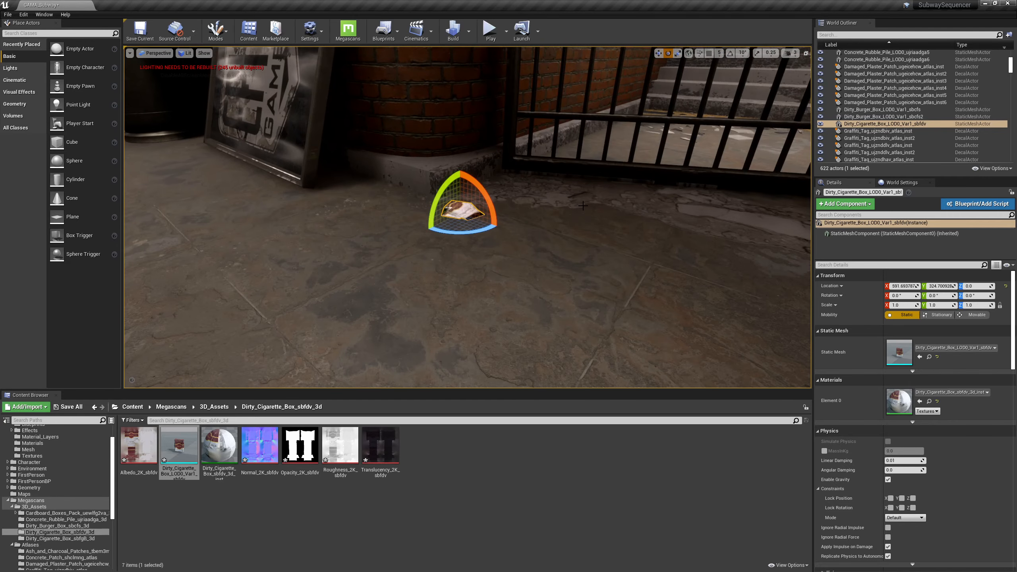
Open the placed cigarette box's static mesh and set its LOD Group to SmallProp, accepting the group's default settings
{"action": "double_click", "coordinate": [899, 352]}
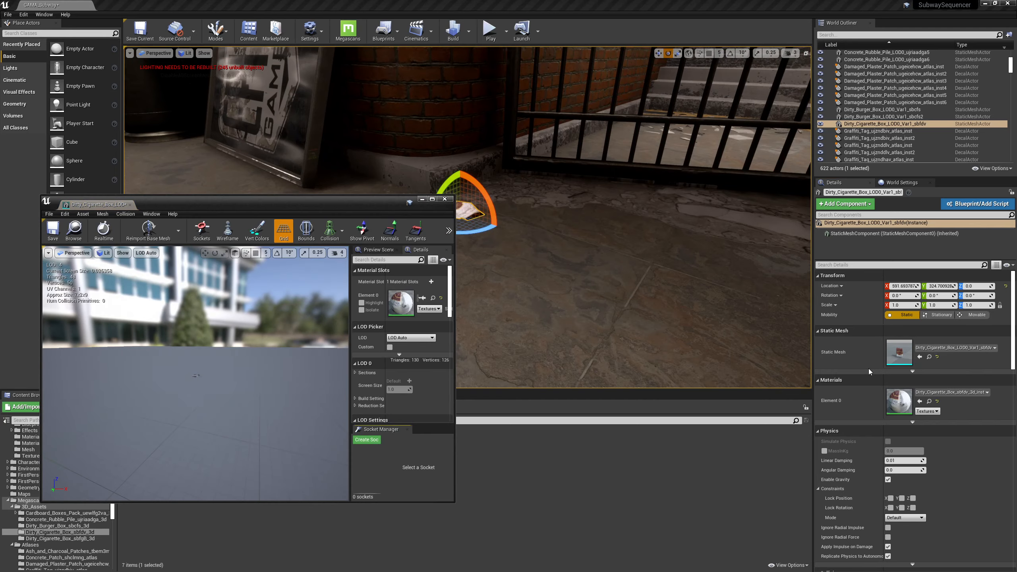
{"action": "double_click", "coordinate": [371, 203]}
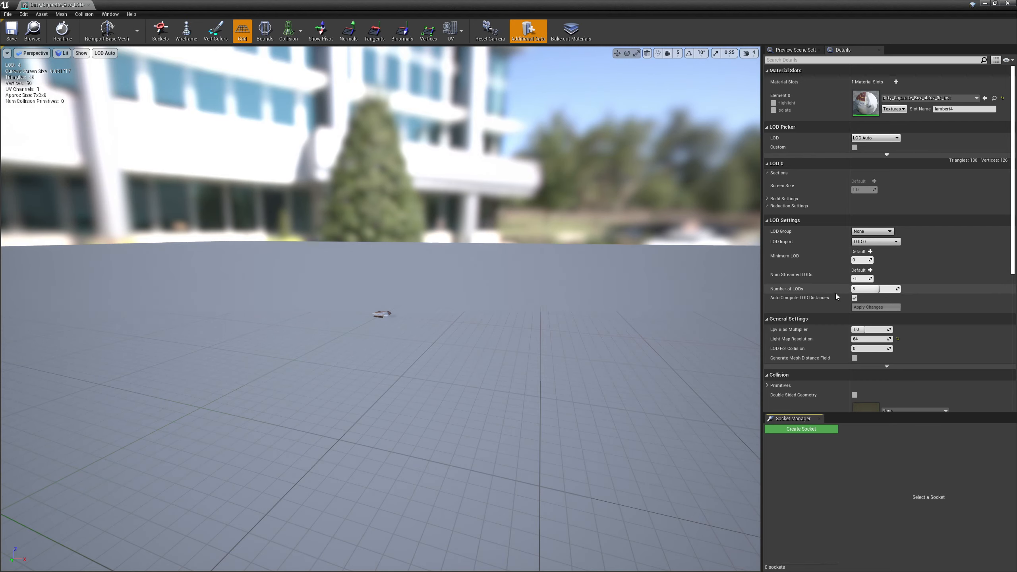
{"action": "left_click", "coordinate": [871, 233]}
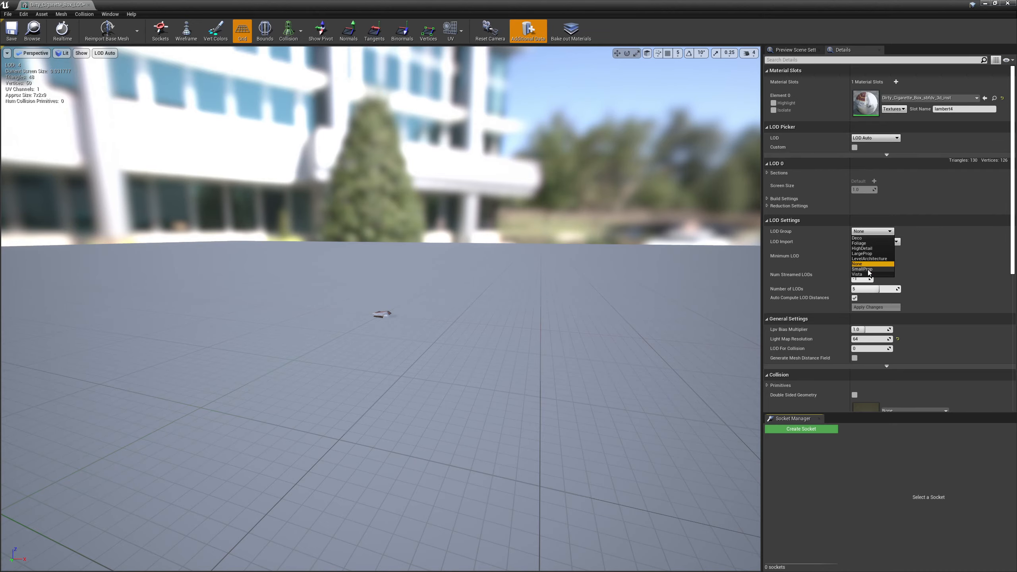
{"action": "left_click", "coordinate": [868, 269]}
{"action": "left_click", "coordinate": [566, 312]}
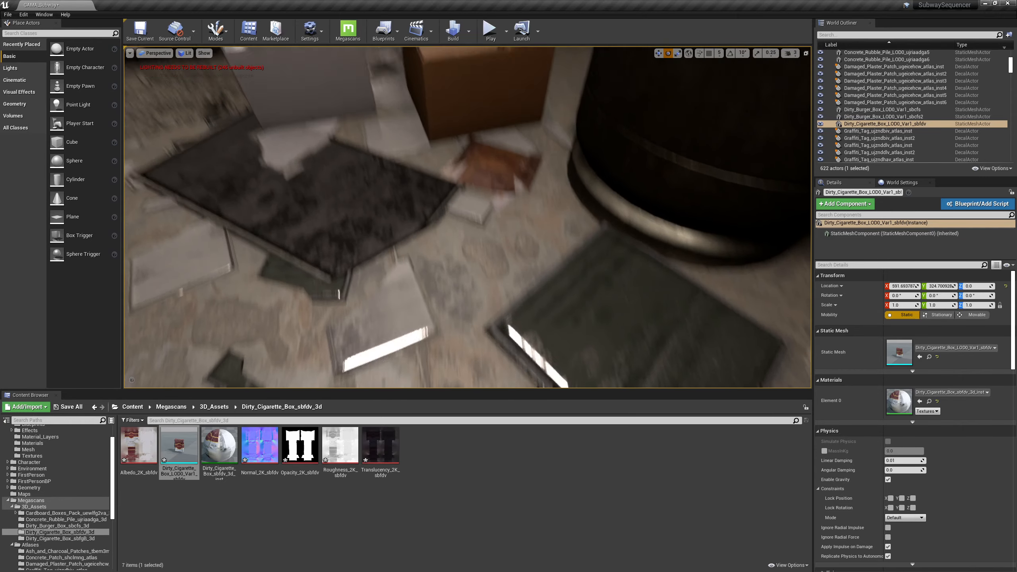
Open the burger box's static mesh and set its LOD Group to SmallProp, accepting the overwrite of its current settings
{"action": "right_click_drag", "start_coordinate": [608, 239], "coordinate": [608, 239]}
{"action": "left_click", "coordinate": [490, 139]}
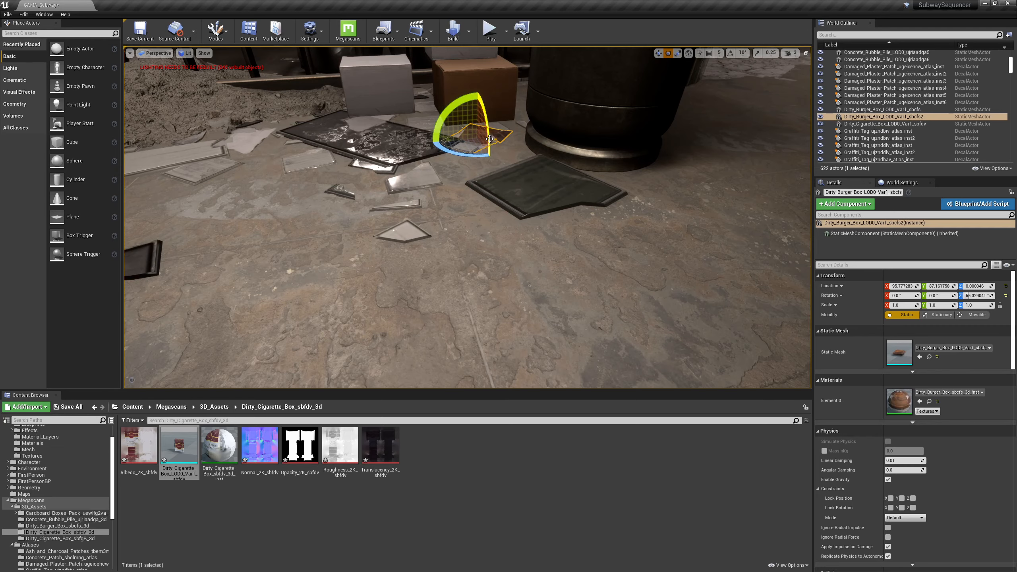
{"action": "double_click", "coordinate": [899, 352]}
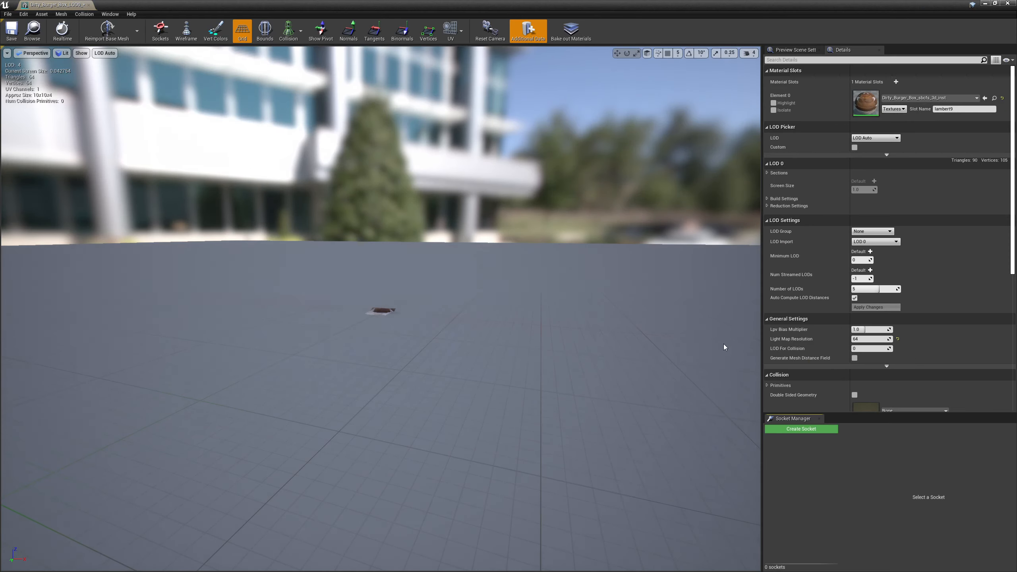
{"action": "left_click", "coordinate": [870, 232]}
{"action": "left_click", "coordinate": [866, 270]}
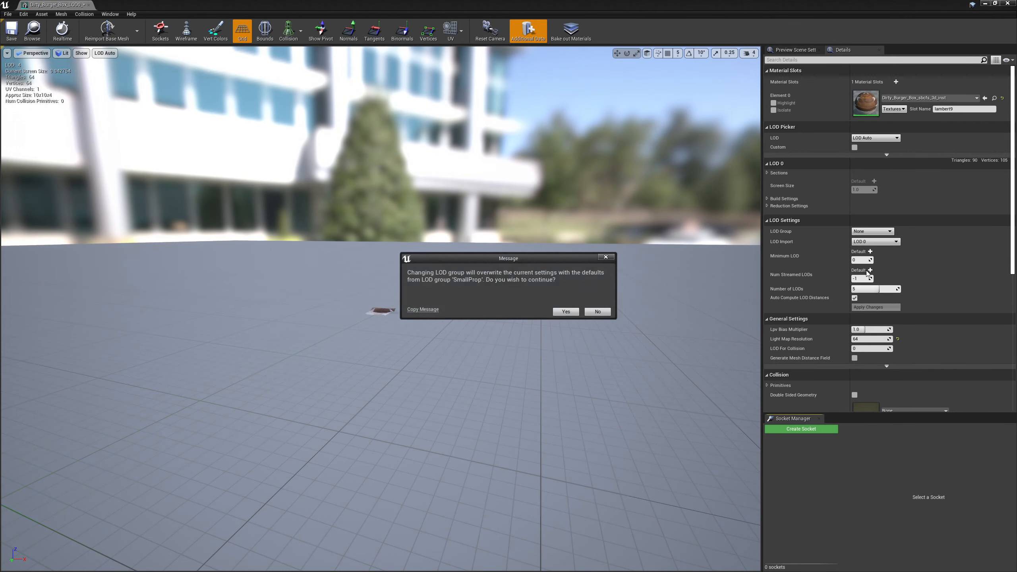
{"action": "left_click", "coordinate": [566, 312]}
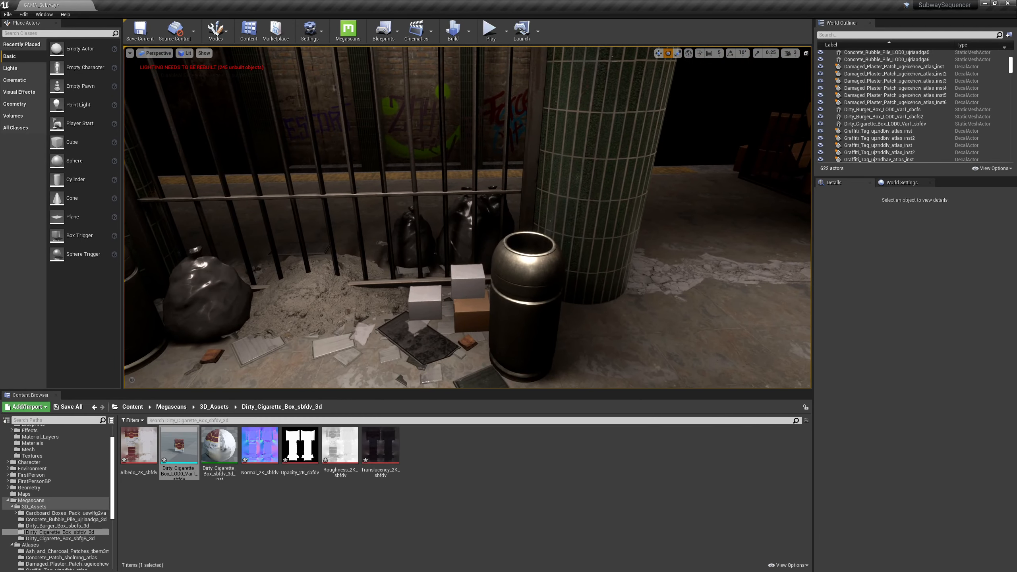
Duplicate the upper white cardboard box and fit the copy inside the trash can's opening at about X 130.6, Y 100.1, Z 70.2
{"action": "left_click", "coordinate": [475, 292]}
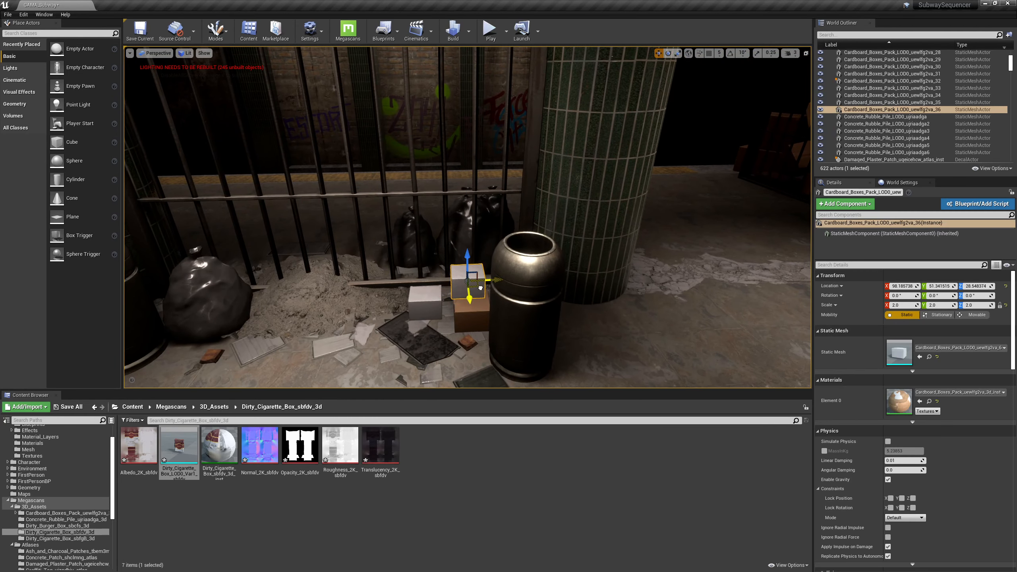
{"action": "left_click_drag", "start_coordinate": [480, 288], "coordinate": [531, 230], "text": "alt"}
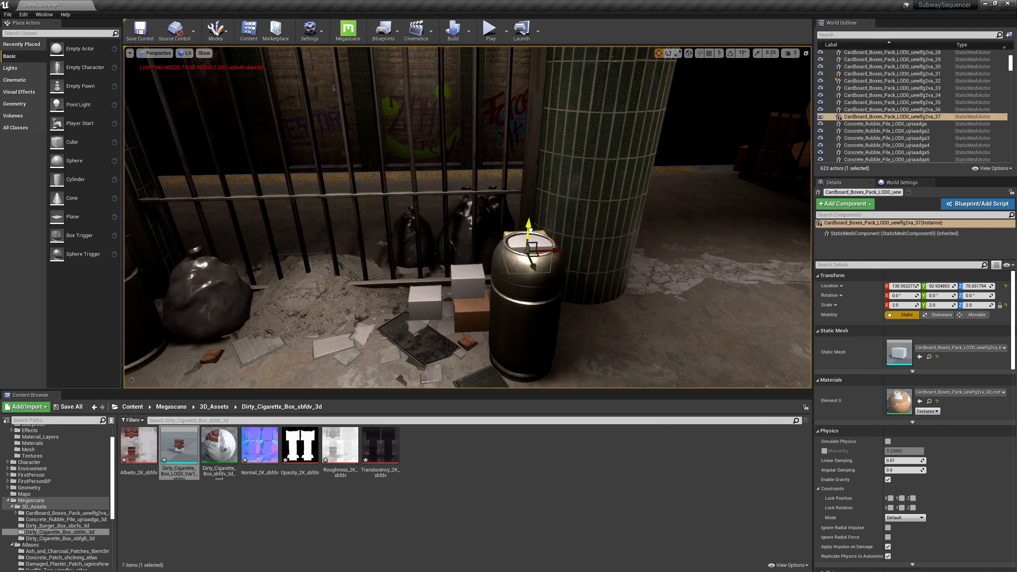
{"action": "key", "text": "f"}
{"action": "left_click_drag", "start_coordinate": [600, 225], "coordinate": [677, 249], "text": "alt"}
{"action": "mouse_move", "coordinate": [583, 153]}
{"action": "right_mouse_down"}
{"action": "mouse_move", "coordinate": [583, 180]}
{"action": "mouse_move", "coordinate": [583, 153]}
{"action": "right_mouse_up"}
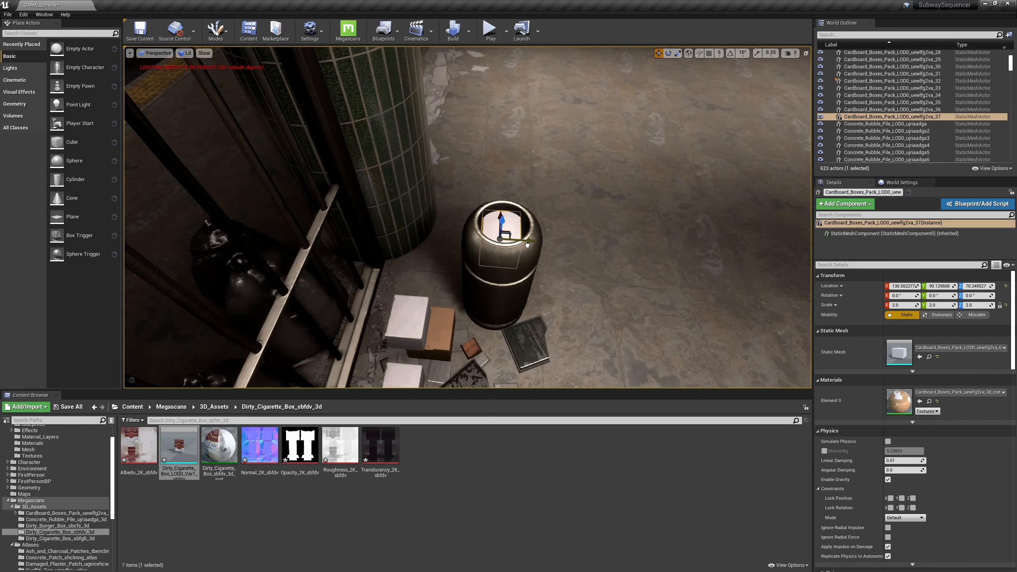
{"action": "key", "text": "f"}
{"action": "left_click_drag", "start_coordinate": [623, 213], "coordinate": [571, 223], "text": "alt"}
{"action": "left_click_drag", "start_coordinate": [455, 237], "coordinate": [457, 237]}
Duplicate the brown cardboard box, rotate the copy and sink it into the trash can beside the white box
{"action": "right_click_drag", "start_coordinate": [447, 182], "coordinate": [479, 124]}
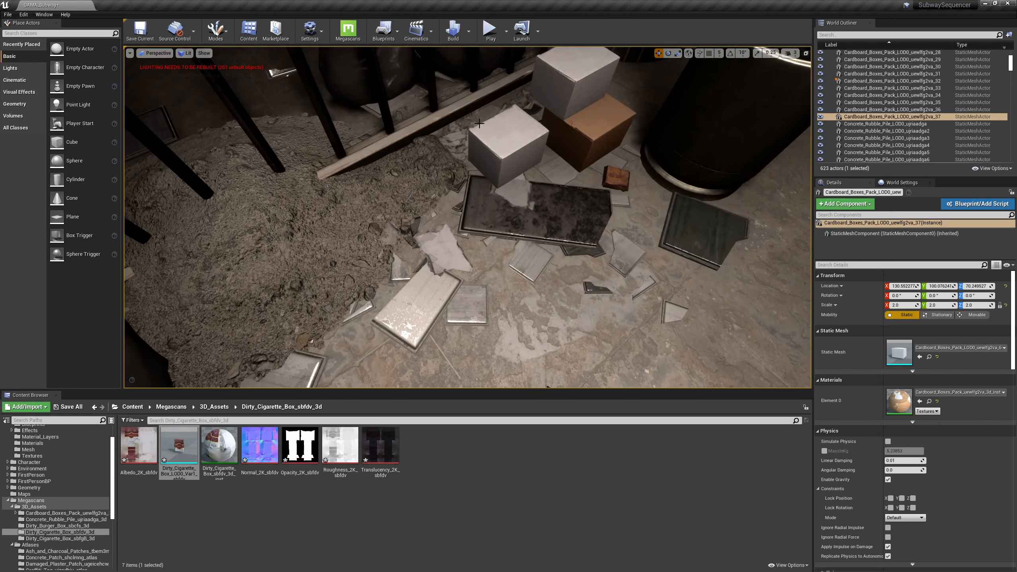
{"action": "left_click_drag", "start_coordinate": [588, 130], "coordinate": [713, 126], "text": "alt"}
{"action": "key", "text": "e"}
{"action": "left_click_drag", "start_coordinate": [688, 187], "coordinate": [679, 209]}
{"action": "right_click_drag", "start_coordinate": [678, 209], "coordinate": [713, 208]}
{"action": "key", "text": "w"}
{"action": "left_click_drag", "start_coordinate": [416, 238], "coordinate": [432, 133]}
{"action": "right_click_drag", "start_coordinate": [528, 104], "coordinate": [641, 132]}
{"action": "key", "text": "Escape"}
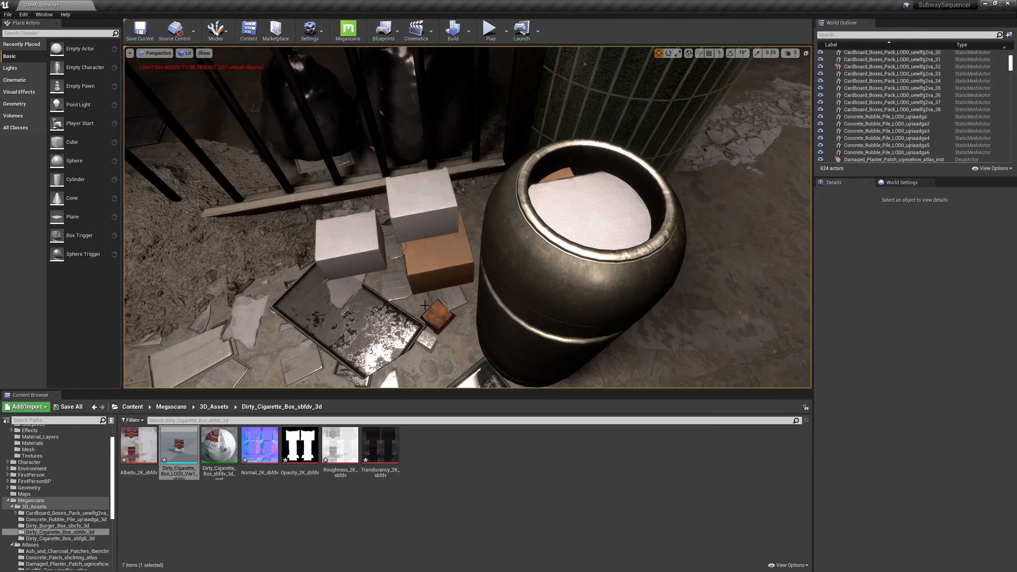
Duplicate the burger box beside the trash can onto the boxes in the can's opening and tilt it slightly
{"action": "left_click", "coordinate": [436, 312]}
{"action": "left_click_drag", "start_coordinate": [442, 318], "coordinate": [593, 209], "text": "alt"}
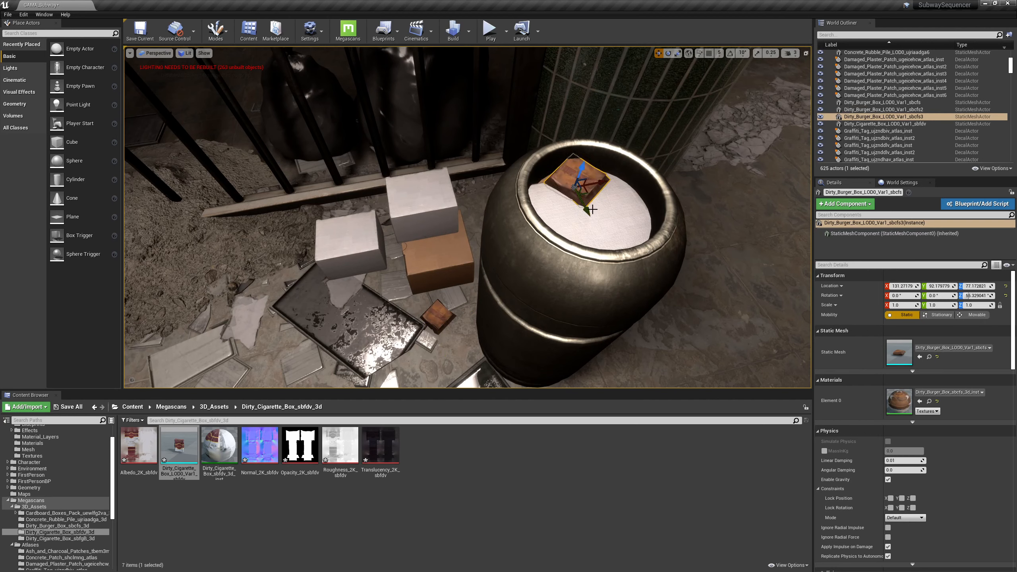
{"action": "mouse_move", "coordinate": [583, 165]}
{"action": "left_mouse_down"}
{"action": "mouse_move", "coordinate": [591, 187]}
{"action": "mouse_move", "coordinate": [594, 150]}
{"action": "left_mouse_up"}
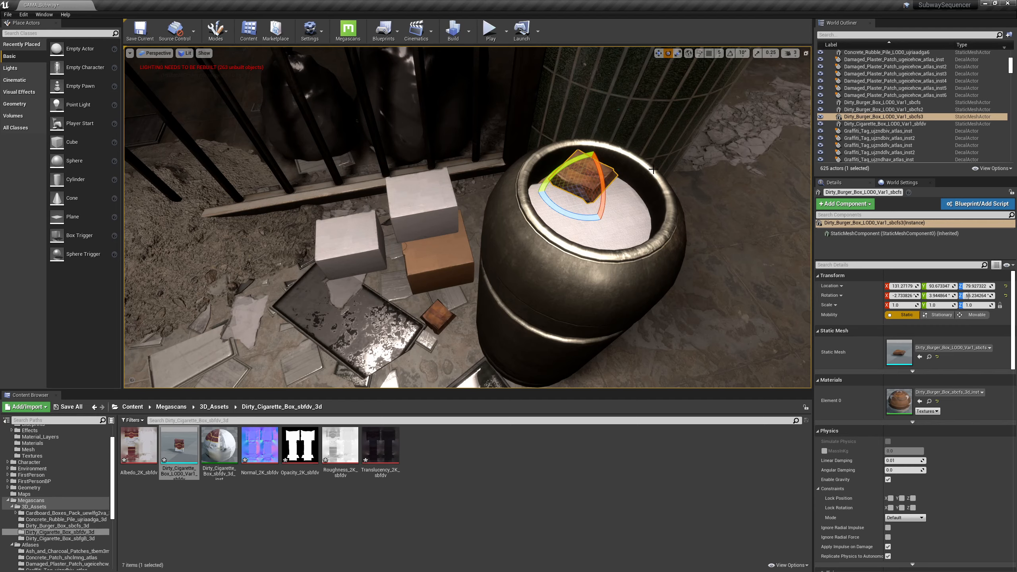
Duplicate the cigarette box from the stair gate onto the filled trash can and delete the intermediate copy left on the floor
{"action": "right_click_drag", "start_coordinate": [656, 169], "coordinate": [784, 133]}
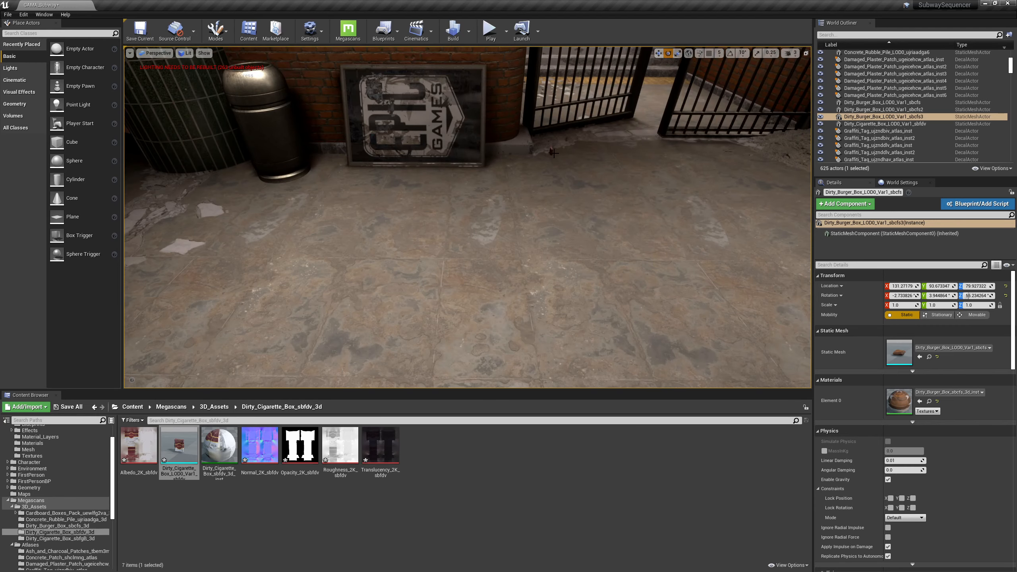
{"action": "left_click", "coordinate": [561, 171]}
{"action": "left_click_drag", "start_coordinate": [565, 160], "coordinate": [517, 162], "text": "alt"}
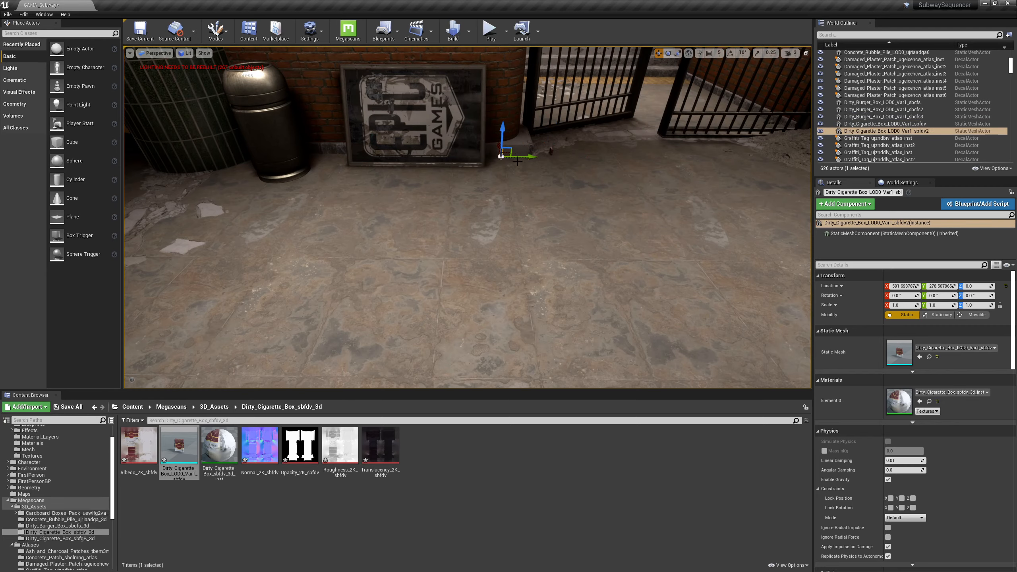
{"action": "left_click_drag", "start_coordinate": [489, 250], "coordinate": [495, 326]}
{"action": "right_click_drag", "start_coordinate": [607, 265], "coordinate": [545, 264]}
{"action": "left_click_drag", "start_coordinate": [551, 248], "coordinate": [349, 221], "text": "alt"}
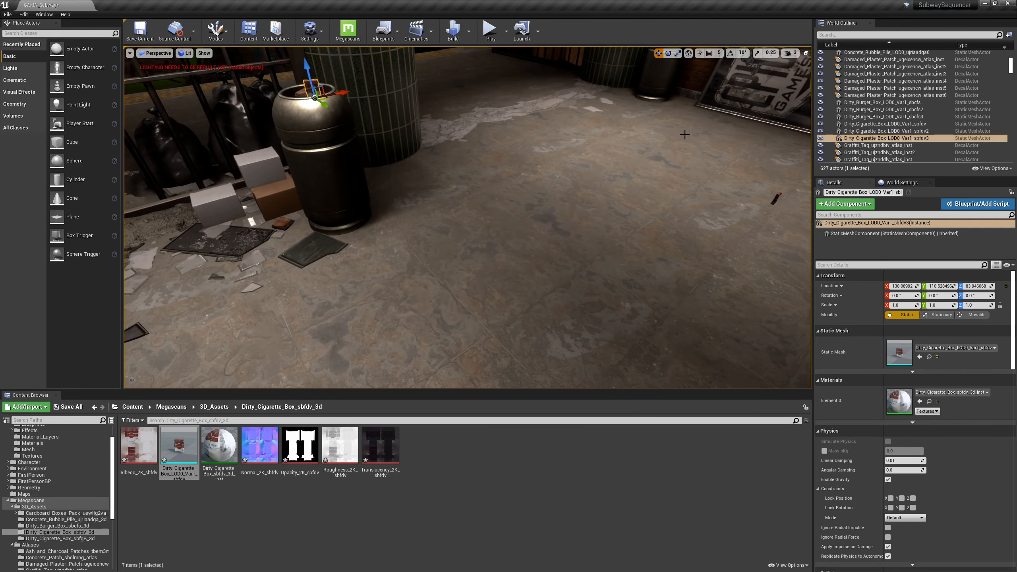
{"action": "left_click", "coordinate": [773, 200]}
{"action": "key", "text": "Delete"}
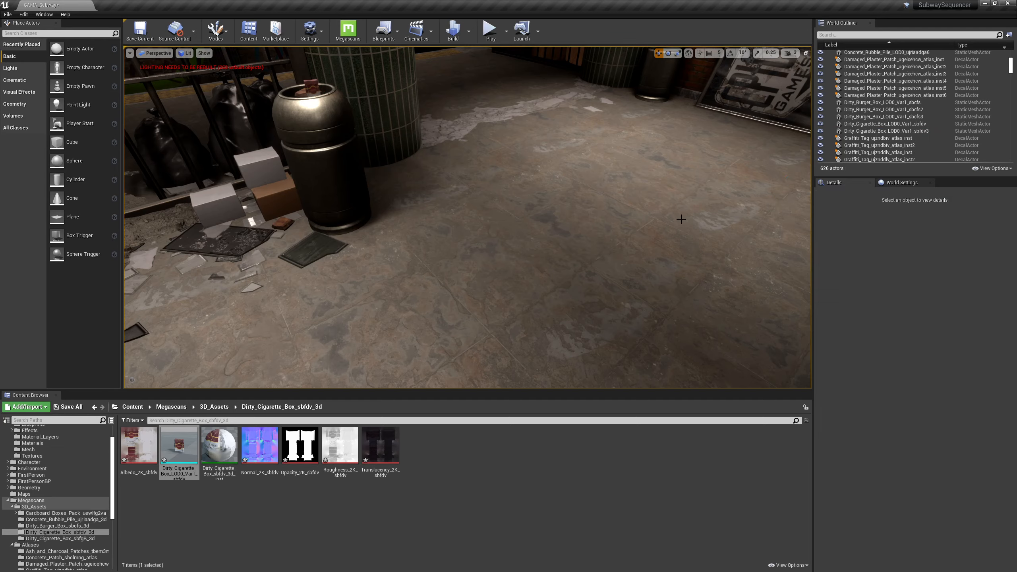
Lay the cigarette box flat on the trash in the can by rotating it to about -93° in X and -44° in Z
{"action": "right_click_drag", "start_coordinate": [681, 220], "coordinate": [561, 225]}
{"action": "key", "text": "w"}
{"action": "left_click", "coordinate": [564, 245]}
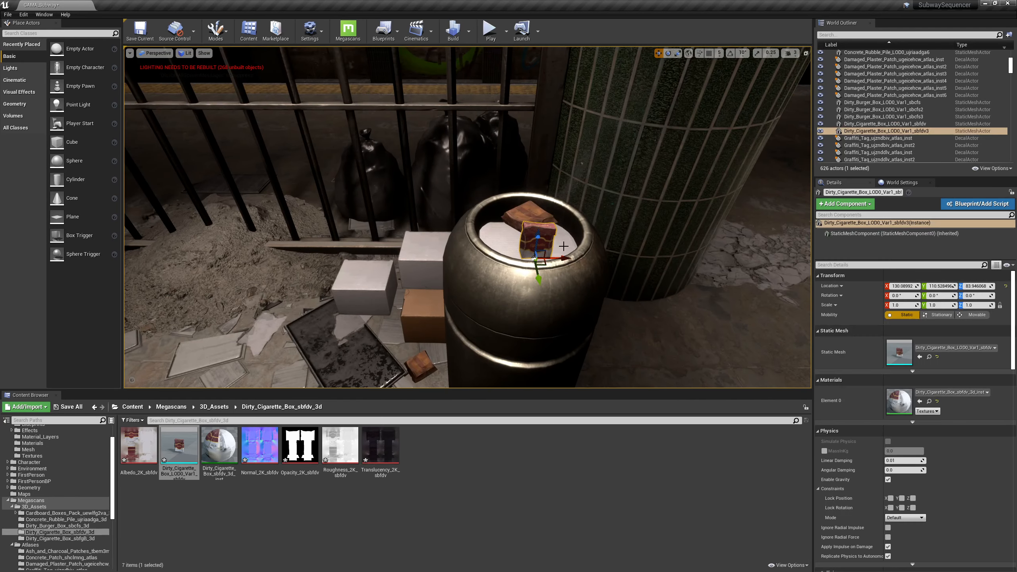
{"action": "key", "text": "w"}
{"action": "right_click_drag", "start_coordinate": [540, 260], "coordinate": [477, 260]}
{"action": "left_click_drag", "start_coordinate": [477, 260], "coordinate": [452, 298]}
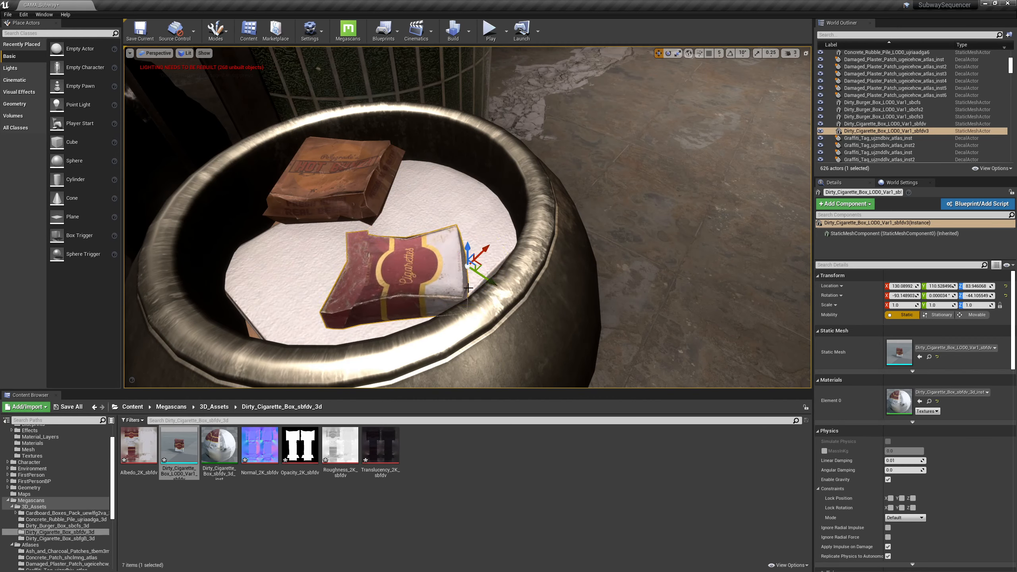
{"action": "key", "text": "Escape"}
Select both cardboard boxes, the burger box and the cigarette box inside the trash can and raise them together slightly
{"action": "key", "text": "s"}
{"action": "right_click_drag", "start_coordinate": [434, 267], "coordinate": [426, 231]}
{"action": "key", "text": "s"}
{"action": "mouse_move", "coordinate": [503, 241]}
{"action": "right_mouse_down"}
{"action": "mouse_move", "coordinate": [469, 251]}
{"action": "mouse_move", "coordinate": [503, 251]}
{"action": "right_mouse_up"}
{"action": "key", "text": "w"}
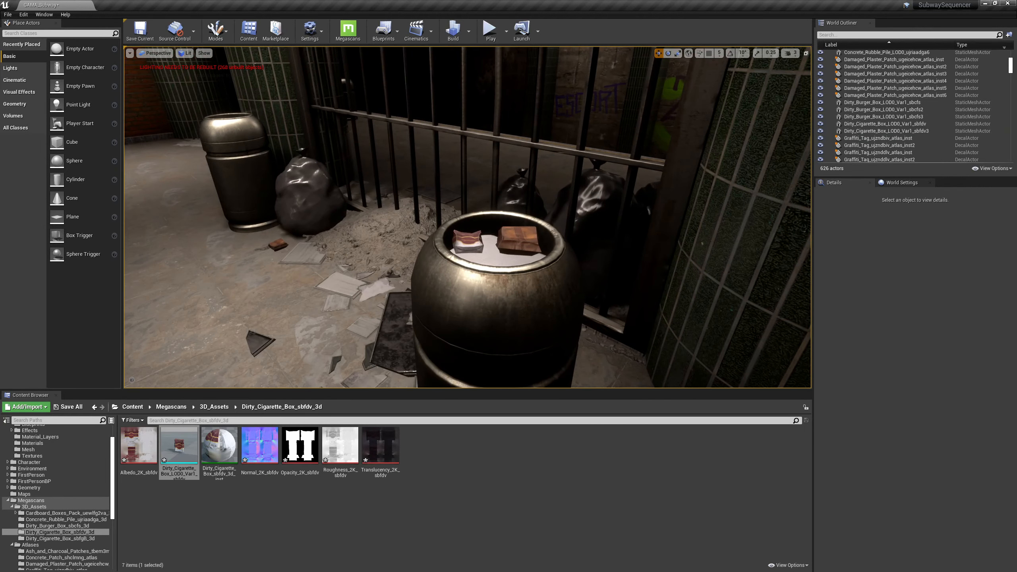
{"action": "left_click", "coordinate": [502, 258]}
{"action": "left_click", "coordinate": [519, 242], "text": "ctrl"}
{"action": "left_click", "coordinate": [468, 243], "text": "ctrl"}
{"action": "right_click_drag", "start_coordinate": [469, 242], "coordinate": [457, 268]}
{"action": "key", "text": "w"}
{"action": "left_click", "coordinate": [380, 296], "text": "ctrl"}
{"action": "right_click_drag", "start_coordinate": [405, 300], "coordinate": [410, 264]}
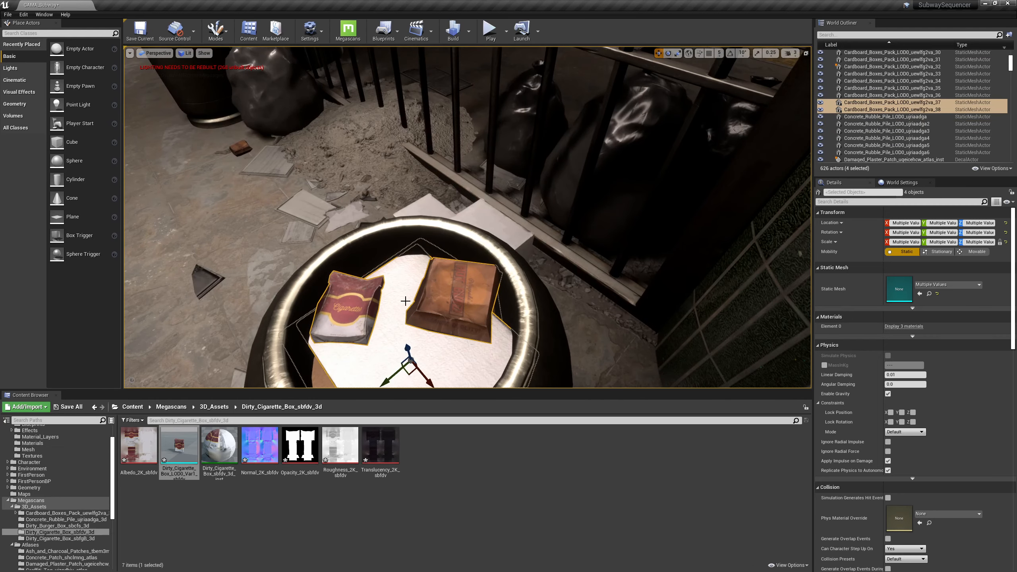
{"action": "left_click_drag", "start_coordinate": [407, 344], "coordinate": [406, 337]}
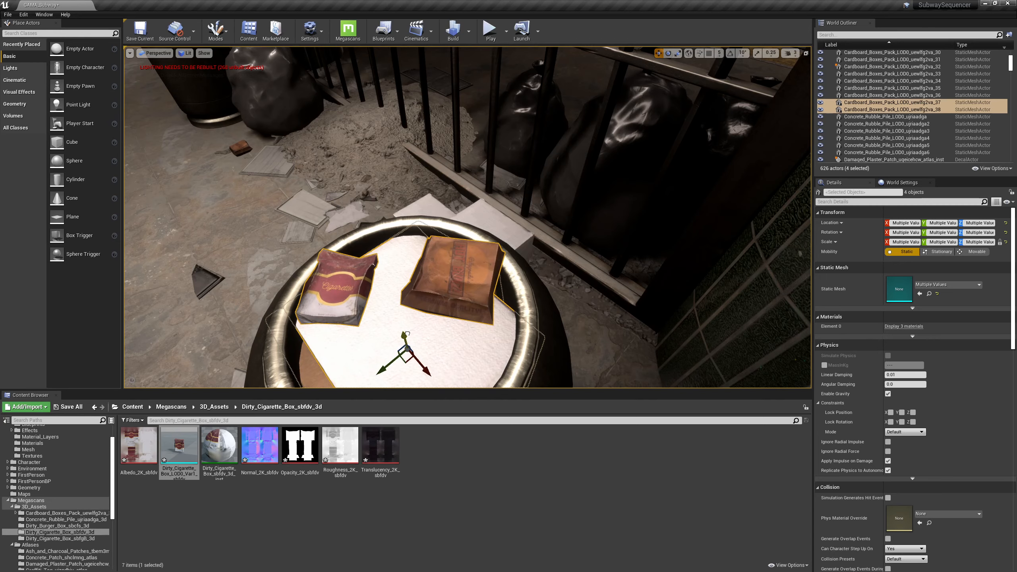
{"action": "key", "text": "s"}
{"action": "right_click_drag", "start_coordinate": [407, 333], "coordinate": [360, 283]}
{"action": "key", "text": "Escape"}
Rotate the brown cardboard box inside the trash can to about 89° in Y
{"action": "key", "text": "w"}
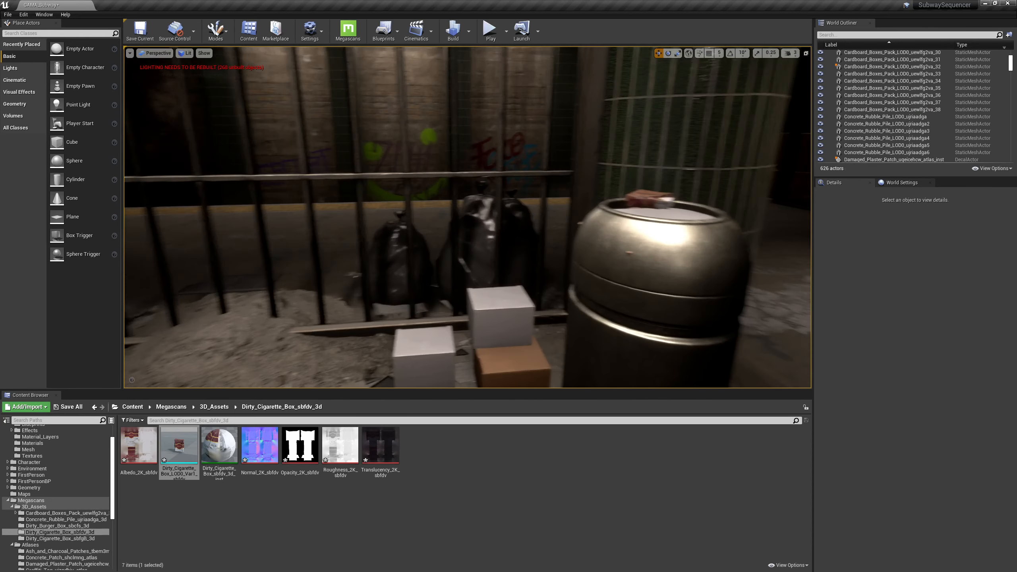
{"action": "right_click_drag", "start_coordinate": [479, 258], "coordinate": [561, 258]}
{"action": "left_click", "coordinate": [476, 241]}
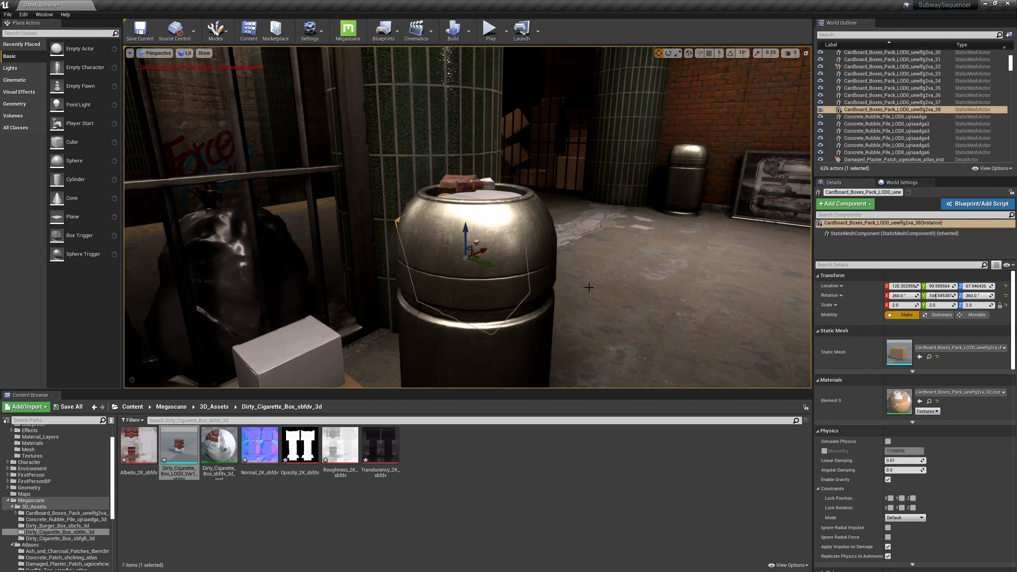
{"action": "right_click_drag", "start_coordinate": [475, 242], "coordinate": [658, 259]}
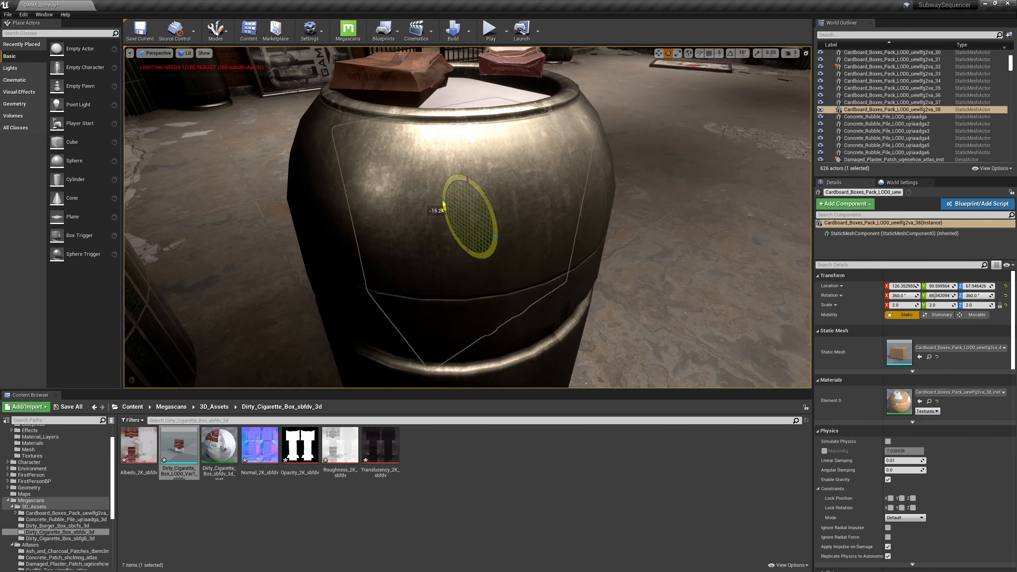
{"action": "left_click_drag", "start_coordinate": [468, 217], "coordinate": [746, 265], "text": "alt"}
{"action": "left_click_drag", "start_coordinate": [528, 132], "coordinate": [584, 139], "text": "alt"}
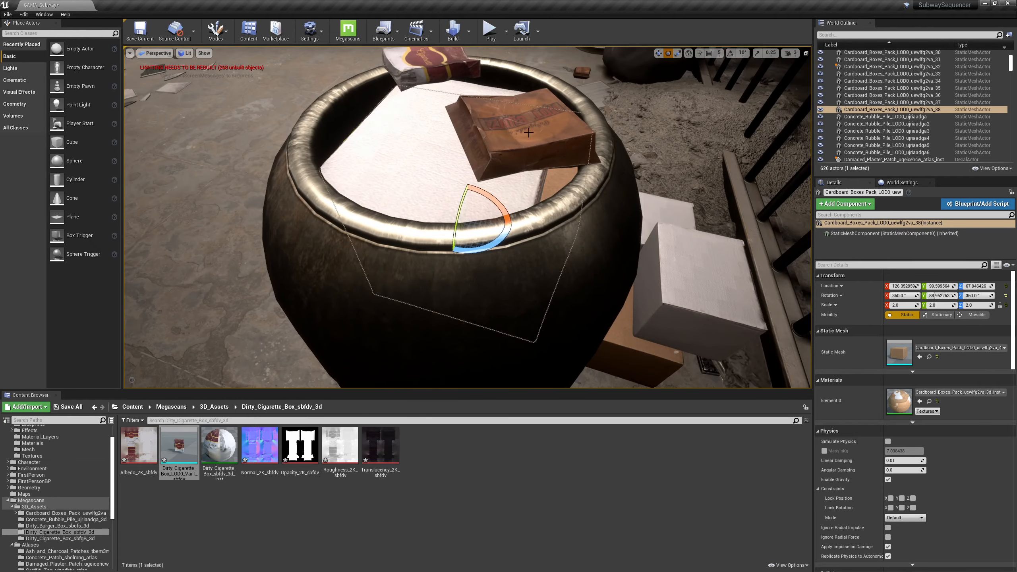
Move the cigarette box inward and down onto the trash can's contents, to about X 130.5, Y 110.5, Z 84.8
{"action": "left_click", "coordinate": [443, 72]}
{"action": "left_click_drag", "start_coordinate": [452, 146], "coordinate": [601, 136], "text": "alt"}
{"action": "key", "text": "w"}
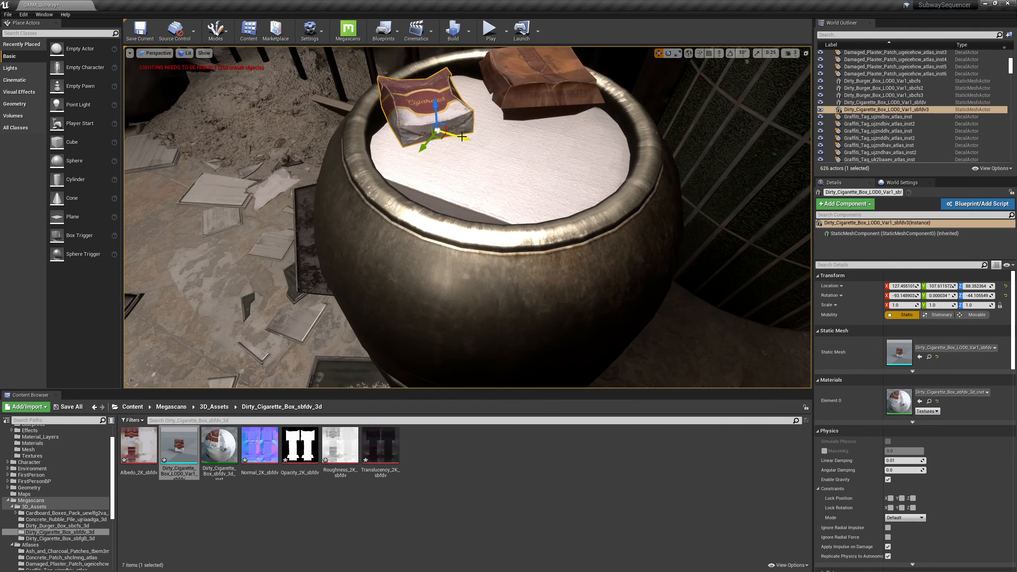
{"action": "left_click_drag", "start_coordinate": [458, 136], "coordinate": [442, 182]}
{"action": "left_click_drag", "start_coordinate": [442, 181], "coordinate": [540, 140], "text": "alt"}
{"action": "right_click_drag", "start_coordinate": [541, 141], "coordinate": [569, 147]}
{"action": "left_click_drag", "start_coordinate": [584, 98], "coordinate": [584, 126]}
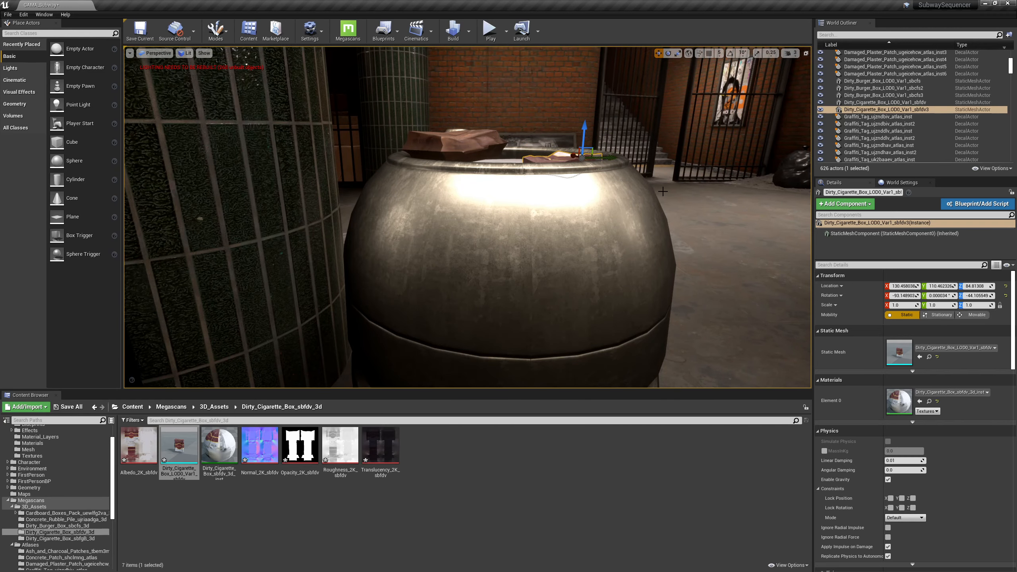
Nudge the cigarette box on the trash can's contents to about Y 109.7
{"action": "right_click_drag", "start_coordinate": [664, 192], "coordinate": [701, 218]}
{"action": "left_click_drag", "start_coordinate": [709, 173], "coordinate": [703, 173]}
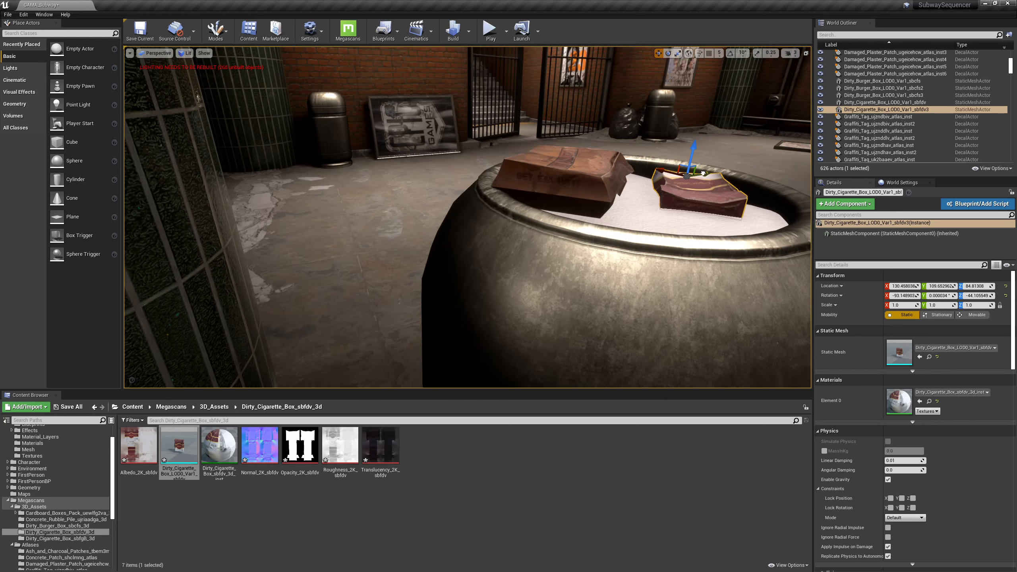
Duplicate the burger box inside the trash can and flip the copy to about 181° in X and -55° in Z beside the original
{"action": "right_click_drag", "start_coordinate": [752, 239], "coordinate": [649, 234]}
{"action": "left_click", "coordinate": [325, 154]}
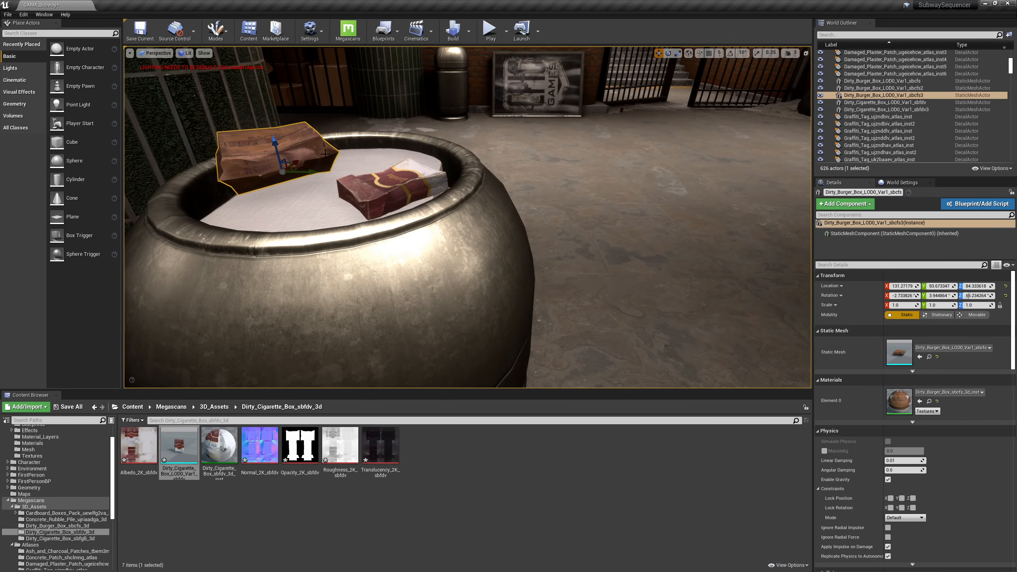
{"action": "left_click_drag", "start_coordinate": [307, 171], "coordinate": [248, 134], "text": "alt"}
{"action": "key", "text": "e"}
{"action": "key", "text": "w"}
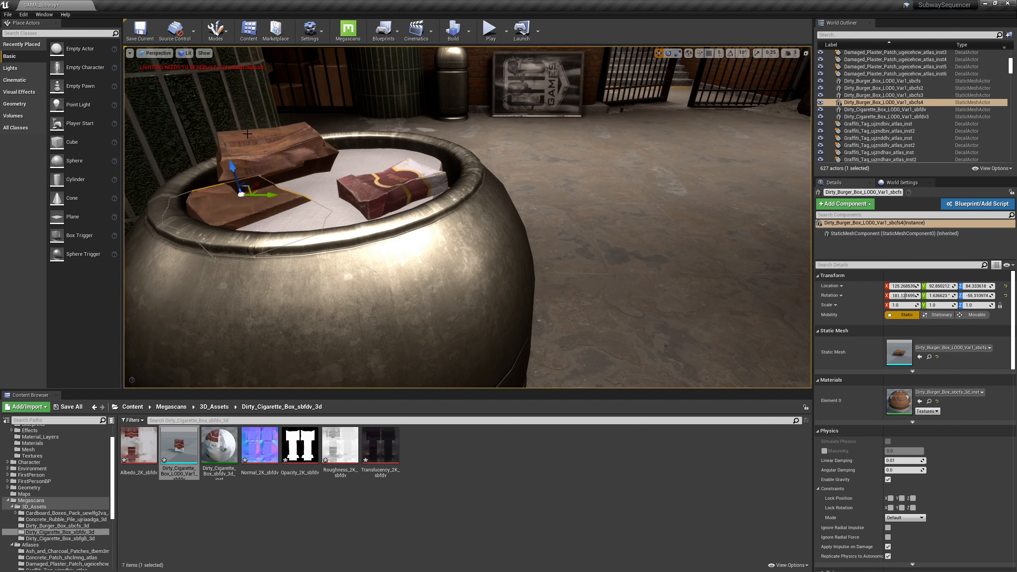
{"action": "left_click_drag", "start_coordinate": [231, 171], "coordinate": [310, 180]}
{"action": "left_click_drag", "start_coordinate": [282, 148], "coordinate": [264, 216]}
Try a duplicate of the cigarette box between the burger boxes in the trash can, and delete that copy
{"action": "left_click_drag", "start_coordinate": [300, 160], "coordinate": [334, 180]}
{"action": "key", "text": "e"}
{"action": "left_click", "coordinate": [339, 218]}
{"action": "key", "text": "w"}
{"action": "key", "text": "e"}
{"action": "key", "text": "w"}
{"action": "key", "text": "Escape"}
{"action": "right_click_drag", "start_coordinate": [334, 180], "coordinate": [304, 190]}
{"action": "right_click_drag", "start_coordinate": [509, 209], "coordinate": [512, 230]}
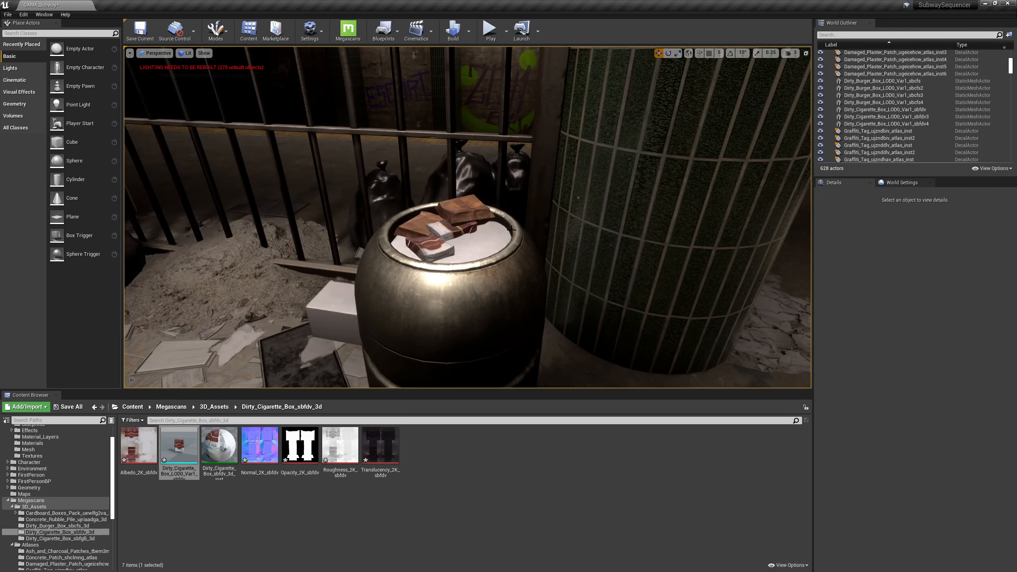
{"action": "left_click", "coordinate": [461, 230]}
{"action": "key", "text": "Delete"}
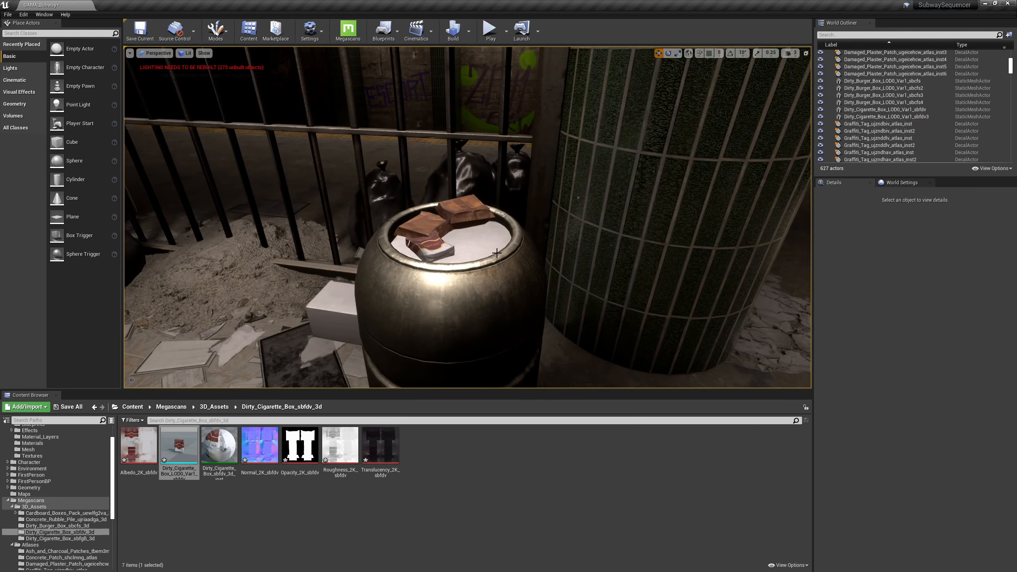
Rearrange the trash can's contents, moving the red cigarette box to about X 135.6 next to the burger boxes
{"action": "left_click", "coordinate": [442, 241]}
{"action": "left_click_drag", "start_coordinate": [465, 259], "coordinate": [440, 239]}
{"action": "left_click", "coordinate": [471, 208]}
{"action": "left_click", "coordinate": [427, 234]}
{"action": "key", "text": "Escape"}
{"action": "right_click_drag", "start_coordinate": [441, 239], "coordinate": [445, 261]}
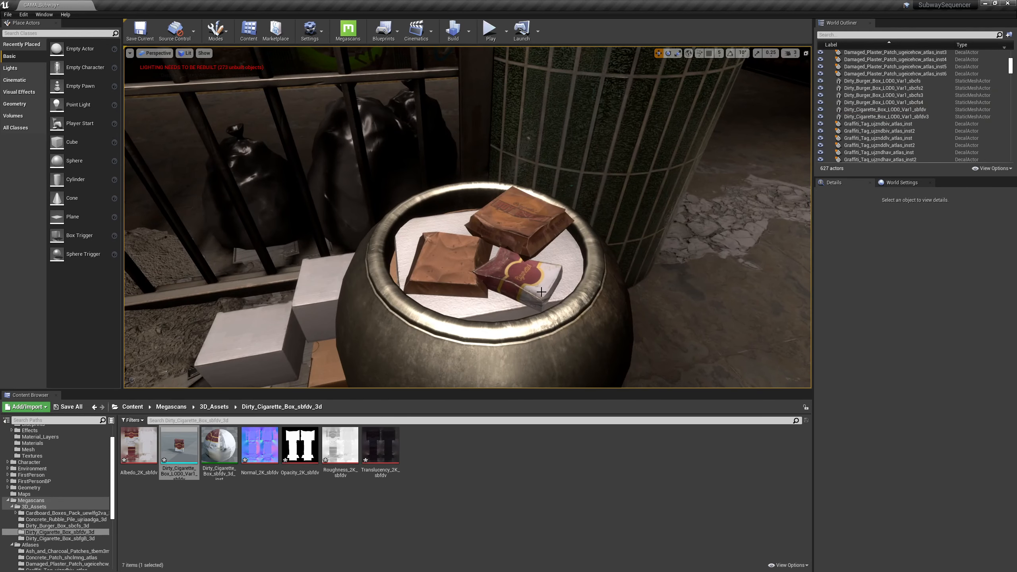
Tilt the red cigarette box in the trash can to about -70° in X, 23° in Y and -46° in Z
{"action": "left_click", "coordinate": [539, 281]}
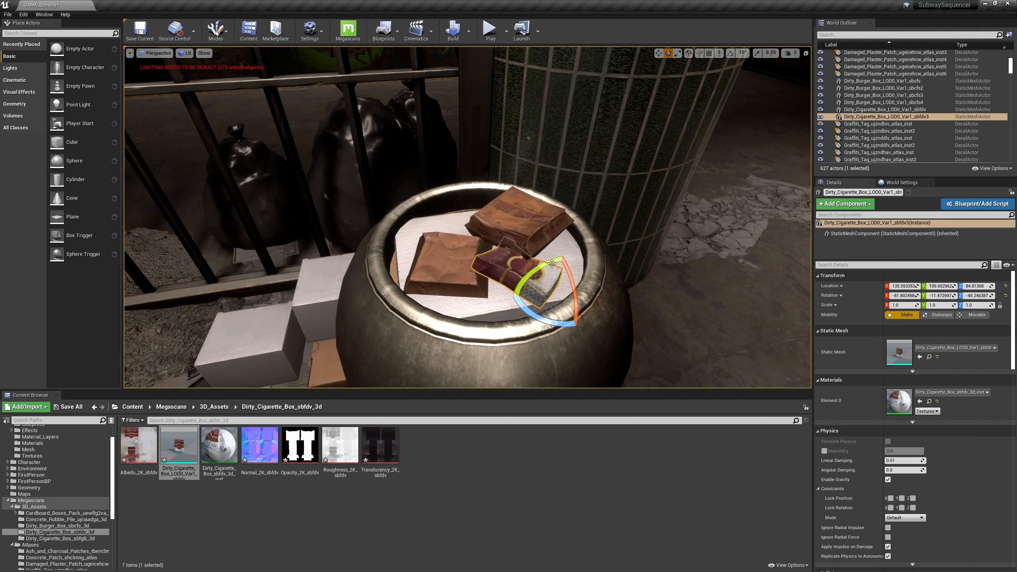
{"action": "mouse_move", "coordinate": [577, 283]}
{"action": "left_mouse_down"}
{"action": "mouse_move", "coordinate": [528, 274]}
{"action": "mouse_move", "coordinate": [568, 277]}
{"action": "left_mouse_up"}
{"action": "key", "text": "w"}
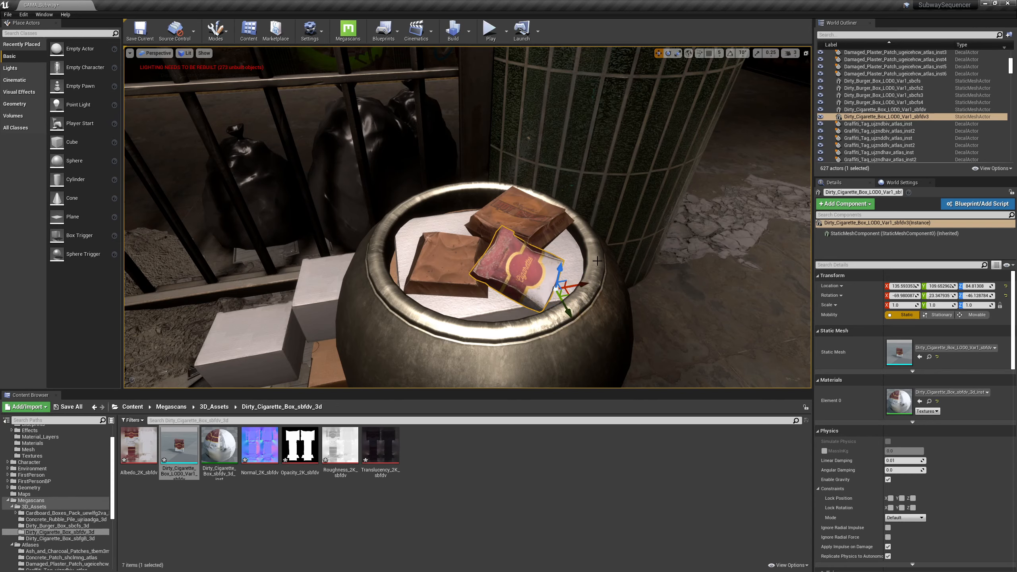
{"action": "key", "text": "Escape"}
Place the green dirty cigarette box mesh on the hallway floor in front of the barred gate and trash cans
{"action": "right_click_drag", "start_coordinate": [571, 300], "coordinate": [606, 274]}
{"action": "key", "text": "s"}
{"action": "key", "text": "d"}
{"action": "key", "text": "w"}
{"action": "key", "text": "s"}
{"action": "key", "text": "a"}
{"action": "key", "text": "s"}
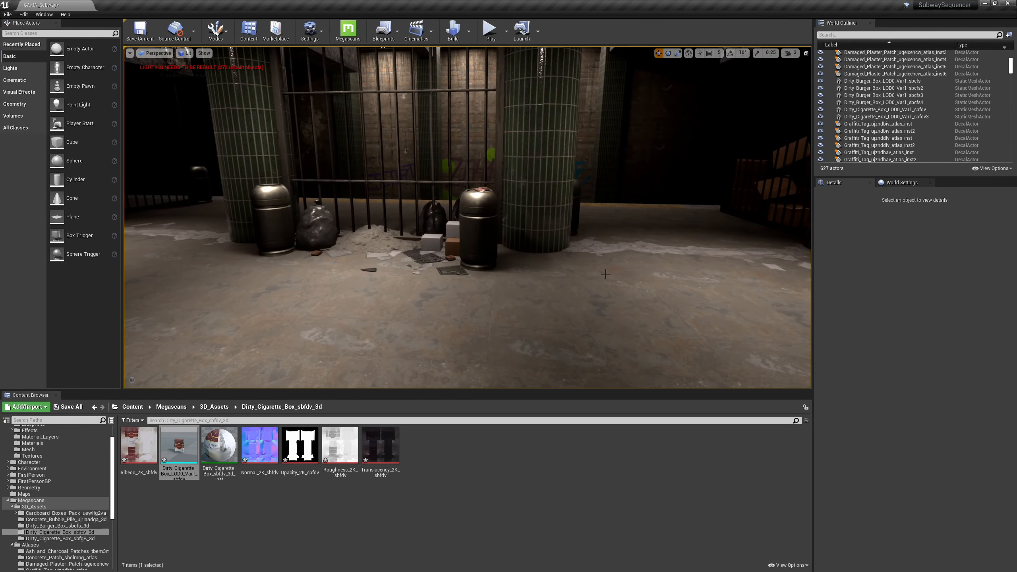
{"action": "left_click", "coordinate": [56, 538]}
{"action": "left_click_drag", "start_coordinate": [179, 445], "coordinate": [322, 301]}
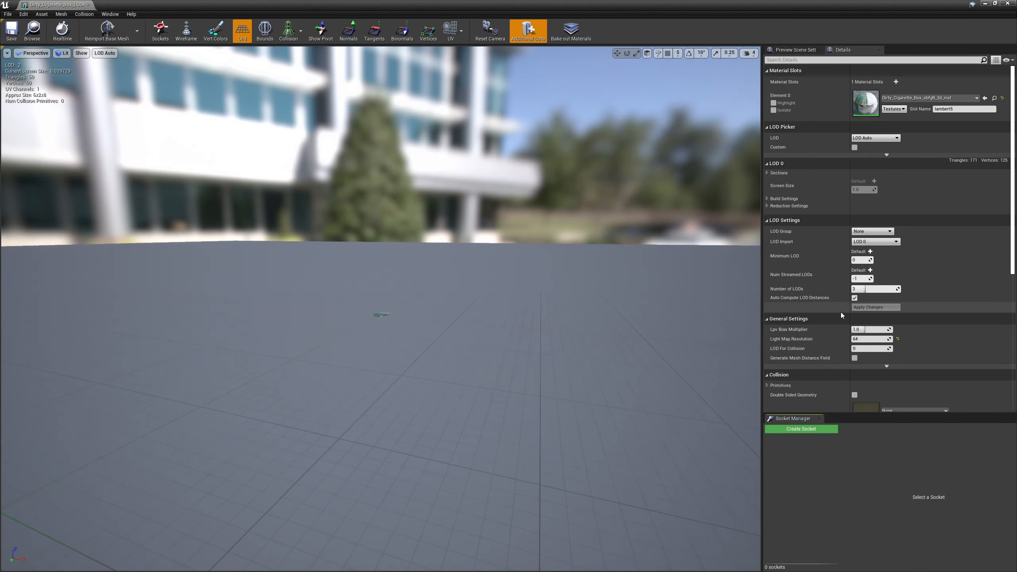
Change the LOD group of the green cigarette box mesh in its mesh settings
{"action": "left_click", "coordinate": [872, 231]}
{"action": "left_click", "coordinate": [865, 270]}
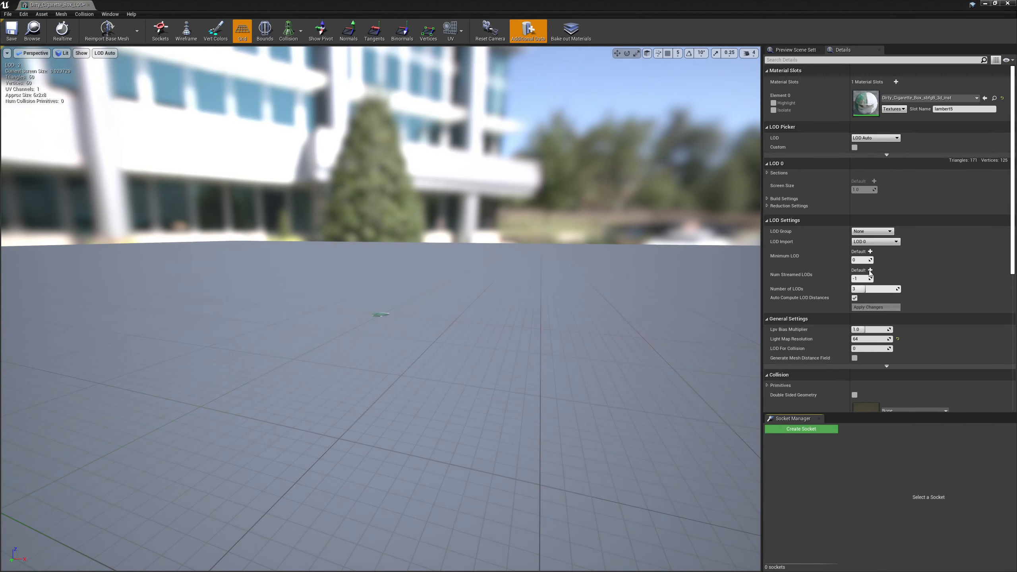
{"action": "left_click", "coordinate": [564, 312]}
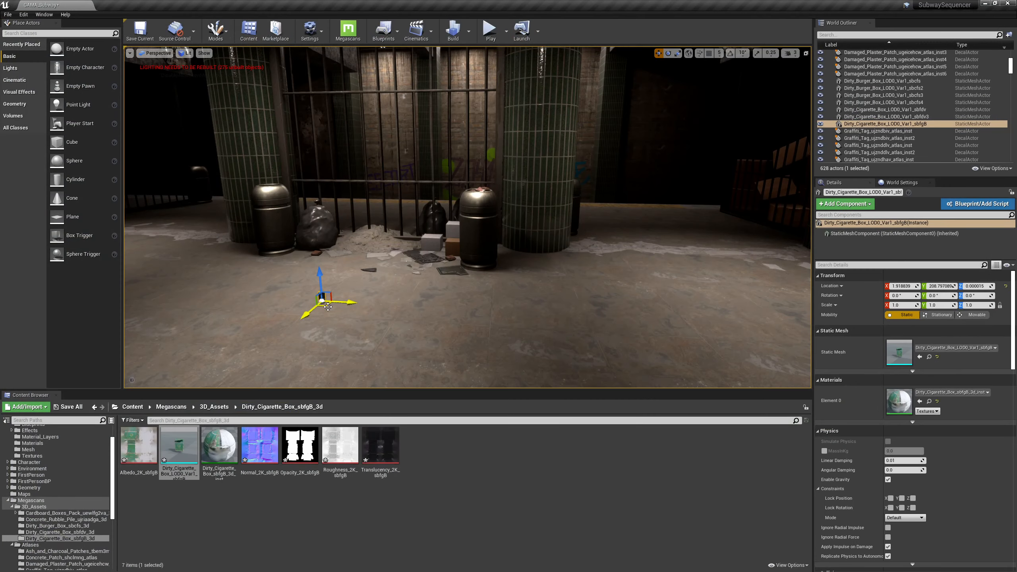
Duplicate the green cigarette box and lay the copy on the burger box inside the trash can, about -101° in X at Z 86.4
{"action": "left_click_drag", "start_coordinate": [328, 307], "coordinate": [476, 170], "text": "alt"}
{"action": "key", "text": "f"}
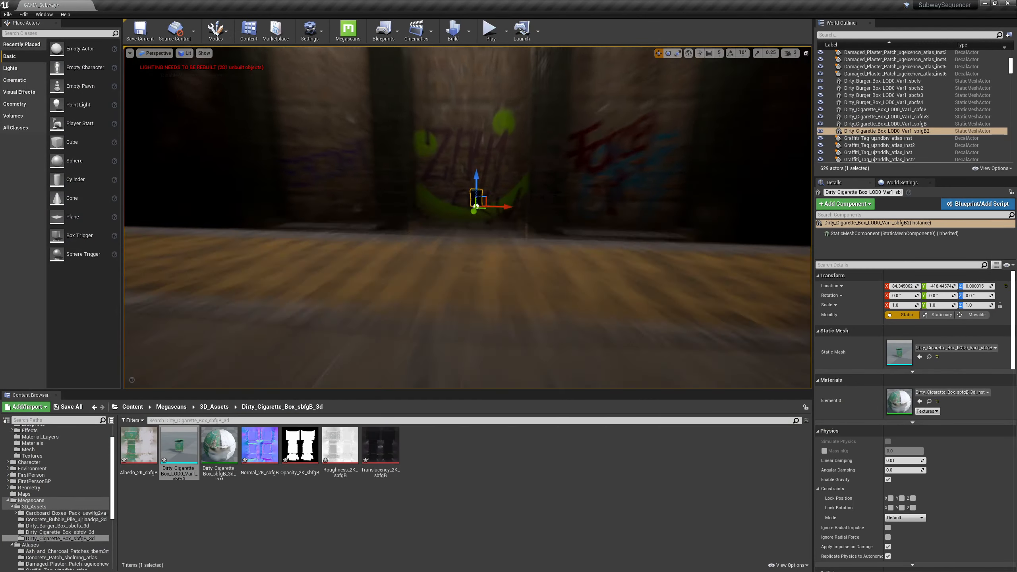
{"action": "left_click_drag", "start_coordinate": [486, 292], "coordinate": [491, 293], "text": "shift"}
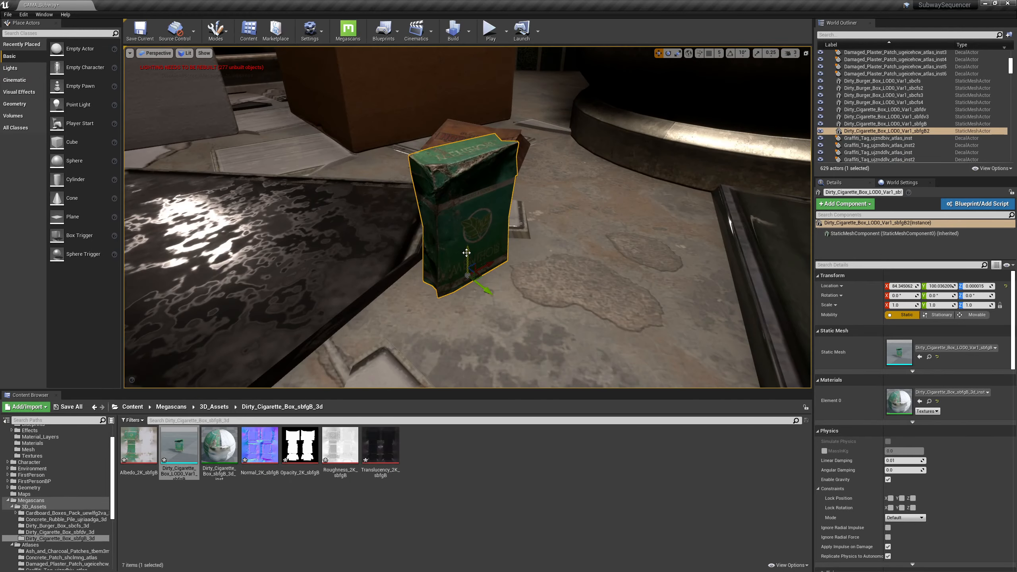
{"action": "left_click_drag", "start_coordinate": [466, 252], "coordinate": [478, 293], "text": "shift"}
{"action": "key", "text": "e"}
{"action": "key", "text": "w"}
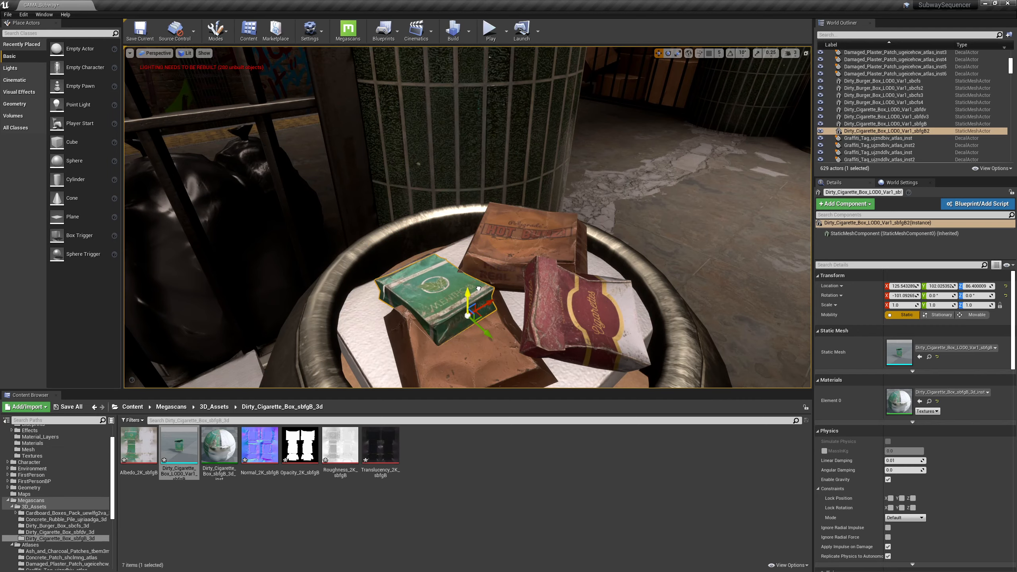
{"action": "key", "text": "Escape"}
Move the green cigarette box on the floor to the debris by the gate, at about Y 75.4
{"action": "right_click_drag", "start_coordinate": [502, 266], "coordinate": [387, 290]}
{"action": "left_click", "coordinate": [430, 298]}
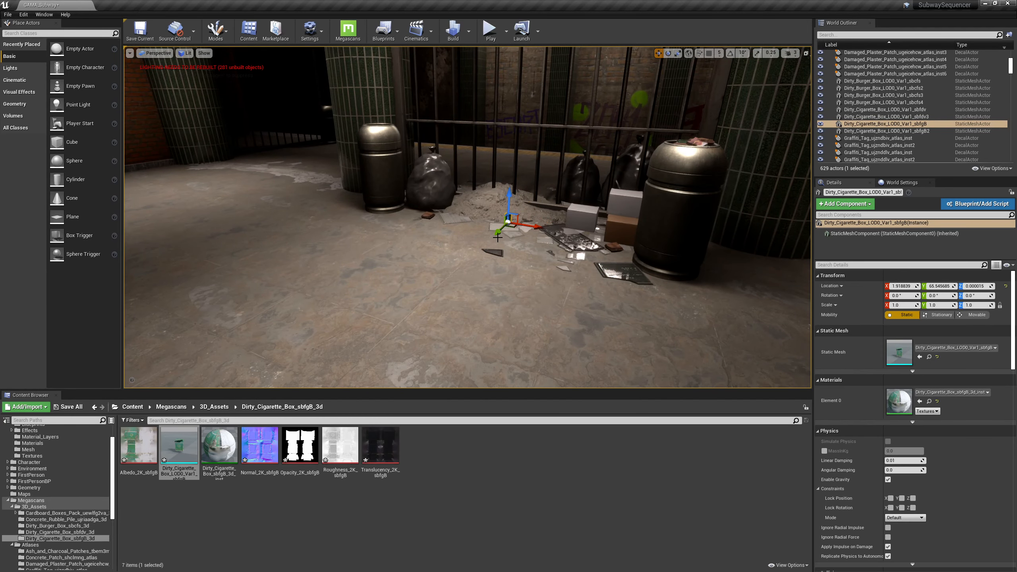
{"action": "left_click_drag", "start_coordinate": [497, 231], "coordinate": [493, 233]}
Lay the green cigarette box flat on the debris, about 81° in X and -90° in Z, raised to about Z 1.4
{"action": "key", "text": "f"}
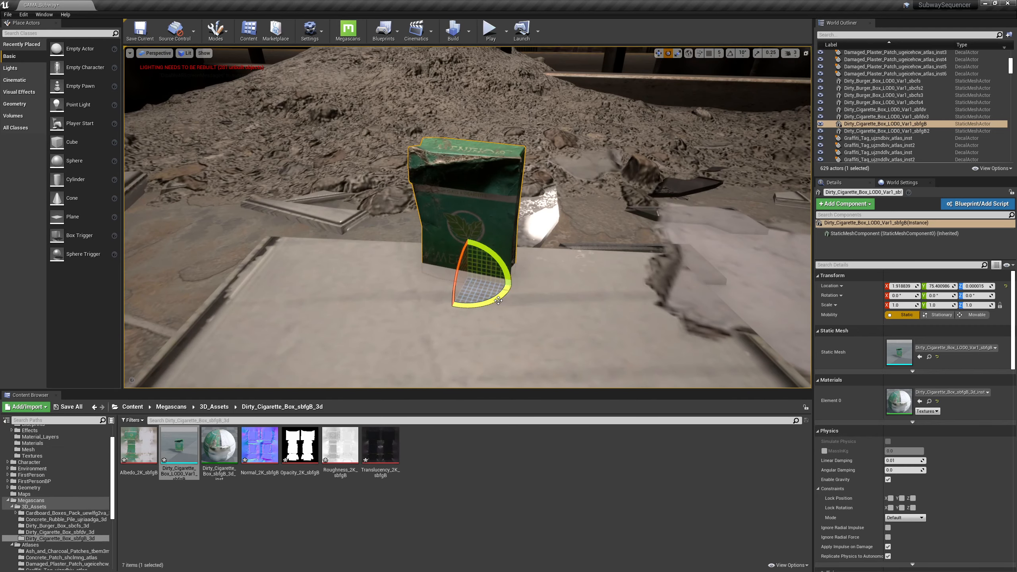
{"action": "left_click_drag", "start_coordinate": [498, 300], "coordinate": [487, 290]}
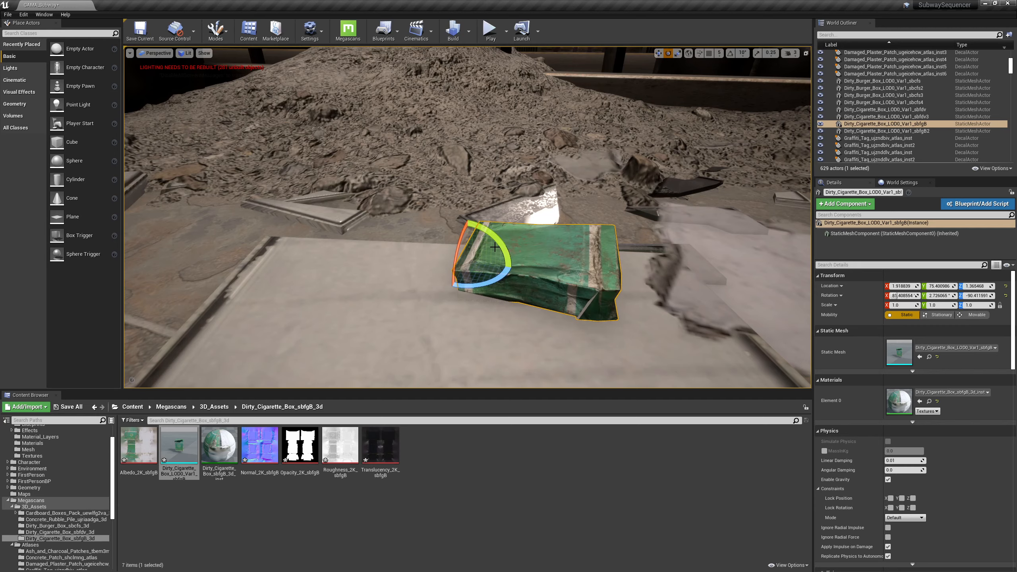
{"action": "key", "text": "w"}
{"action": "key", "text": "s"}
{"action": "right_click_drag", "start_coordinate": [521, 236], "coordinate": [639, 242]}
{"action": "key", "text": "Escape"}
{"action": "key", "text": "s"}
{"action": "key", "text": "s"}
{"action": "right_click_drag", "start_coordinate": [560, 237], "coordinate": [590, 235]}
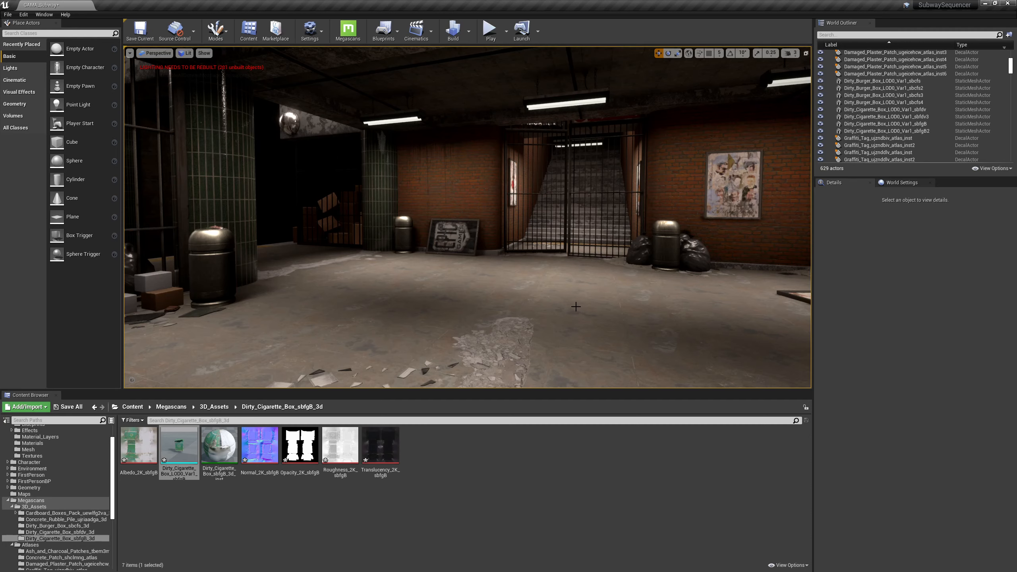
{"action": "right_click_drag", "start_coordinate": [576, 307], "coordinate": [632, 310]}
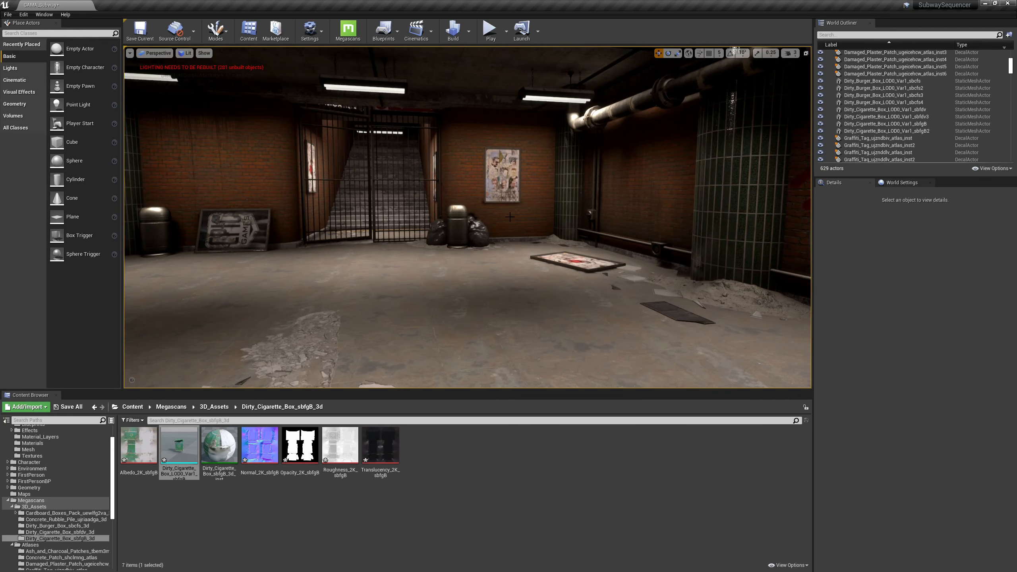